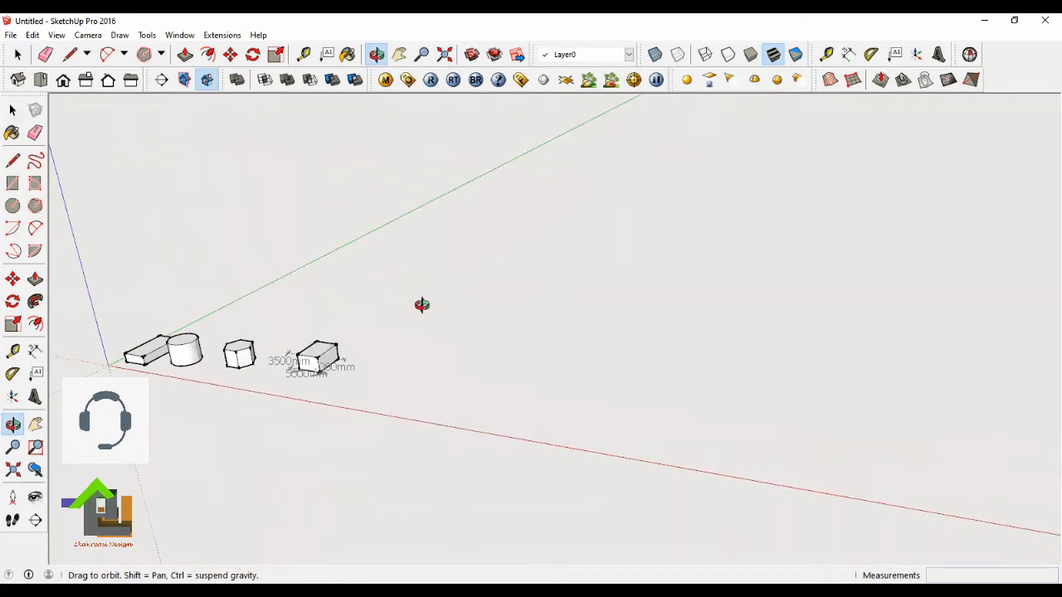
Orbit and zoom the view to an open area of ground away from the existing solids.
left_click(18, 54)
scroll(555, 329, "up", 2)
scroll(564, 336, "down", 2)
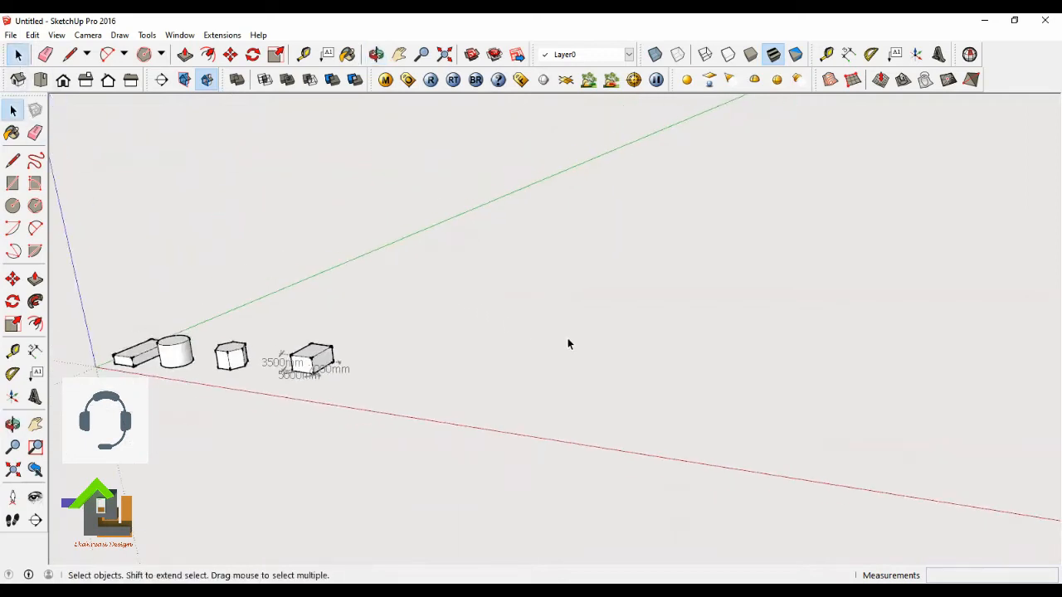
left_click(375, 54)
left_click_drag(439, 239, 505, 272)
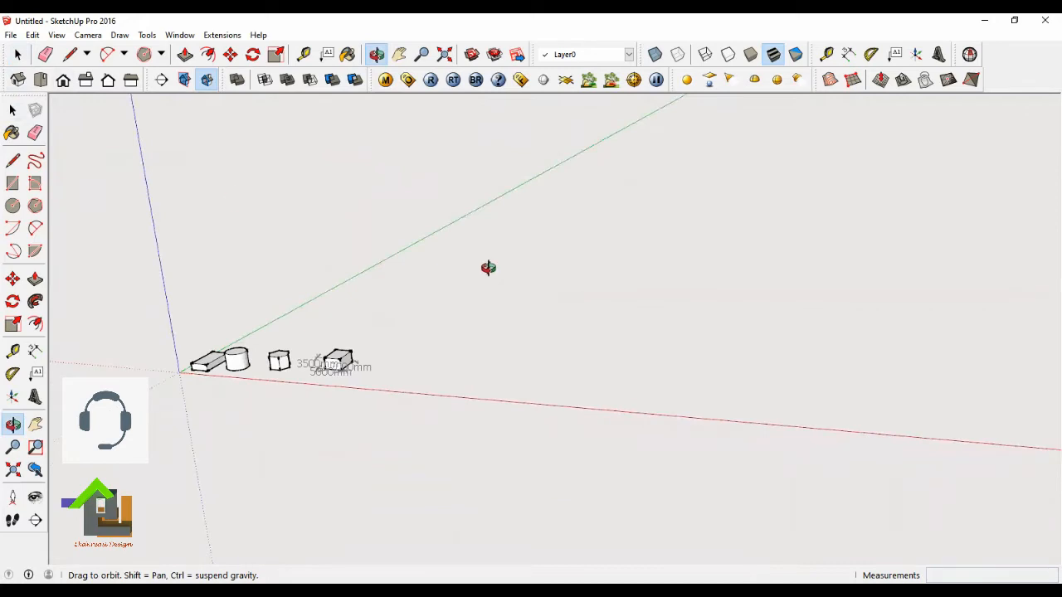
left_click(18, 54)
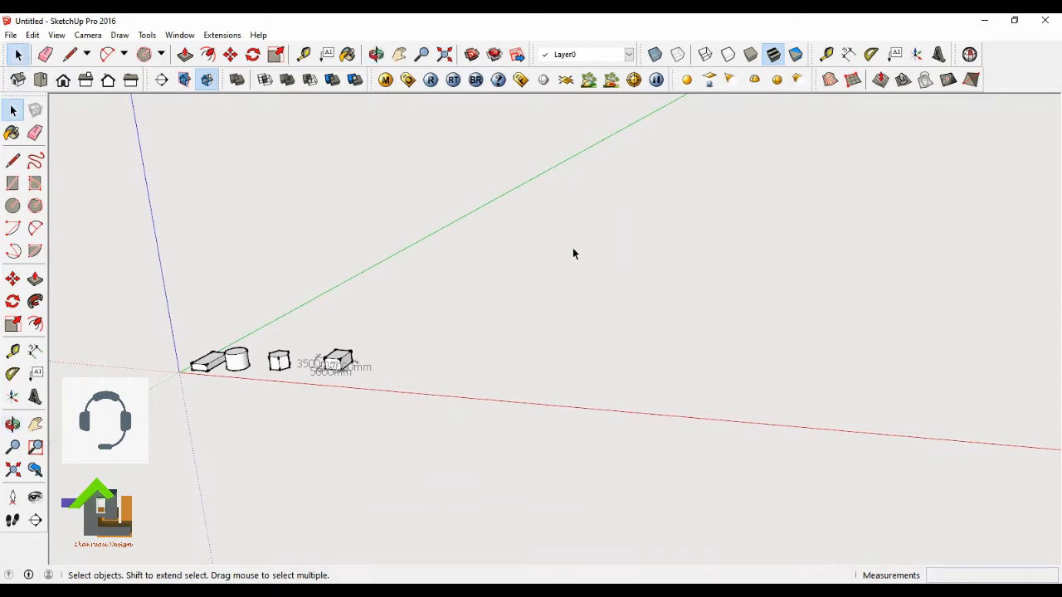
scroll(515, 300, "up", 3)
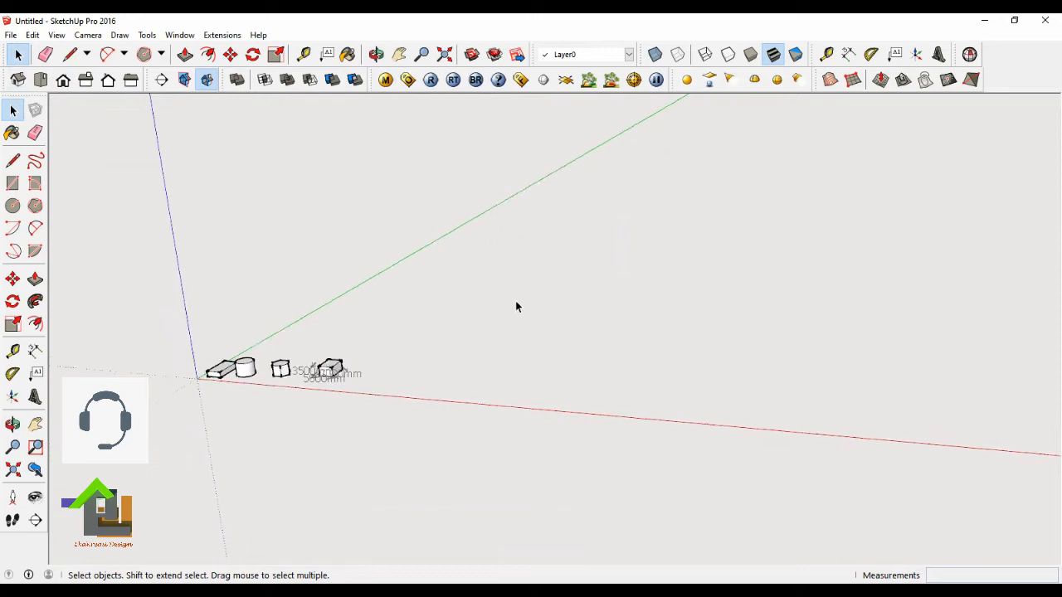
left_click(376, 54)
left_click_drag(465, 274, 434, 351)
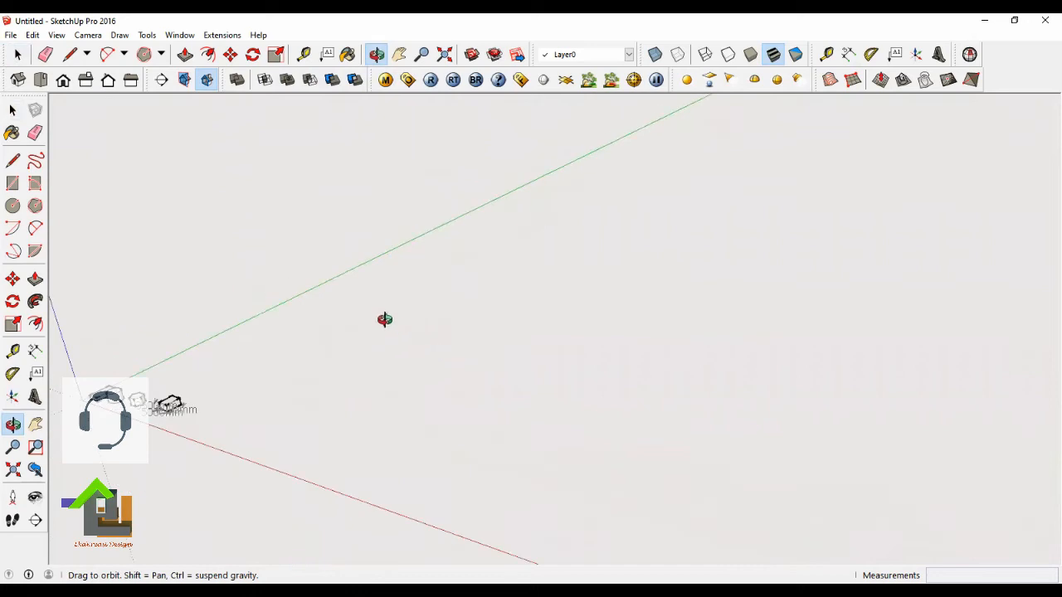
left_click(19, 56)
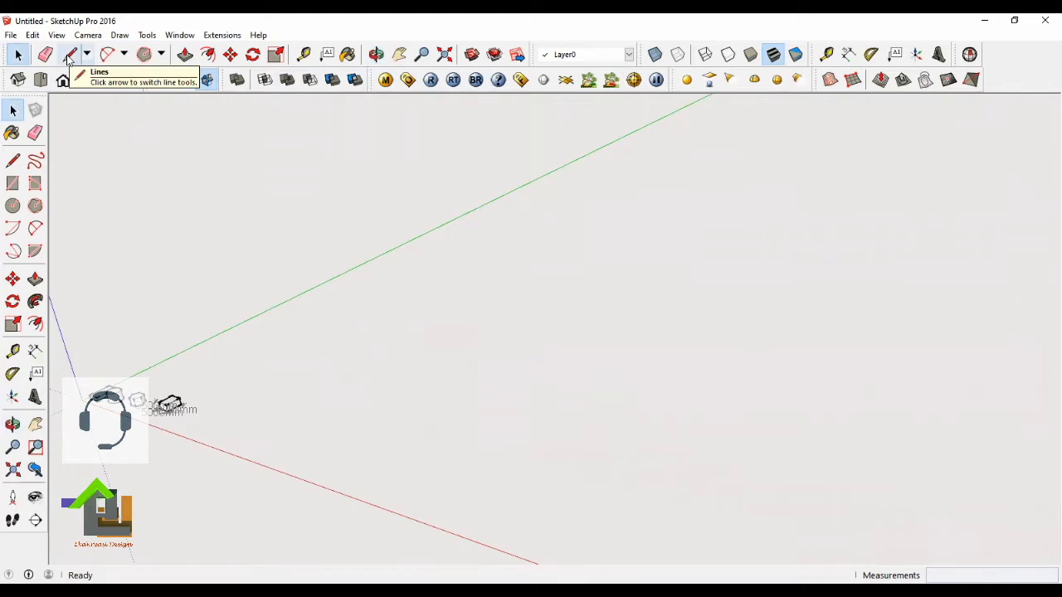
Draw a 25000 mm line parallel to the red axis in the open area beyond the existing solids.
left_click(70, 54)
scroll(206, 374, "up", 5)
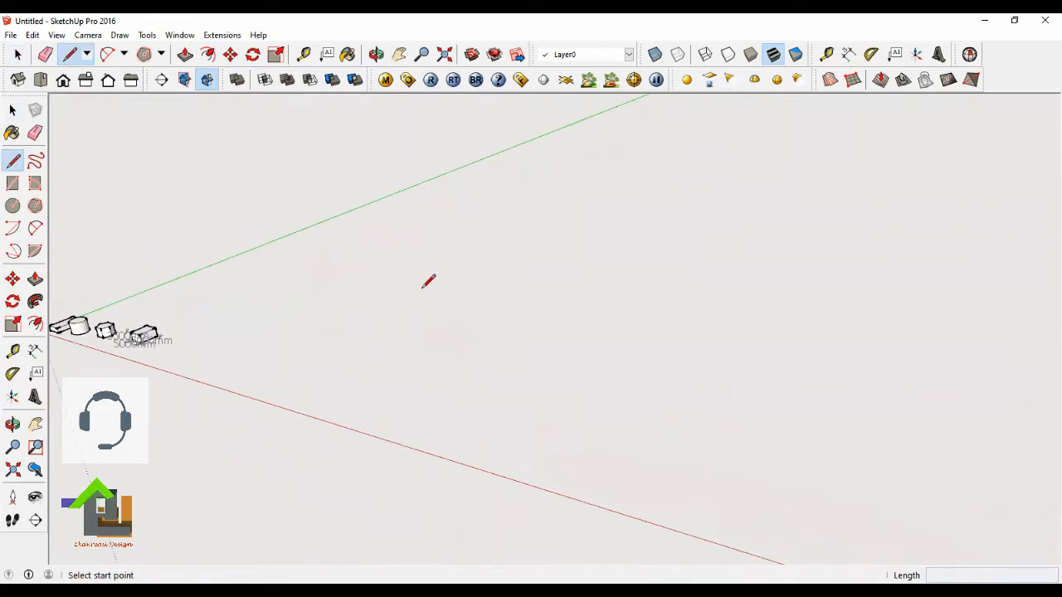
left_click(369, 262)
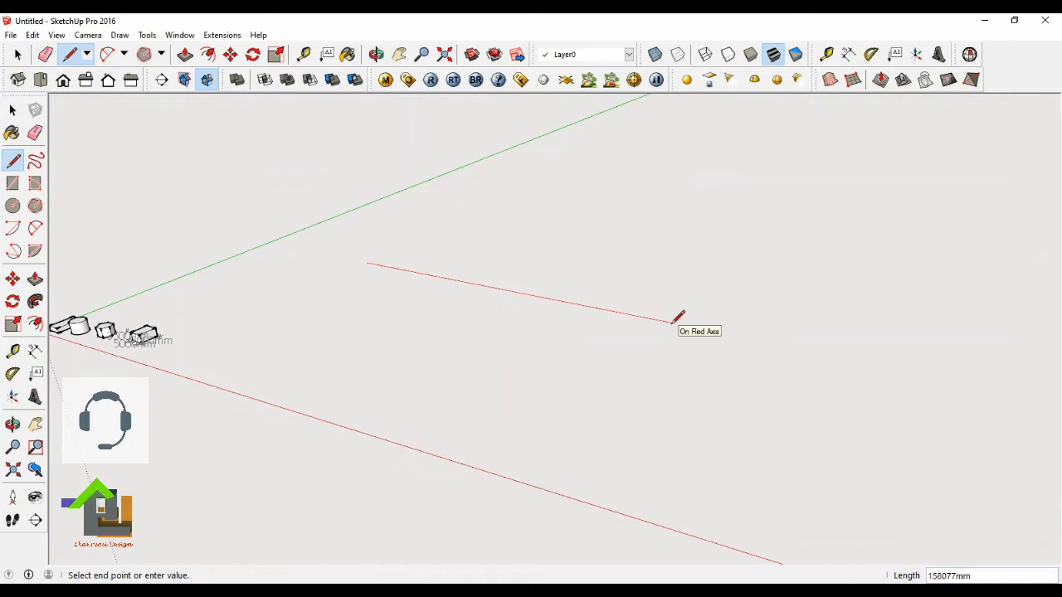
type("15")
type("25")
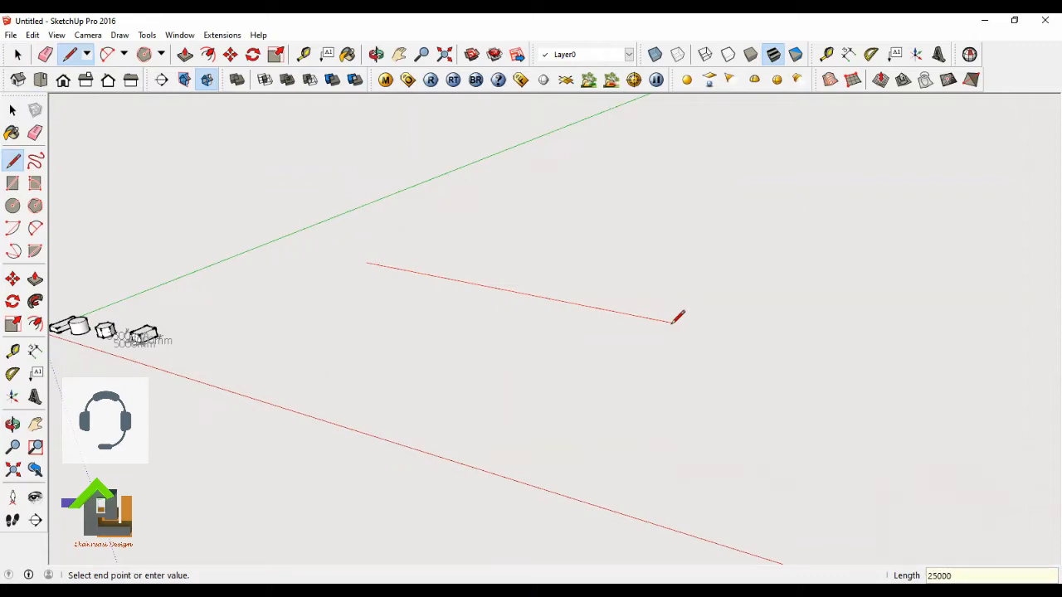
type("000")
key("Return")
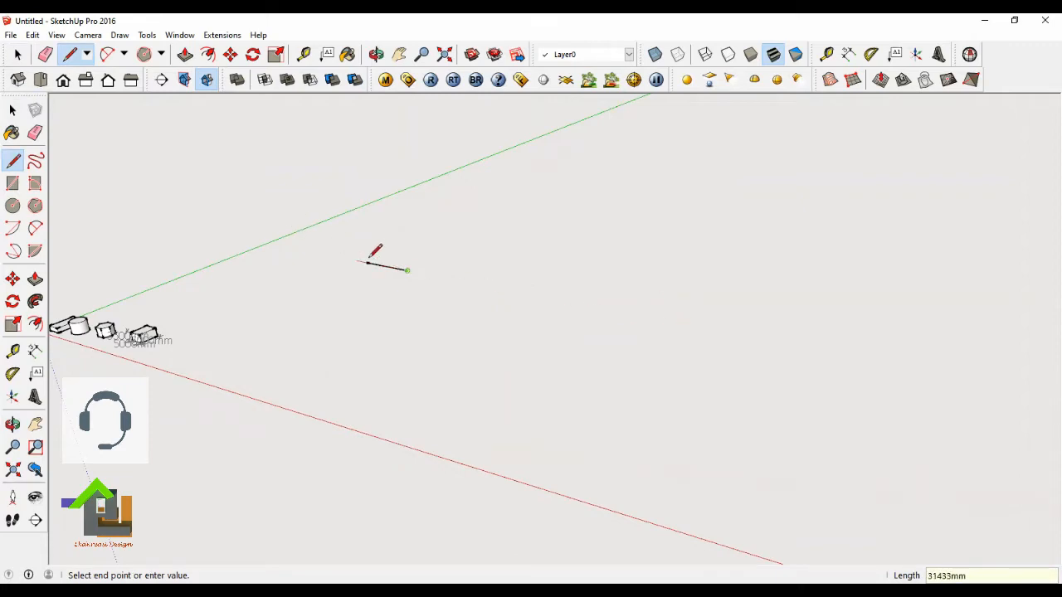
Draw a 50000 mm line along the green axis direction from the end of the first line, and finish the Line tool.
scroll(377, 261, "up", 3)
scroll(592, 542, "down", 1)
scroll(472, 354, "up", 6)
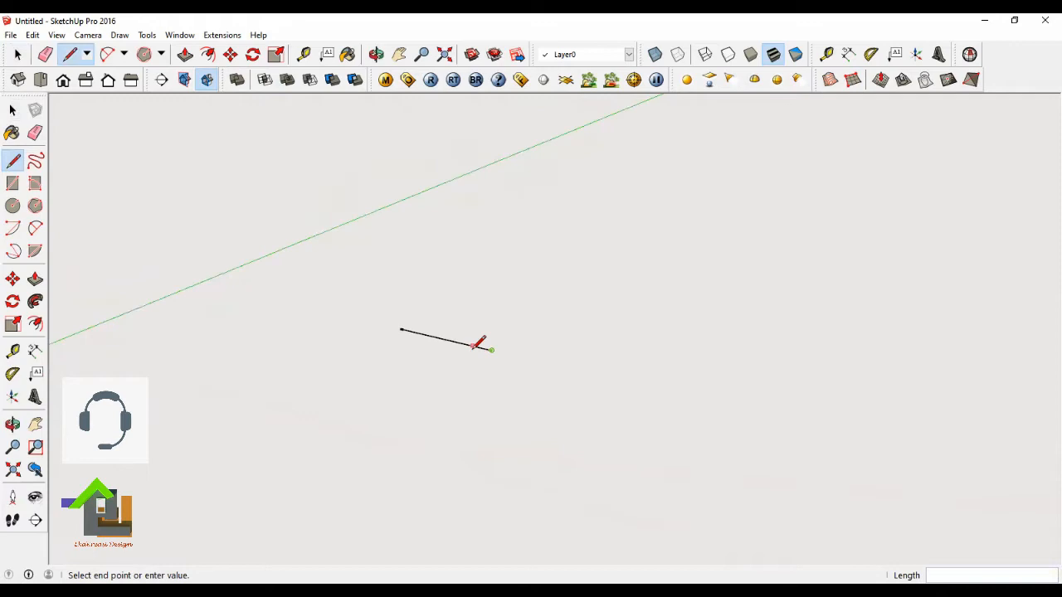
scroll(445, 349, "down", 3)
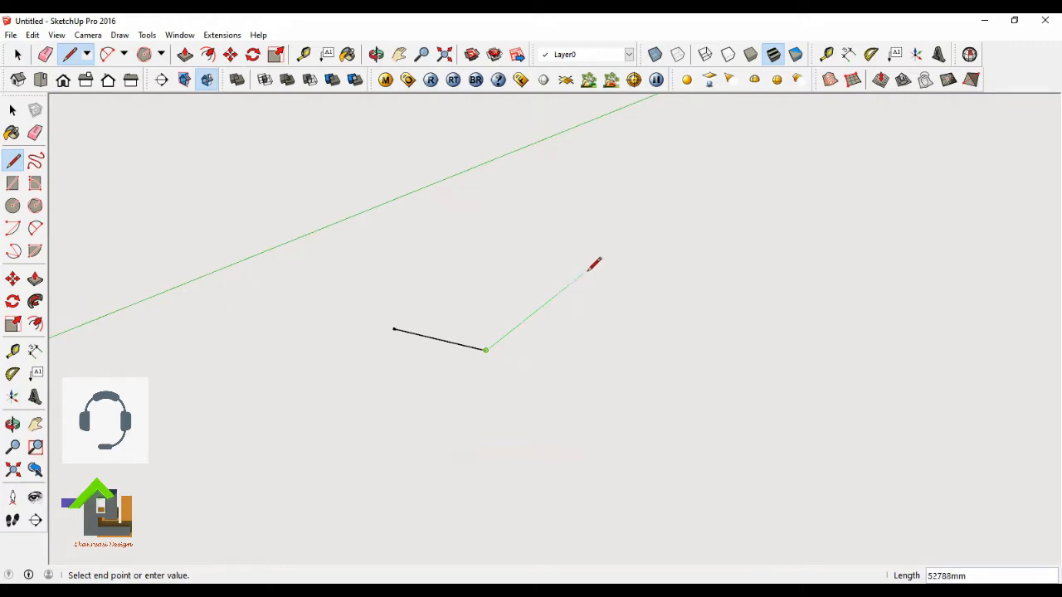
type("50000")
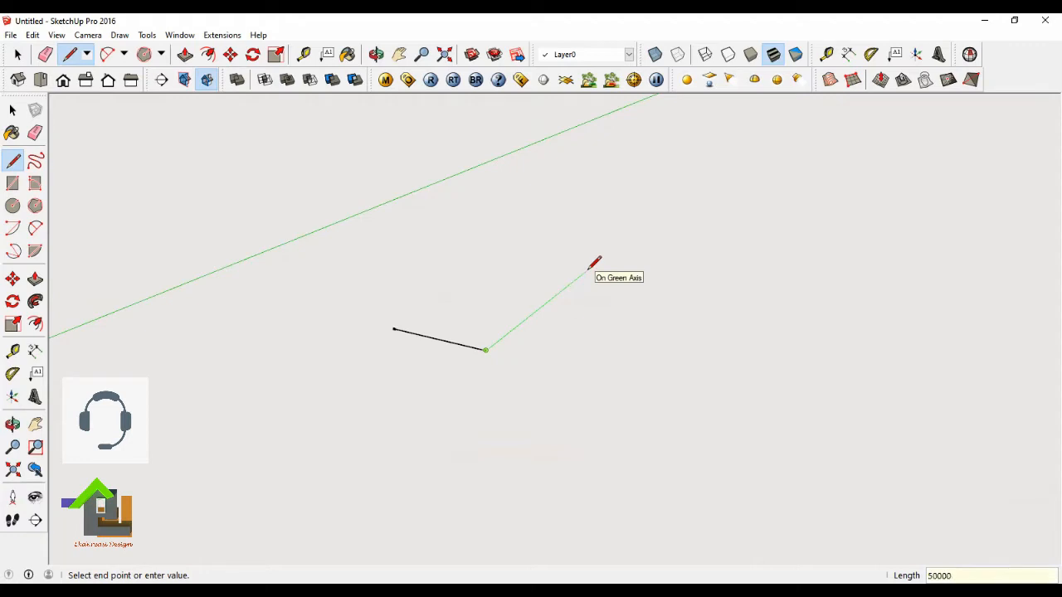
key("Return")
left_click(12, 109)
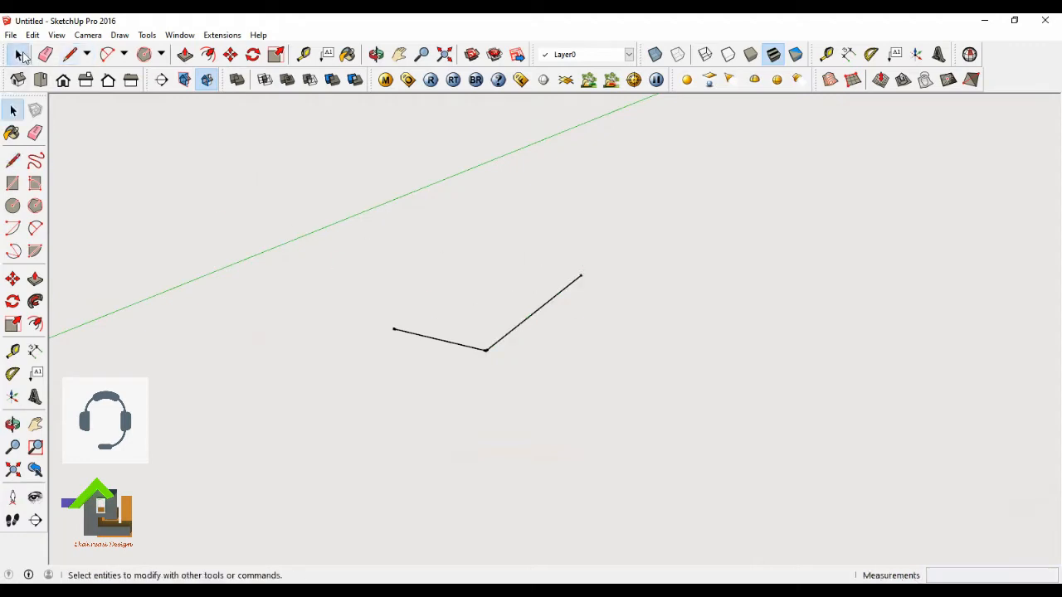
Switch to the Top view and pan to bring the two connected lines into a clear position.
middle_click_drag(498, 357, 236, 301)
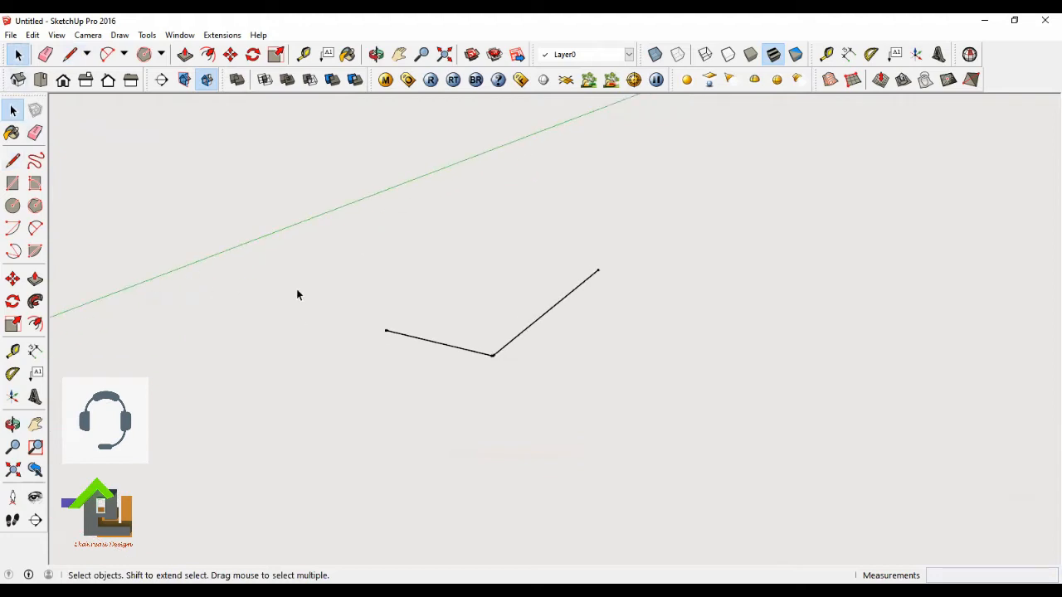
left_click(40, 81)
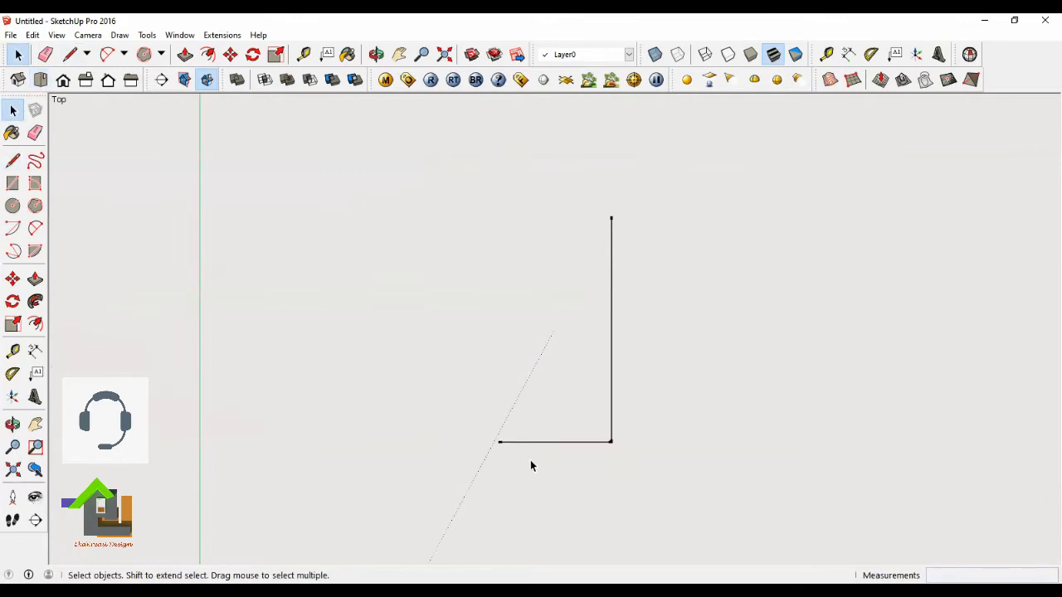
scroll(548, 405, "down", 4)
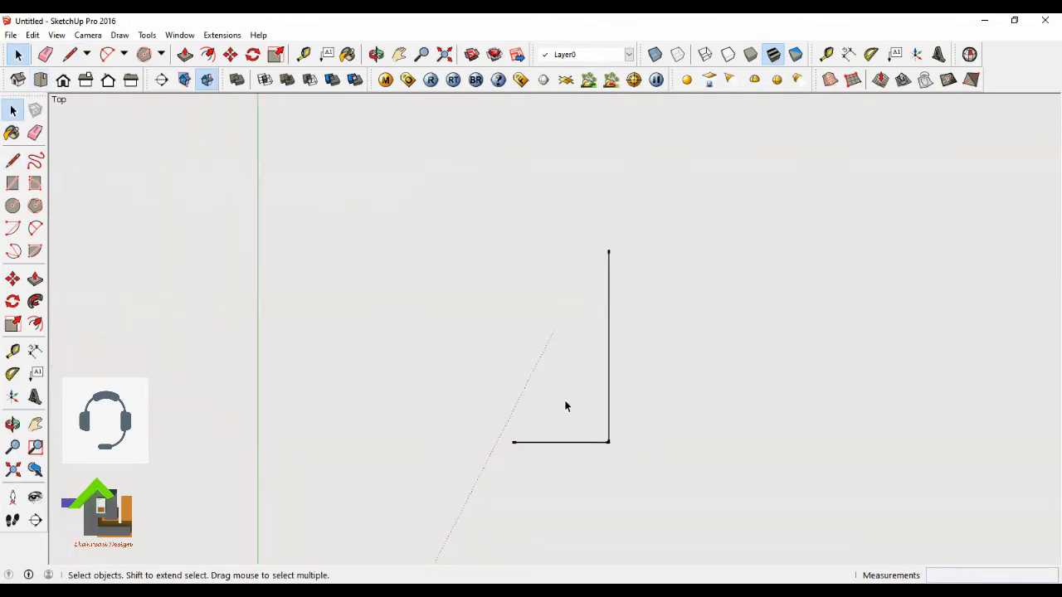
left_click(399, 55)
left_click_drag(542, 357, 512, 376)
left_click_drag(578, 379, 601, 436)
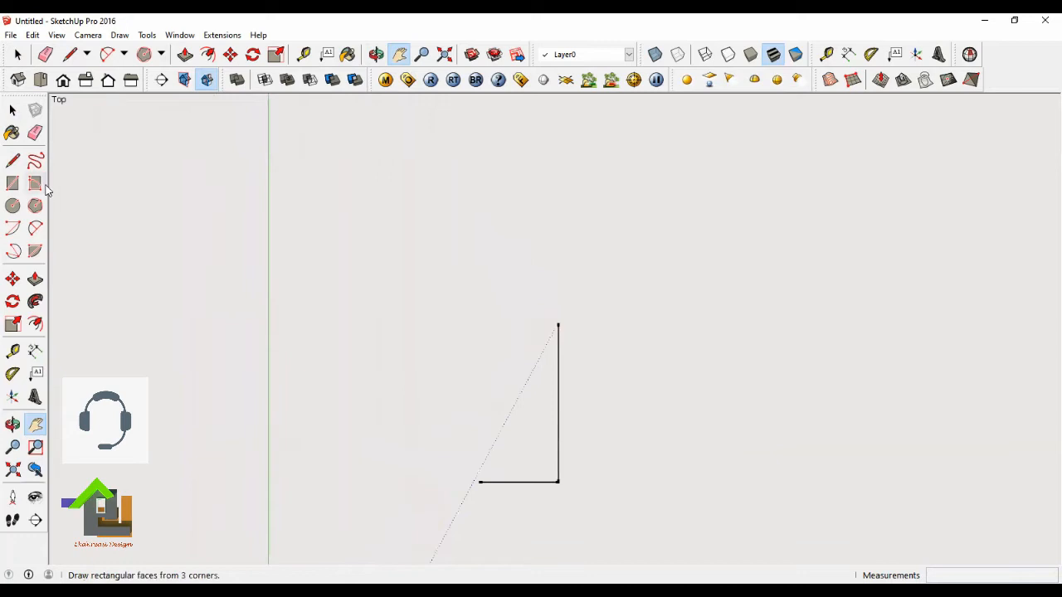
Examine the two connected lines in the Front and Right views, and return to a close-up in the Top view.
left_click(62, 81)
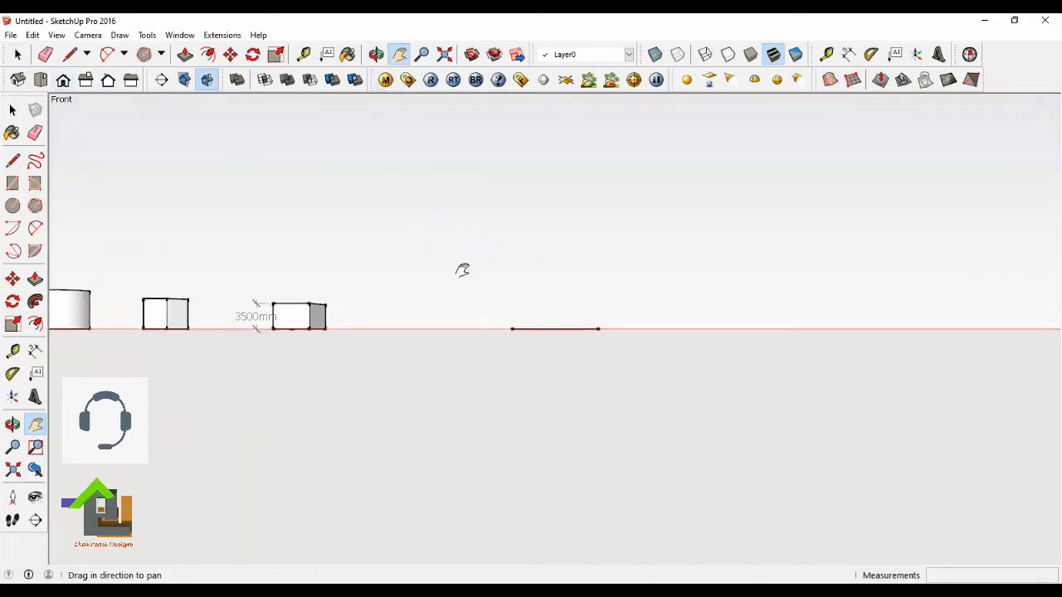
scroll(536, 334, "up", 4)
left_click_drag(546, 330, 623, 428)
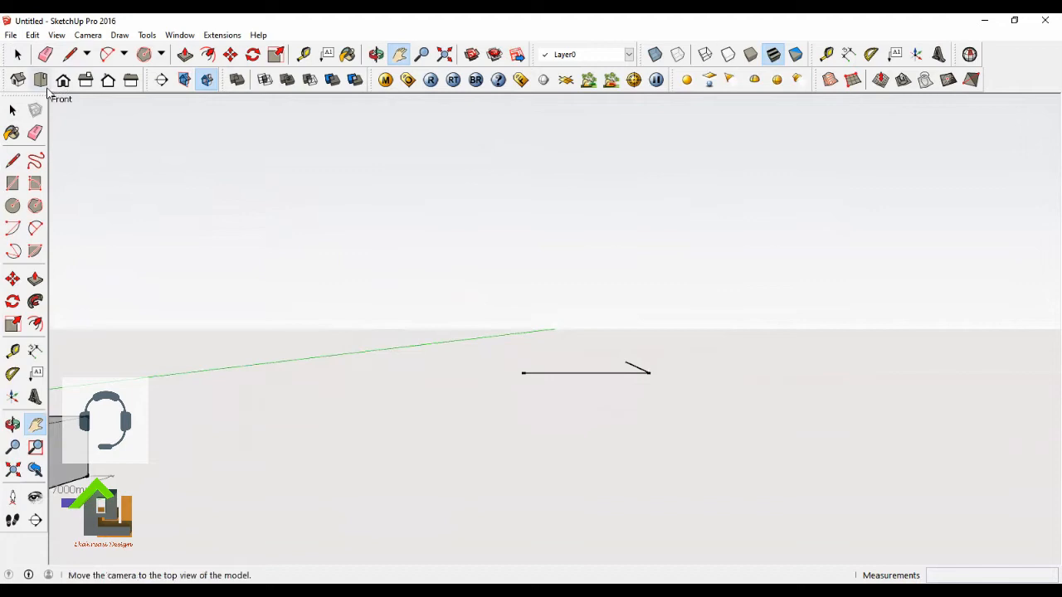
left_click(86, 79)
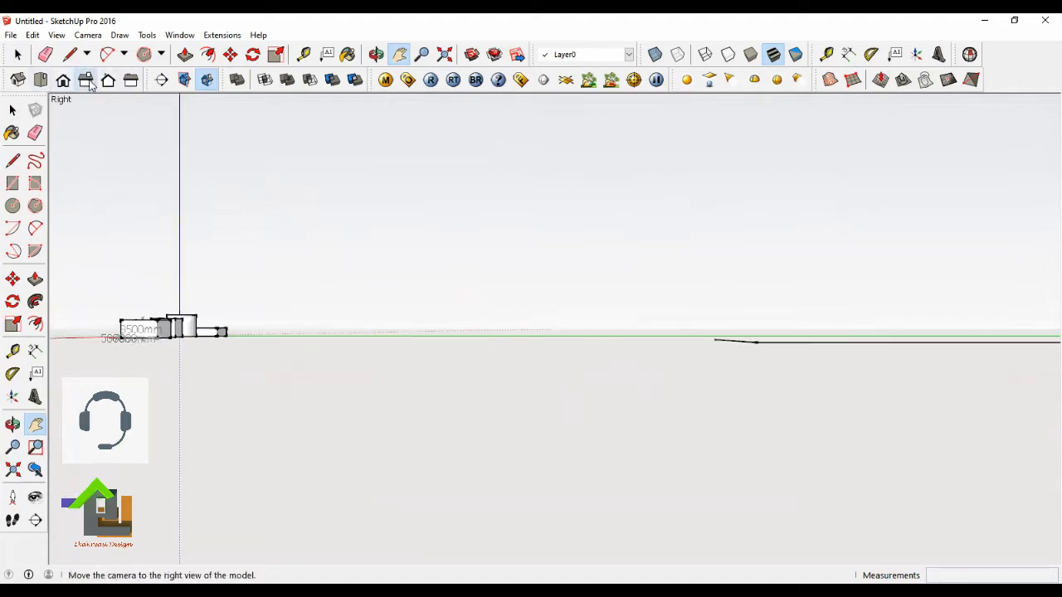
left_click_drag(788, 340, 487, 352)
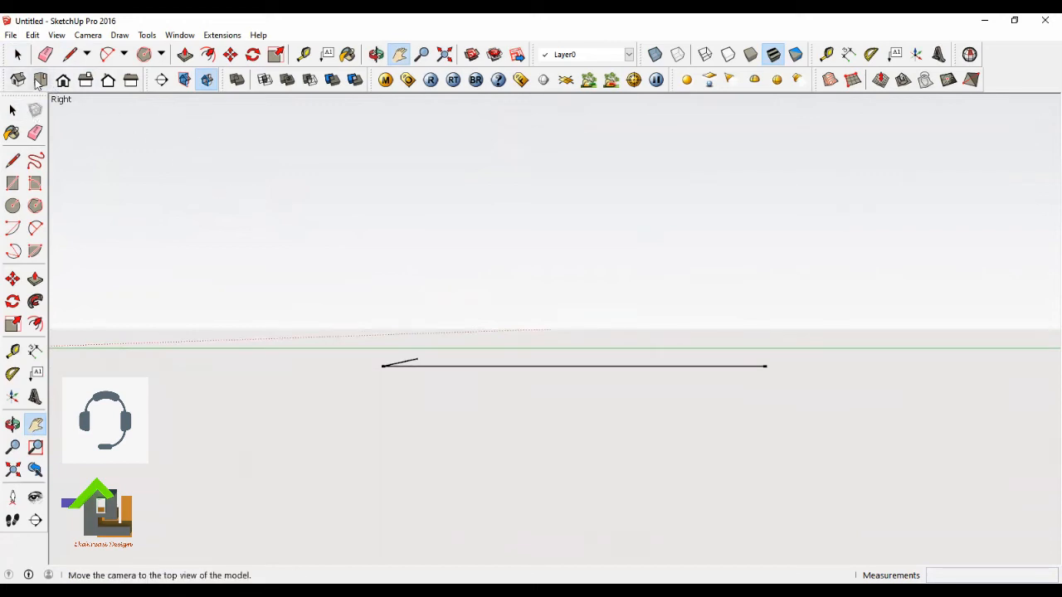
left_click(40, 80)
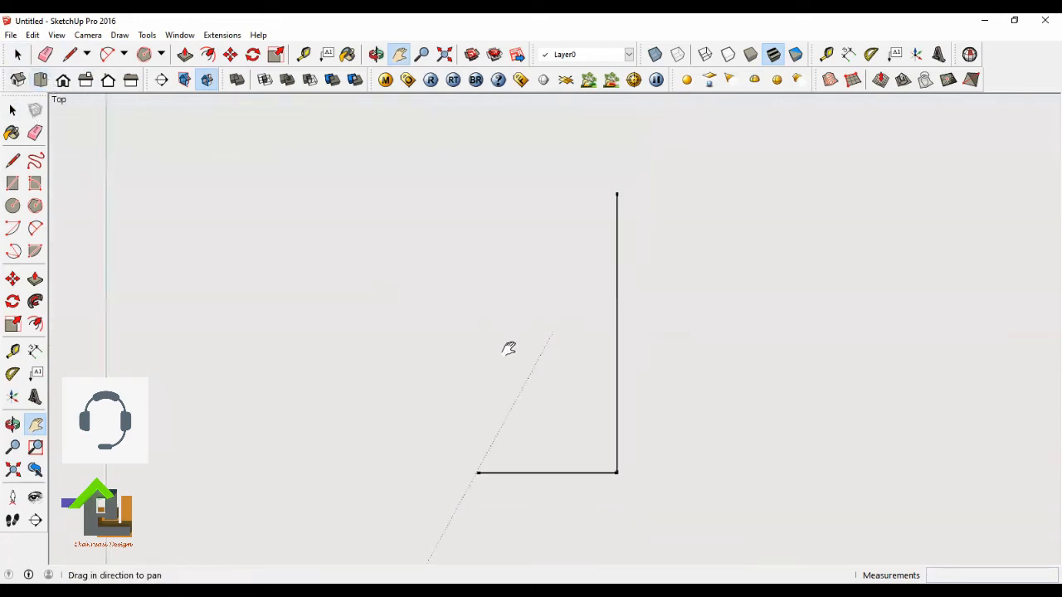
left_click(17, 54)
scroll(611, 452, "up", 2)
scroll(614, 475, "down", 2)
scroll(612, 479, "up", 2)
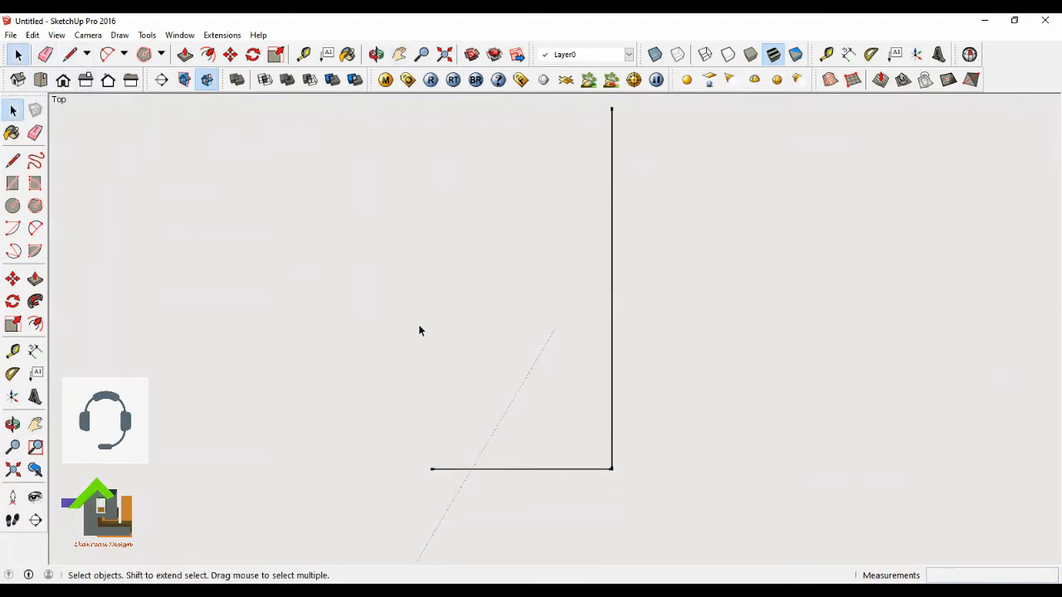
scroll(590, 477, "up", 1)
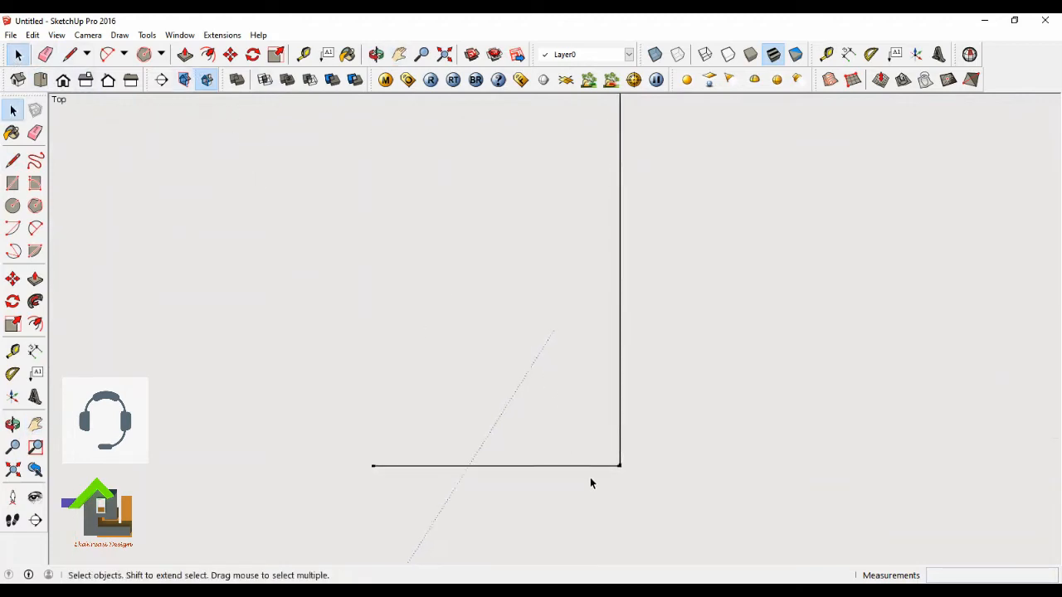
scroll(599, 470, "down", 1)
scroll(603, 469, "down", 1)
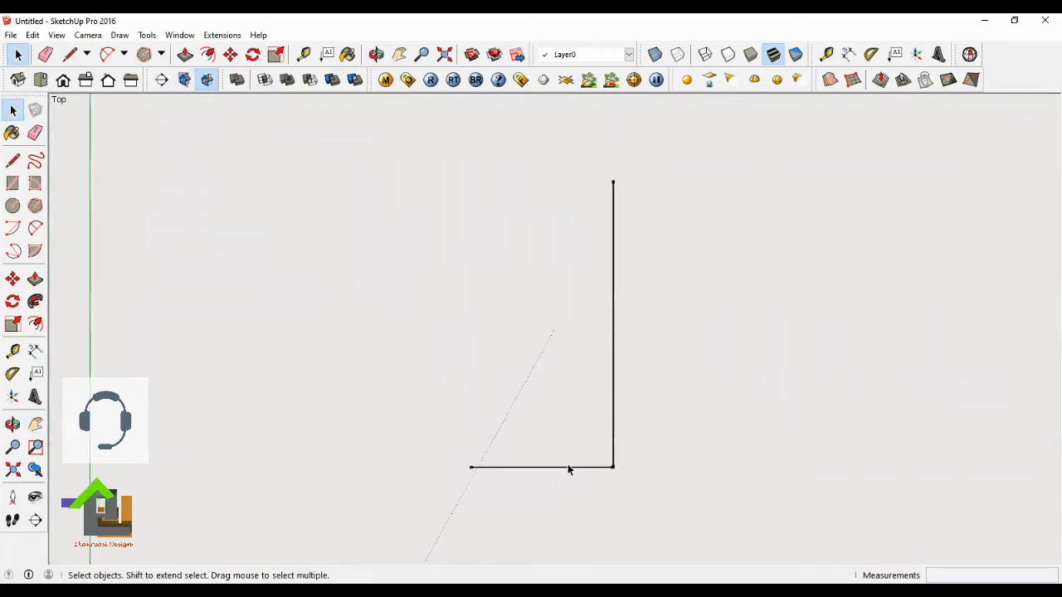
scroll(581, 459, "up", 1)
scroll(582, 459, "up", 1)
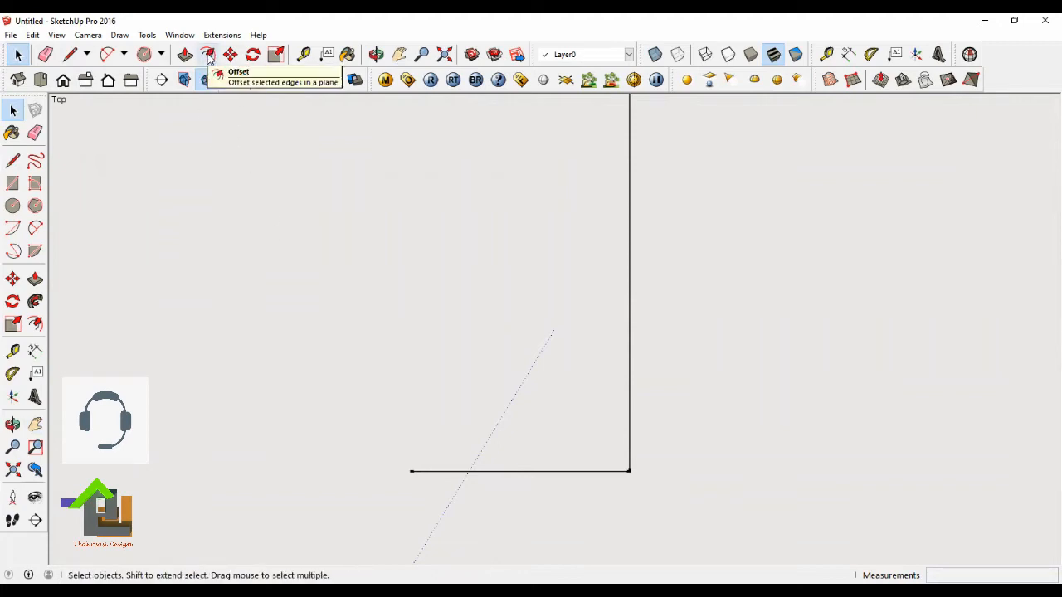
left_click(208, 56)
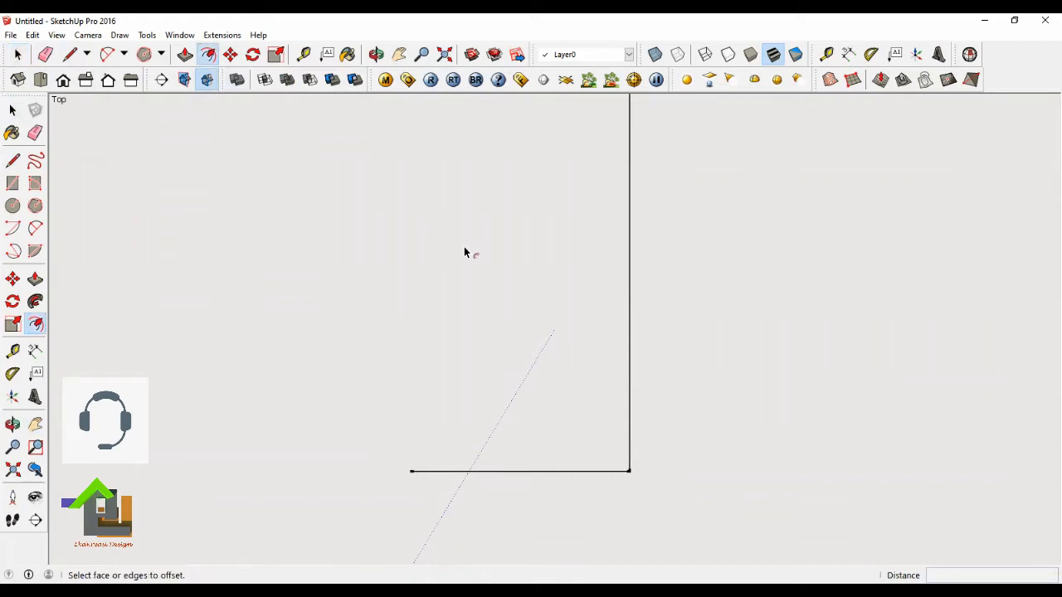
scroll(593, 502, "up", 2)
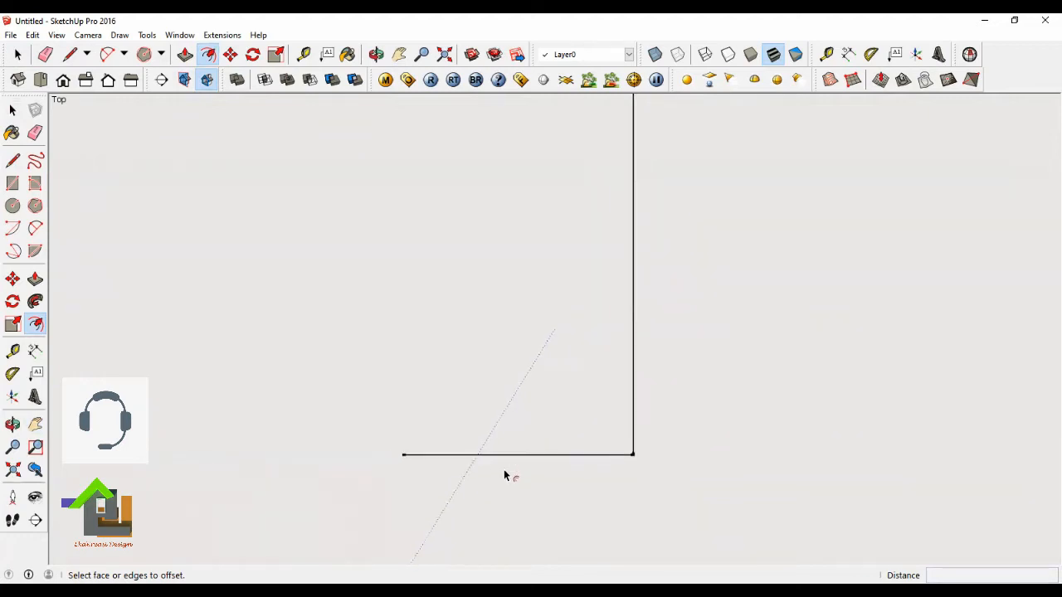
left_click(17, 54)
Select both connected lines, the 25000 mm one and the 50000 mm one, together.
scroll(576, 450, "up", 3)
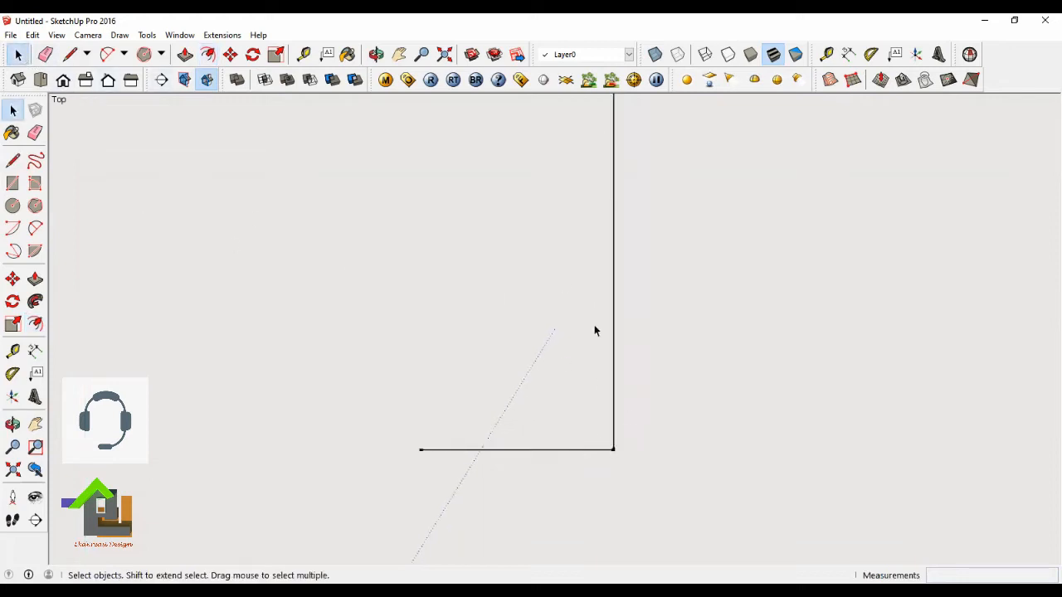
left_click(614, 386)
scroll(614, 386, "up", 3)
scroll(614, 389, "down", 2)
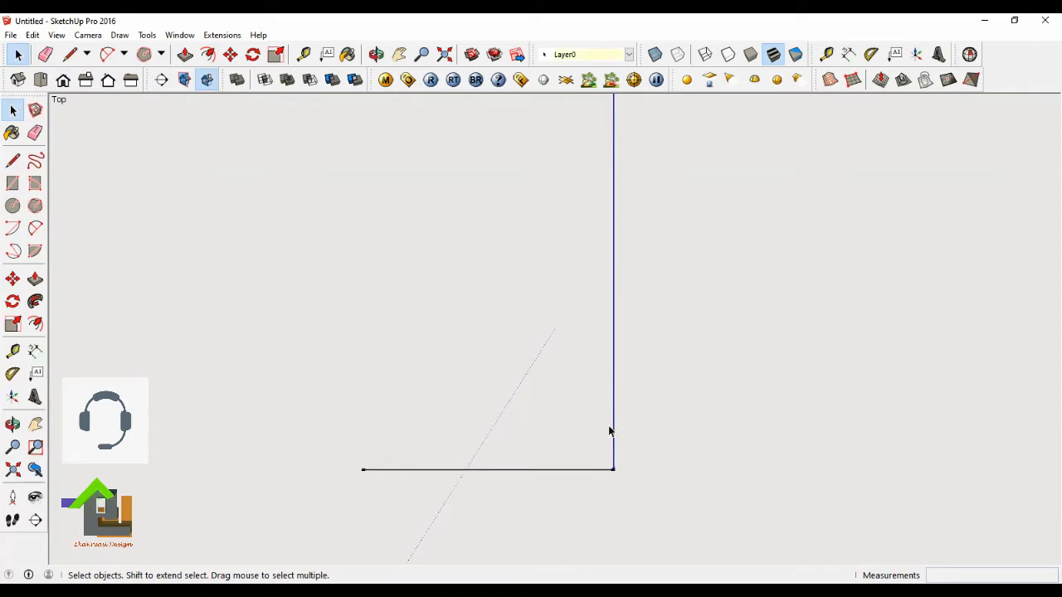
scroll(572, 471, "up", 1)
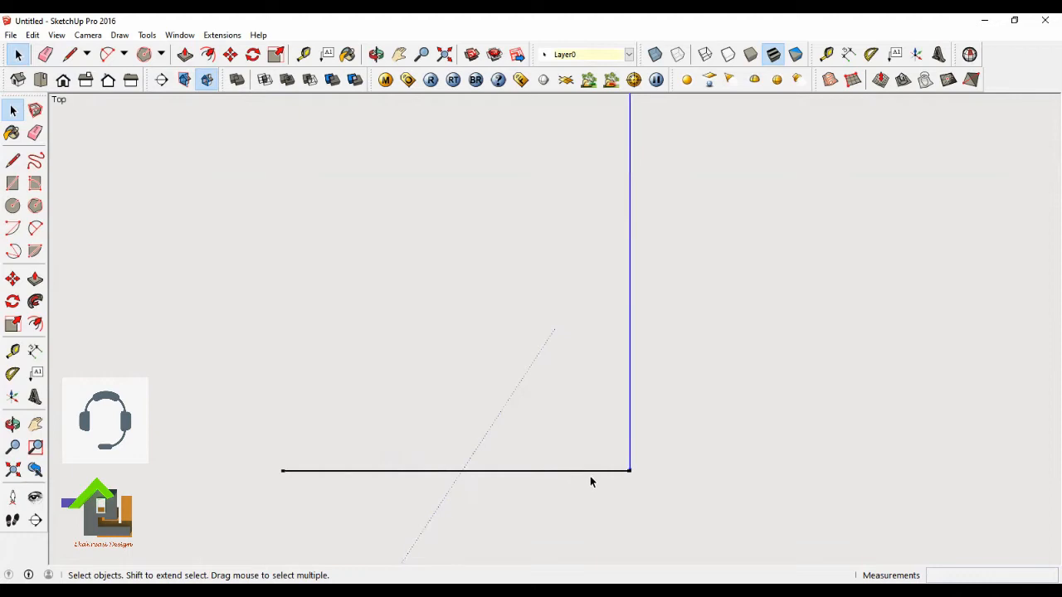
left_click(589, 471)
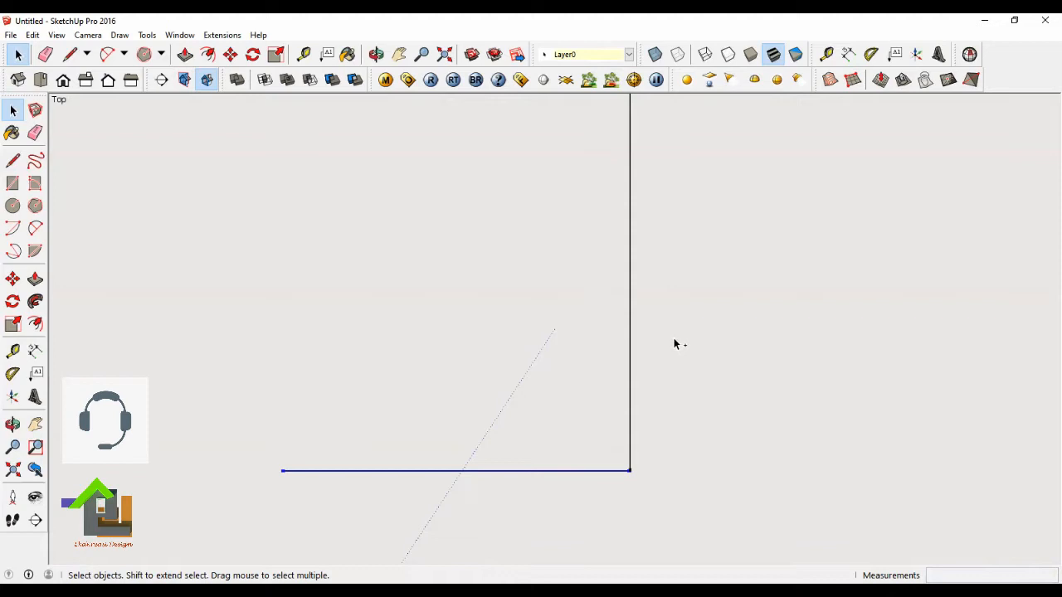
left_click(630, 369, "shift")
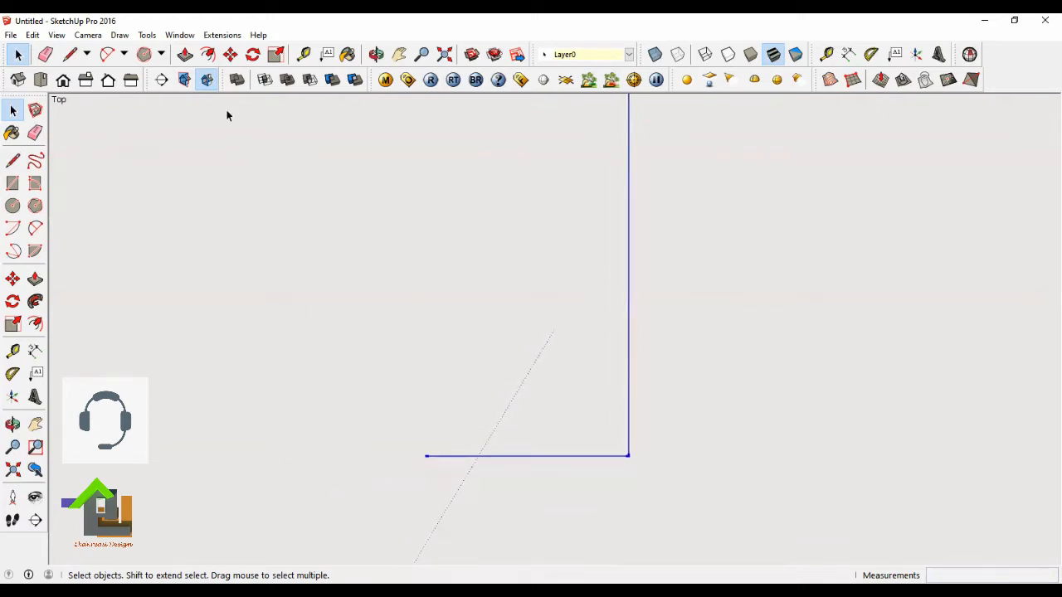
Offset the two selected lines 10000 mm outward, finish the Offset tool and clear the selection.
left_click(209, 56)
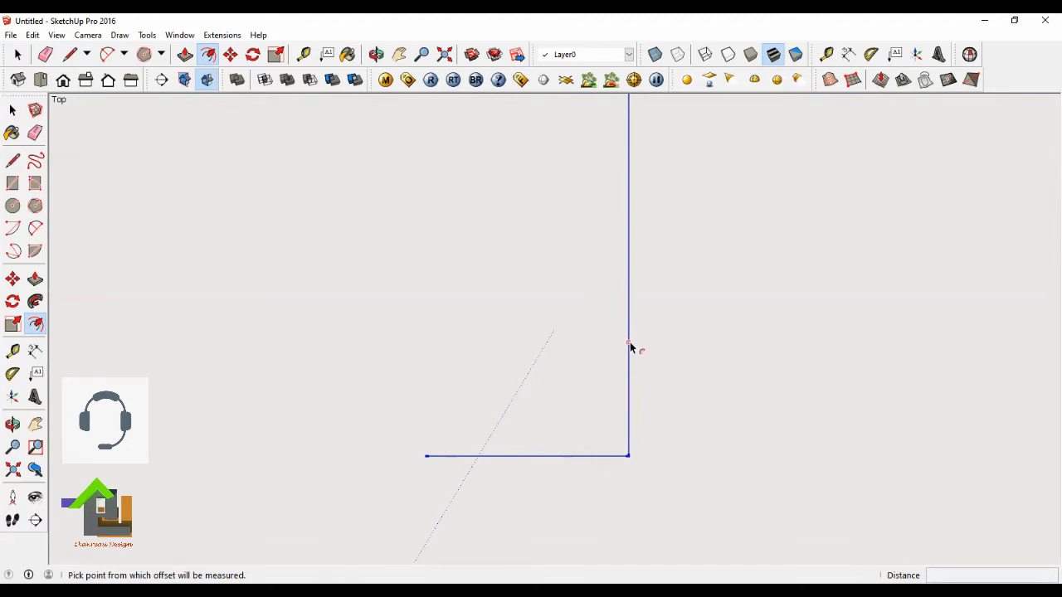
left_click(537, 456)
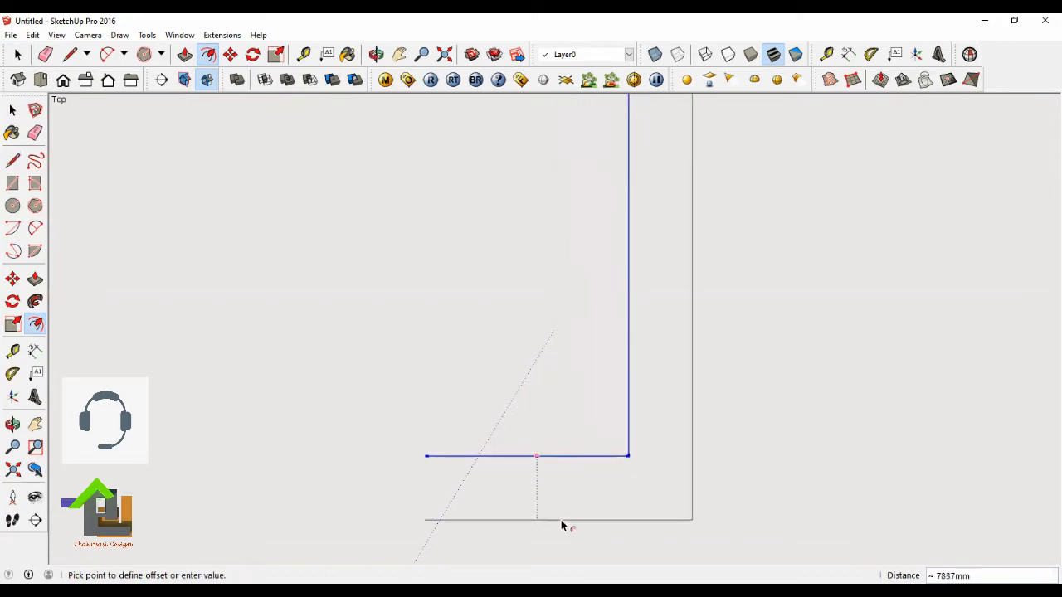
scroll(473, 266, "down", 3)
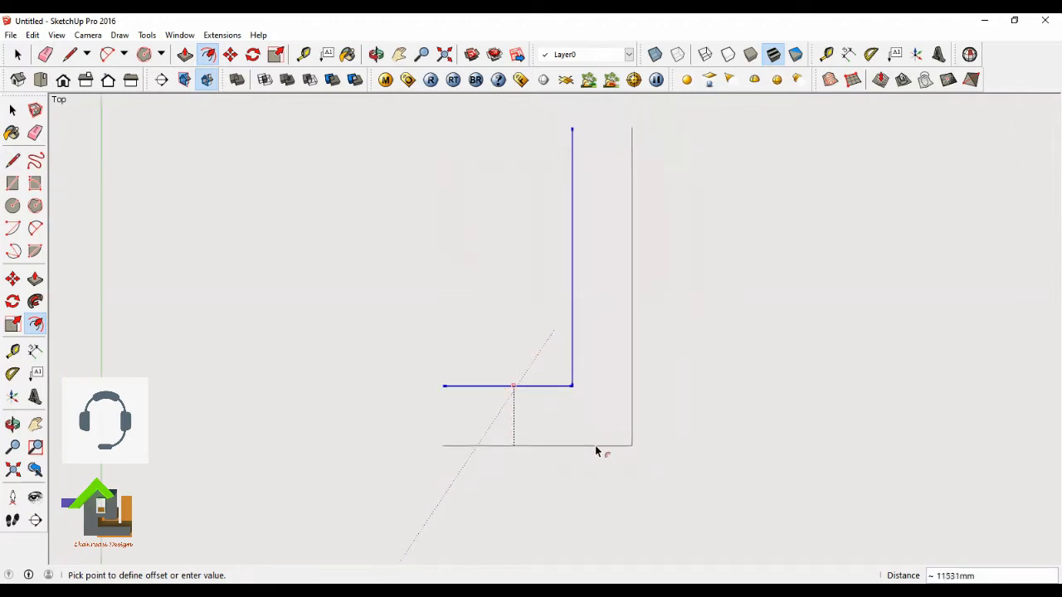
scroll(594, 448, "up", 1)
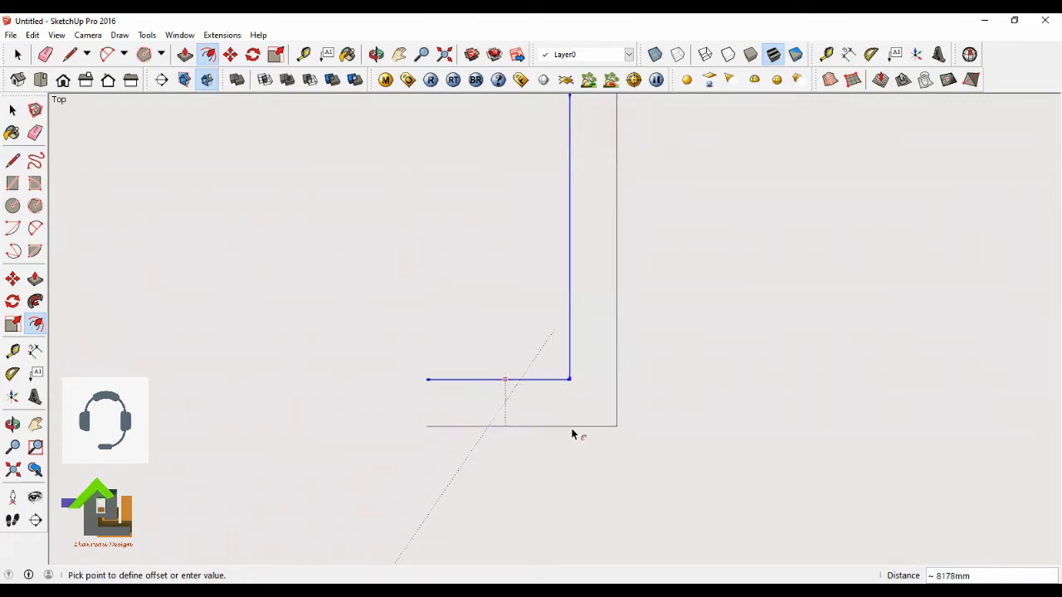
scroll(571, 440, "up", 3)
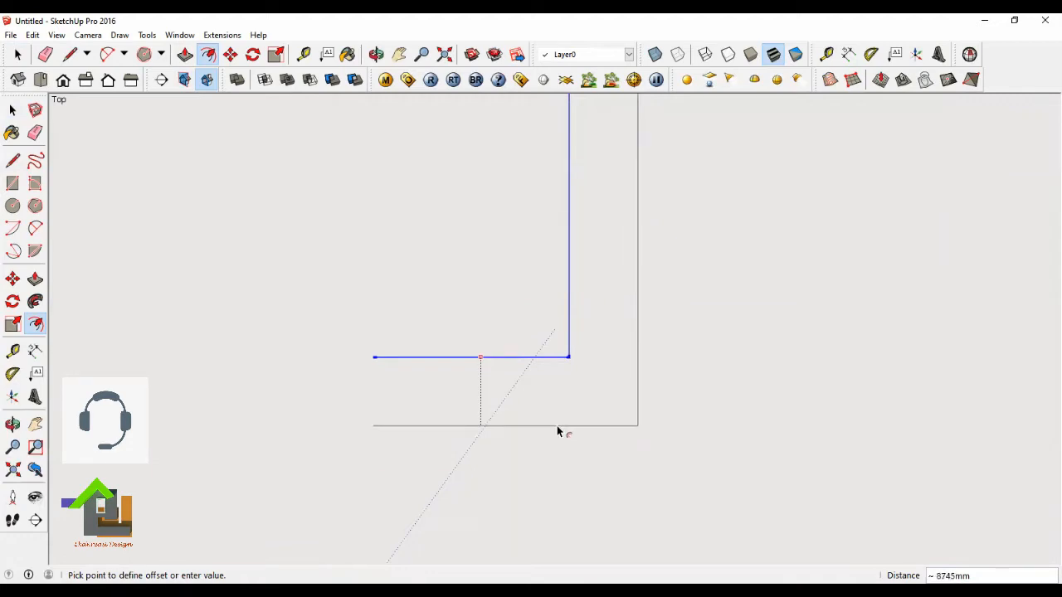
type("10000")
key("Return")
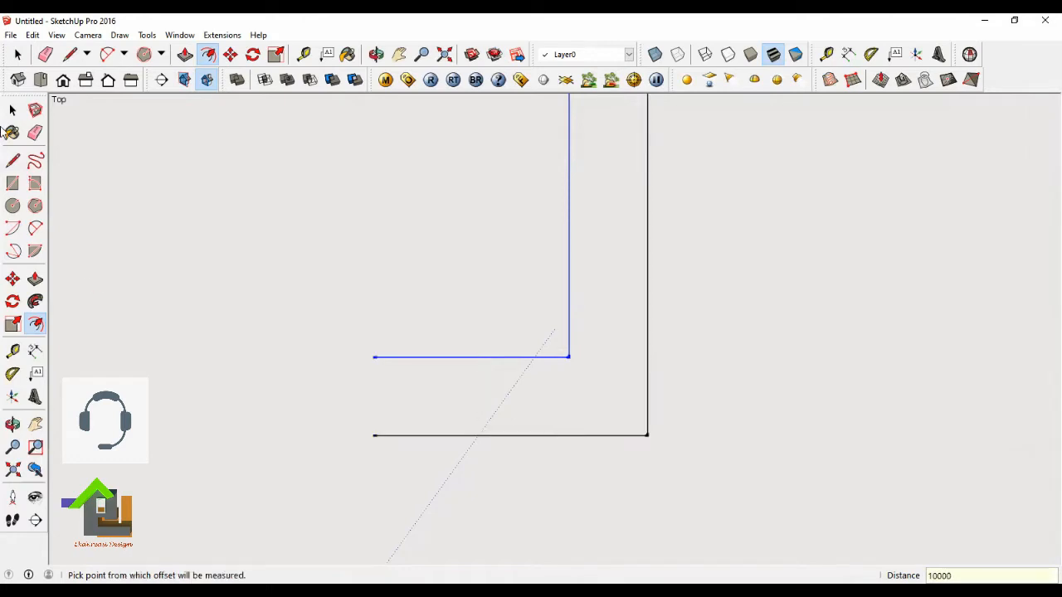
left_click(17, 54)
scroll(419, 423, "down", 1)
left_click(564, 395)
Examine the original and offset lines, from the corner up to their open far ends.
scroll(564, 394, "up", 3)
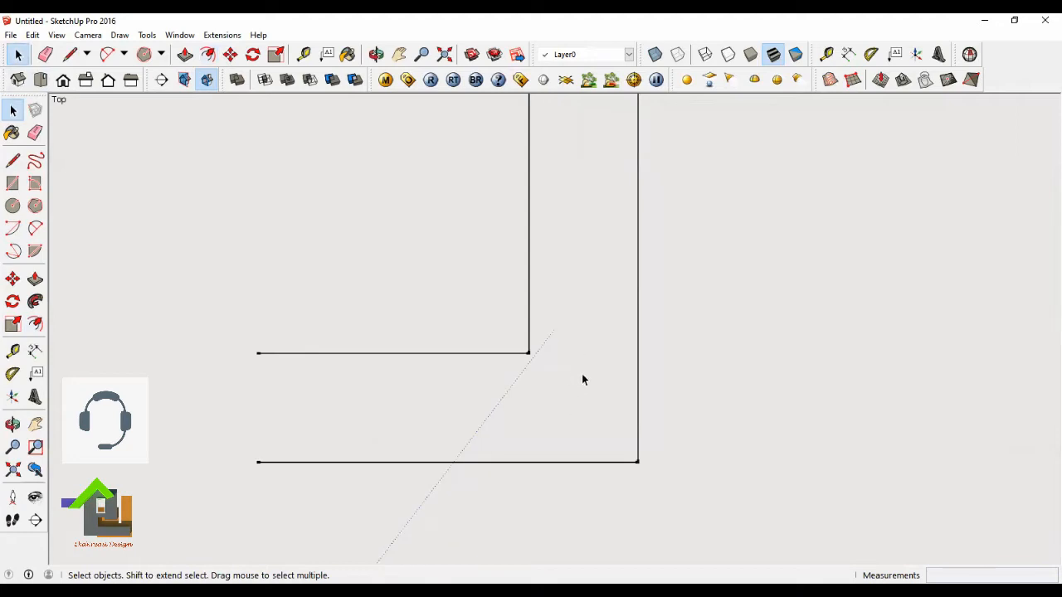
scroll(584, 415, "down", 2)
scroll(577, 409, "up", 3)
scroll(606, 390, "down", 2)
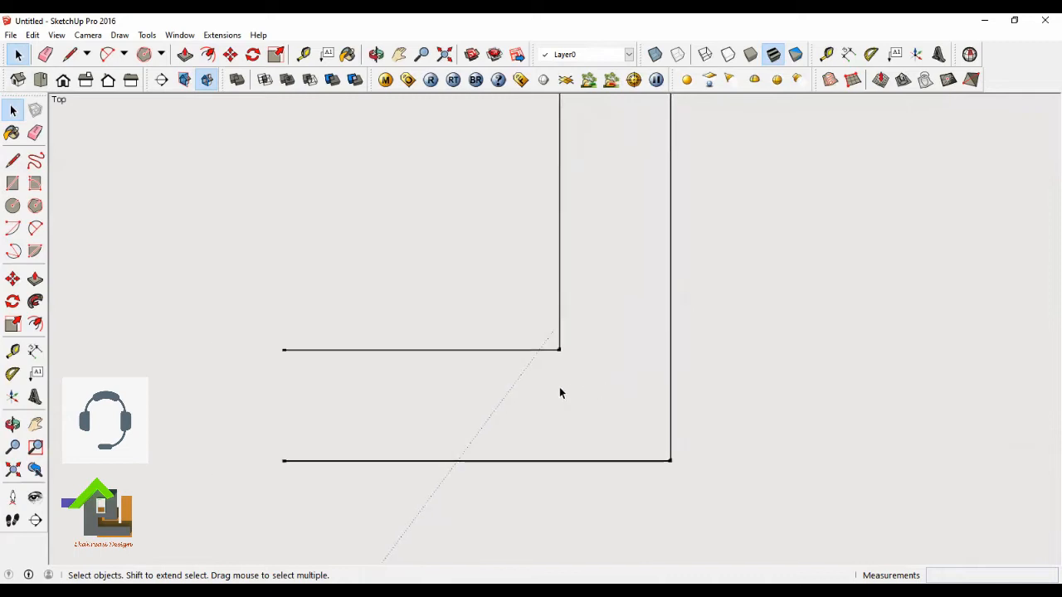
scroll(581, 395, "down", 2)
scroll(603, 394, "up", 3)
scroll(639, 390, "down", 1)
scroll(638, 395, "down", 3)
scroll(612, 453, "up", 1)
scroll(597, 356, "down", 3)
scroll(637, 287, "up", 3)
scroll(622, 242, "down", 3)
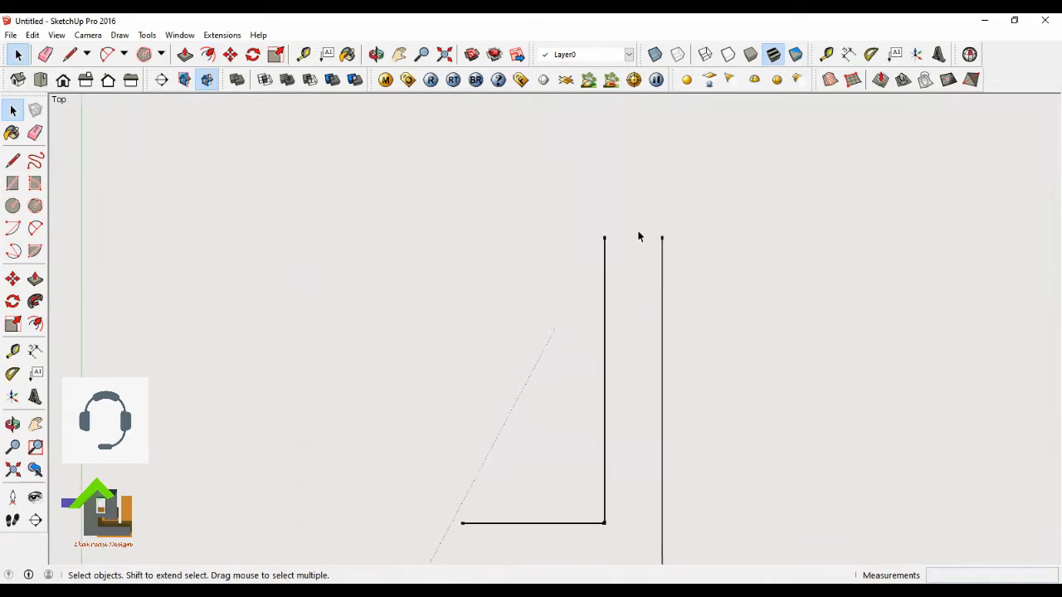
Draw a line joining the open far ends of the two long parallel lines, and end the line chain there.
left_click(12, 162)
scroll(633, 241, "up", 2)
scroll(591, 216, "up", 1)
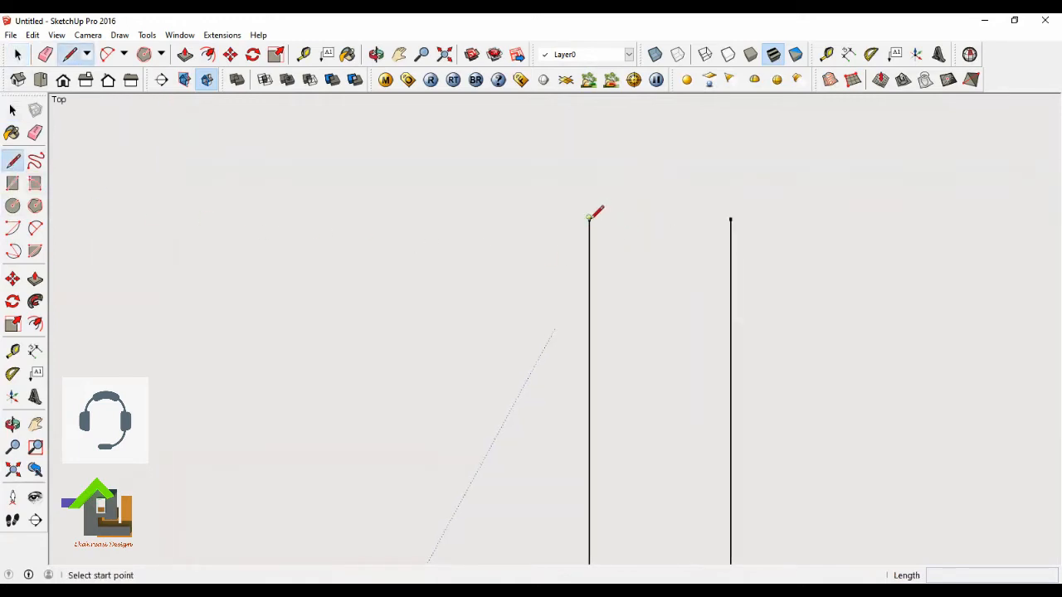
left_click(589, 217)
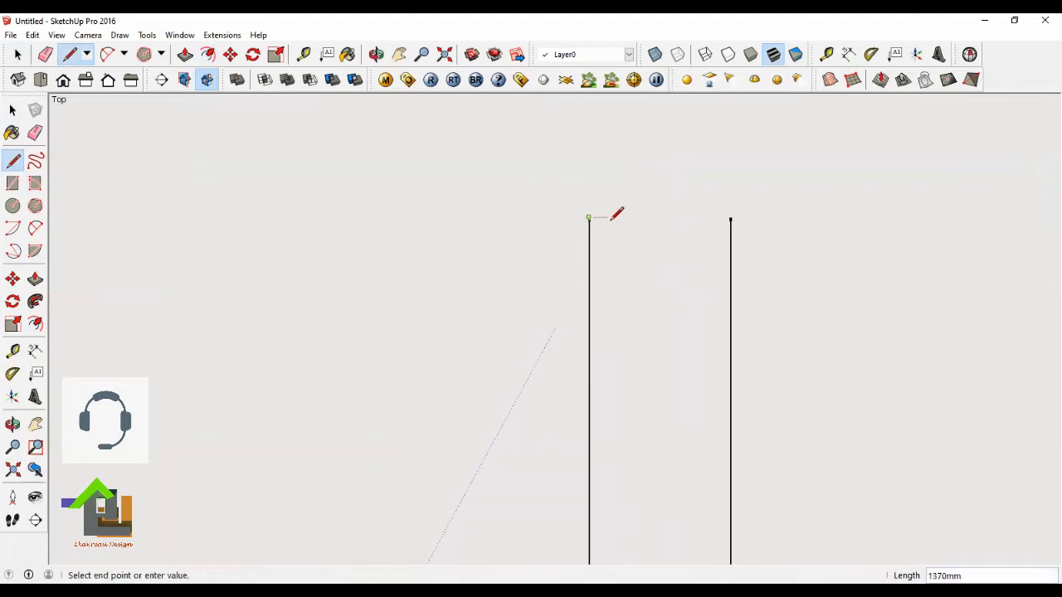
left_click(730, 217)
scroll(699, 203, "down", 2)
scroll(676, 226, "down", 4)
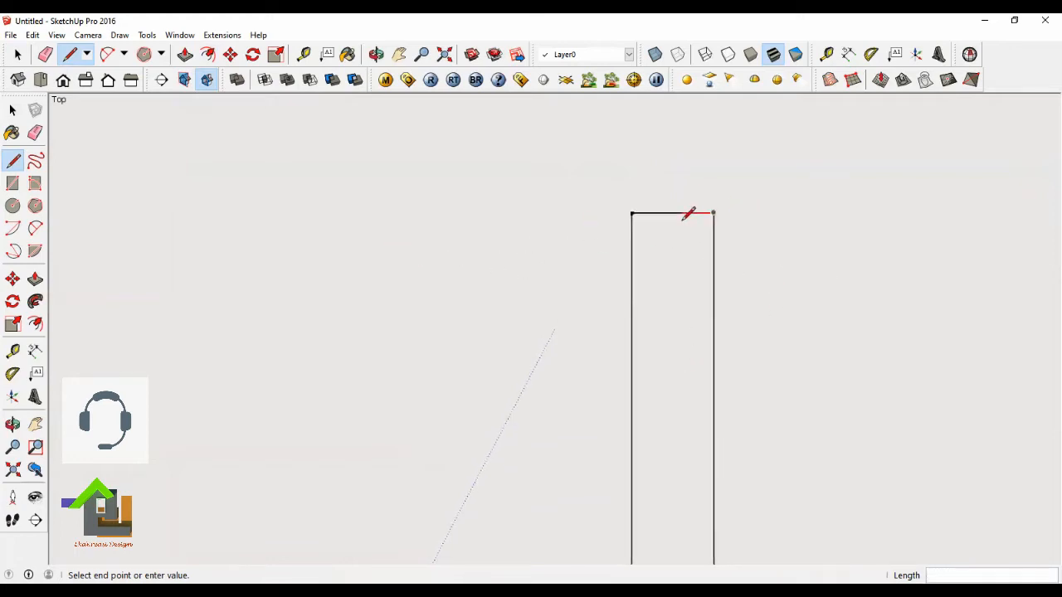
scroll(674, 226, "down", 1)
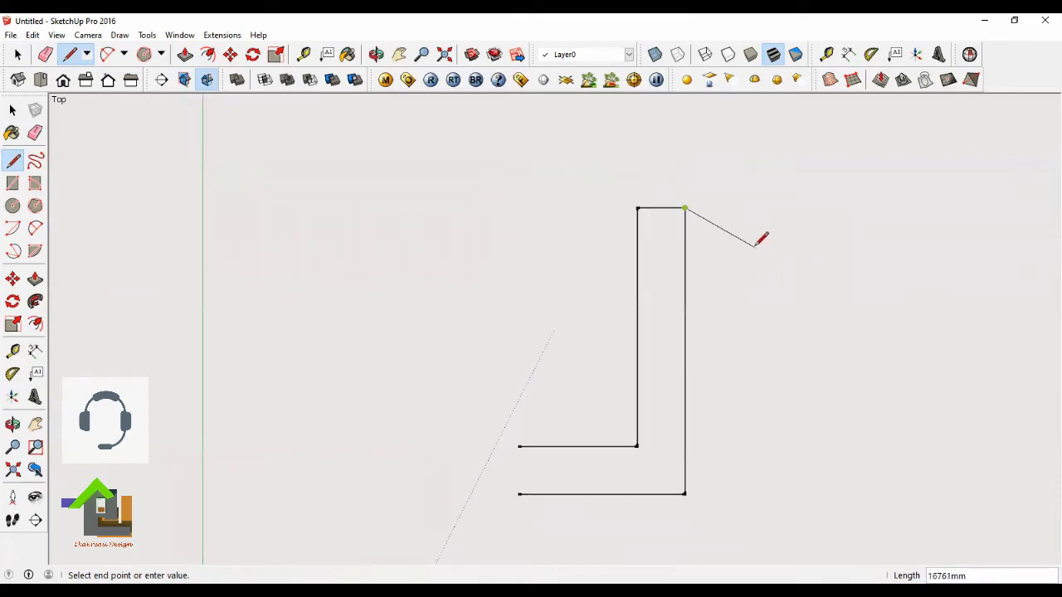
scroll(720, 182, "up", 2)
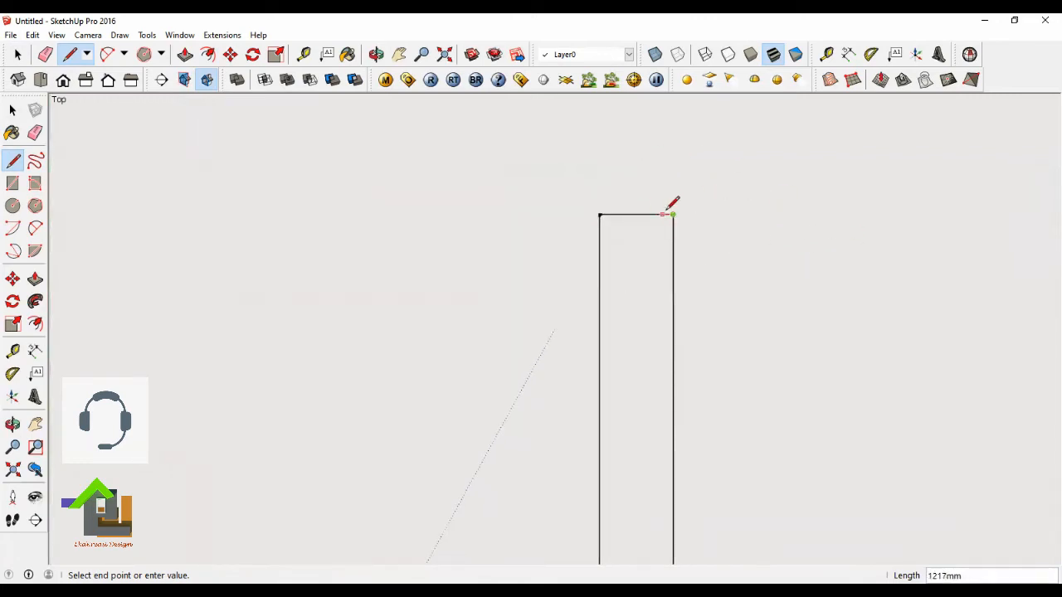
scroll(672, 209, "up", 1)
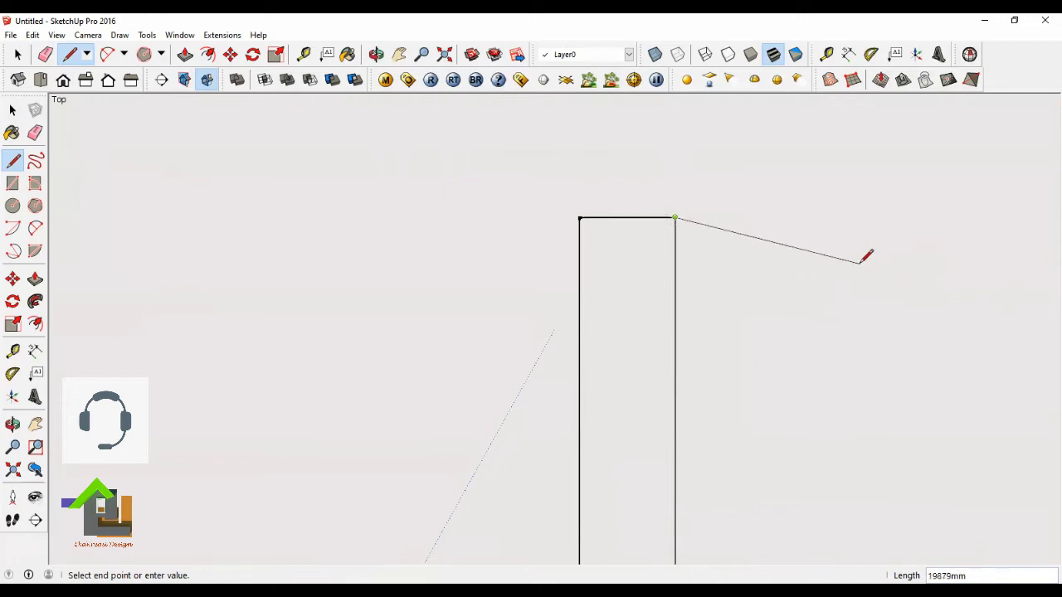
key("Escape")
Draw a line joining the open ends of the two short parallel lines to close the L-shaped outline, and finish the Line tool.
scroll(712, 184, "down", 2)
scroll(886, 273, "down", 2)
scroll(1015, 187, "down", 1)
scroll(675, 495, "up", 3)
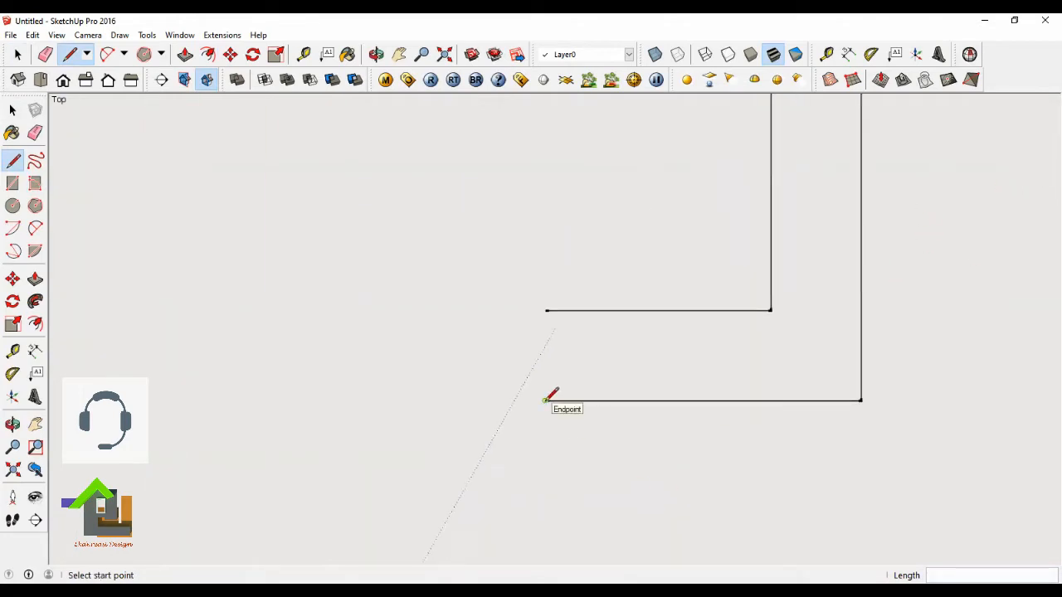
left_click(544, 400)
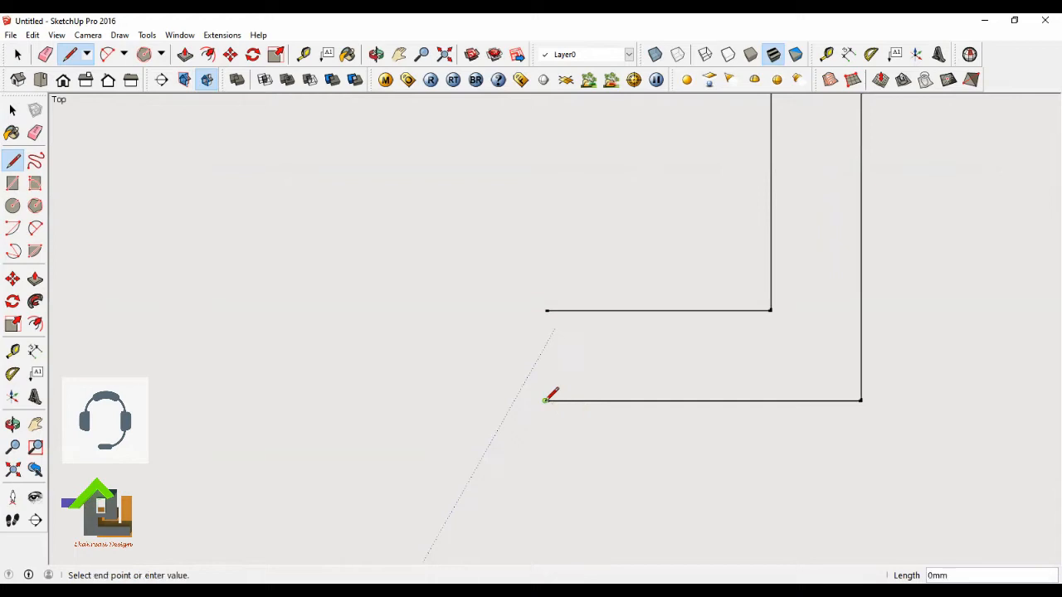
left_click(545, 310)
key("space")
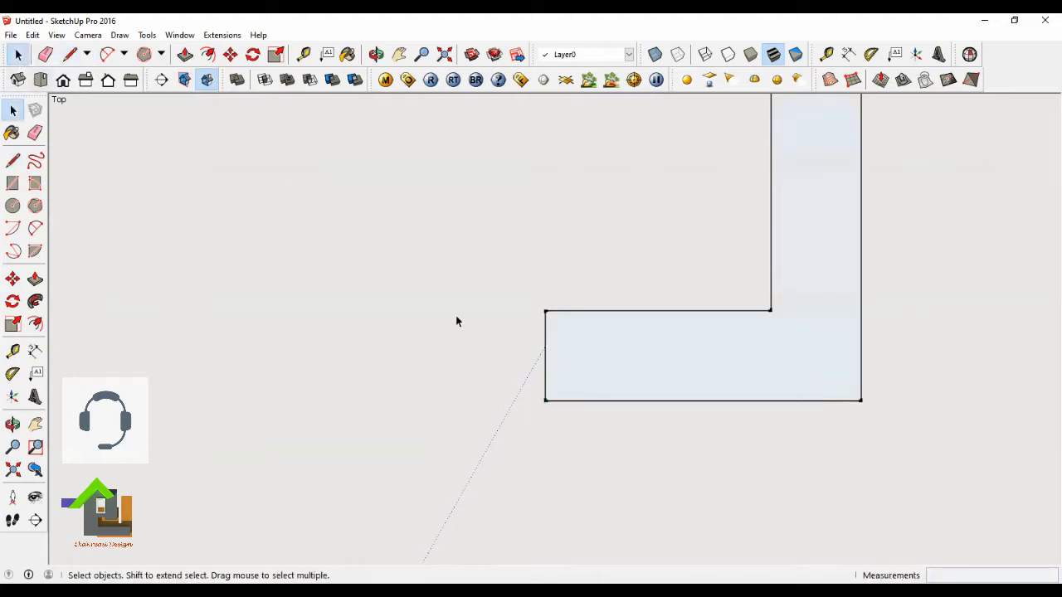
Select the L-shaped face and orbit to an oblique view that shows the whole shape.
scroll(840, 334, "up", 2)
left_click(732, 363)
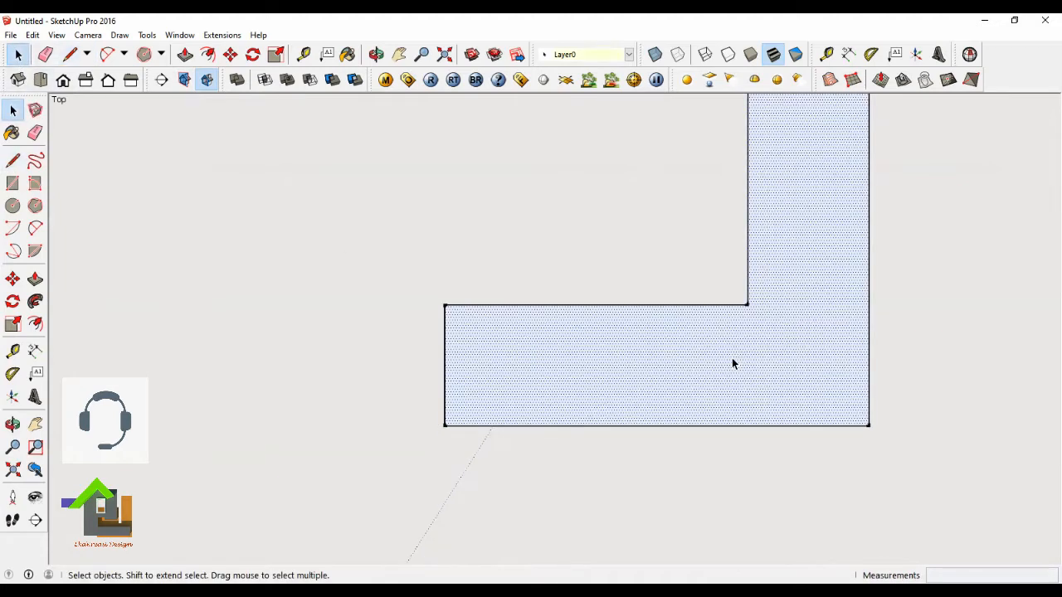
left_click(377, 54)
left_click_drag(702, 366, 680, 254)
left_click_drag(664, 393, 685, 369)
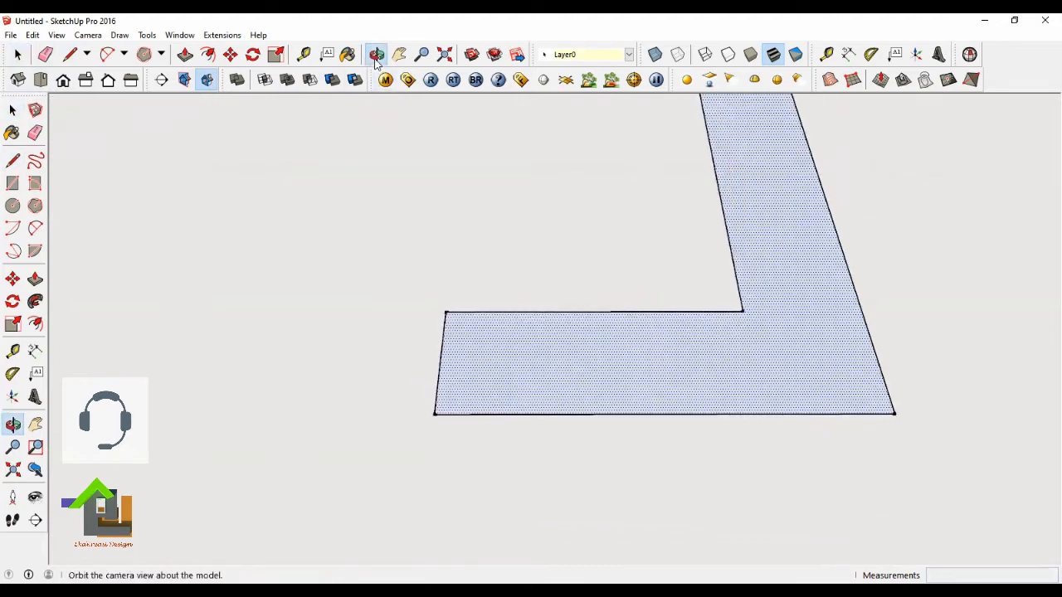
left_click_drag(516, 185, 763, 346)
left_click(12, 109)
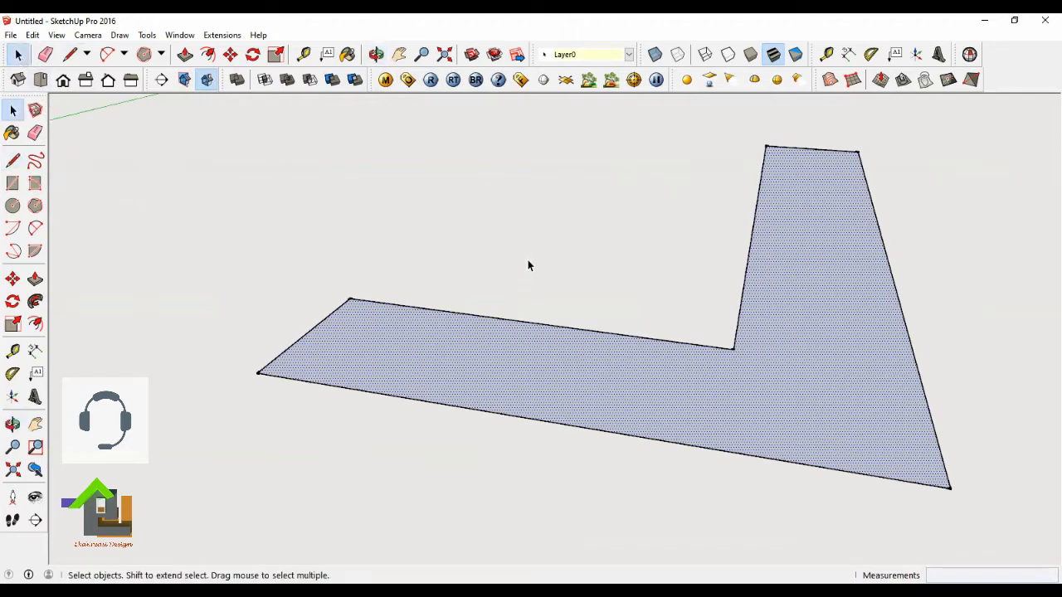
Check the L-shaped face in the oblique view by selecting and deselecting it.
left_click(613, 265)
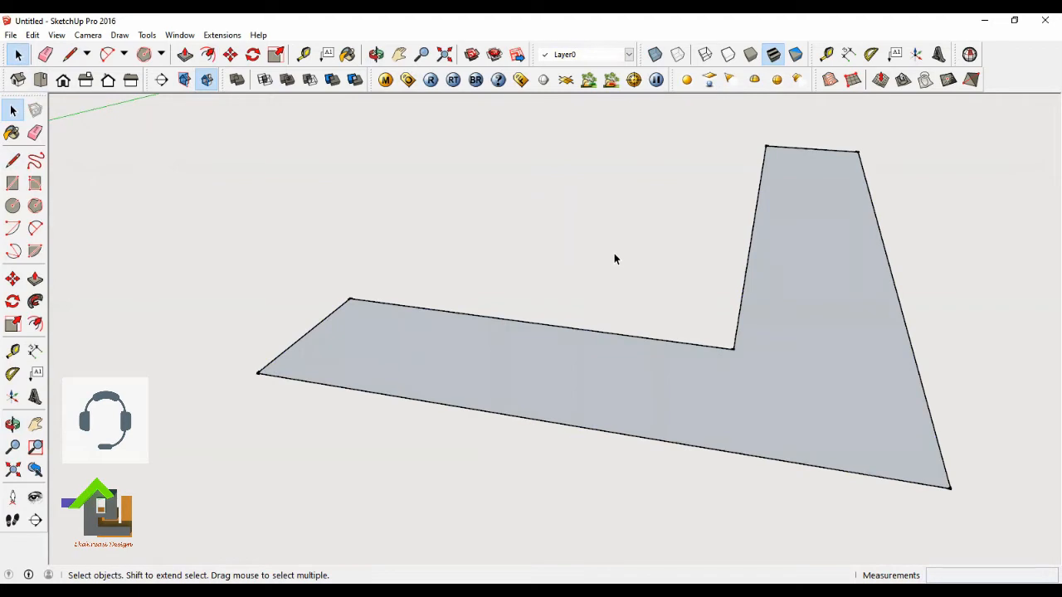
scroll(691, 408, "up", 2)
left_click(599, 370)
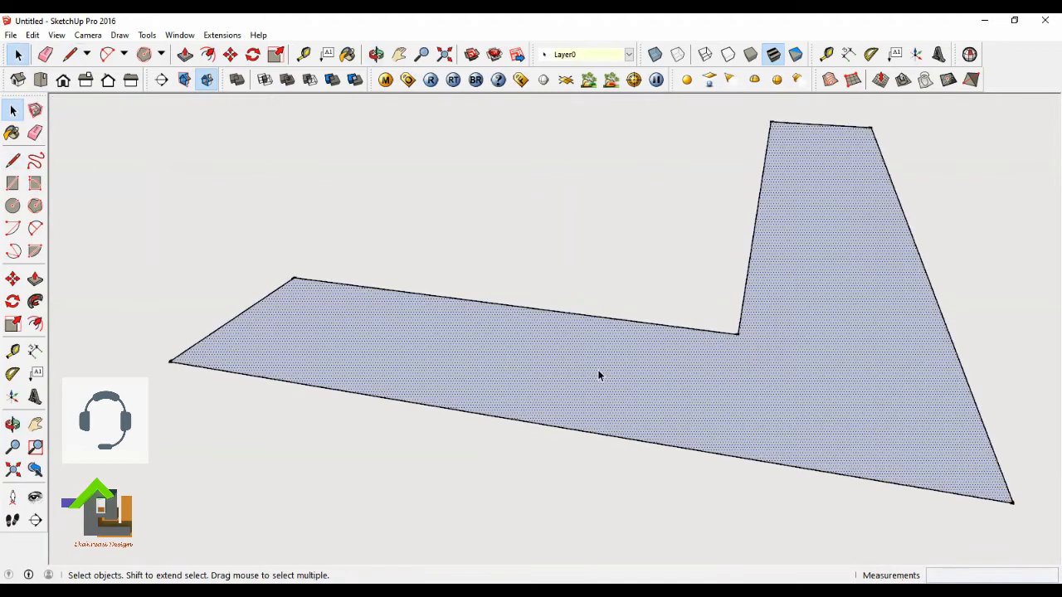
scroll(597, 370, "up", 3)
scroll(694, 446, "down", 1)
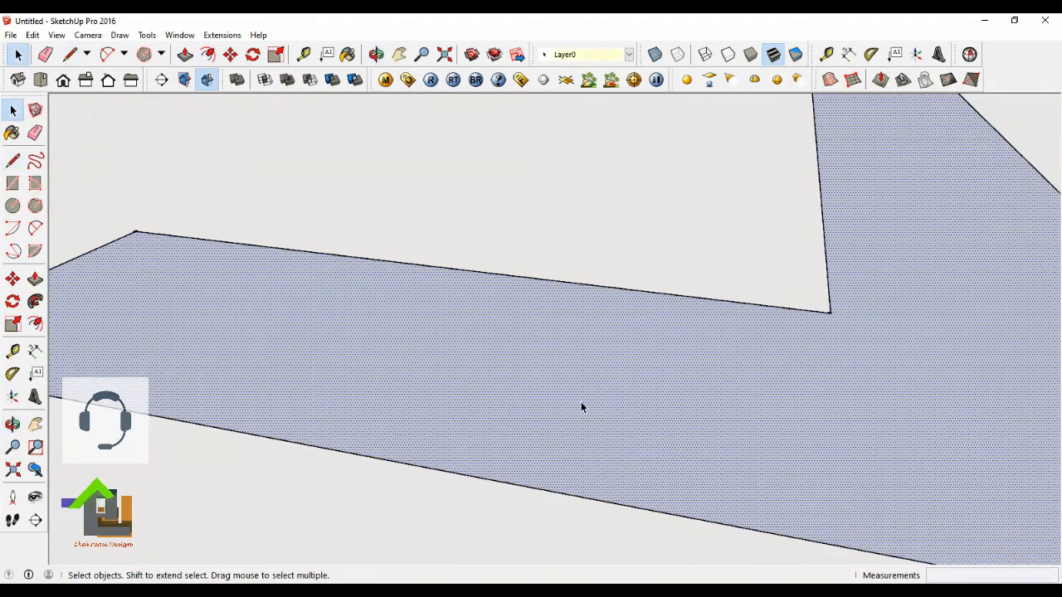
scroll(580, 406, "down", 4)
left_click(610, 289)
left_click(743, 383)
left_click(552, 260)
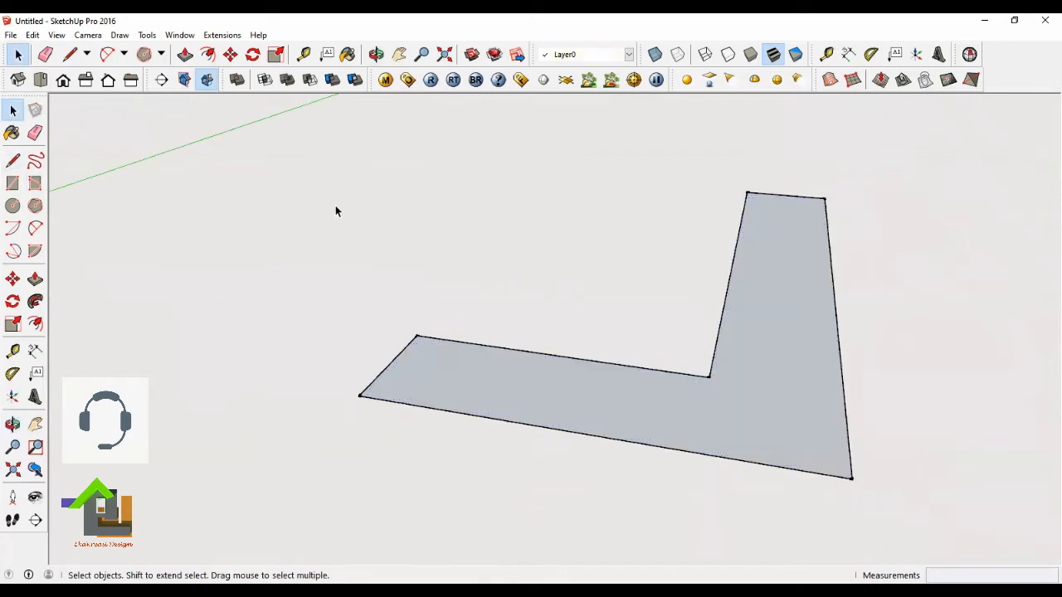
Return to the Top view and examine the L-shaped face around its inner corner.
left_click(41, 81)
scroll(601, 375, "up", 2)
scroll(539, 454, "up", 3)
scroll(606, 398, "down", 3)
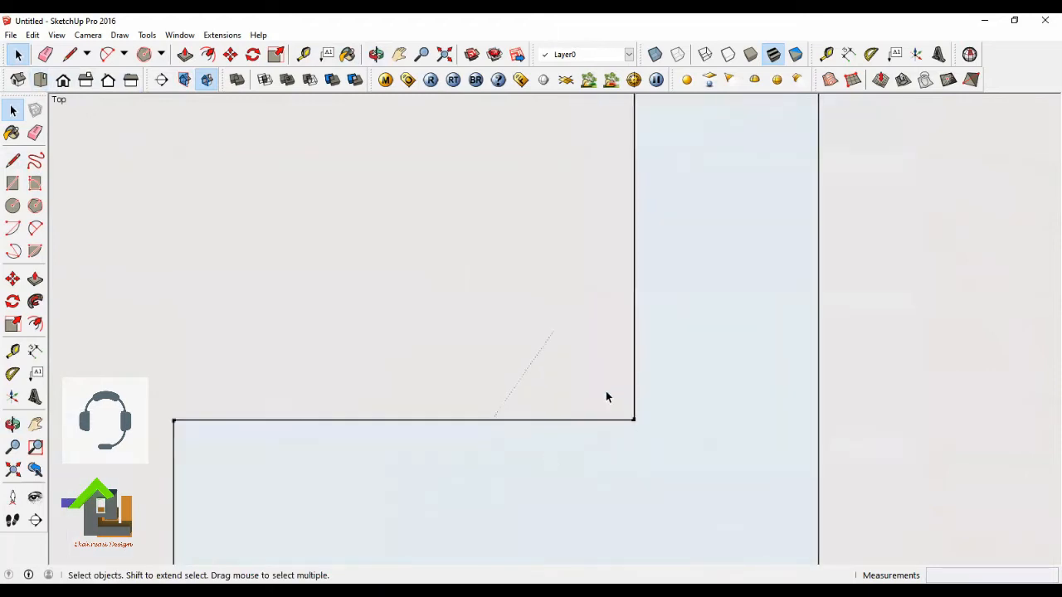
scroll(635, 403, "up", 1)
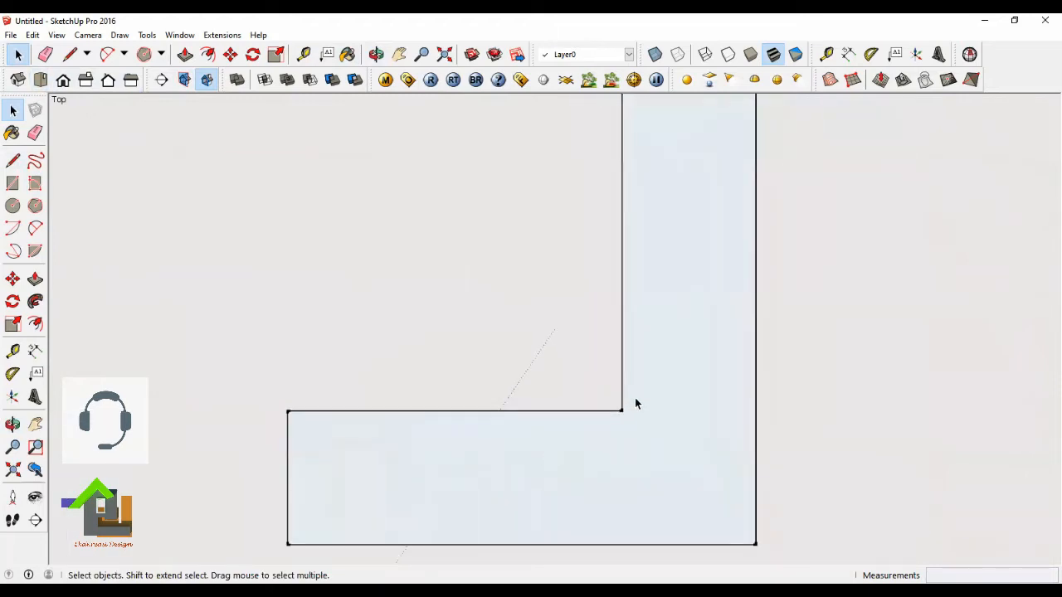
scroll(663, 448, "up", 1)
scroll(642, 419, "down", 2)
scroll(622, 406, "up", 2)
scroll(621, 401, "down", 2)
scroll(600, 416, "up", 3)
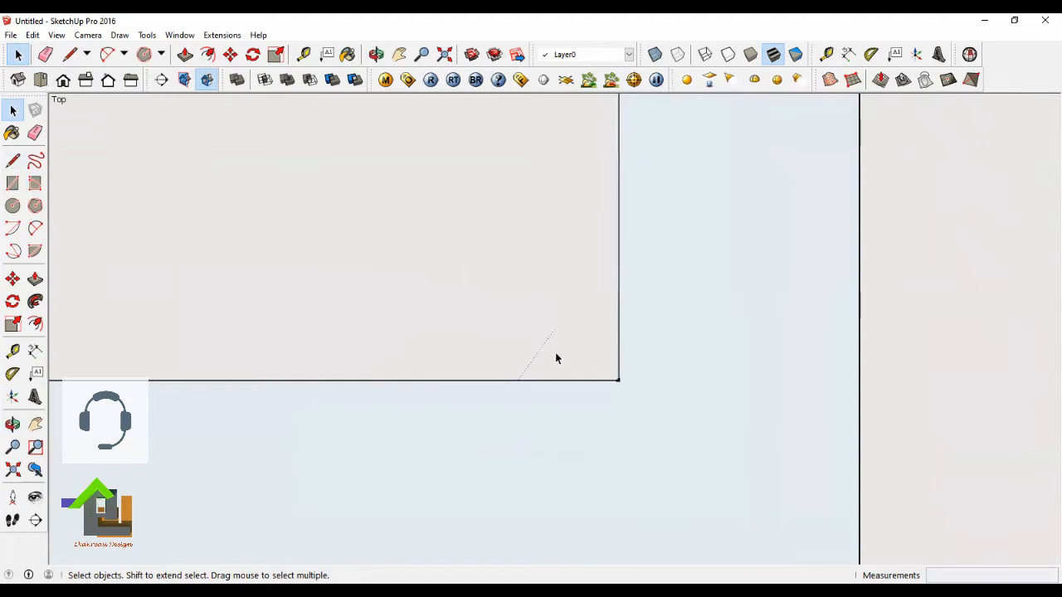
scroll(609, 313, "down", 1)
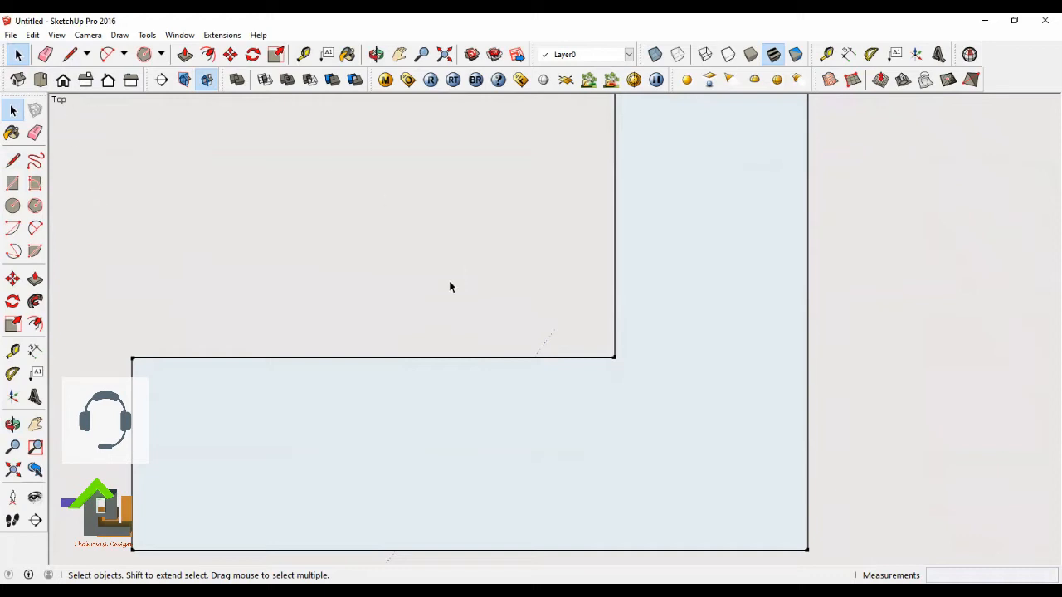
scroll(573, 375, "up", 1)
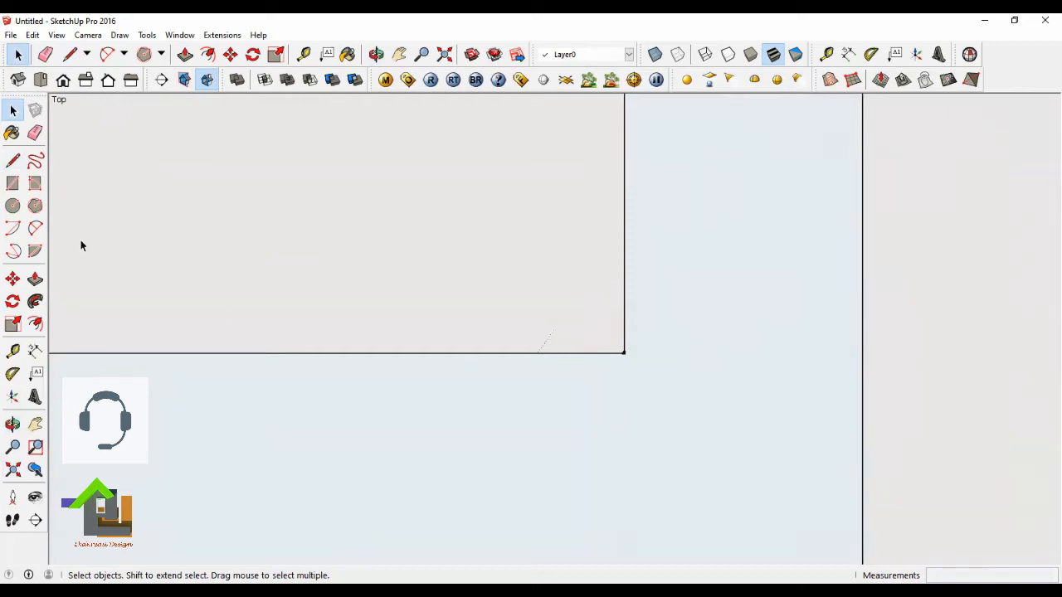
Draw a 10000 mm line from the inner corner of the L-shaped face along its horizontal inner edge.
left_click(69, 58)
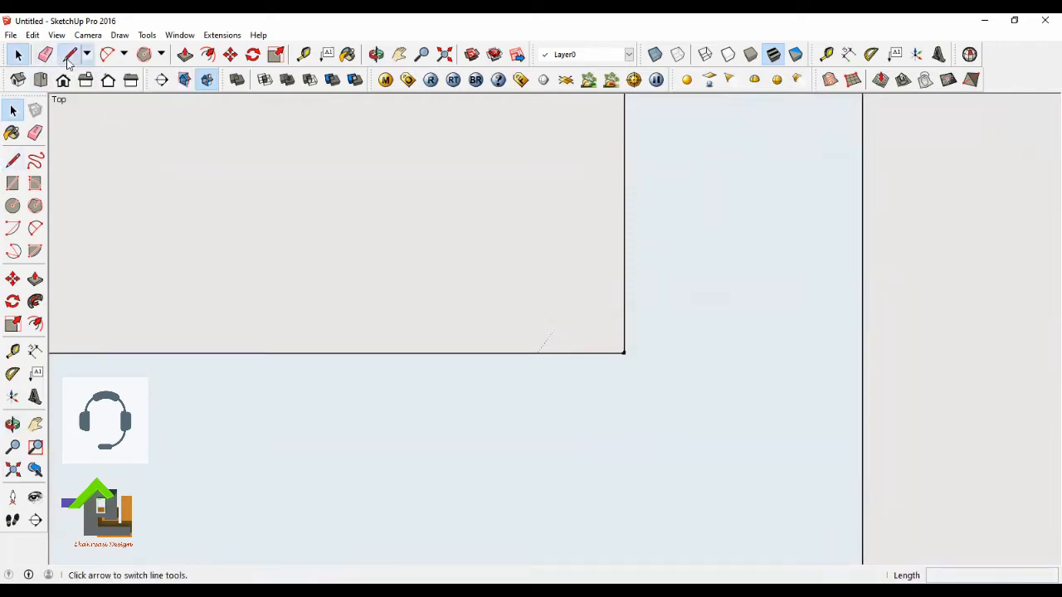
scroll(598, 385, "up", 2)
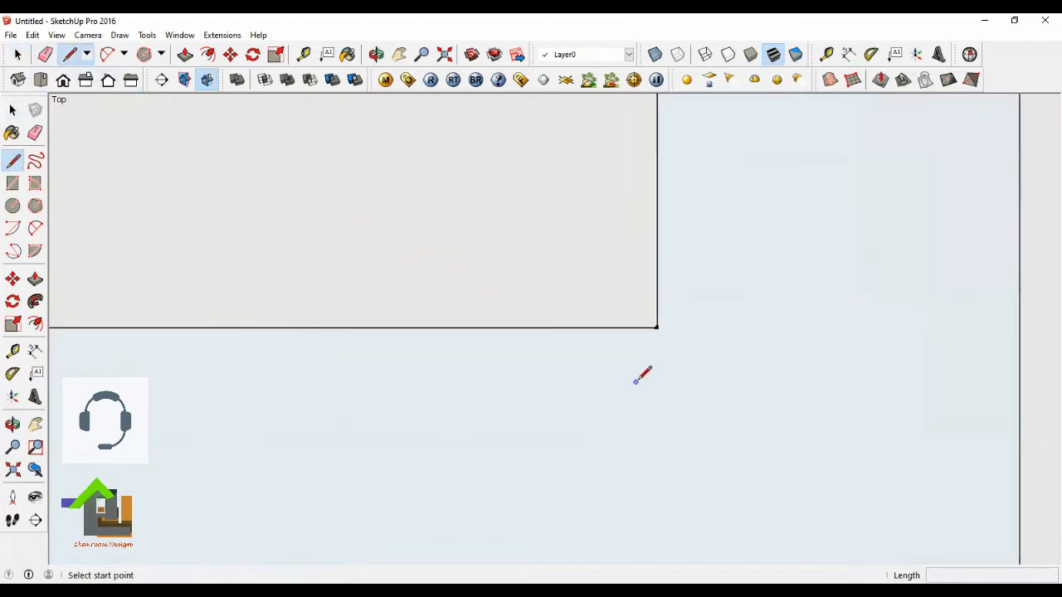
left_click(658, 328)
scroll(668, 329, "down", 3)
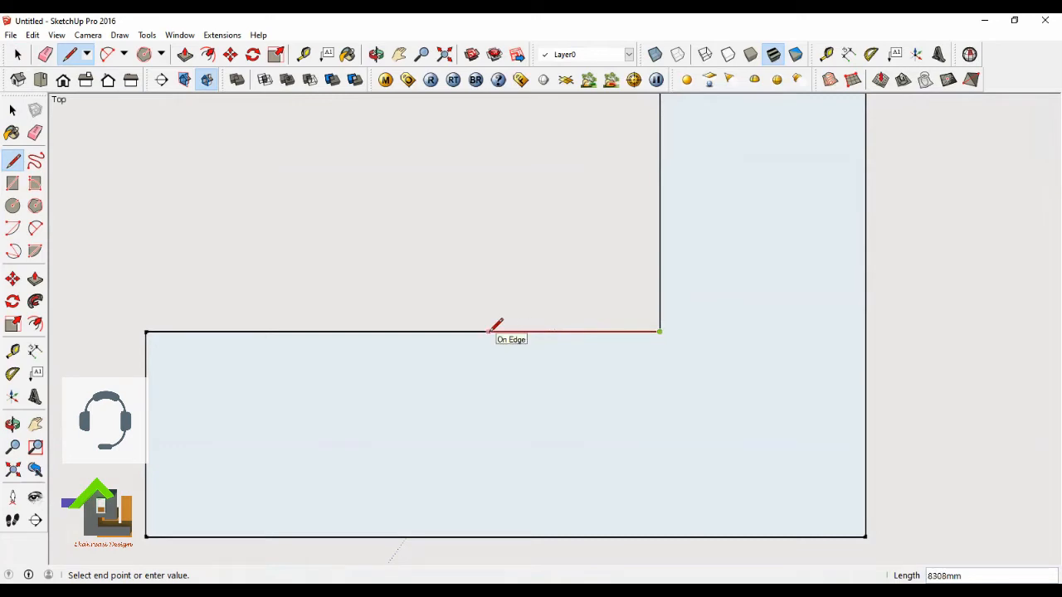
type("10000")
key("Return")
Draw a 10000 mm line from the inner corner along the vertical inner edge and finish the Line tool.
scroll(467, 329, "up", 5)
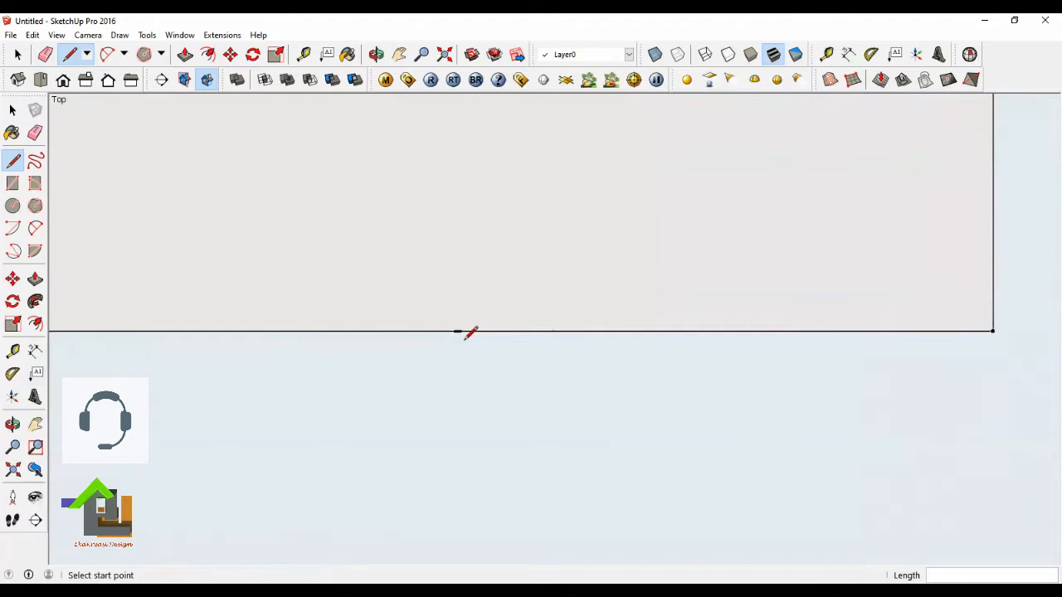
scroll(469, 332, "down", 2)
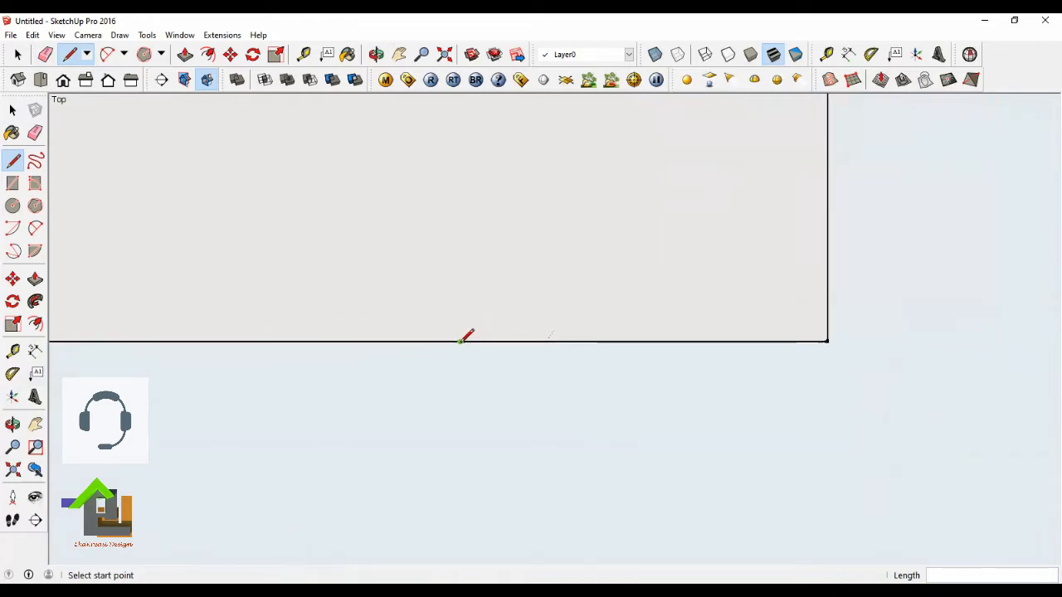
scroll(504, 437, "down", 5)
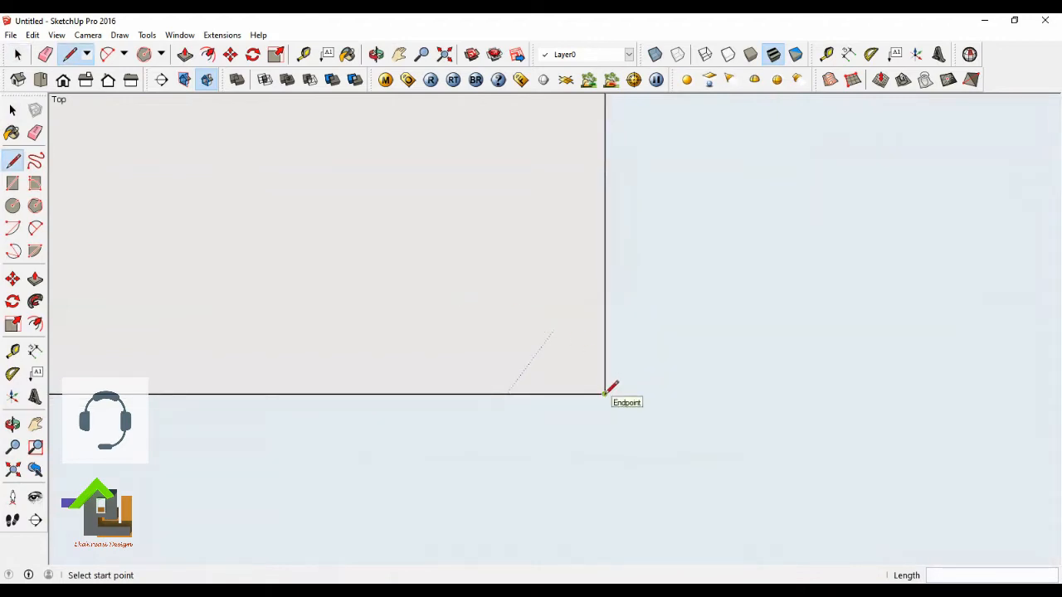
left_click(604, 394)
scroll(620, 454, "down", 4)
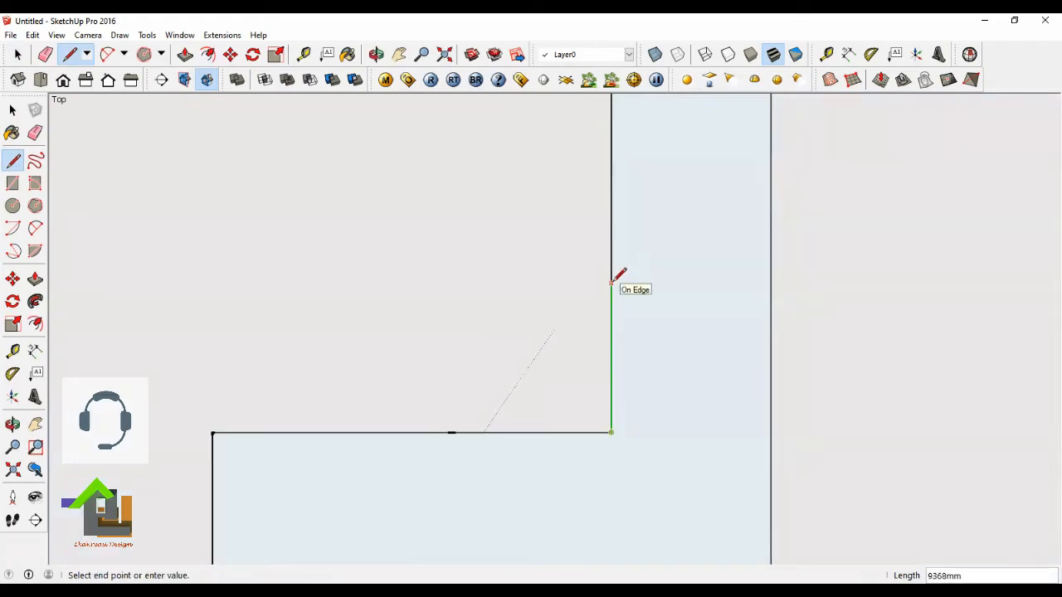
type("10000")
key("Return")
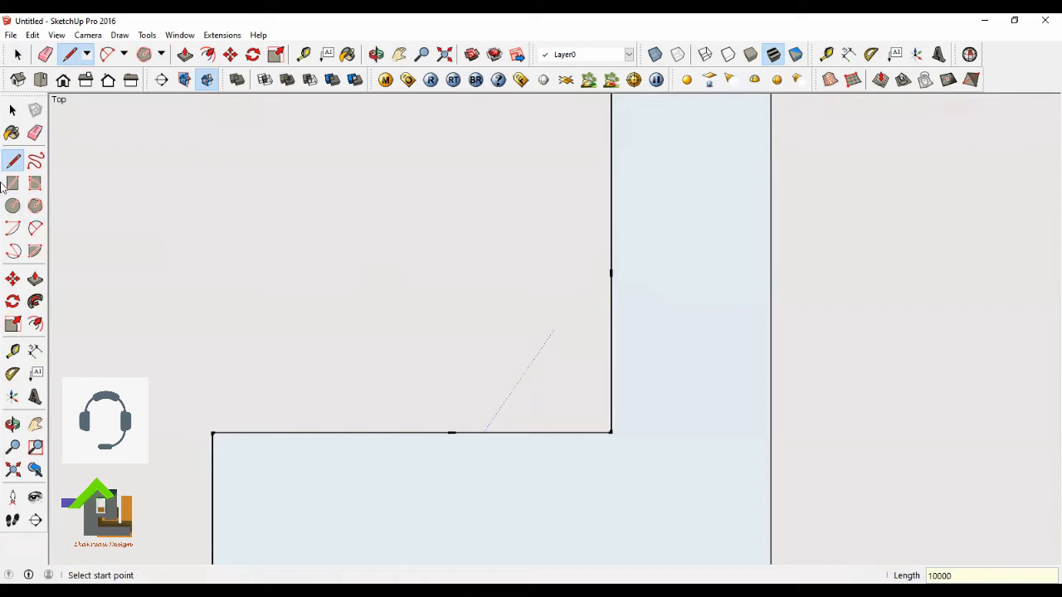
left_click(17, 54)
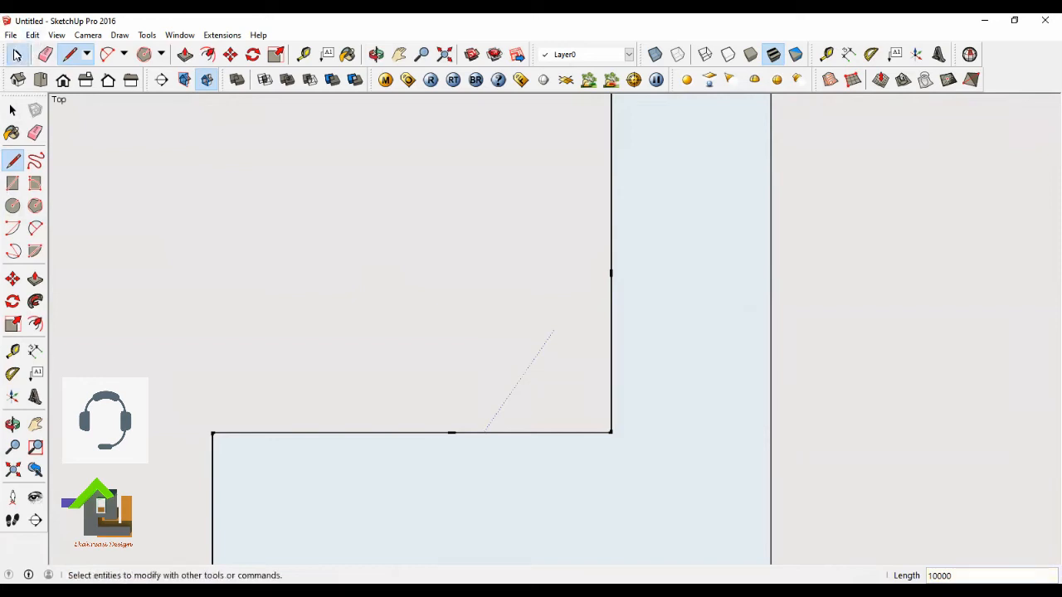
Draw a tangent two-point arc of 10000 mm radius between the two division points on the inner edges.
left_click(106, 58)
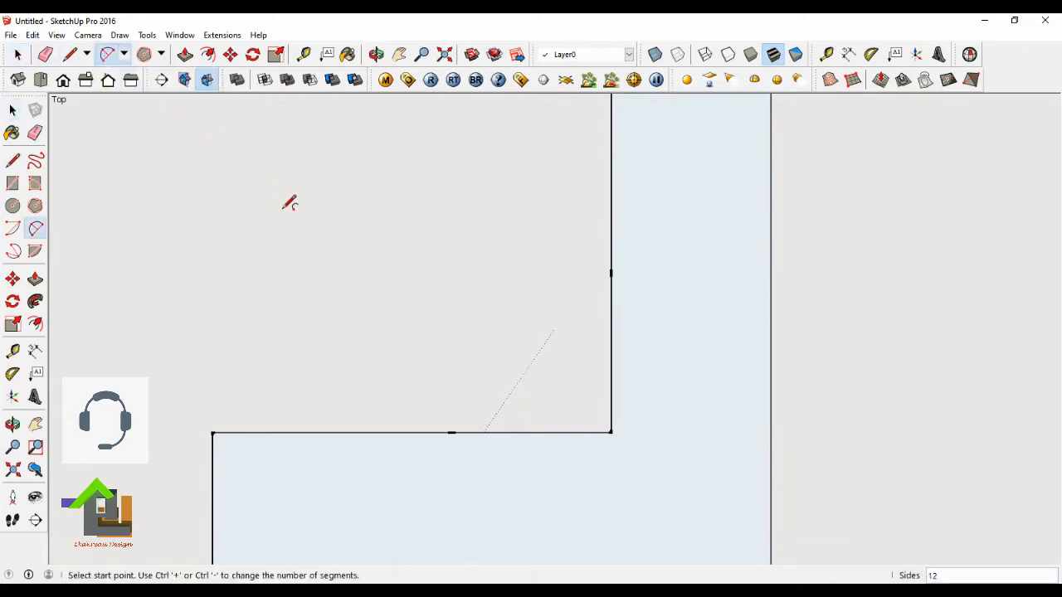
scroll(427, 356, "up", 2)
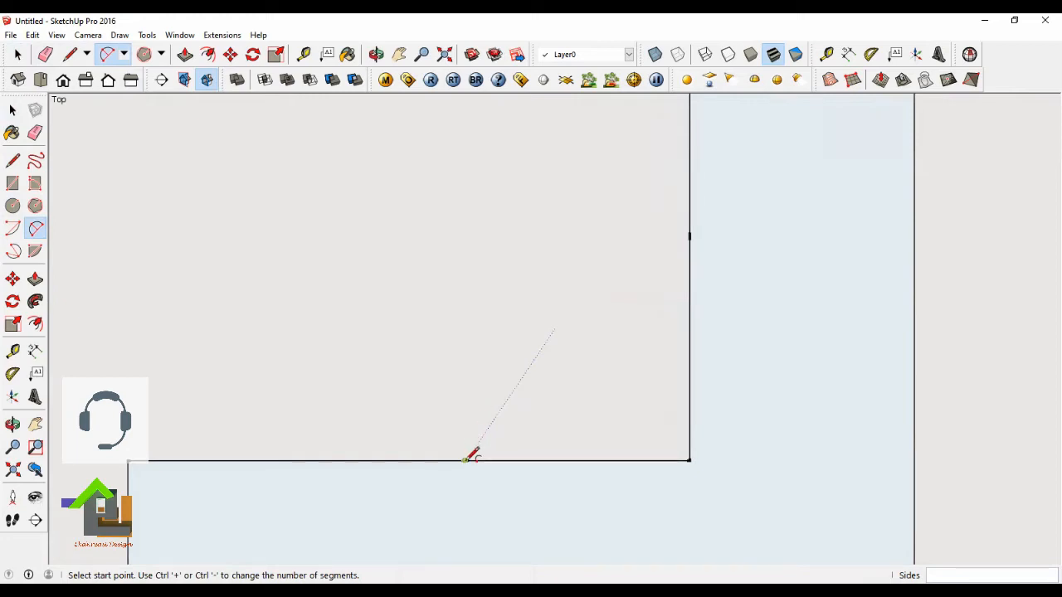
left_click(690, 237)
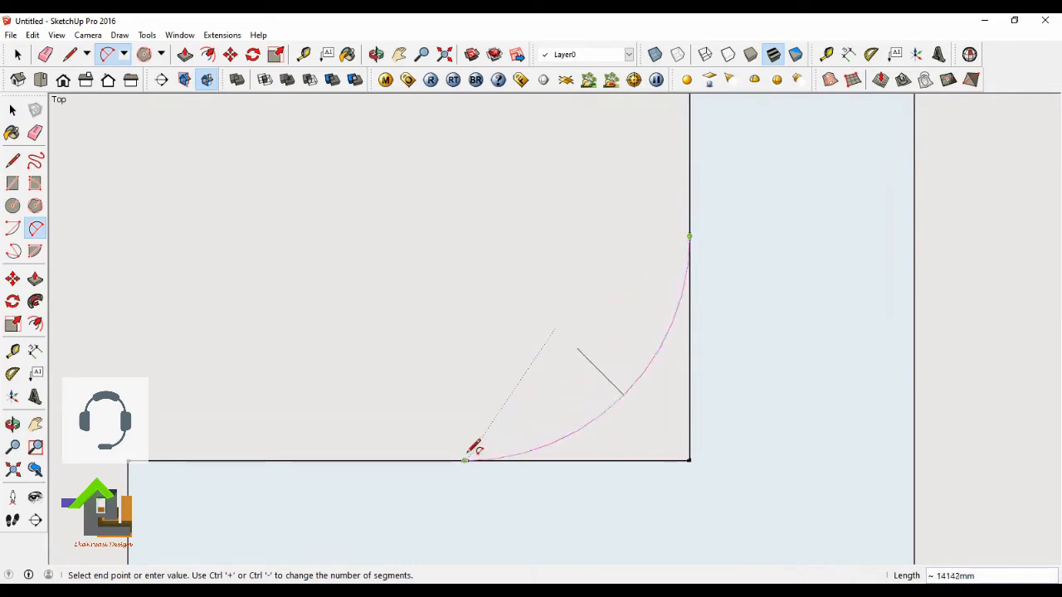
scroll(475, 452, "up", 2)
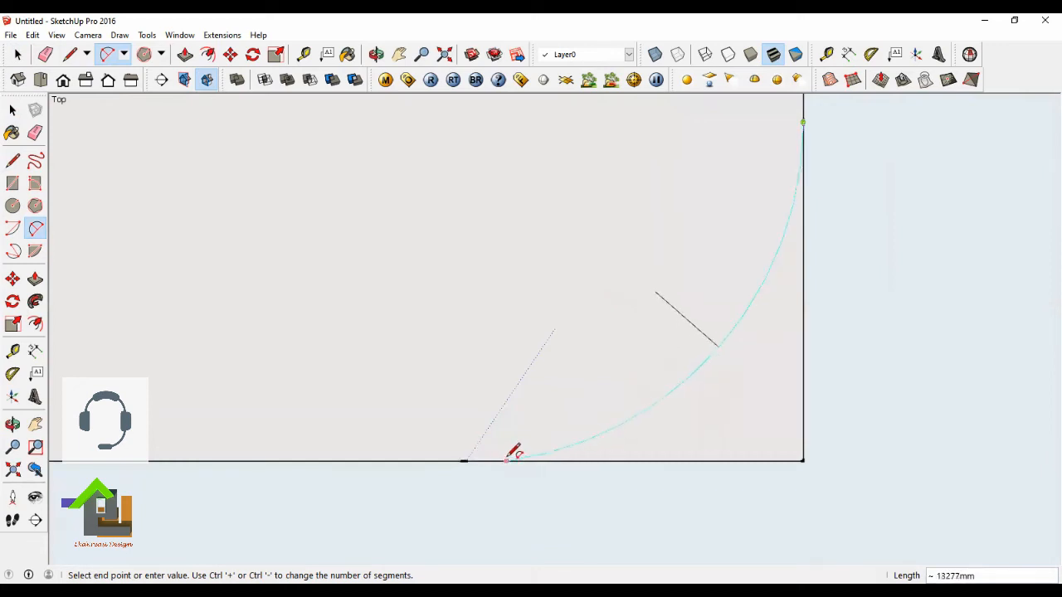
scroll(473, 453, "down", 1)
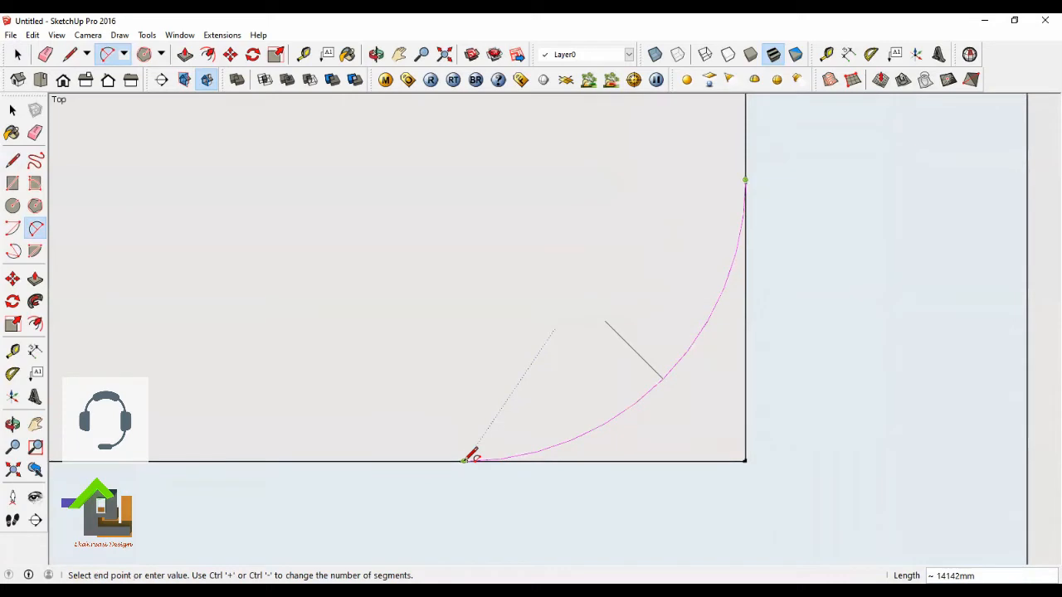
left_click(467, 458)
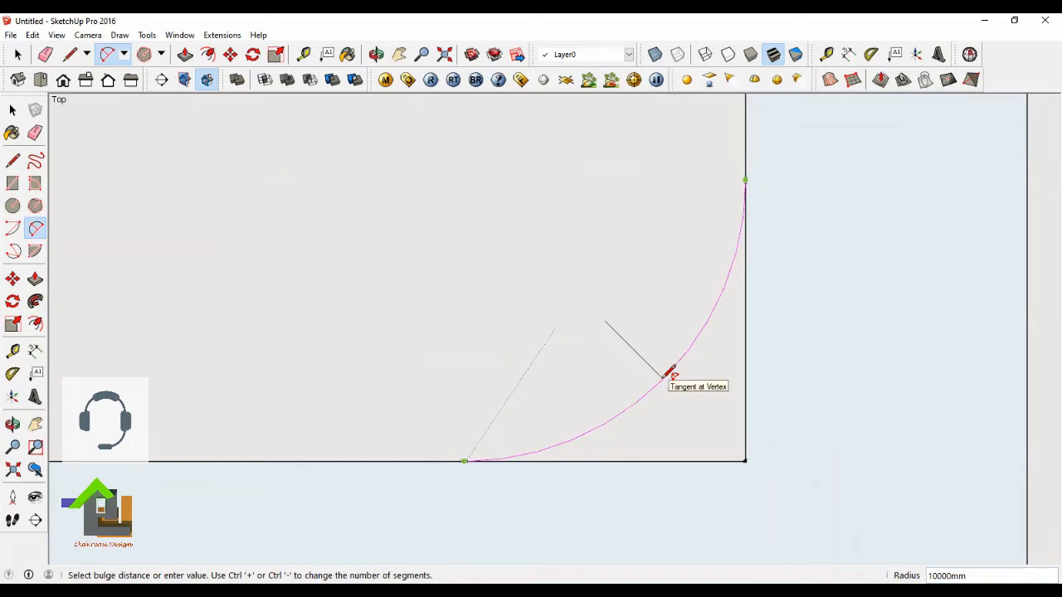
left_click(663, 377)
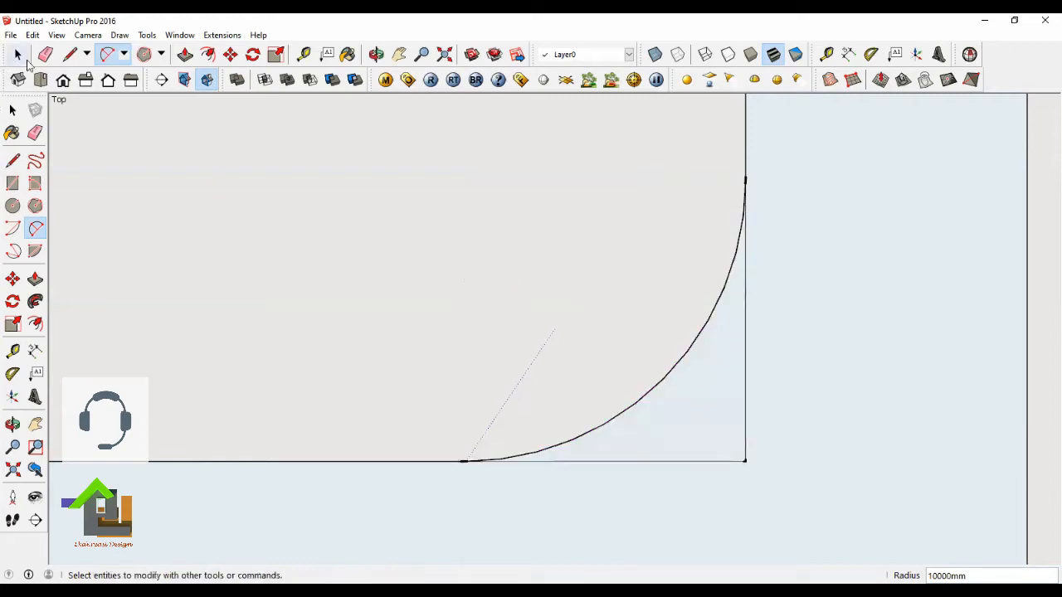
left_click(18, 54)
Examine the smoothness of the arc at the inner corner at several zoom levels.
scroll(382, 220, "down", 2)
scroll(618, 332, "up", 3)
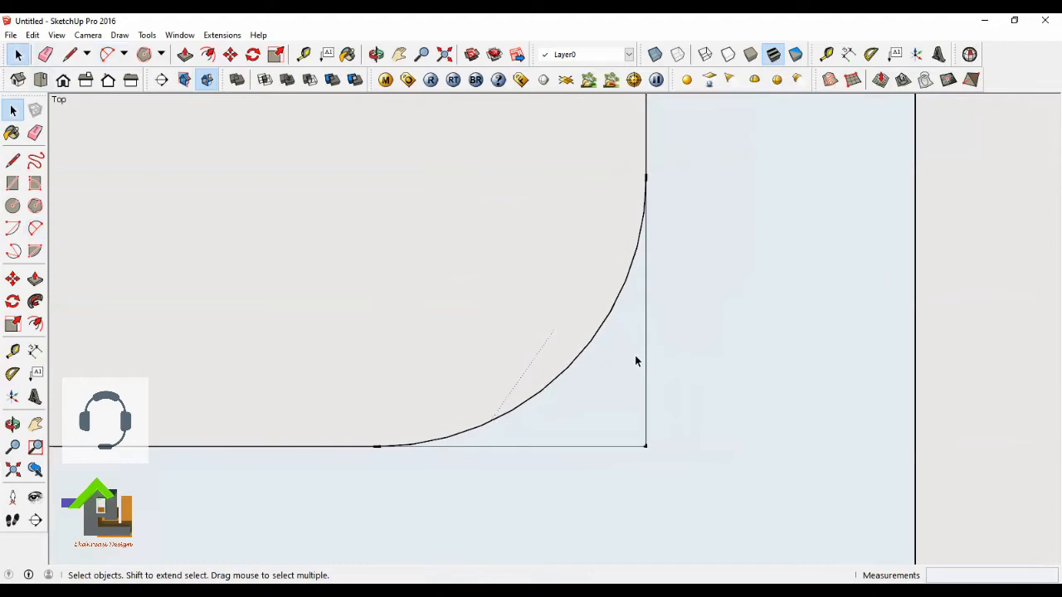
scroll(637, 373, "down", 1)
scroll(600, 350, "up", 1)
scroll(600, 350, "up", 3)
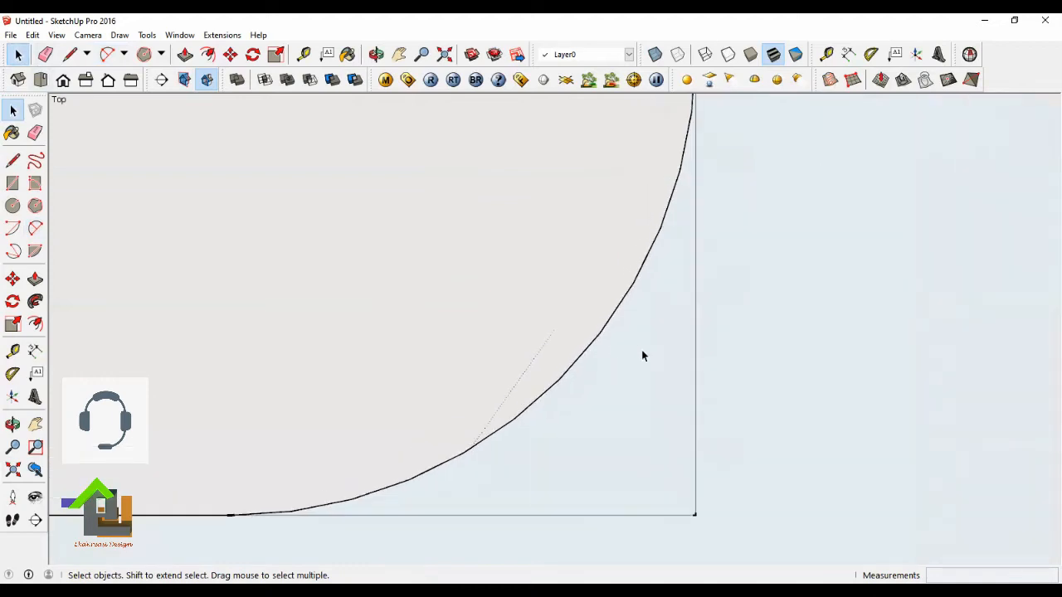
scroll(631, 344, "down", 2)
scroll(644, 335, "up", 2)
scroll(703, 403, "down", 2)
scroll(655, 372, "up", 1)
scroll(635, 429, "down", 1)
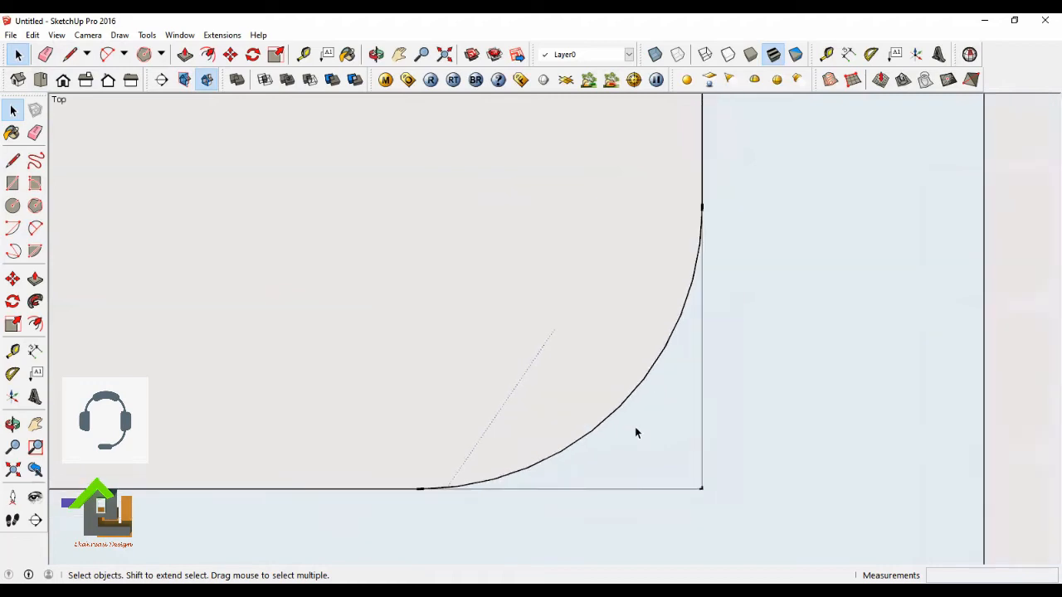
Set the inner corner arc's number of segments to 50 in its entity info and deselect the arc.
left_click(649, 371)
right_click(651, 376)
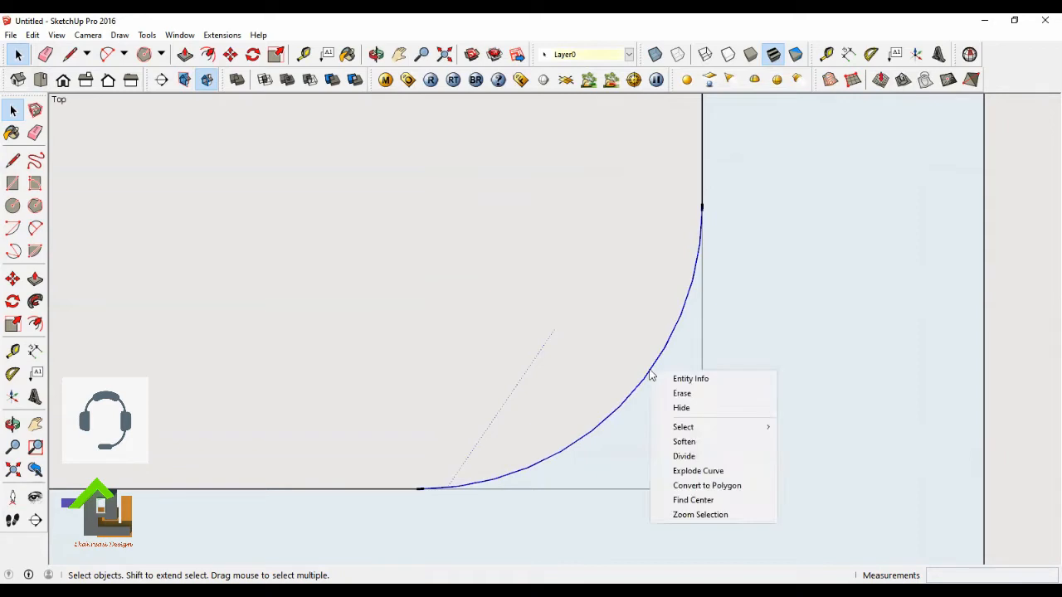
left_click(690, 380)
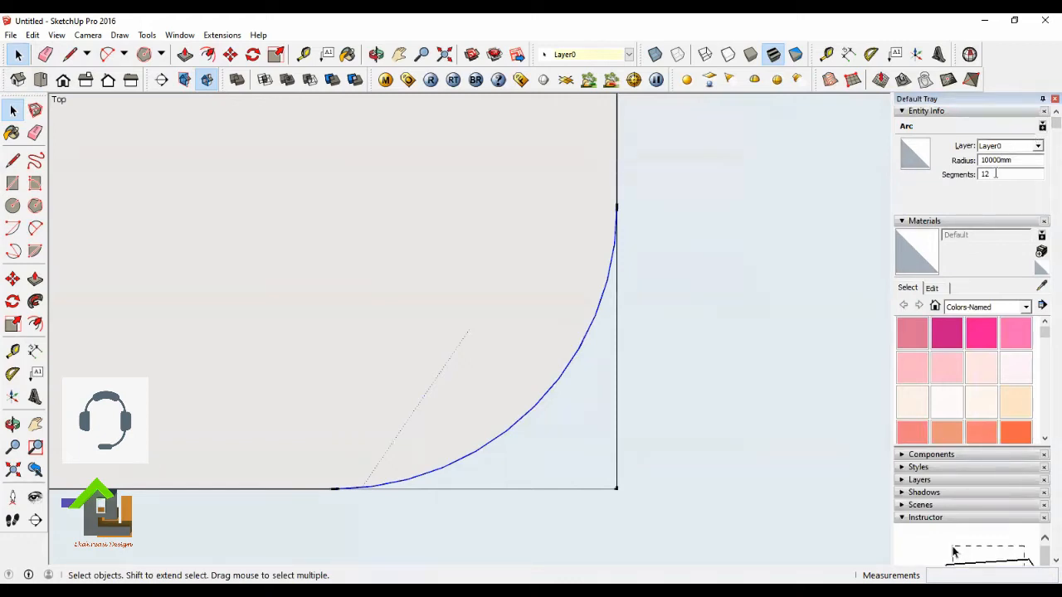
left_click_drag(995, 174, 973, 172)
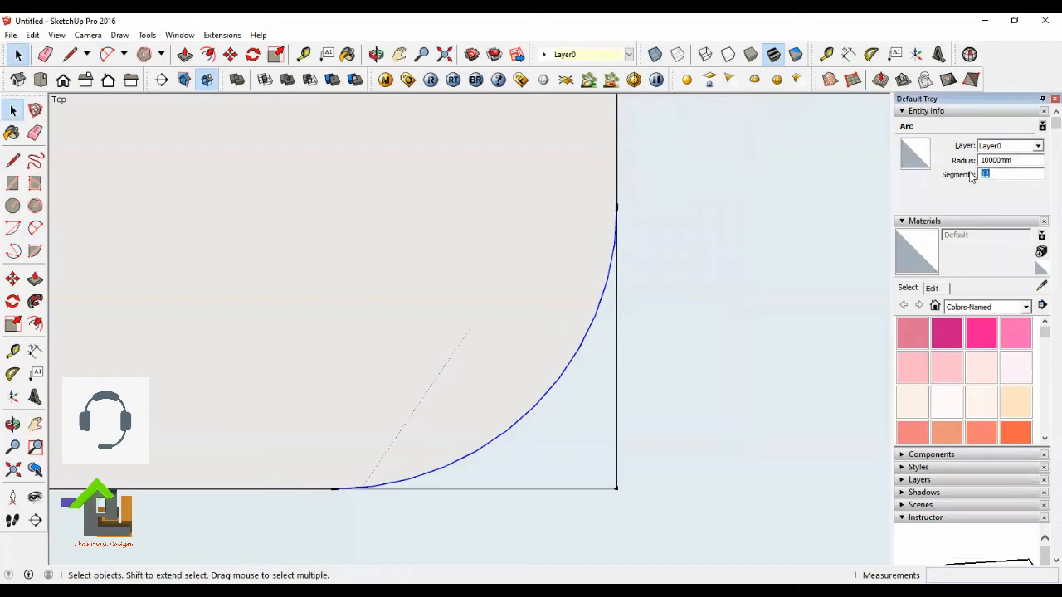
type("50")
key("Return")
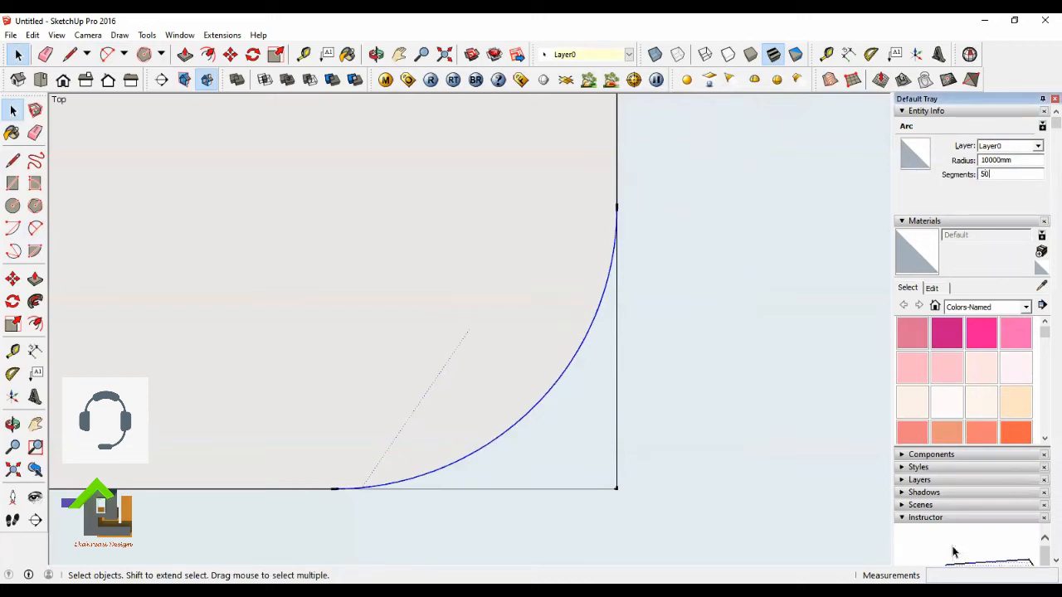
left_click(547, 473)
scroll(533, 357, "down", 2)
scroll(574, 286, "down", 2)
scroll(594, 354, "down", 1)
scroll(596, 354, "up", 2)
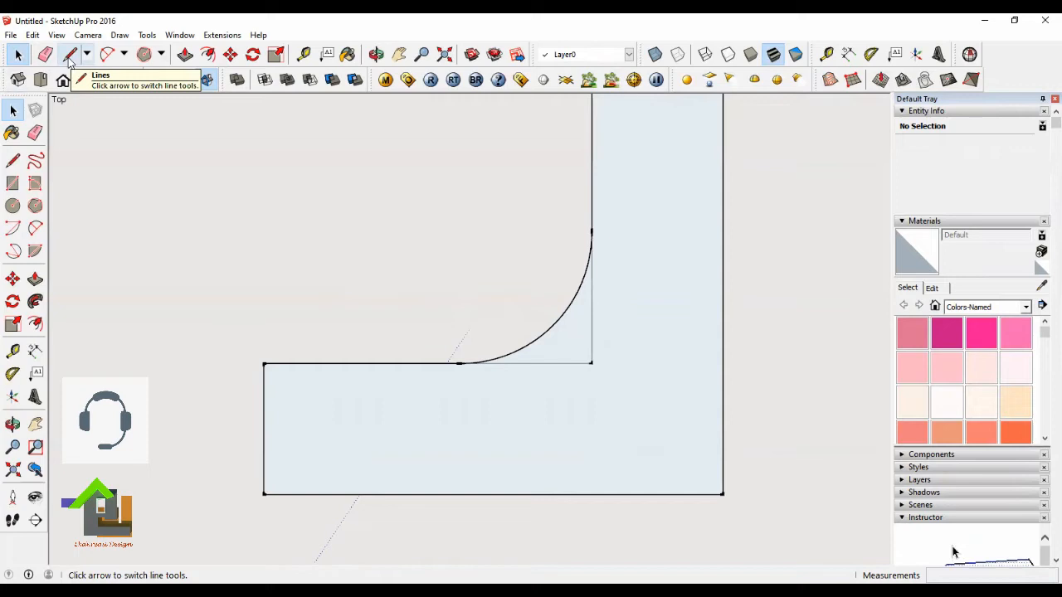
left_click(70, 60)
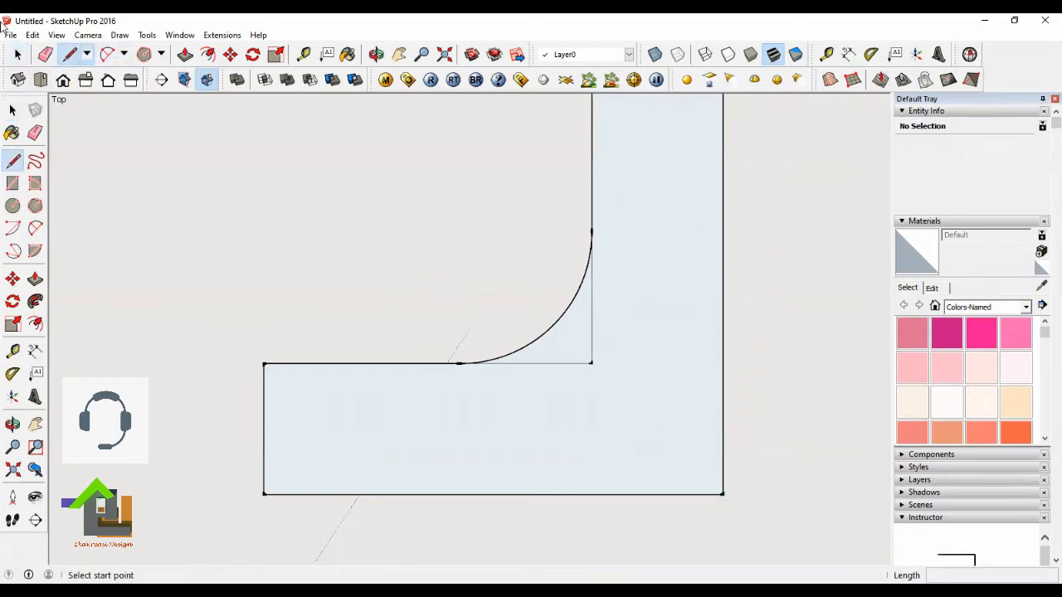
left_click(18, 55)
left_click(21, 57)
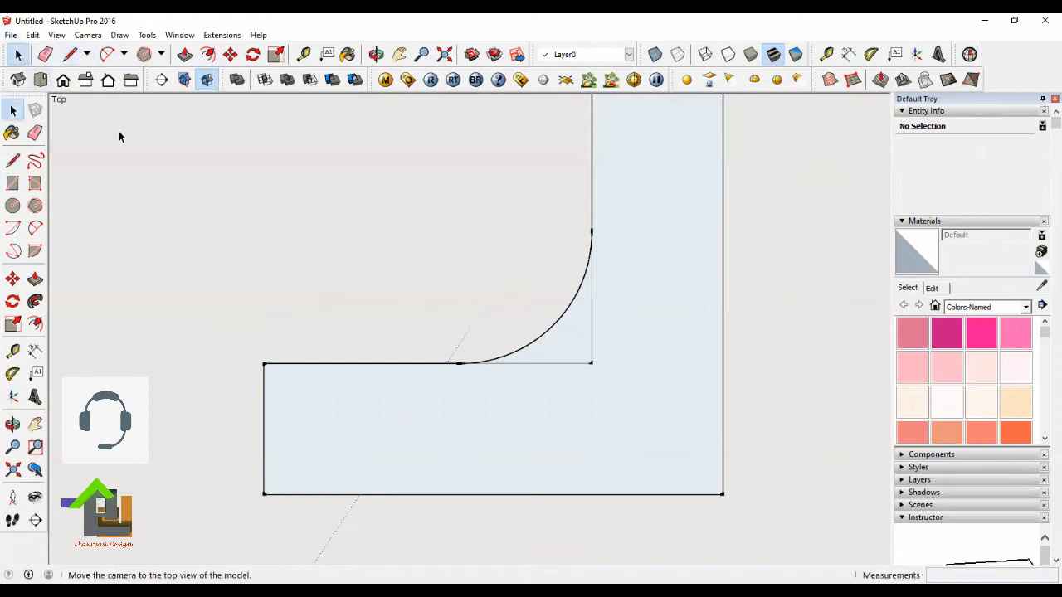
Offset the inner corner arc by 10000 mm towards the outer corner of the L-shaped face.
left_click(545, 338)
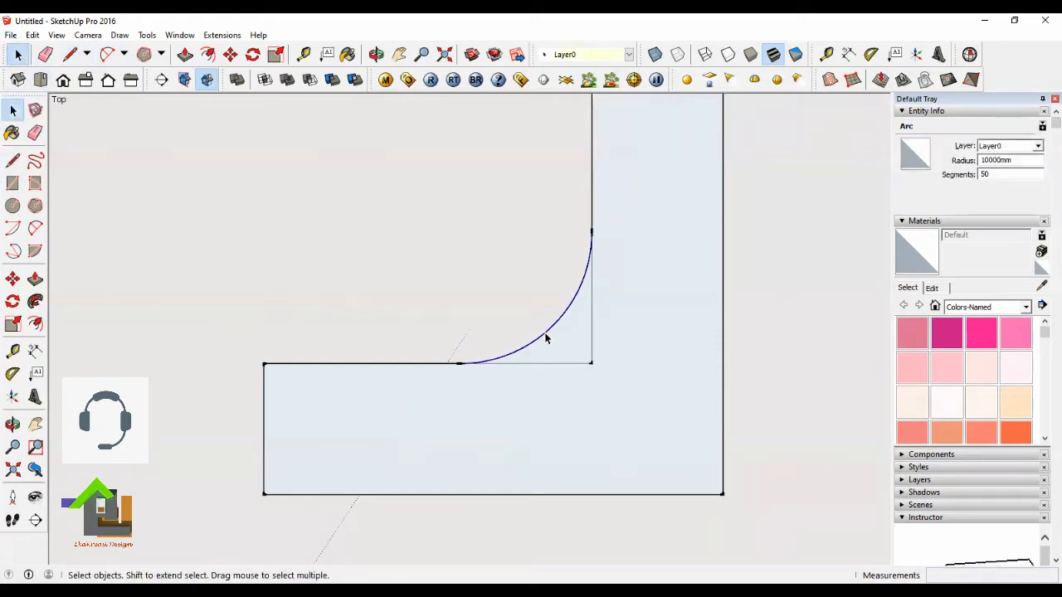
left_click(211, 56)
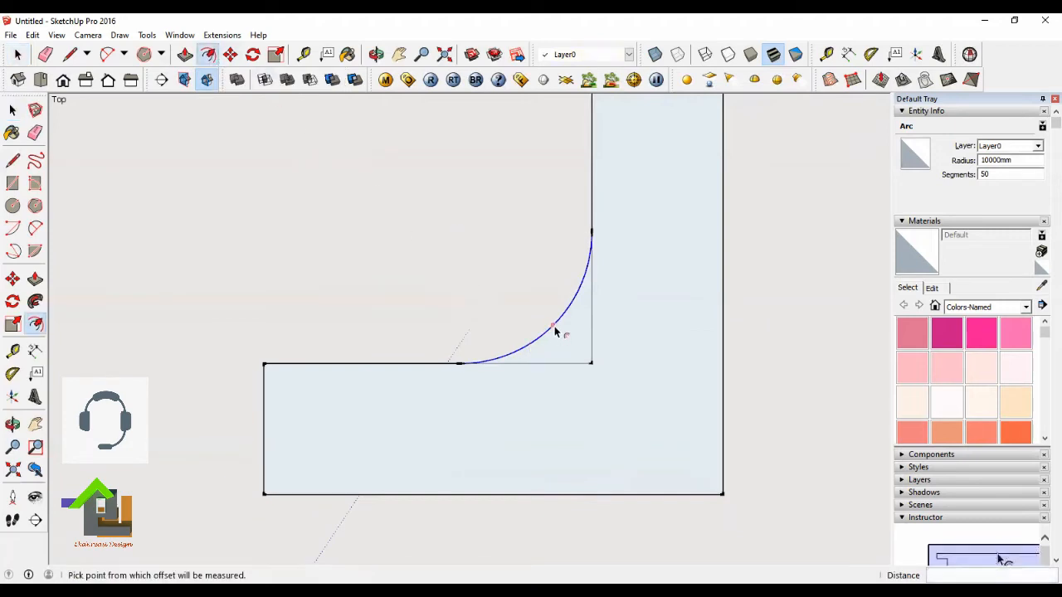
left_click(554, 328)
scroll(586, 334, "up", 1)
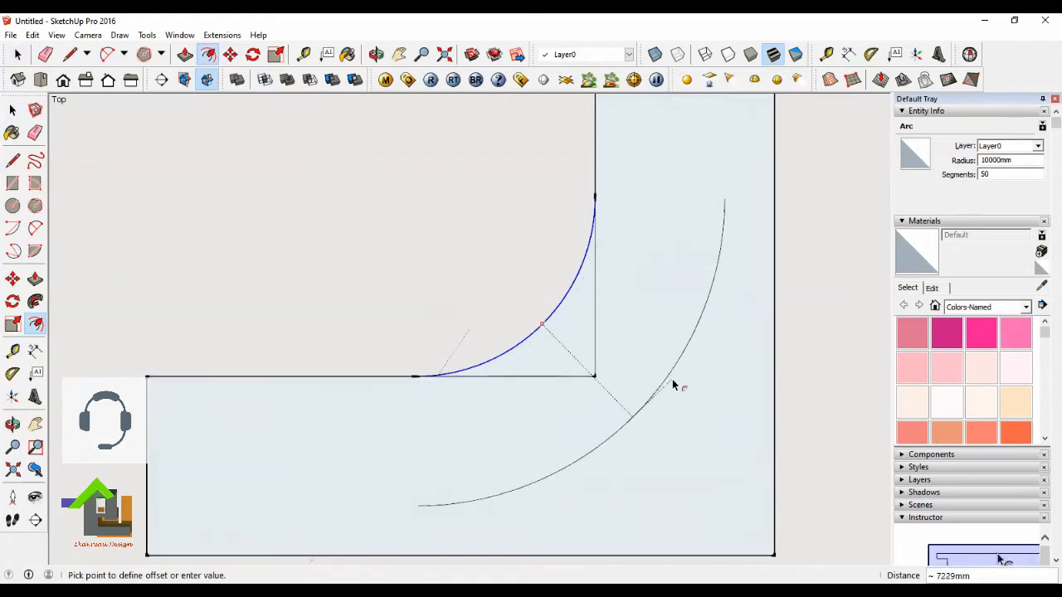
scroll(673, 386, "down", 1)
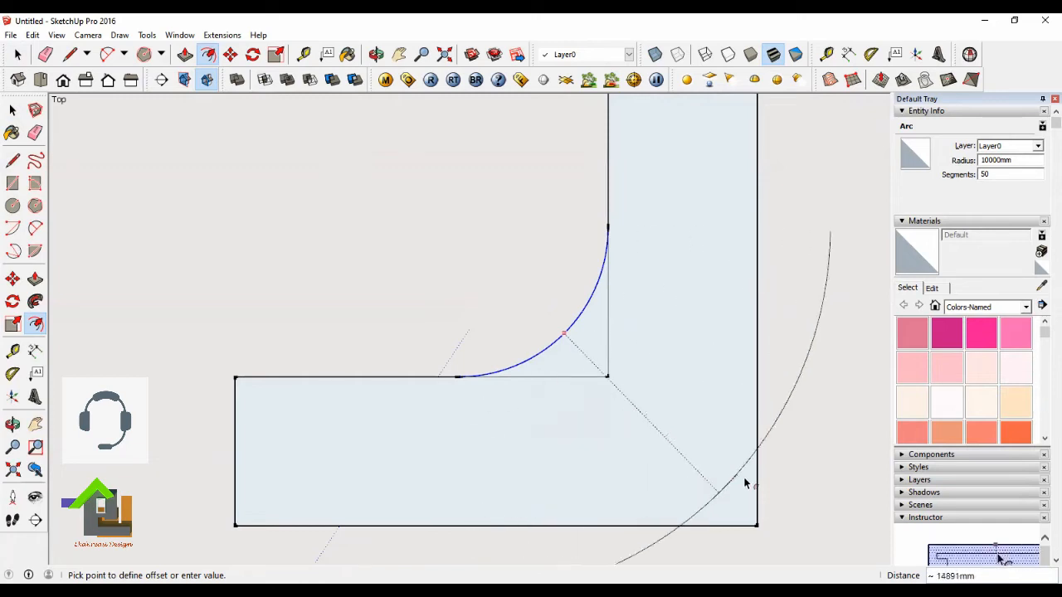
scroll(584, 340, "down", 2)
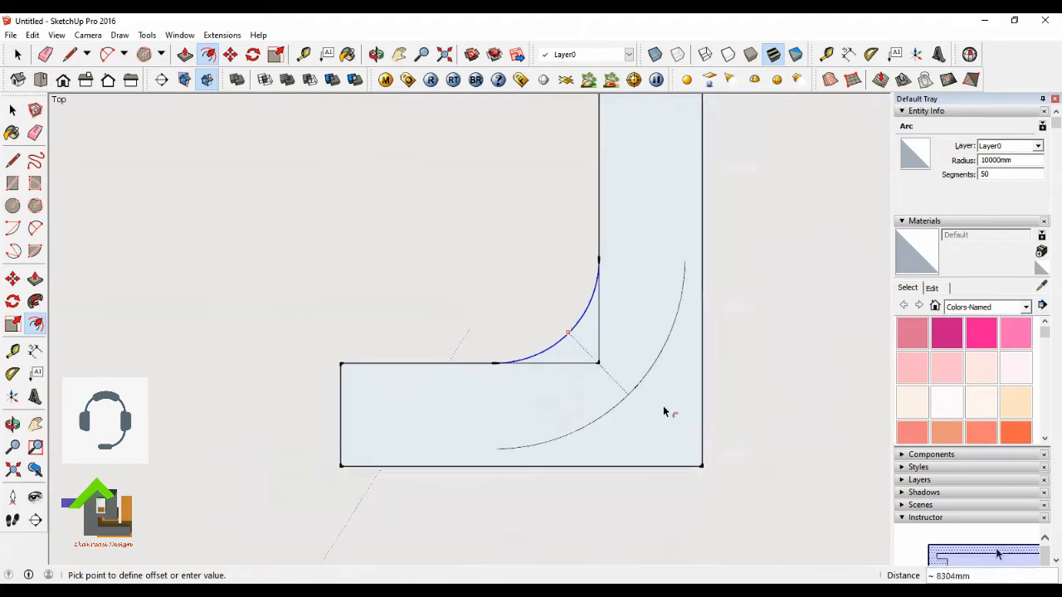
type("10000")
key("Return")
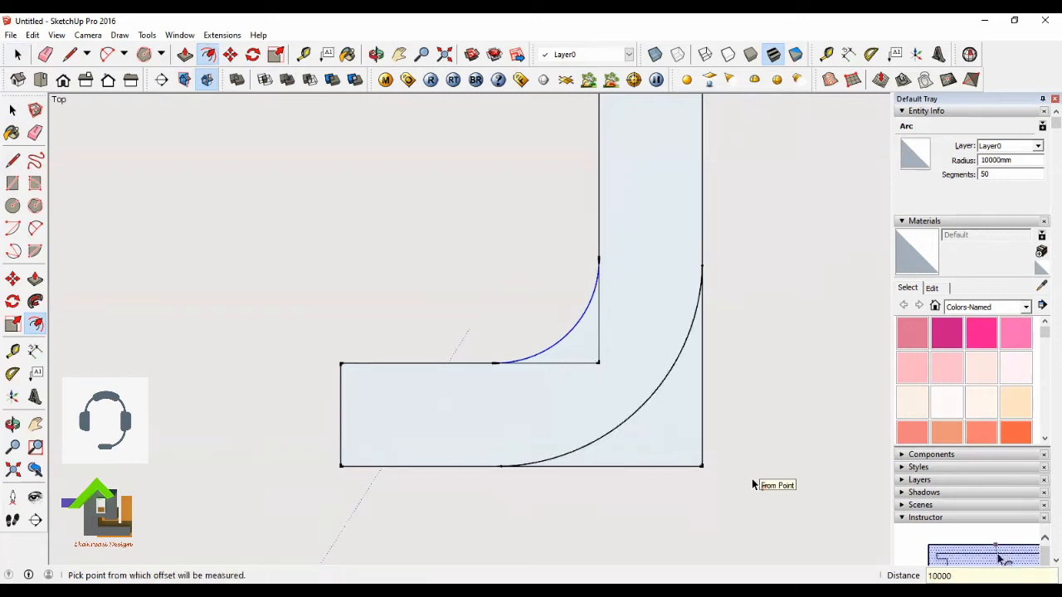
left_click(17, 55)
Check how the arcs divide the shape by selecting the L-shaped face and the small inner corner face in turn.
left_click(678, 387)
scroll(678, 385, "up", 2)
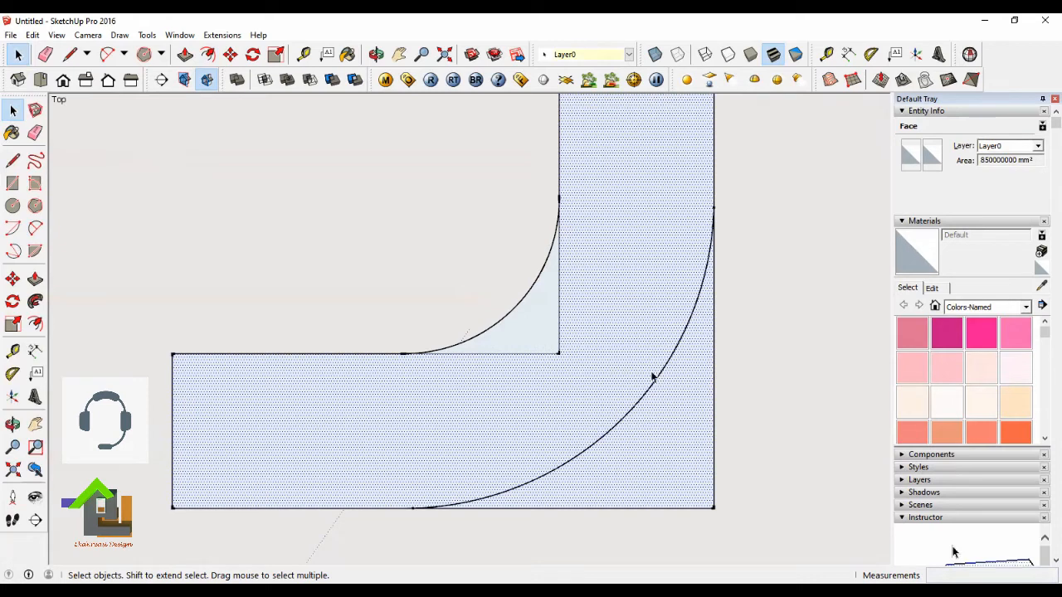
left_click(541, 309)
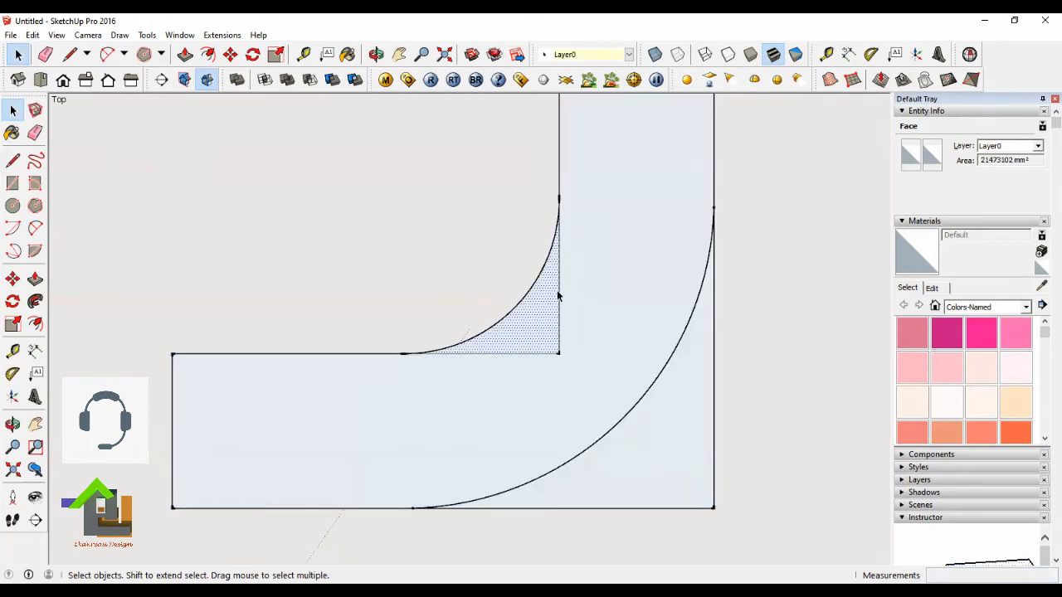
left_click(634, 326)
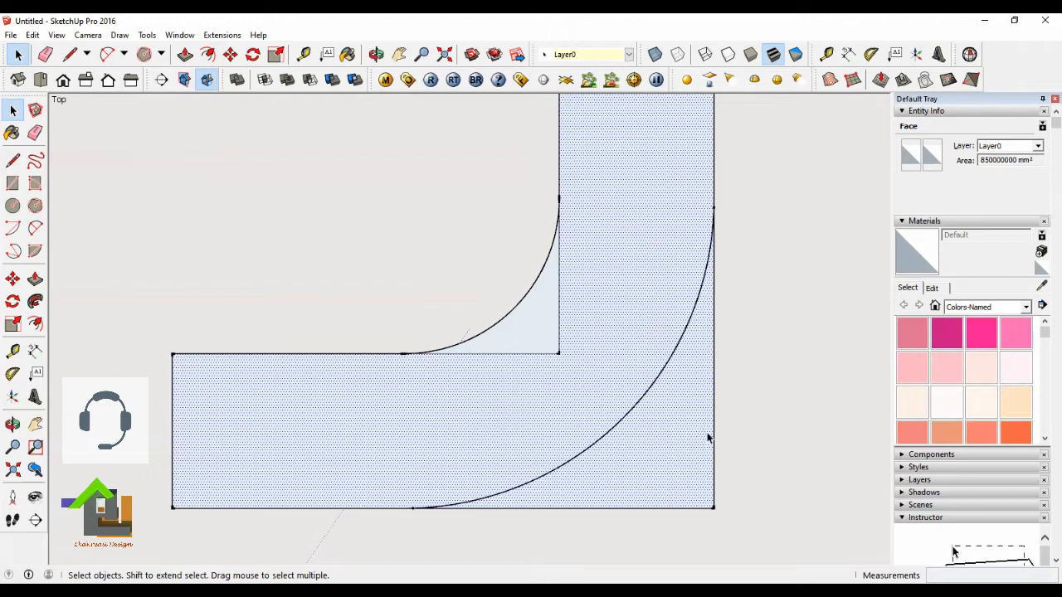
Close the gap at the outer arc's upper end with a line about 79 mm long to the straight outer edge.
left_click(376, 54)
left_click_drag(535, 243, 372, 147)
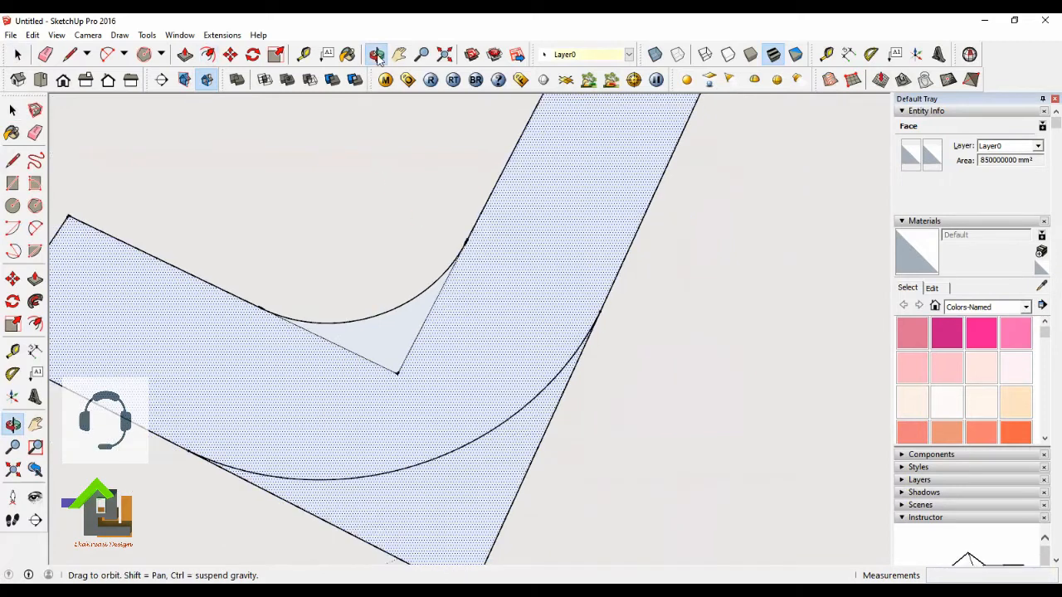
left_click_drag(597, 339, 590, 339)
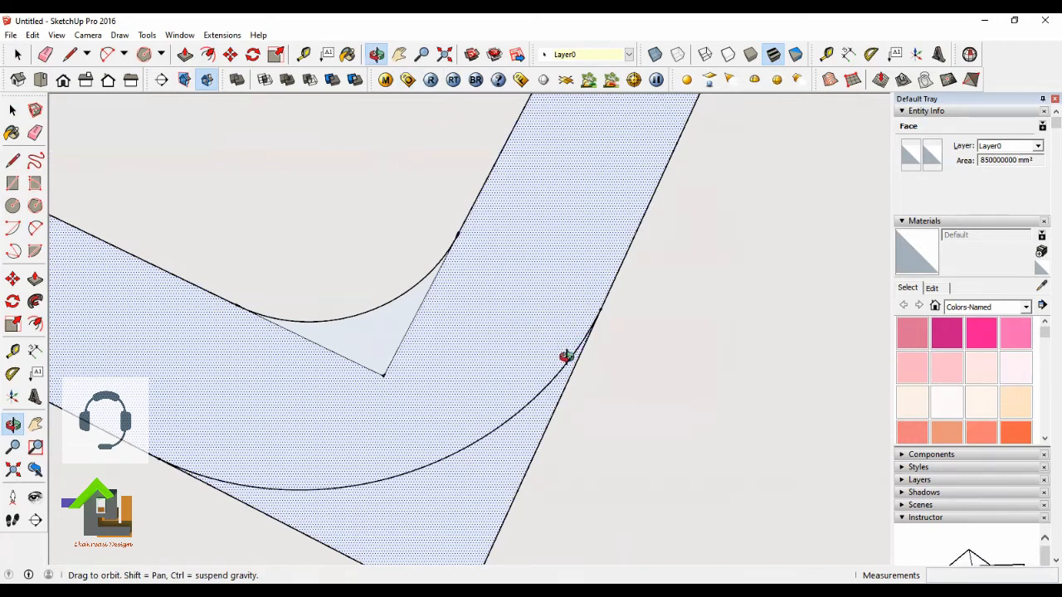
scroll(565, 355, "up", 6)
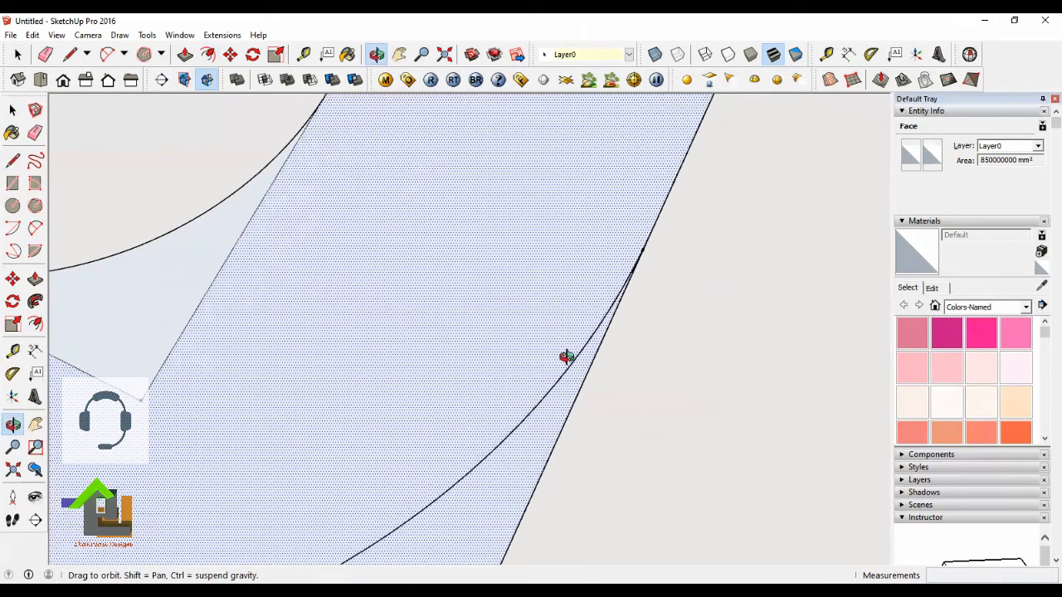
scroll(566, 355, "up", 6)
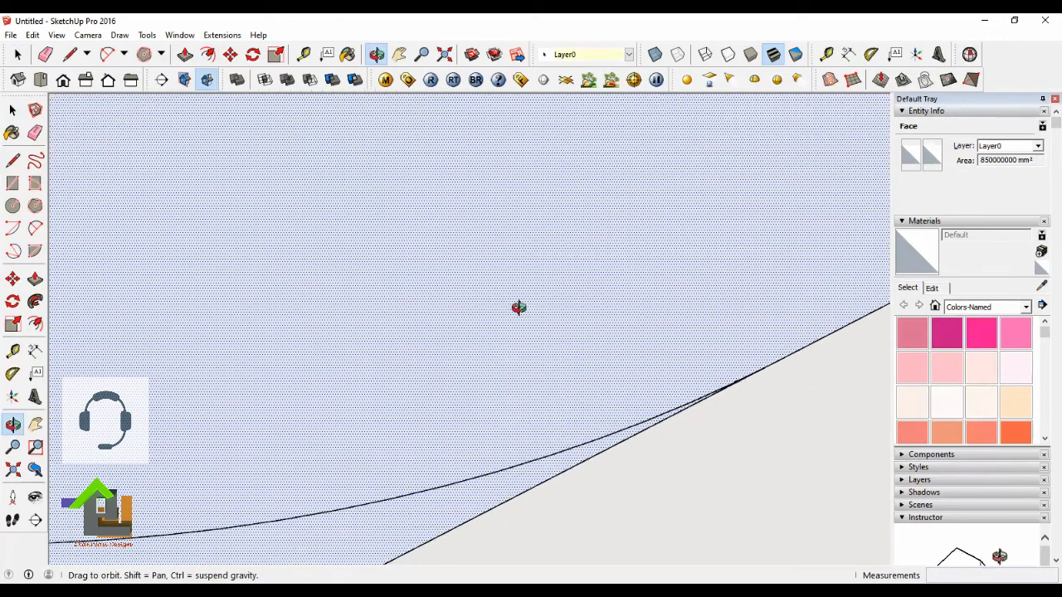
scroll(673, 353, "up", 5)
scroll(675, 354, "up", 3)
scroll(683, 354, "up", 3)
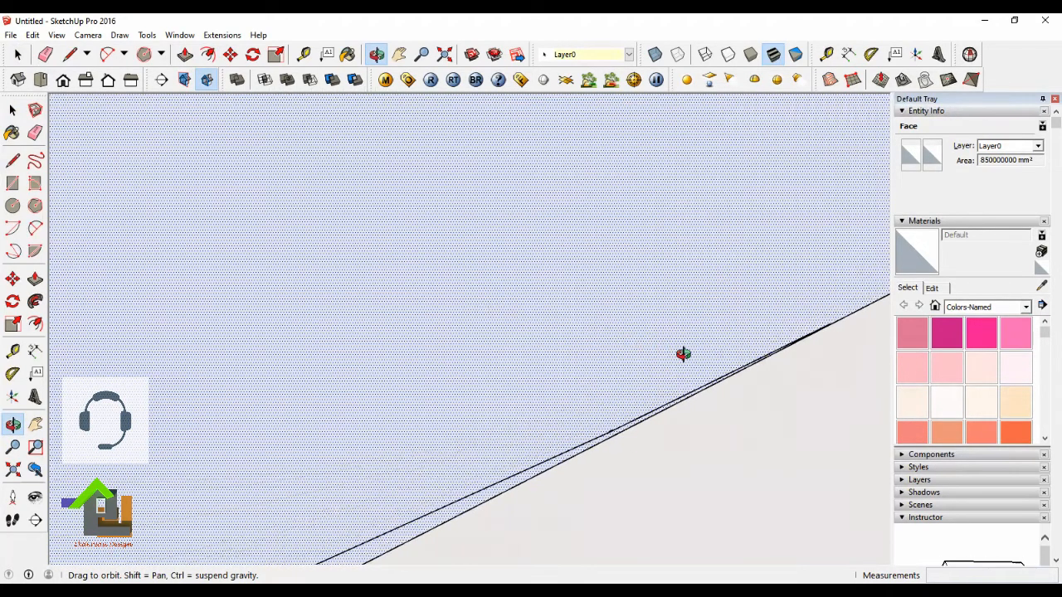
scroll(493, 340, "down", 2)
scroll(760, 304, "up", 3)
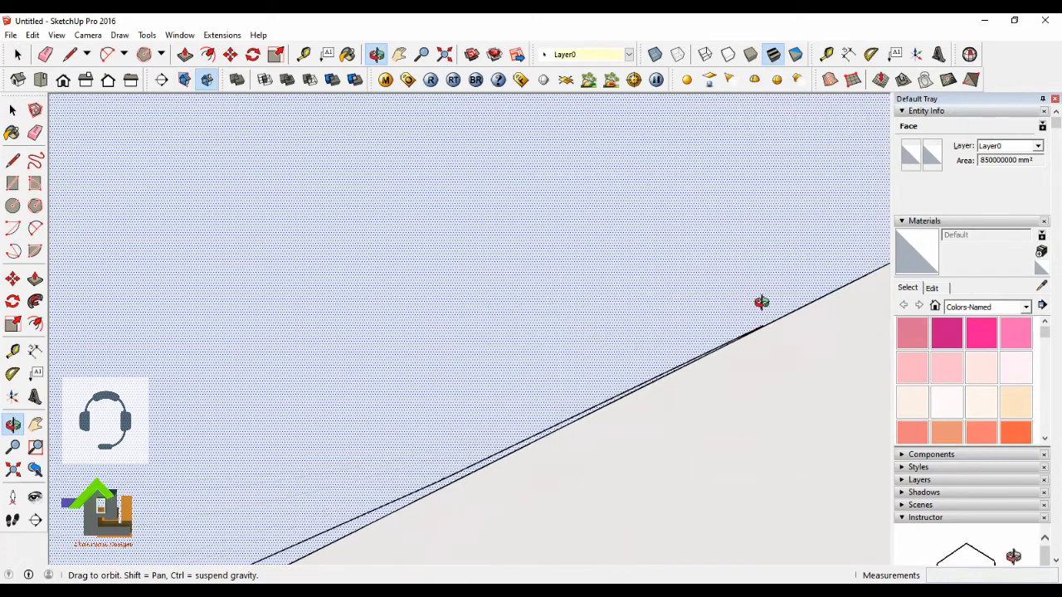
scroll(768, 318, "up", 3)
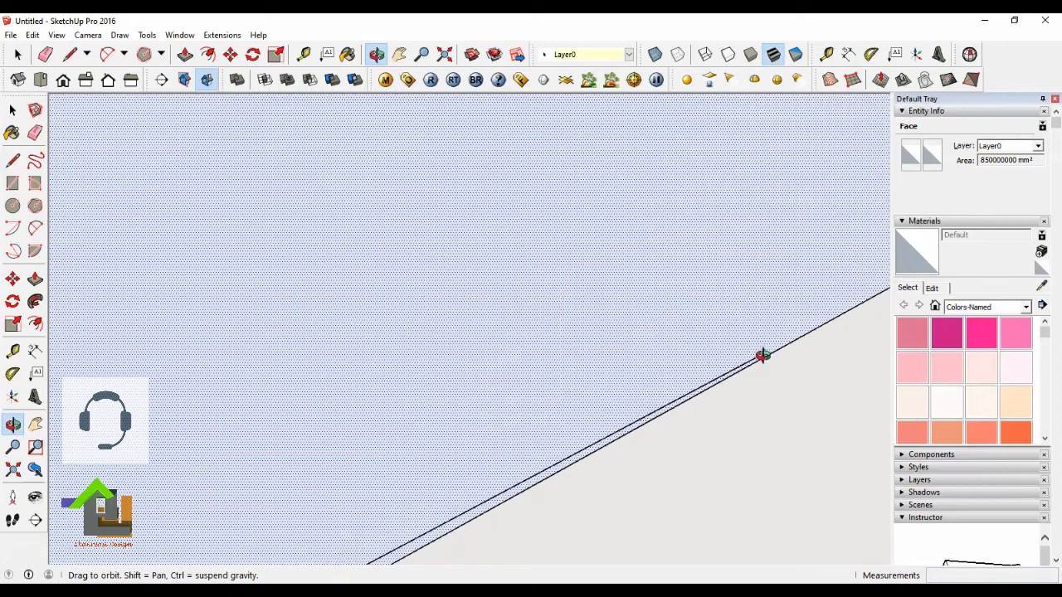
left_click(70, 54)
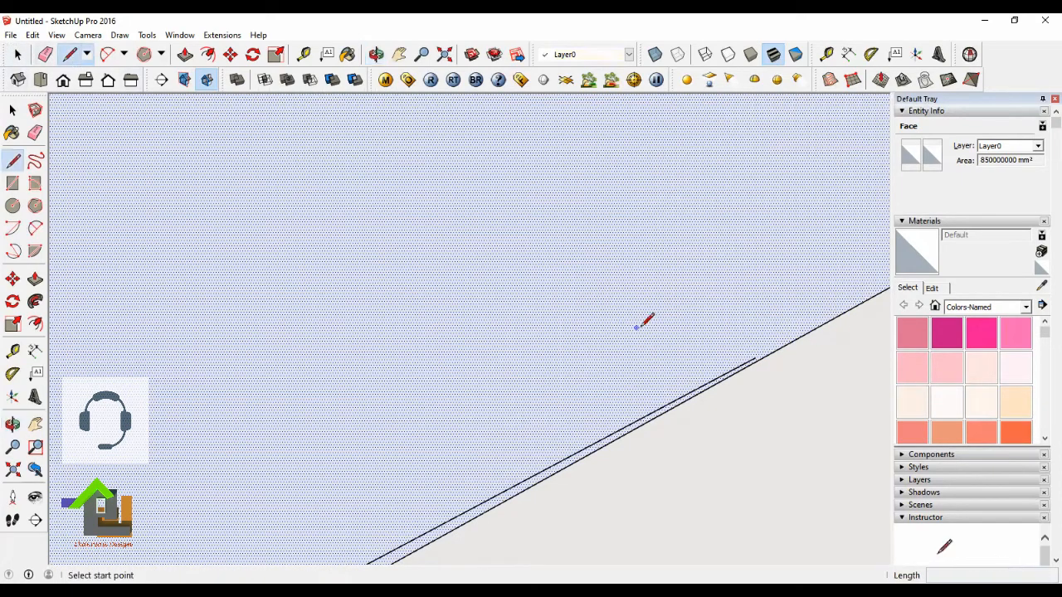
left_click(755, 358)
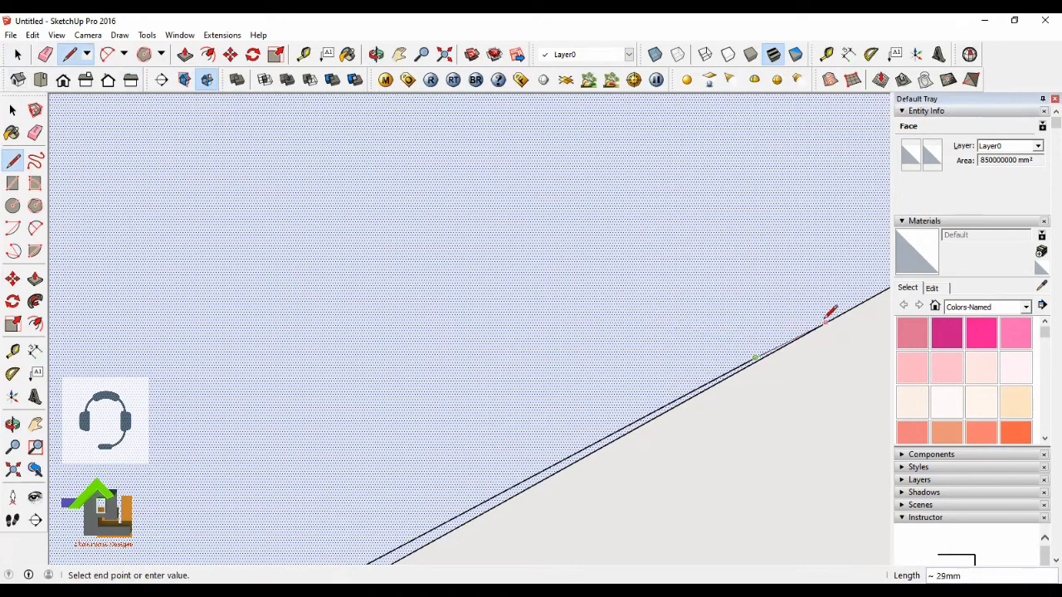
scroll(493, 399, "down", 3)
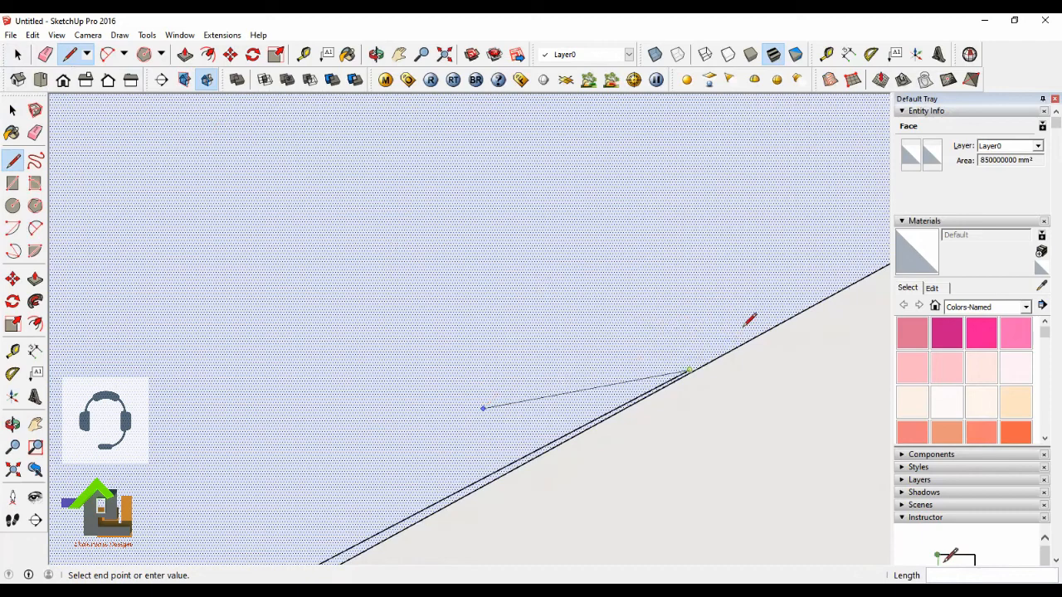
scroll(761, 330, "up", 2)
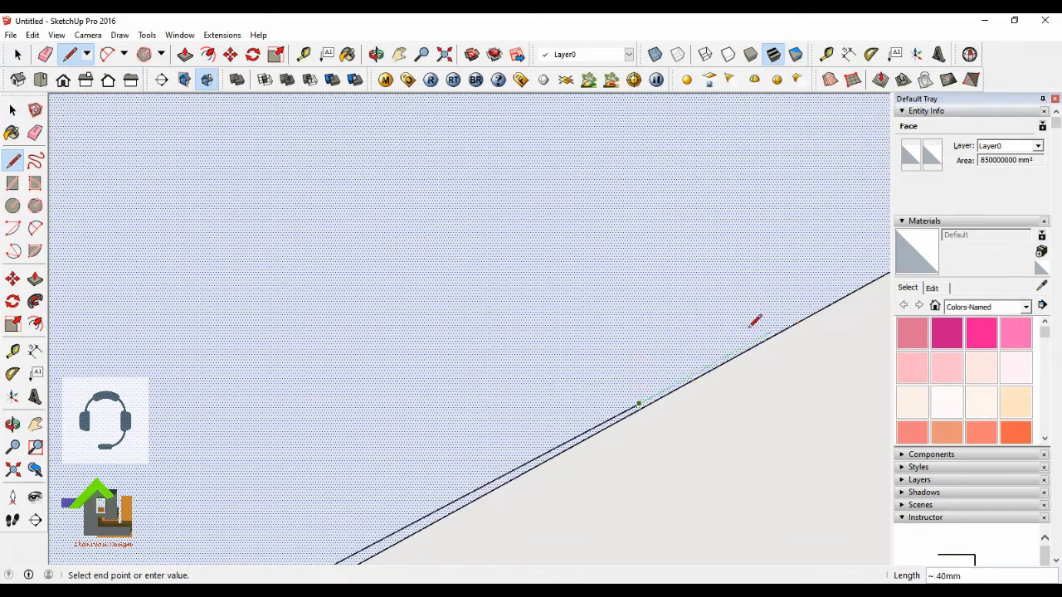
scroll(547, 421, "down", 1)
scroll(715, 334, "up", 2)
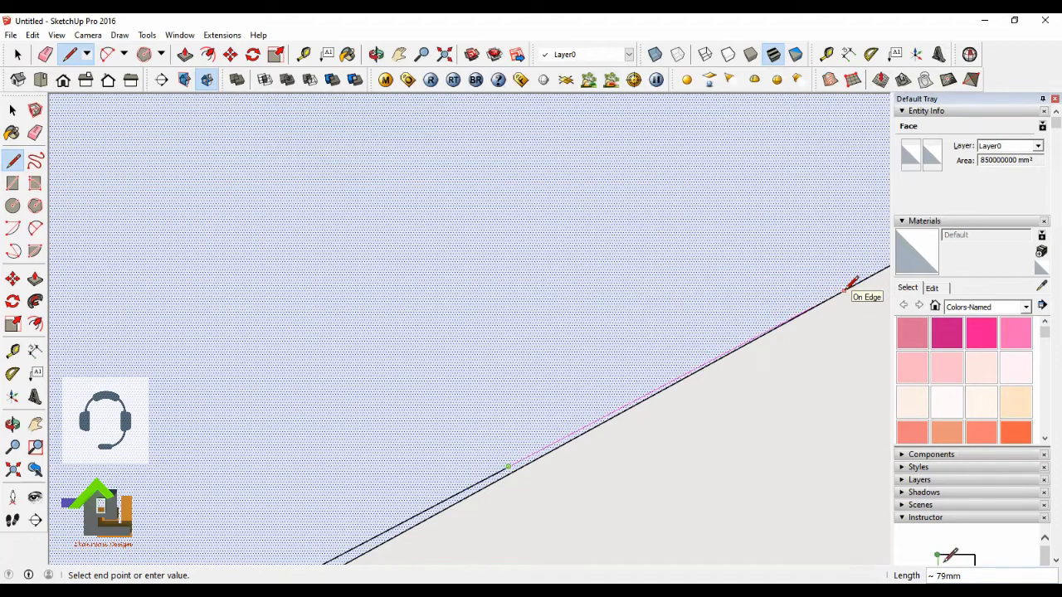
left_click(844, 290)
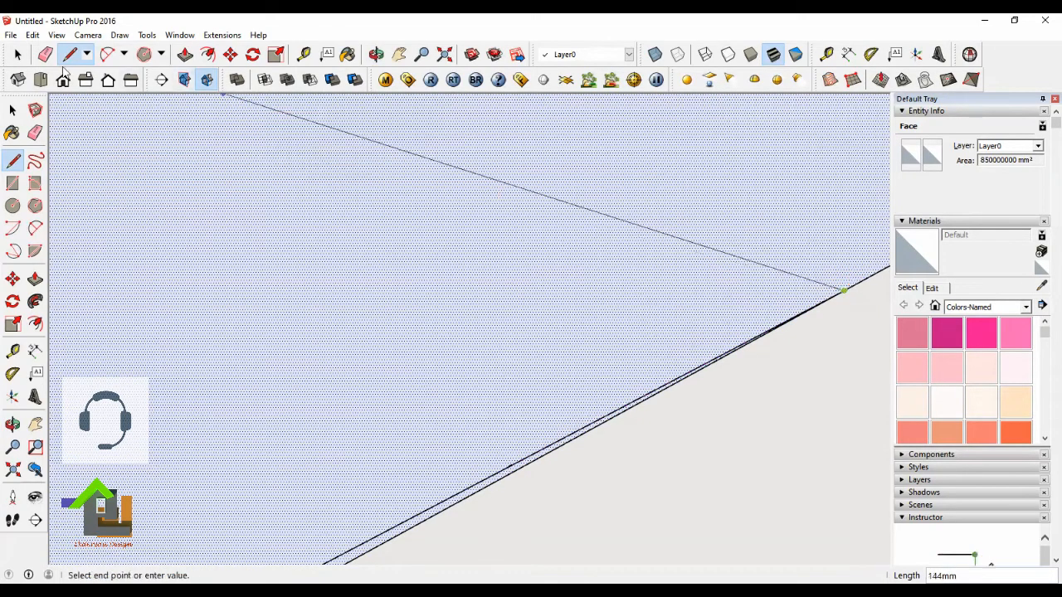
left_click(17, 54)
Close the gap at the outer arc's other end with a line about 79 mm long to the adjoining straight edge.
scroll(798, 226, "down", 3)
scroll(751, 261, "down", 6)
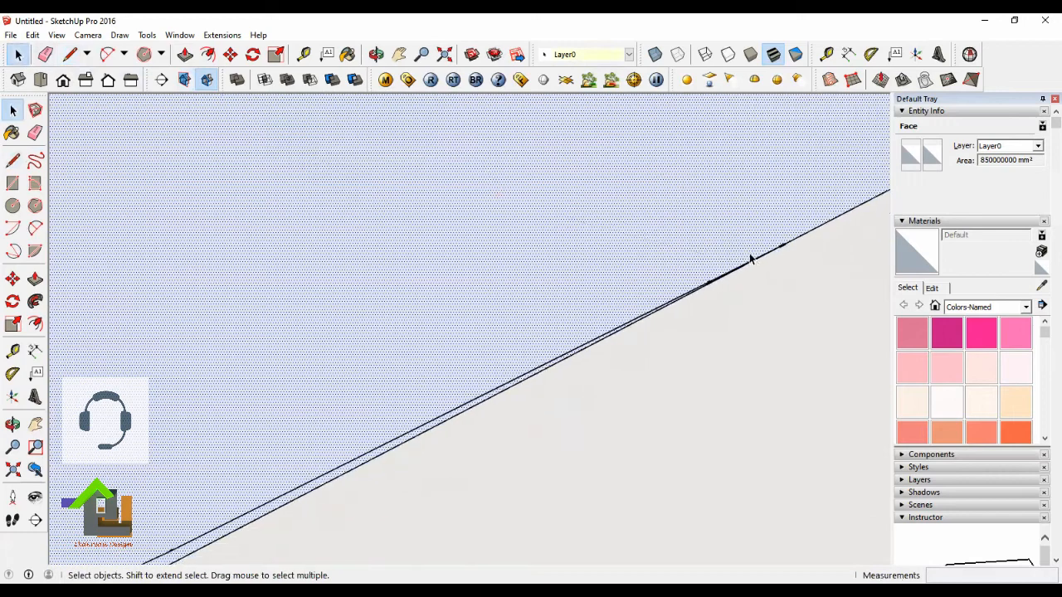
left_click(399, 54)
left_click_drag(467, 303, 472, 277)
left_click(375, 54)
left_click_drag(655, 249, 445, 306)
left_click_drag(323, 294, 309, 284)
left_click_drag(161, 249, 436, 223)
left_click(402, 55)
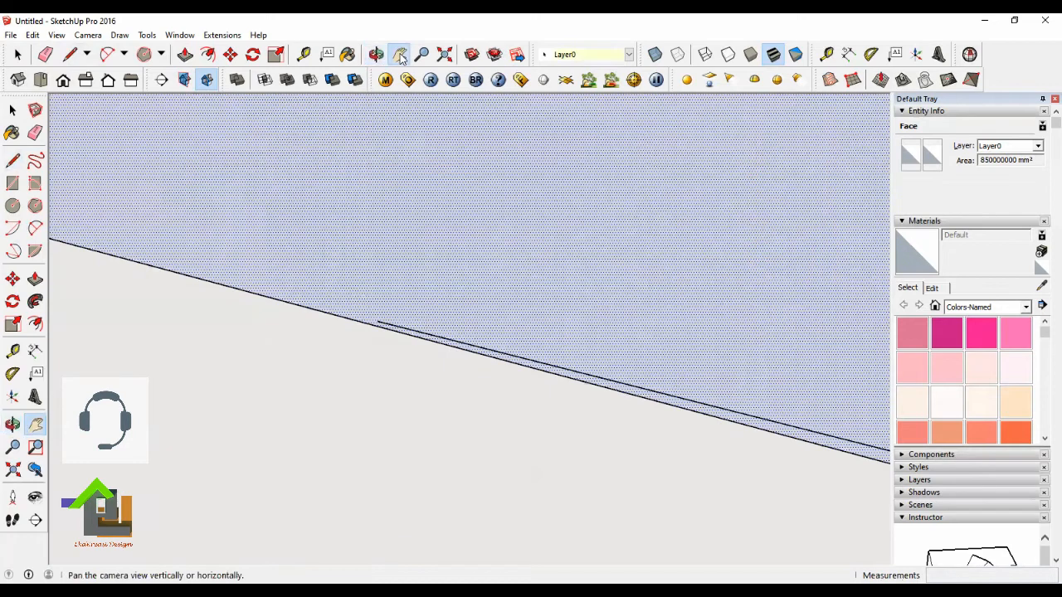
left_click_drag(310, 247, 459, 284)
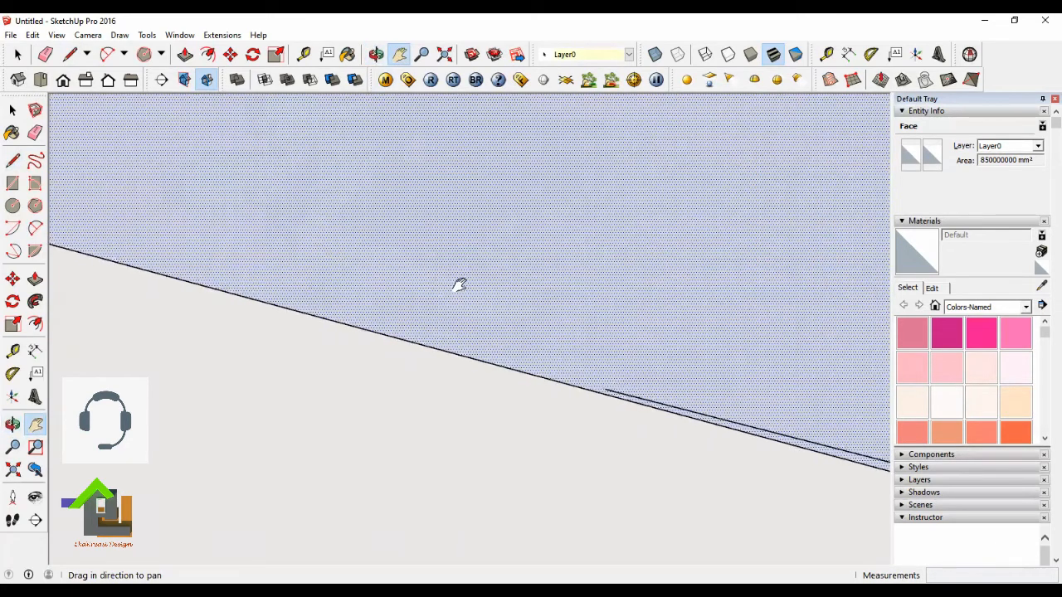
left_click(66, 58)
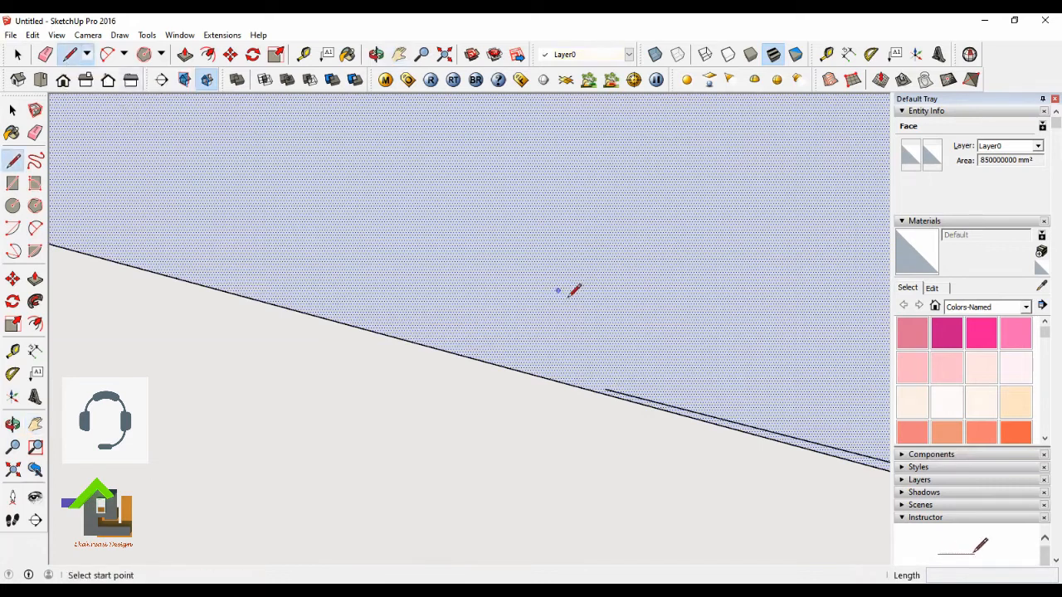
left_click(606, 387)
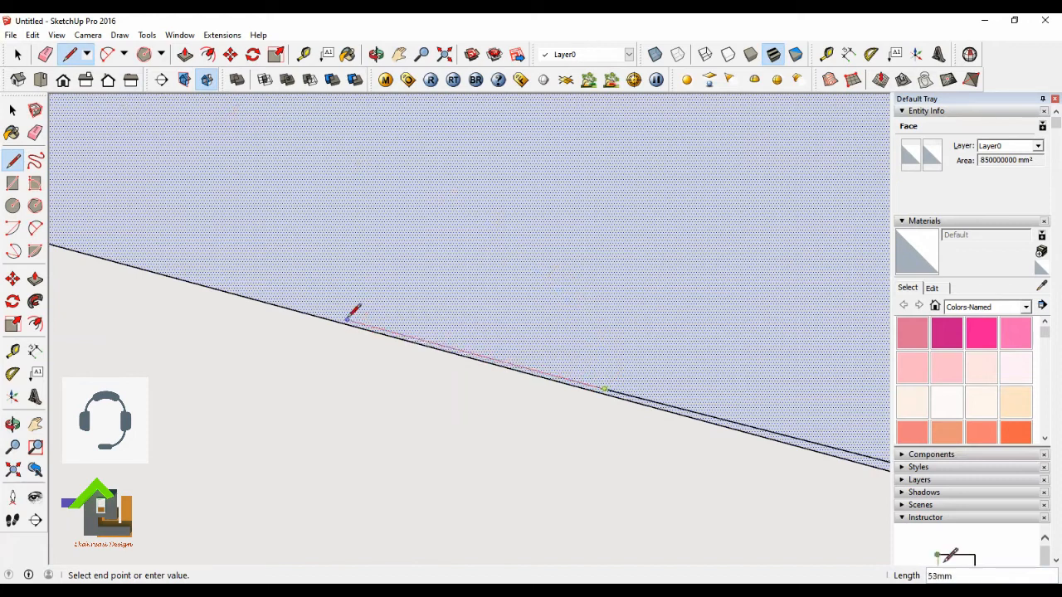
left_click(238, 290)
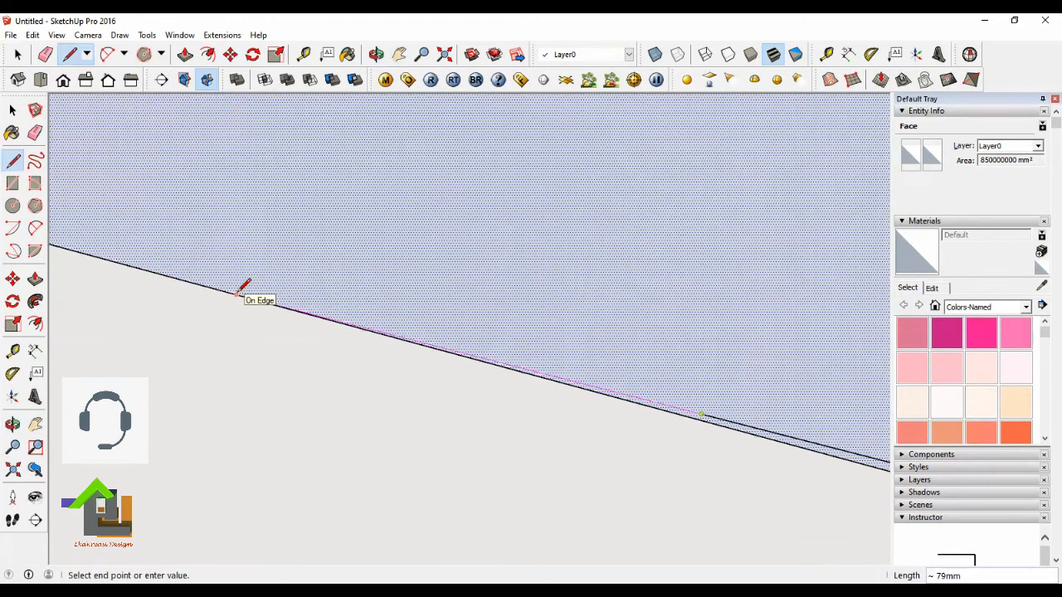
key("Escape")
left_click(17, 55)
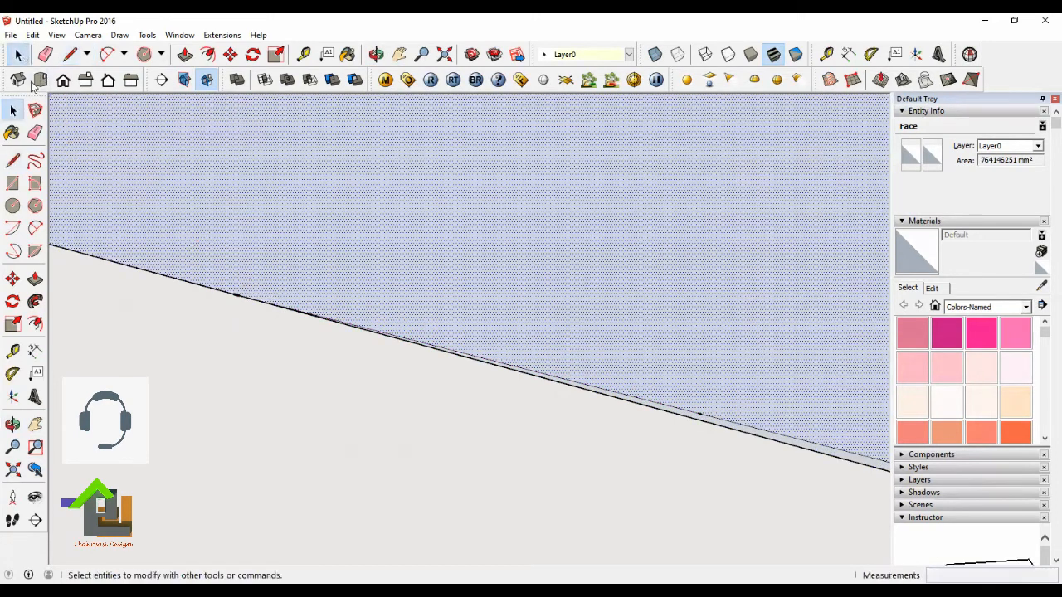
Return to the Top view and check the split at the outer arc by selecting the L-shaped face and outer corner face.
scroll(278, 360, "down", 4)
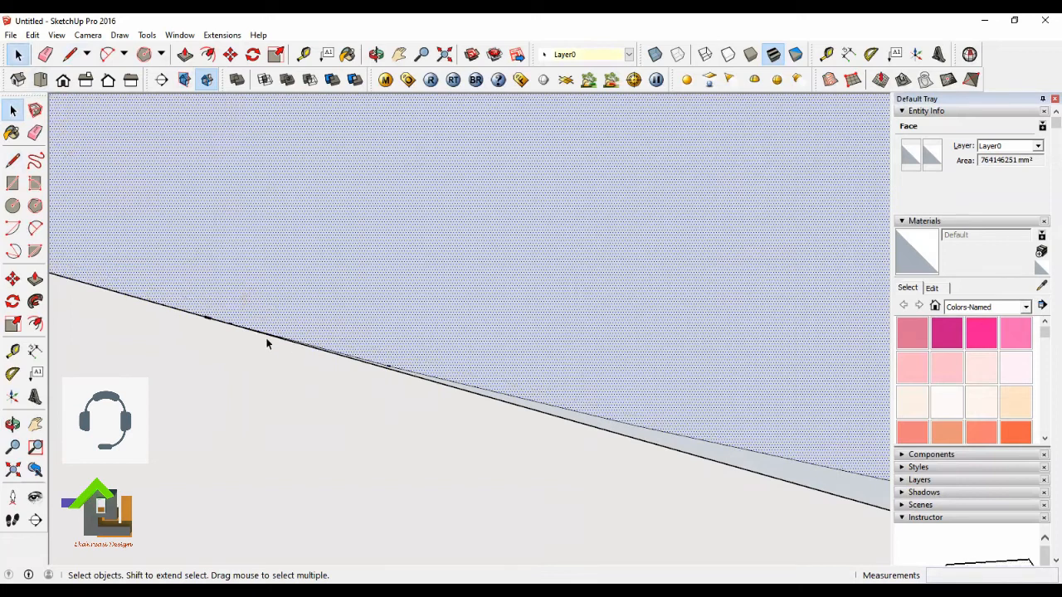
scroll(207, 329, "down", 8)
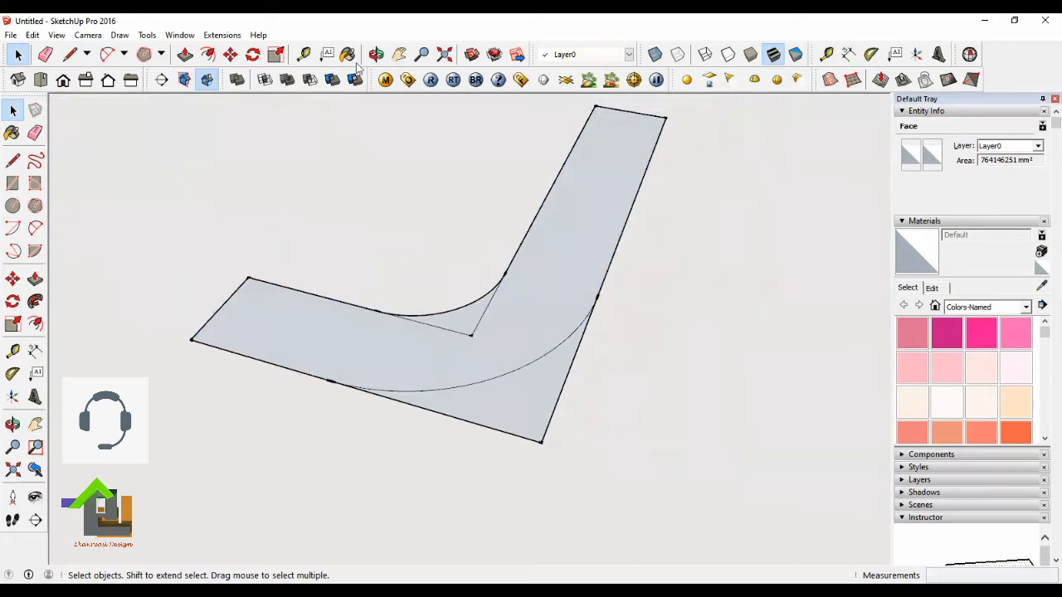
left_click(375, 54)
left_click_drag(598, 348, 424, 336)
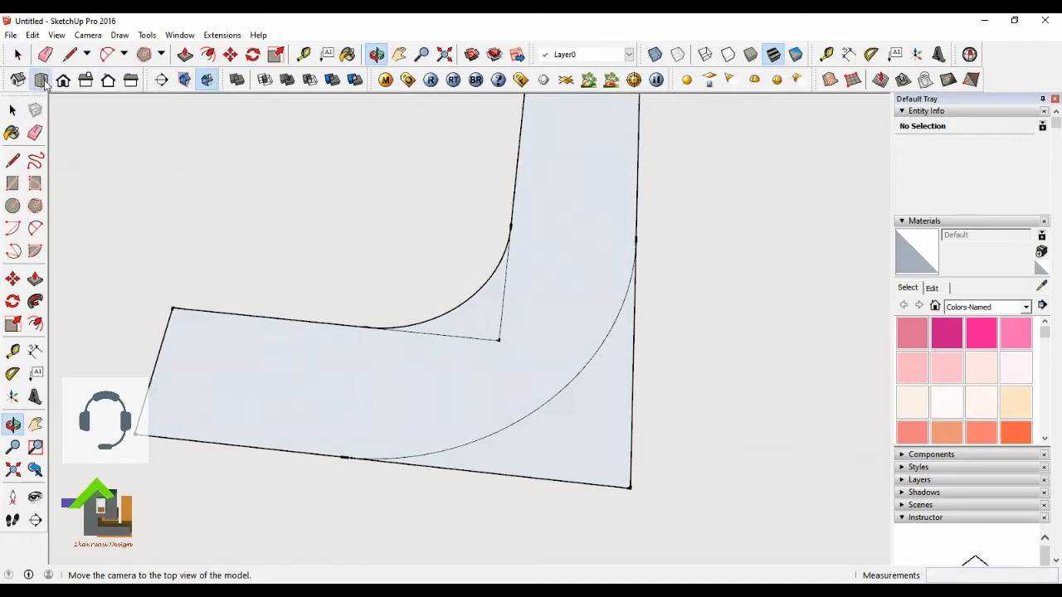
left_click(42, 80)
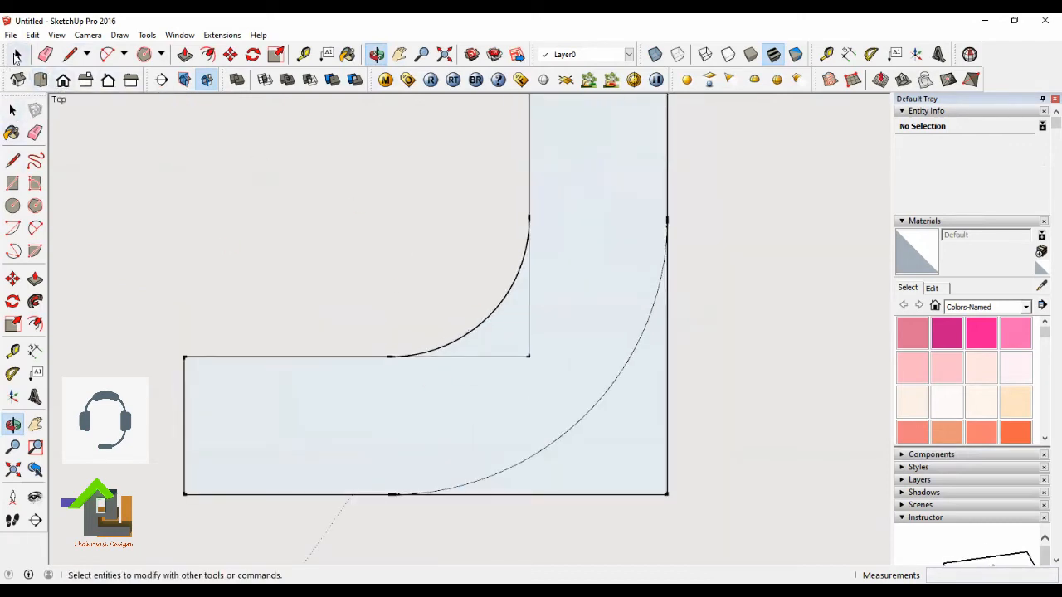
left_click(16, 55)
left_click(543, 365)
left_click(617, 433)
left_click(574, 365)
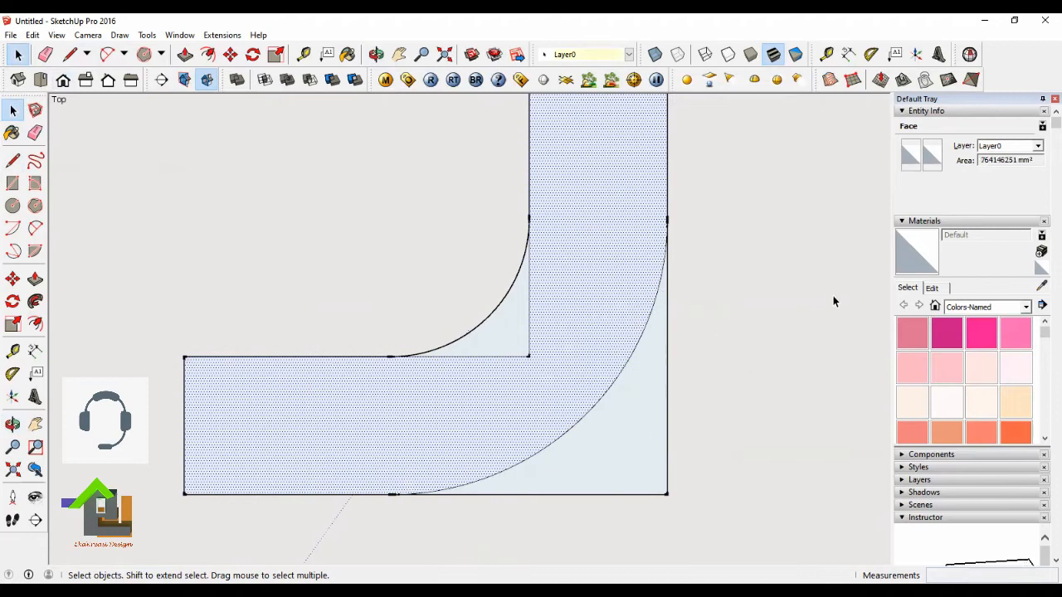
Inspect the outer arc, the straight edge above it and the outer corner face by selecting each in turn.
scroll(673, 220, "up", 5)
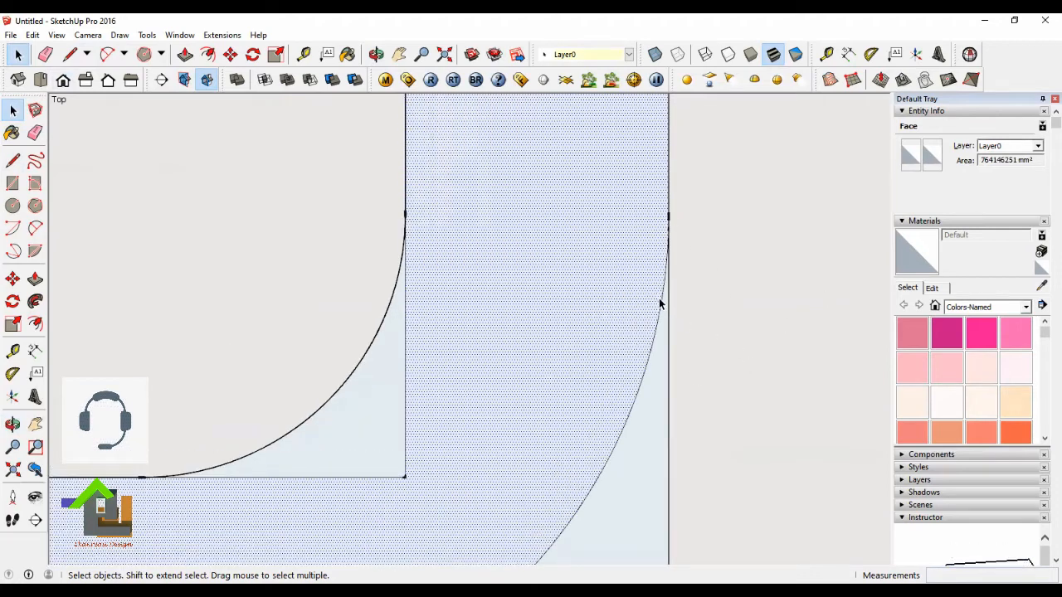
left_click(659, 301)
left_click(668, 191)
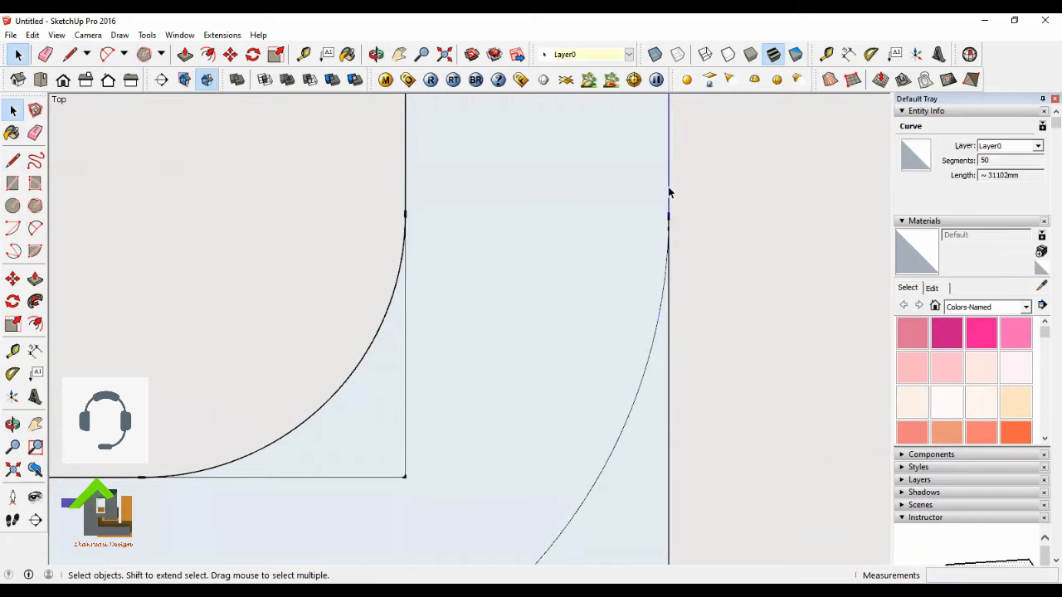
scroll(670, 192, "down", 2)
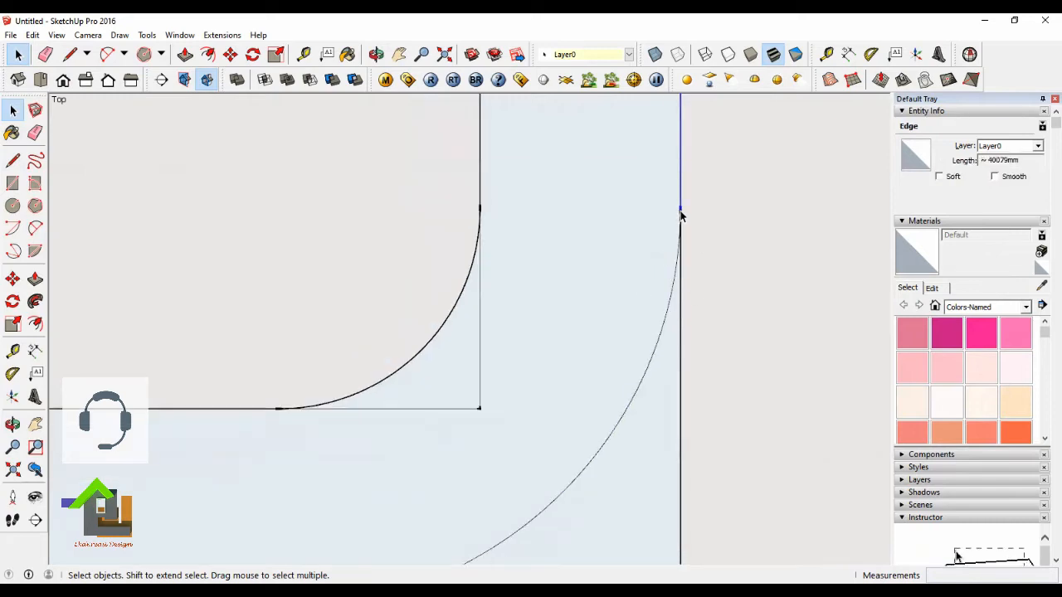
scroll(681, 216, "down", 3)
left_click(703, 240)
left_click(666, 375)
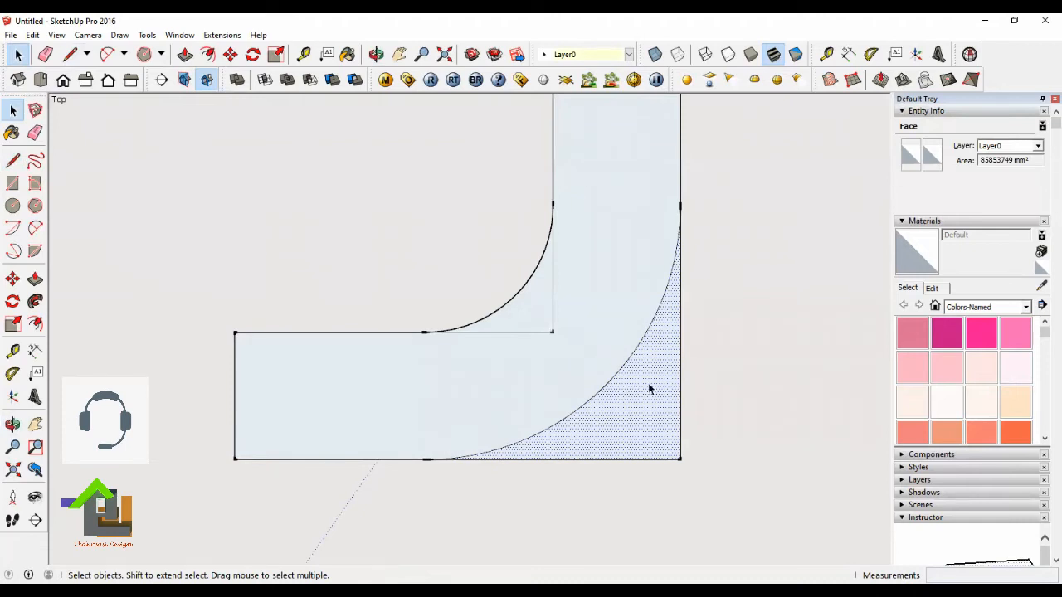
Delete the outer corner face beyond the arc together with its two straight edges.
scroll(610, 303, "down", 2)
scroll(597, 349, "up", 2)
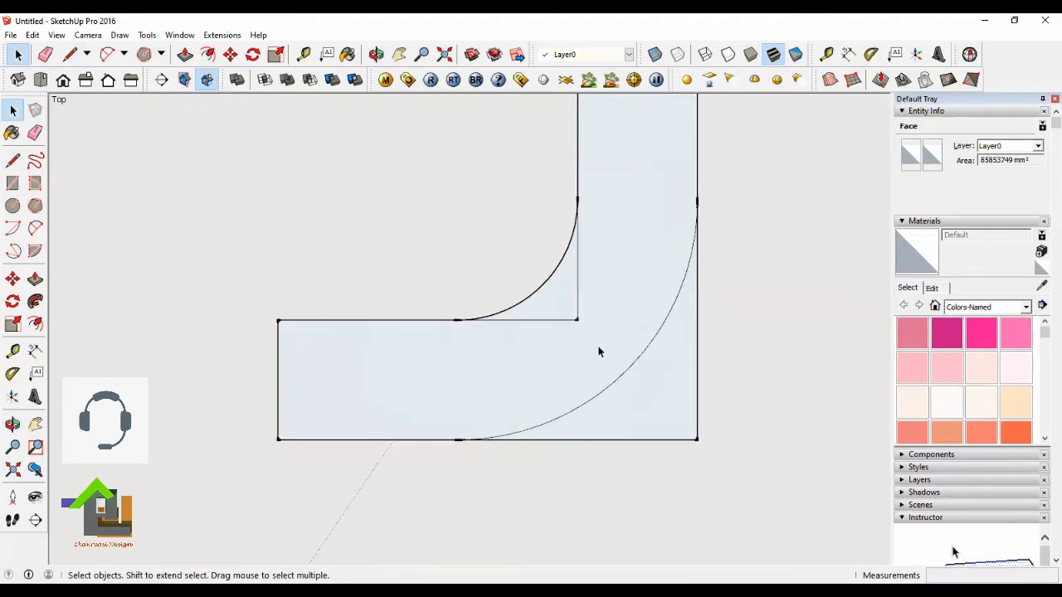
left_click(703, 389)
left_click_drag(723, 410, 671, 461)
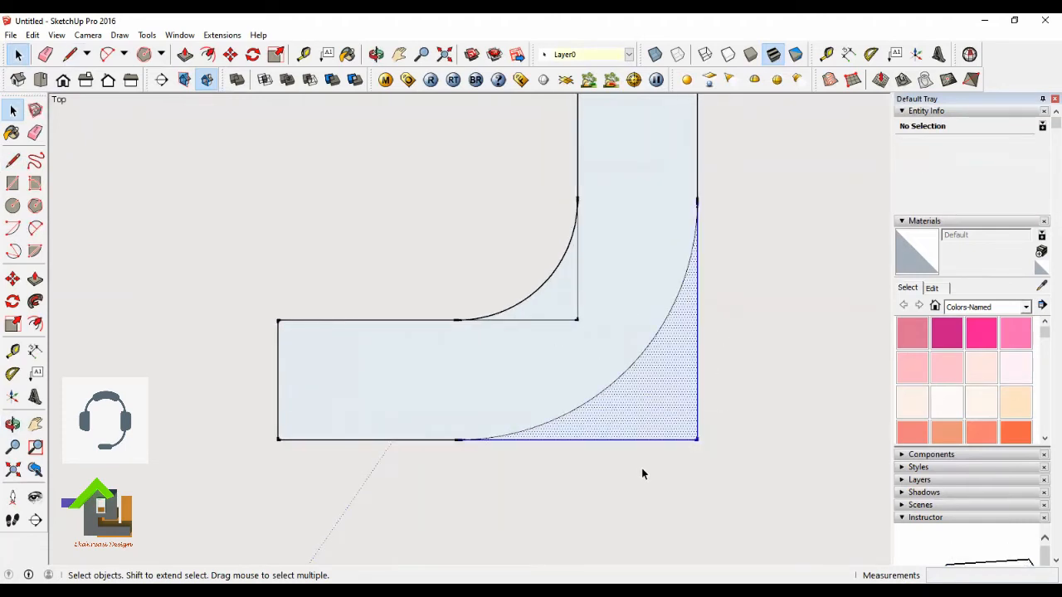
left_click(734, 406)
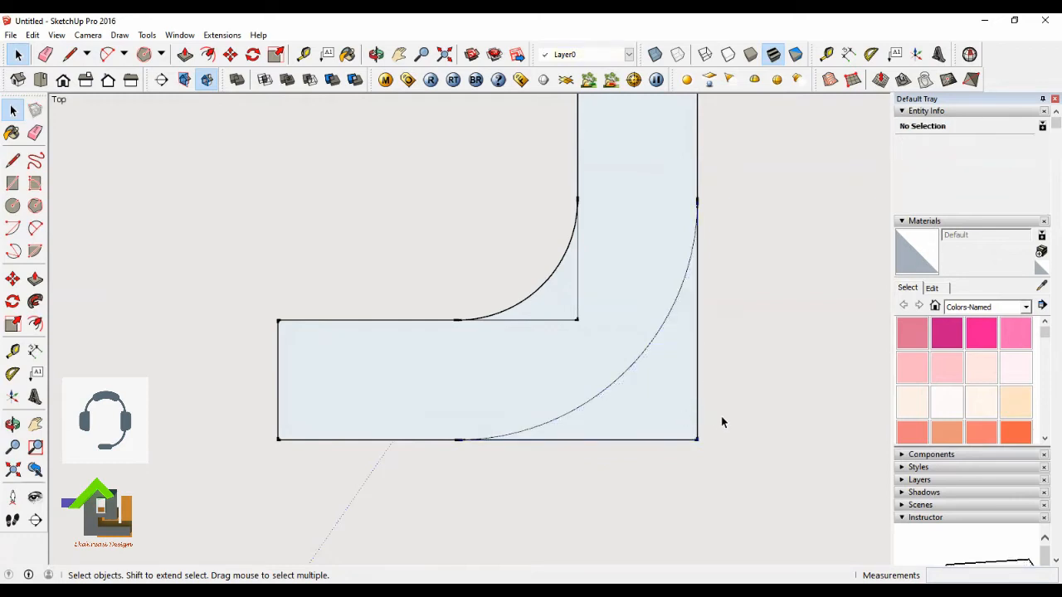
left_click(697, 401)
left_click(673, 428)
left_click(761, 440)
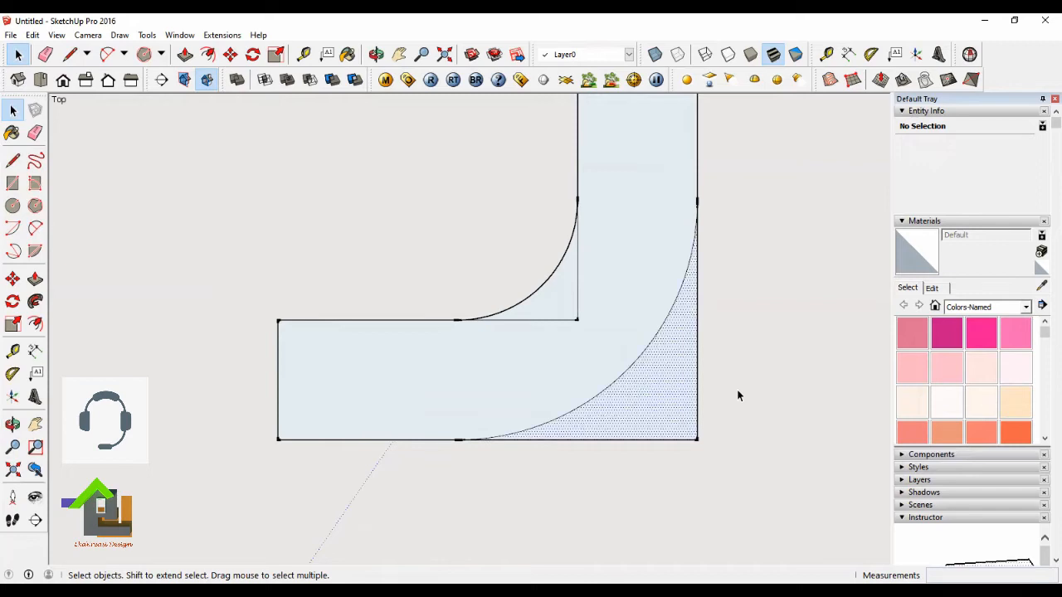
left_click_drag(698, 438, 632, 495)
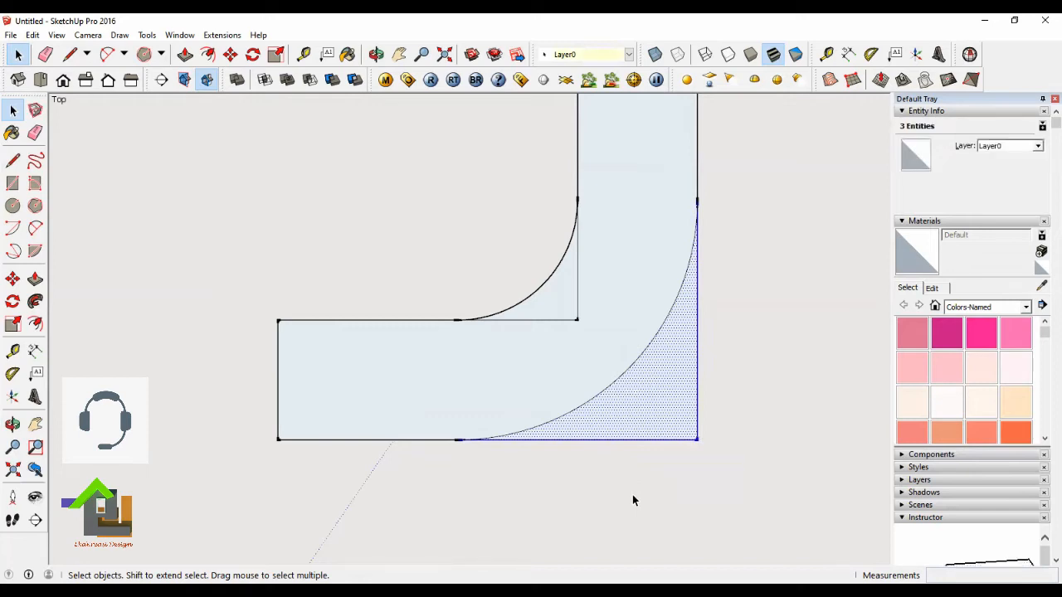
key("Delete")
scroll(566, 296, "up", 2)
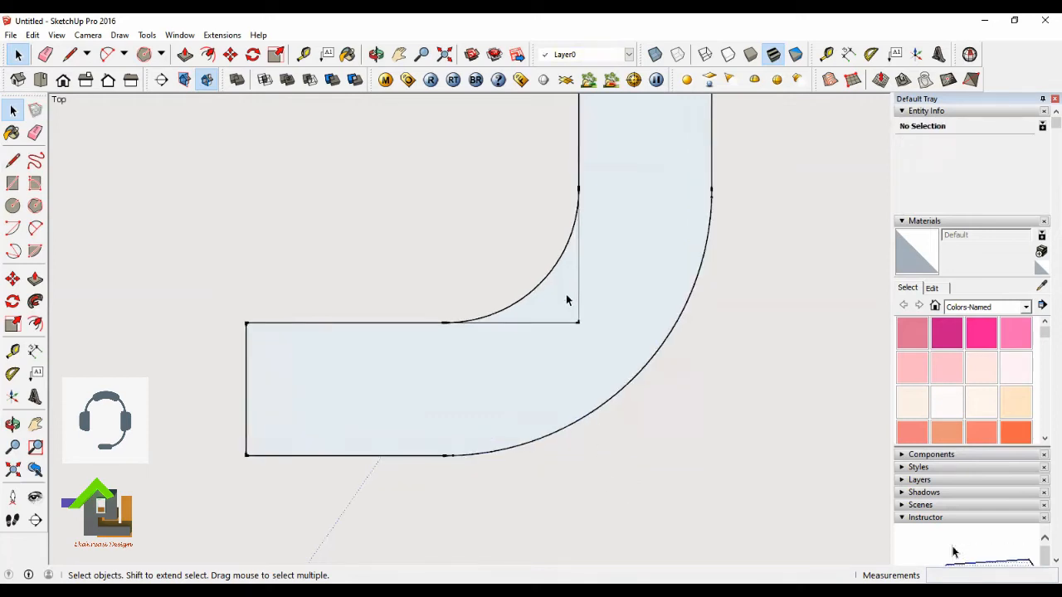
Delete the two leftover straight edges forming the square corner beside the inner arc.
left_click(581, 309)
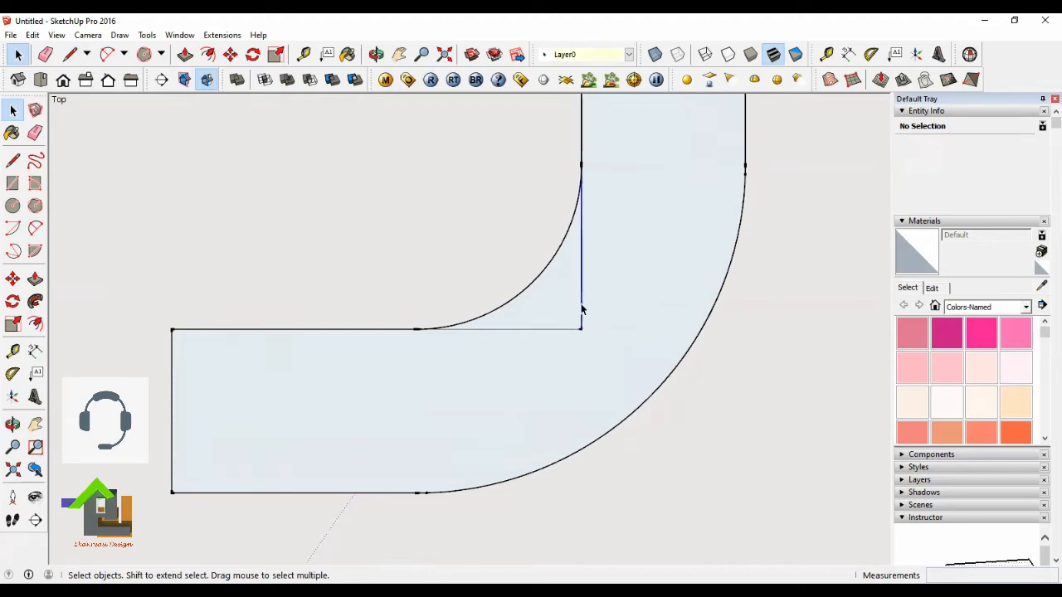
key("Delete")
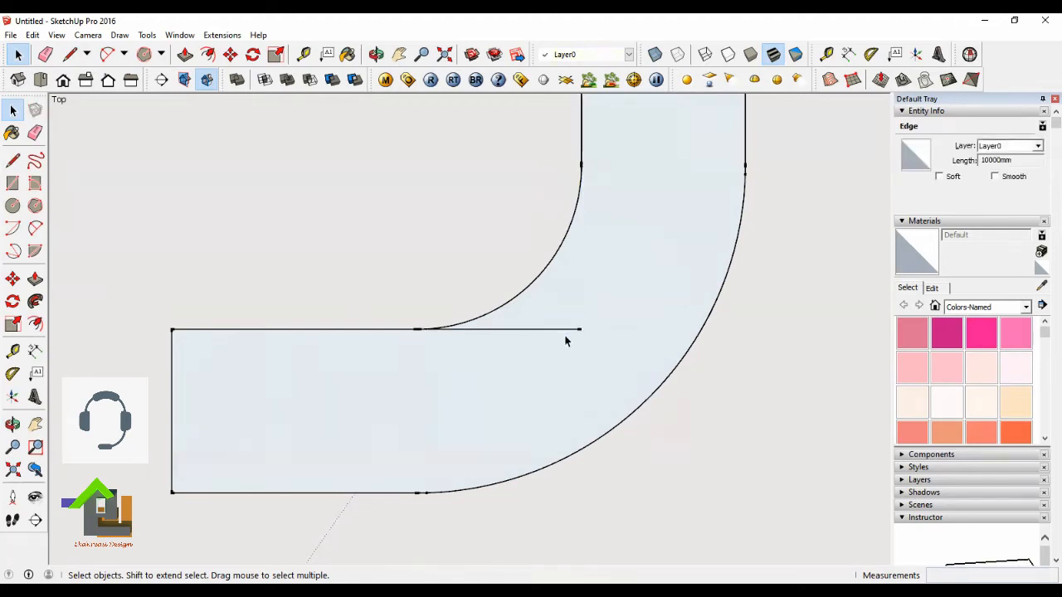
left_click(562, 329)
scroll(563, 333, "up", 1)
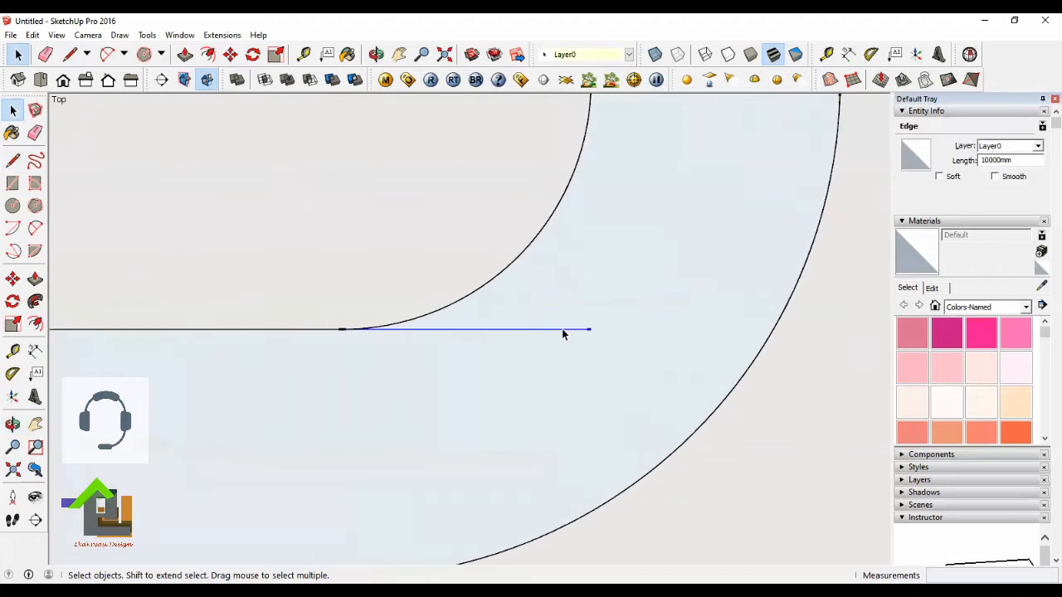
key("Delete")
scroll(611, 431, "down", 3)
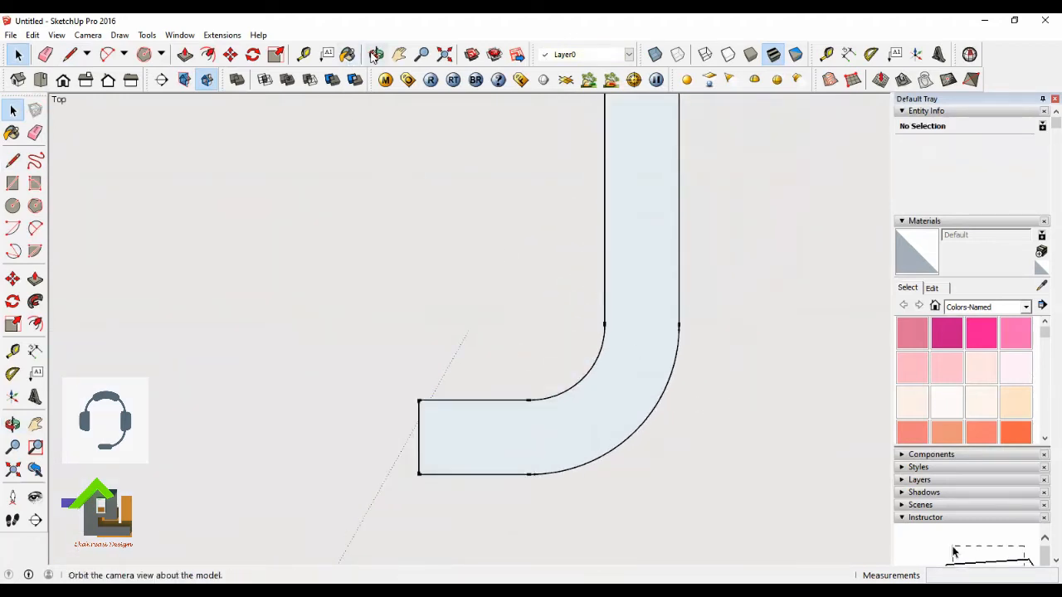
Extrude the rounded L-shaped face upward 3000 mm with Push/Pull.
left_click(12, 423)
scroll(639, 407, "up", 1)
left_click_drag(600, 412, 587, 433)
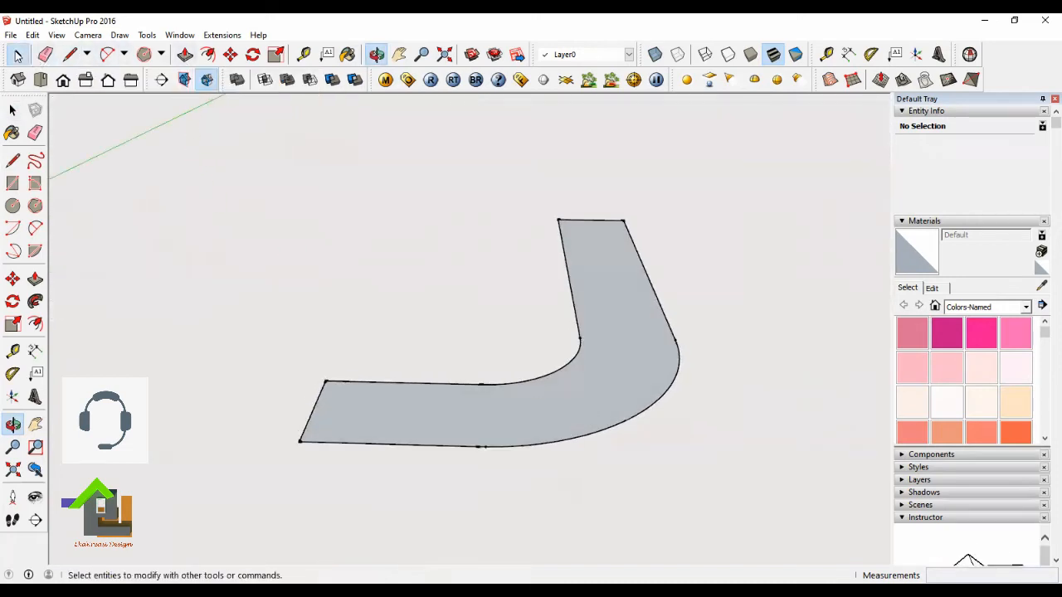
left_click(18, 54)
middle_click_drag(623, 395, 607, 330)
left_click(607, 324)
scroll(610, 328, "down", 2)
scroll(577, 336, "up", 1)
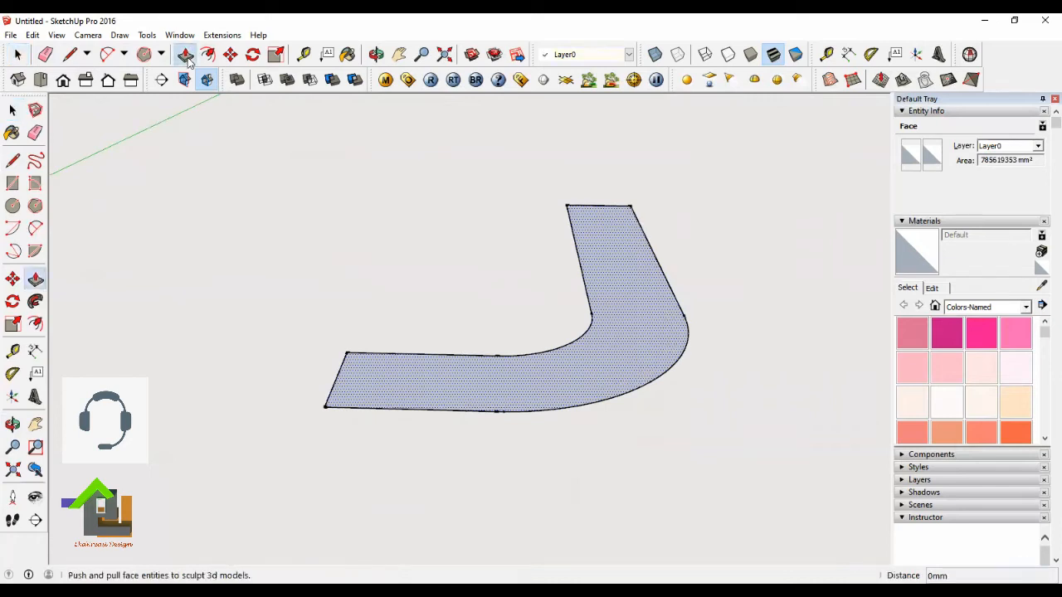
left_click(614, 352)
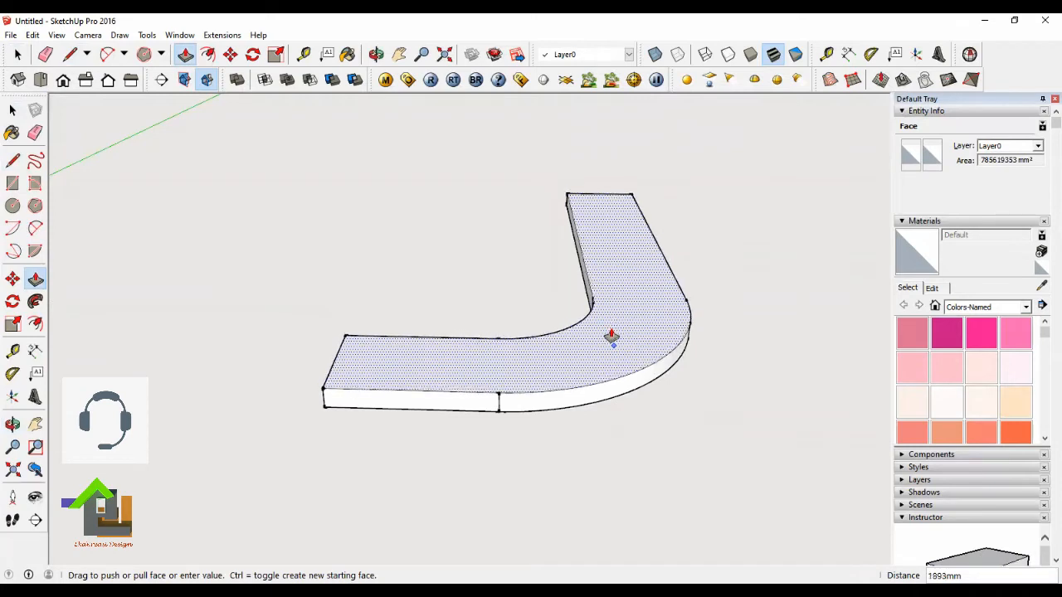
type("30")
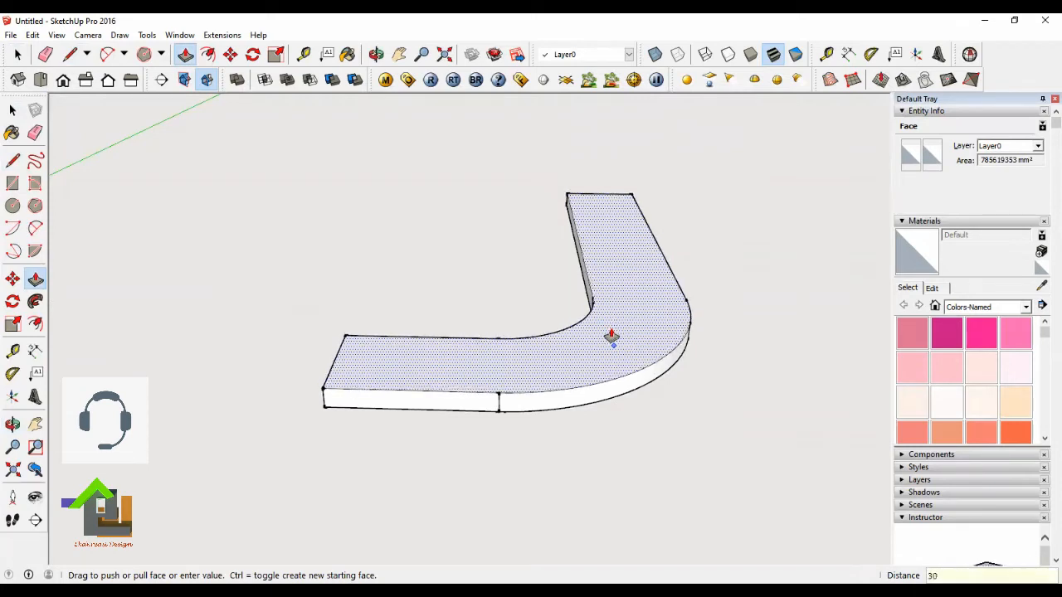
type("00")
key("Return")
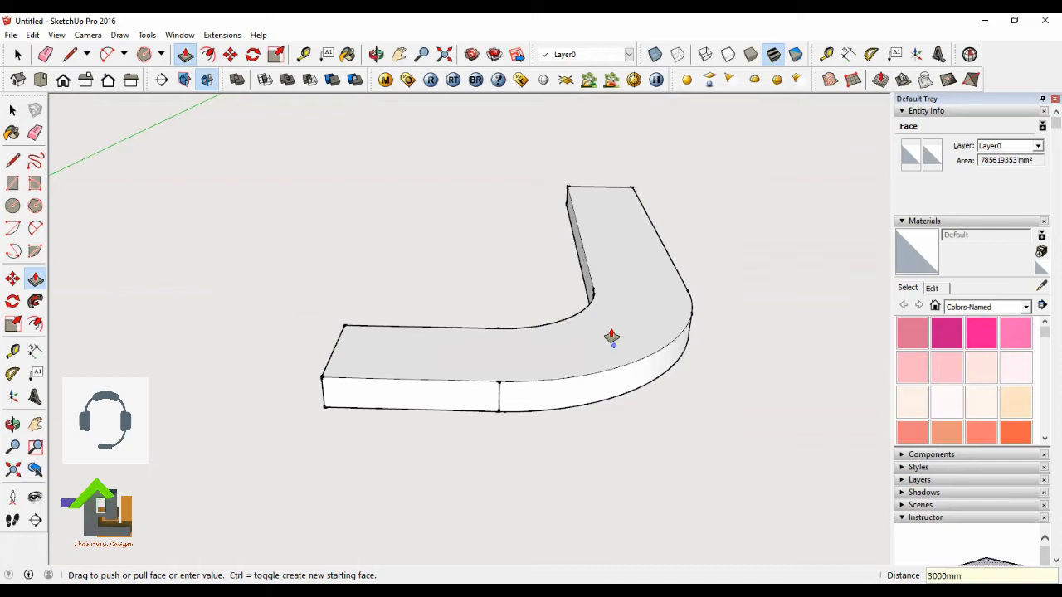
key("space")
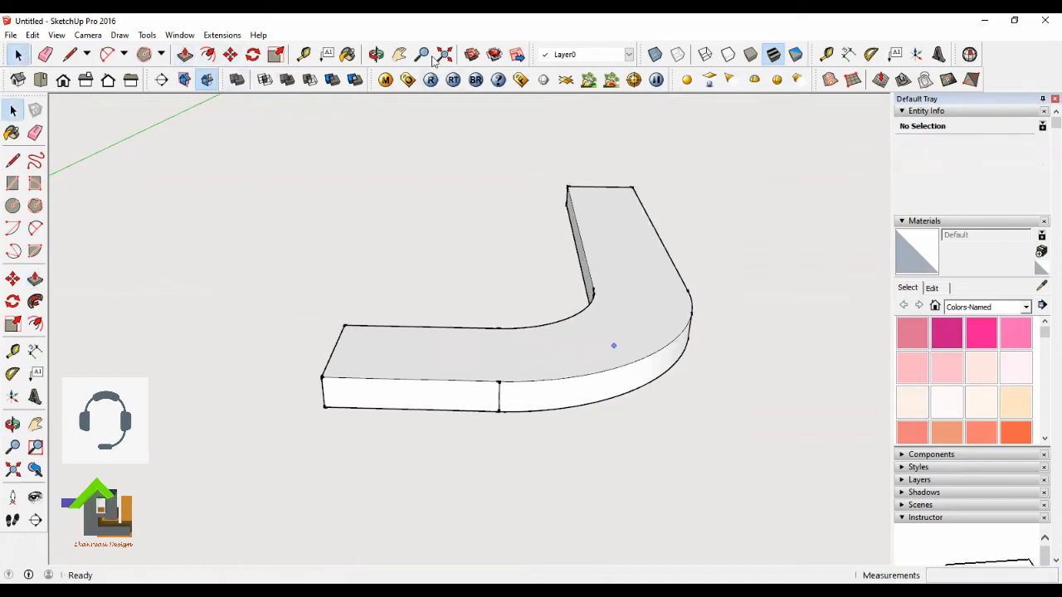
Examine the extruded L-shaped solid from several angles and in the Top view, finishing with its inner curved side facing the camera.
left_click(376, 54)
left_click_drag(572, 307, 538, 348)
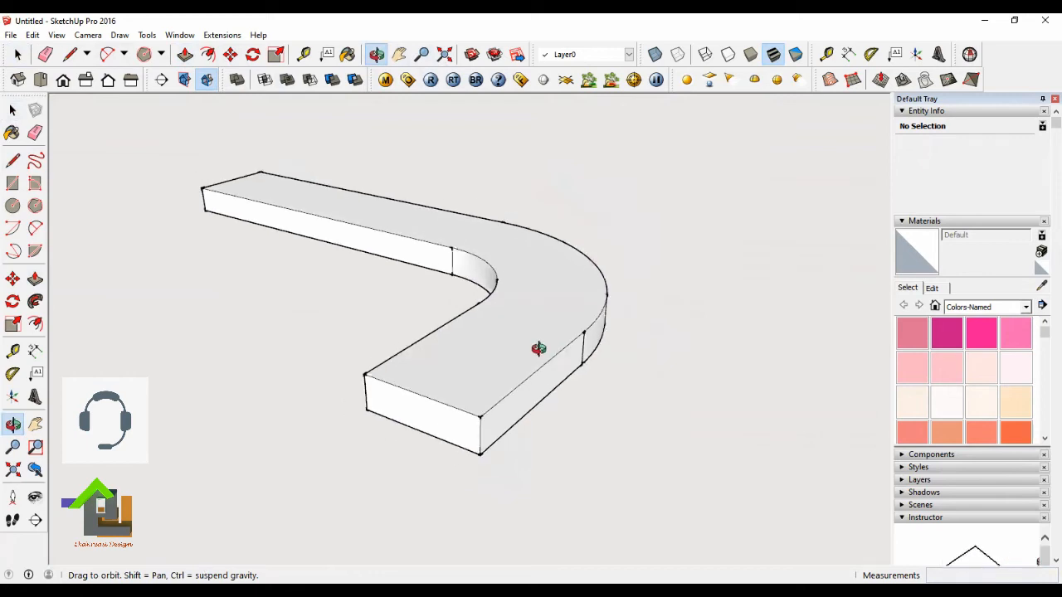
left_click_drag(526, 287, 495, 367)
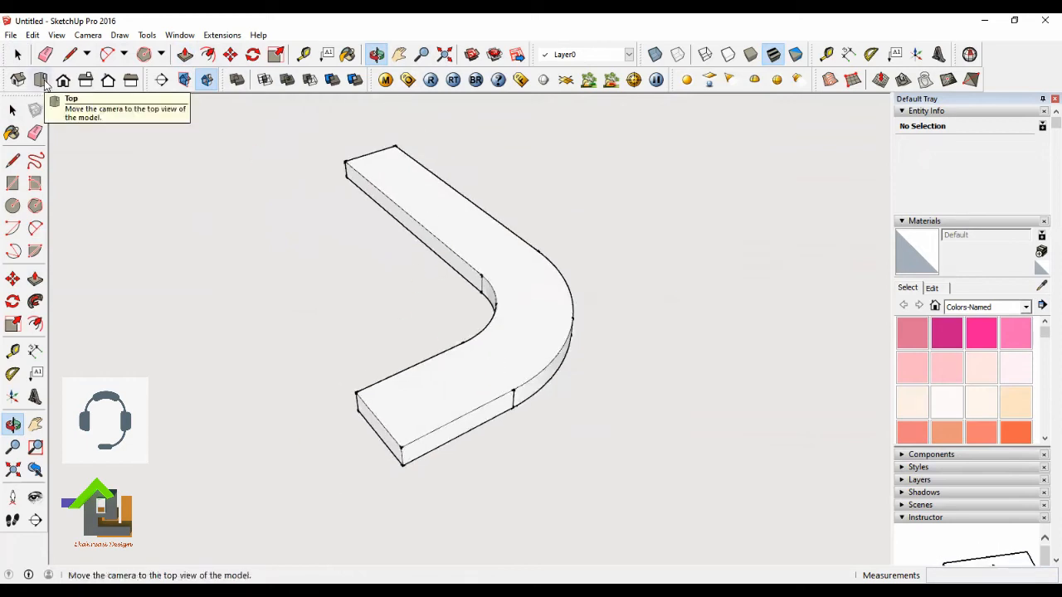
left_click(41, 80)
left_click(17, 54)
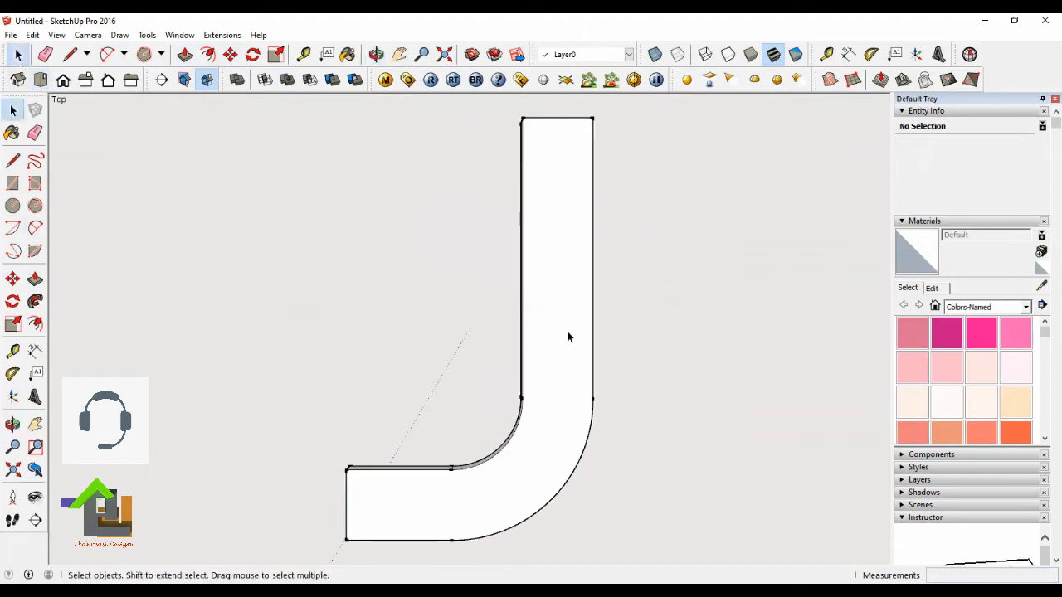
scroll(586, 404, "down", 2)
scroll(531, 480, "up", 3)
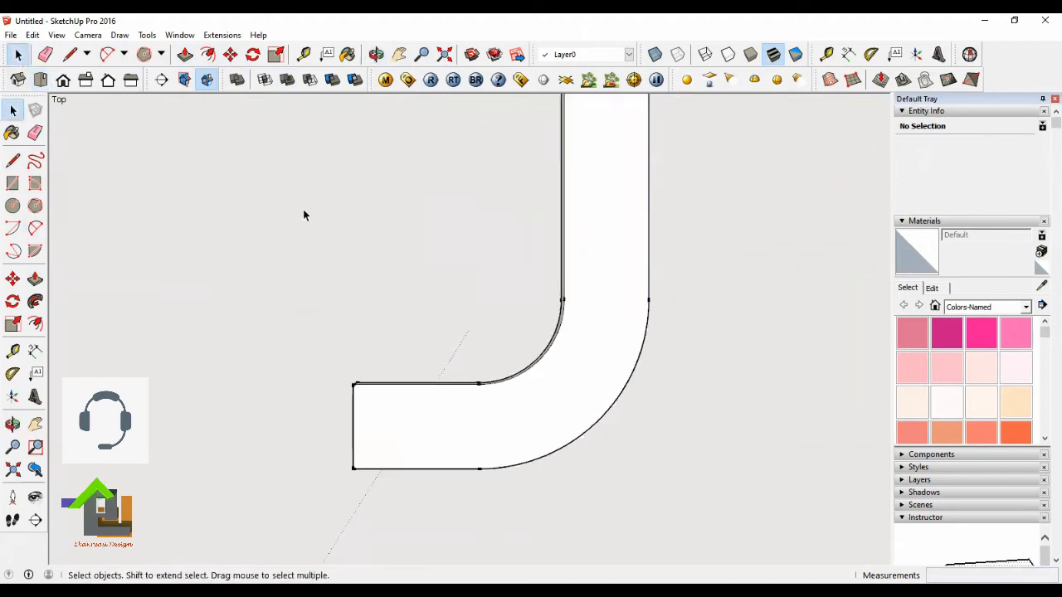
scroll(577, 456, "up", 1)
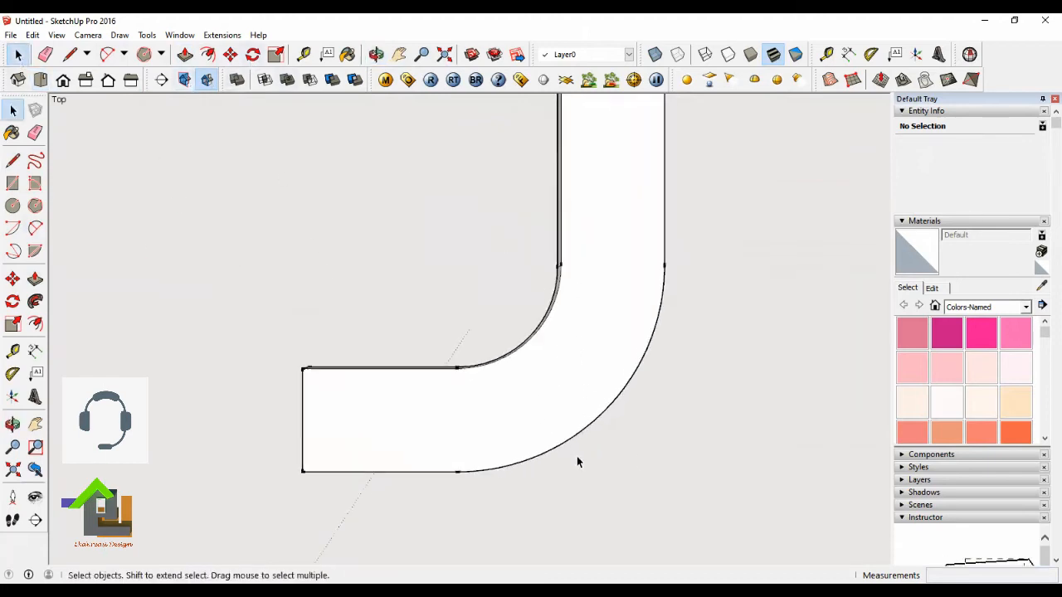
scroll(575, 366, "down", 2)
scroll(514, 471, "up", 3)
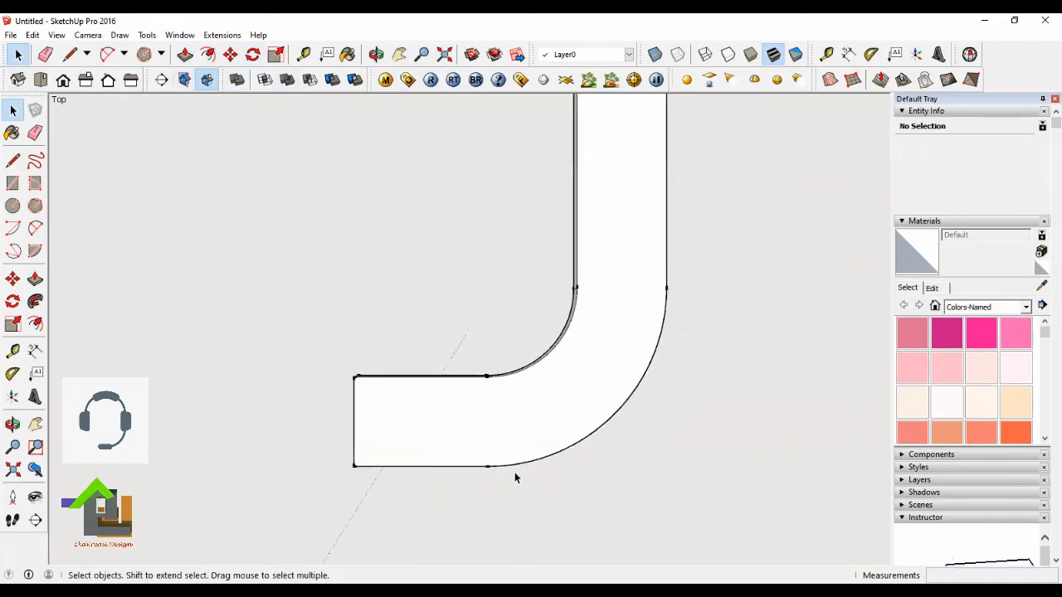
scroll(388, 378, "up", 1)
scroll(389, 378, "down", 2)
scroll(497, 447, "down", 1)
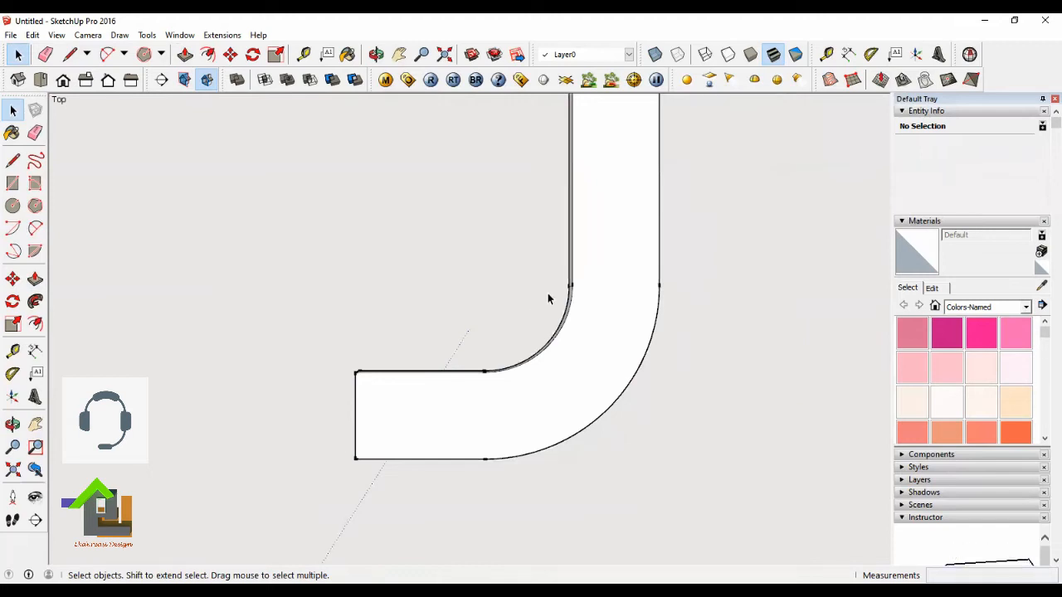
scroll(565, 393, "up", 5)
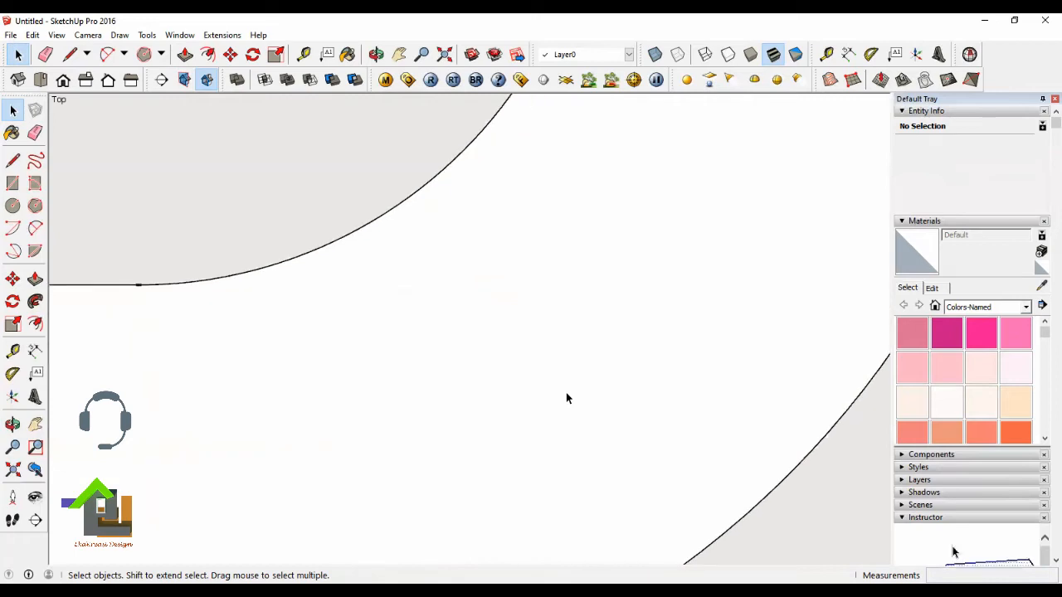
scroll(567, 398, "down", 8)
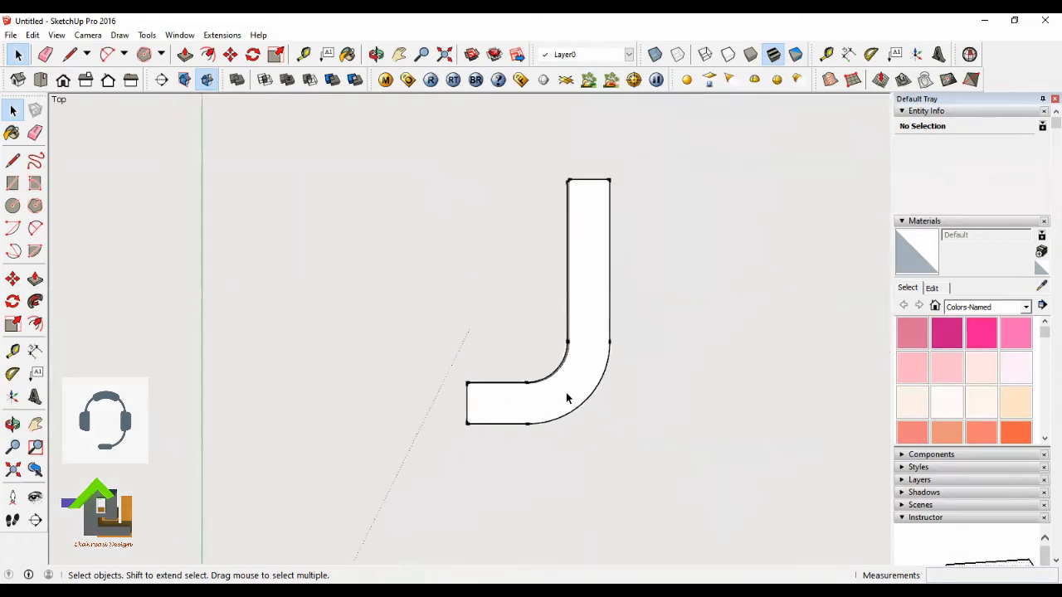
scroll(566, 398, "up", 3)
scroll(440, 399, "up", 2)
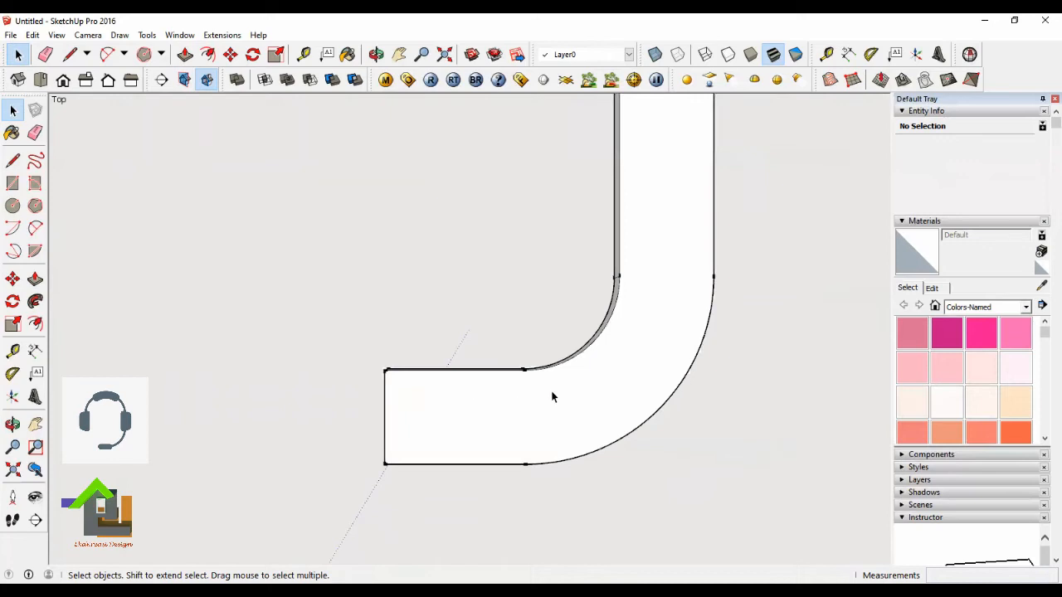
scroll(551, 396, "up", 3)
scroll(452, 401, "up", 2)
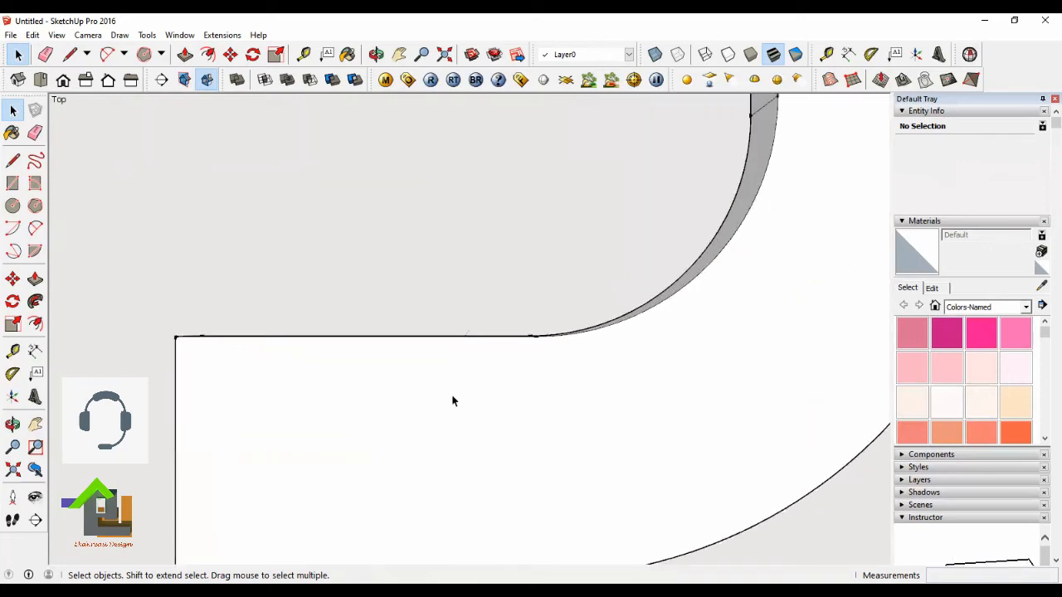
scroll(452, 400, "down", 2)
left_click(375, 54)
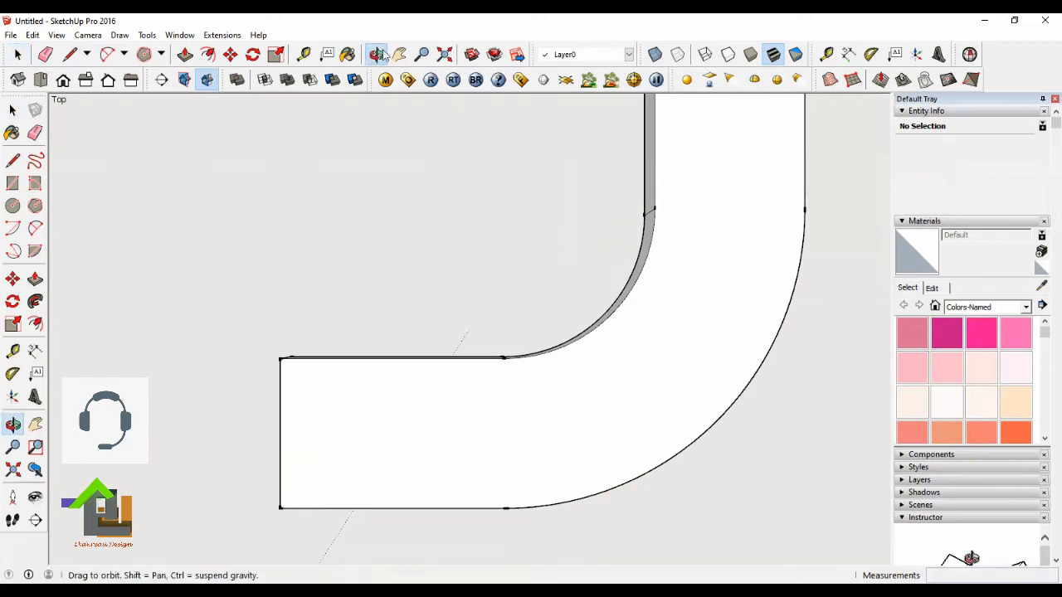
left_click_drag(570, 436, 780, 365)
scroll(507, 233, "up", 3)
left_click_drag(507, 232, 587, 281)
scroll(578, 287, "down", 1)
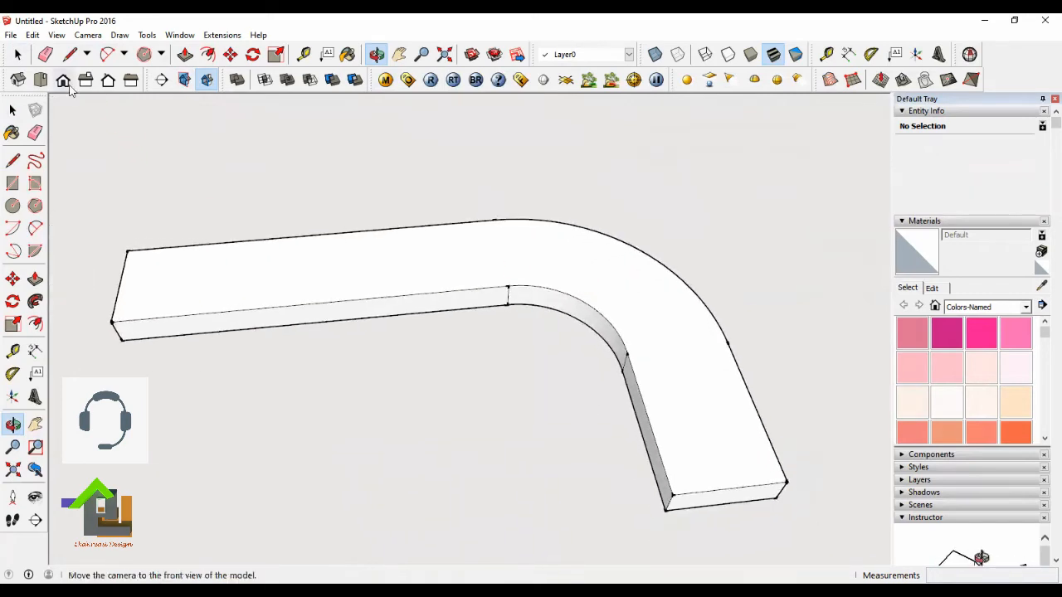
left_click(18, 54)
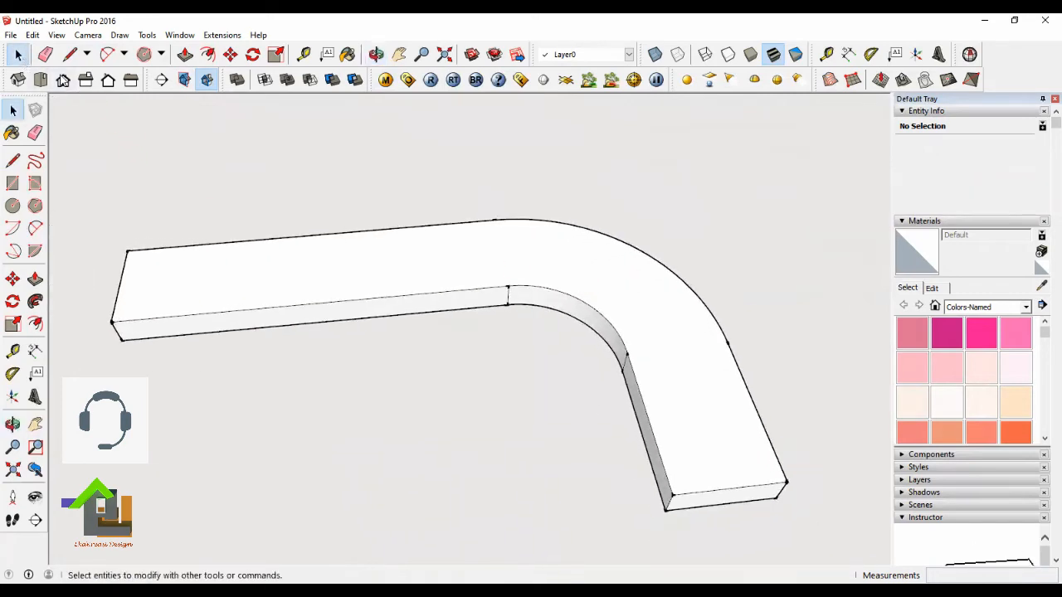
left_click(650, 421)
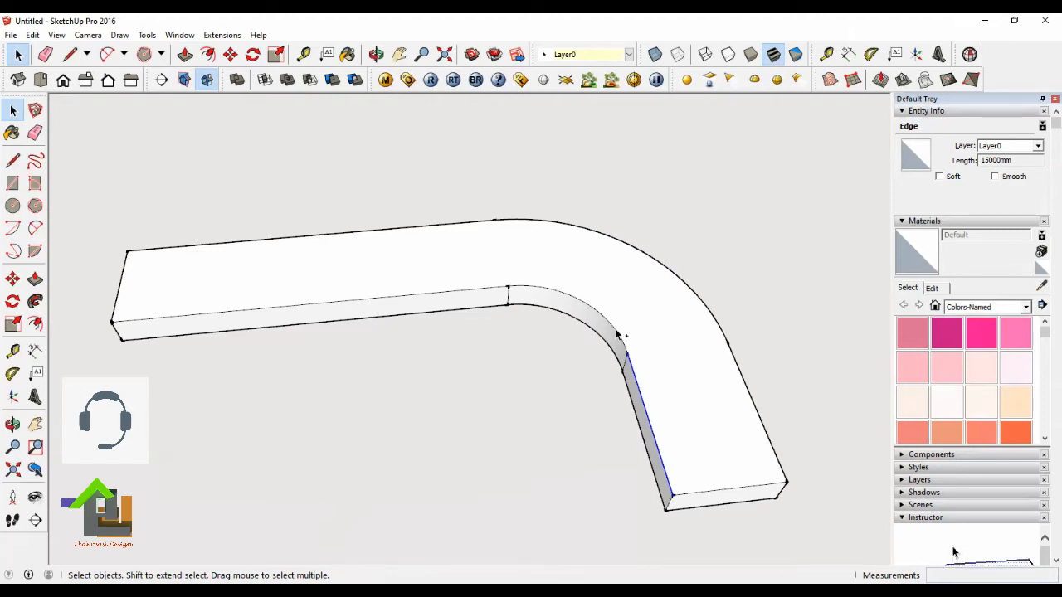
scroll(616, 332, "up", 1)
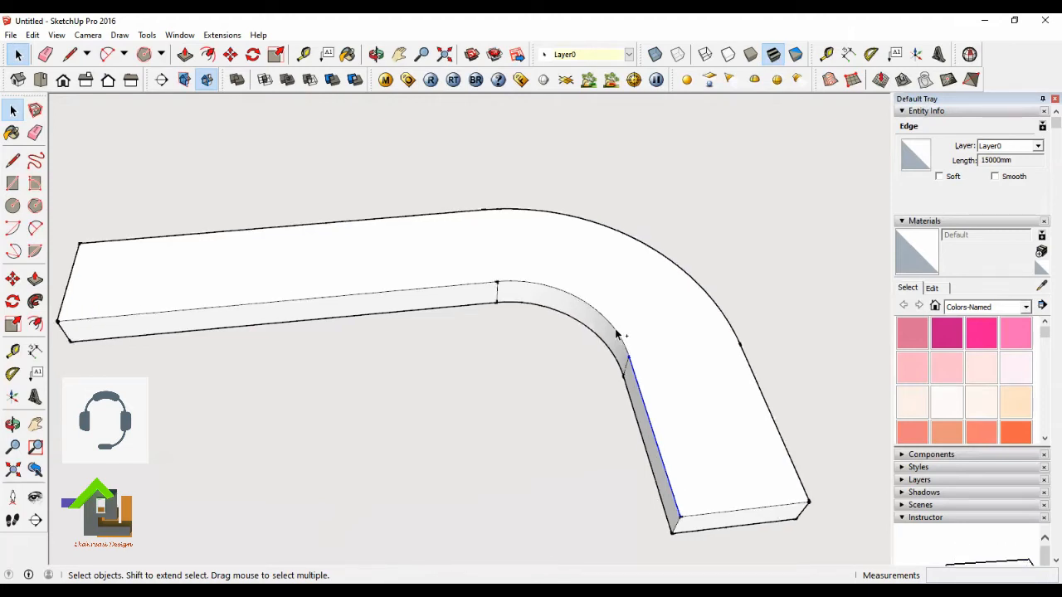
left_click(610, 330, "shift")
scroll(599, 335, "up", 2)
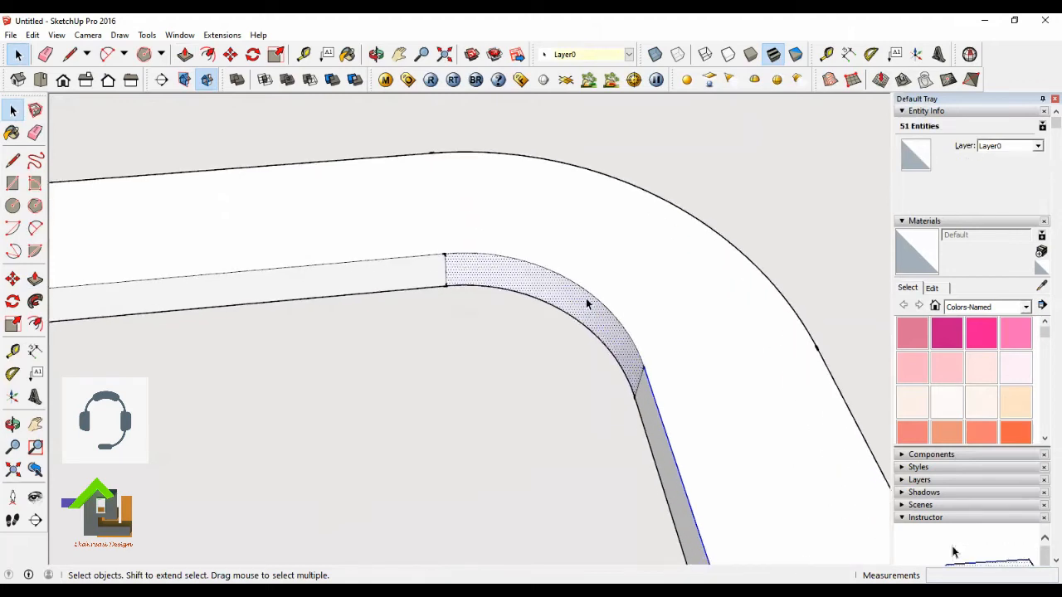
scroll(585, 304, "down", 2)
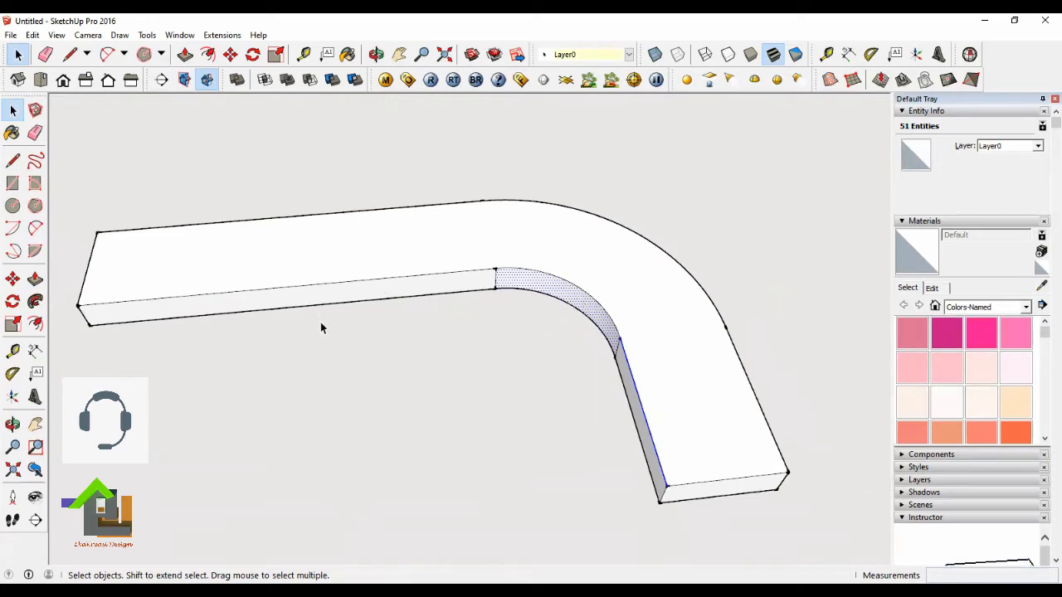
left_click(19, 55)
left_click(313, 165)
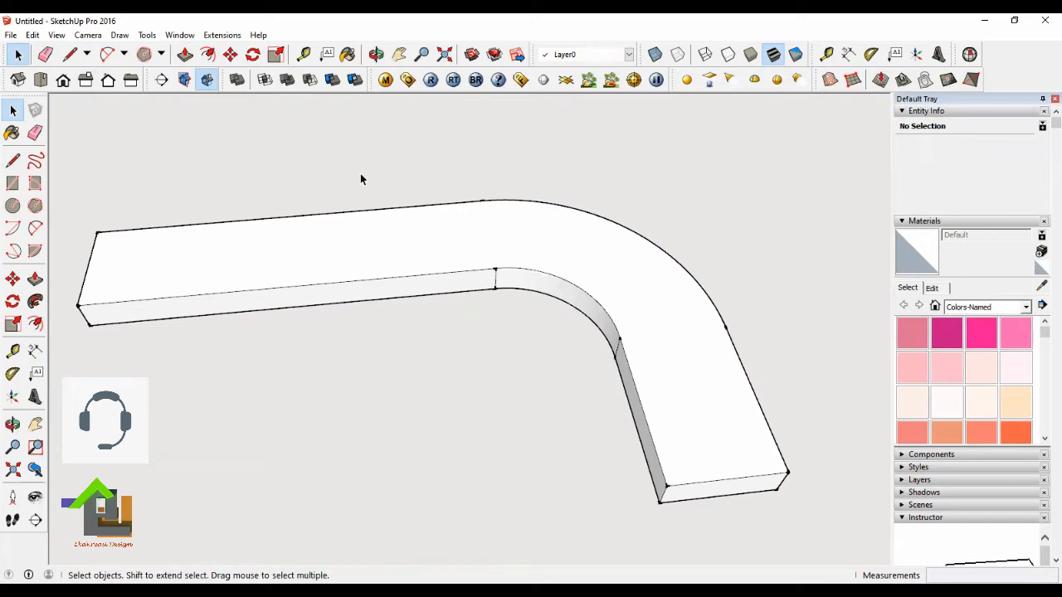
Select the solid's inner top edge chain: the short straight edge, the inner arc and the long straight edge.
left_click(636, 390)
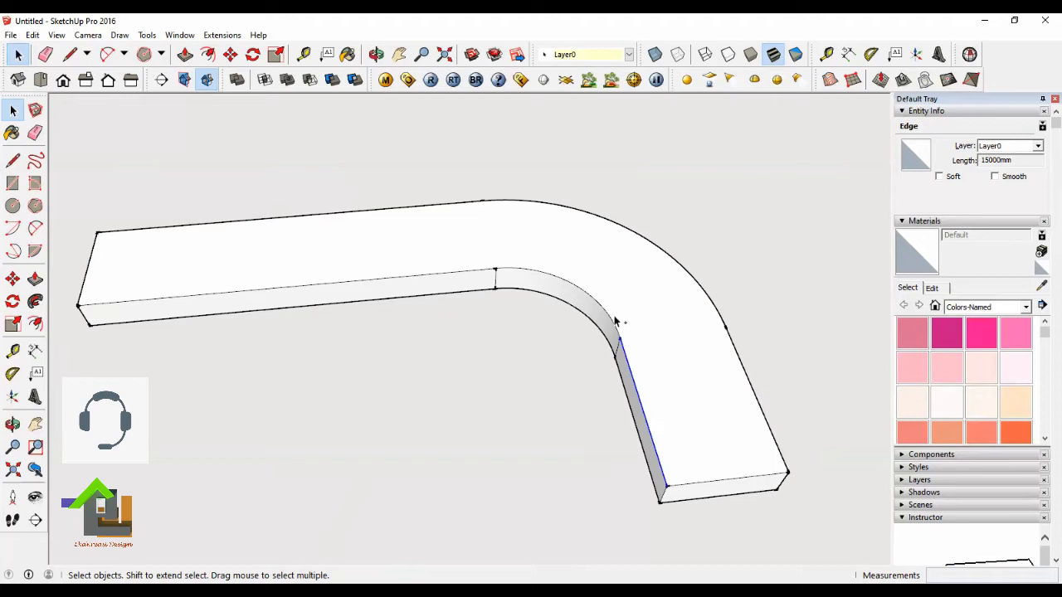
scroll(597, 313, "up", 2)
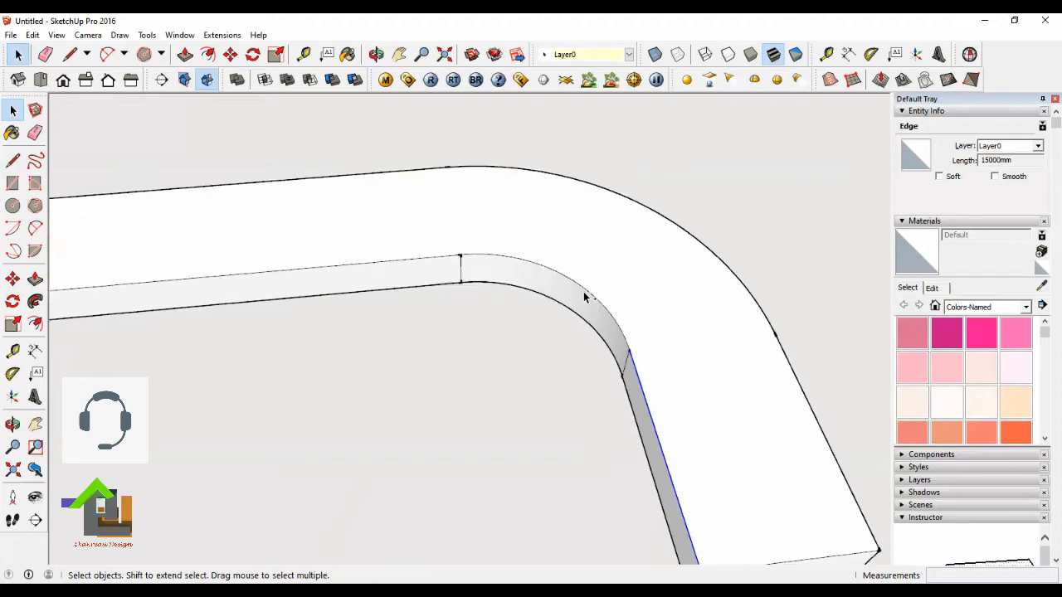
left_click(579, 285, "ctrl")
scroll(598, 286, "down", 2)
scroll(446, 266, "up", 1)
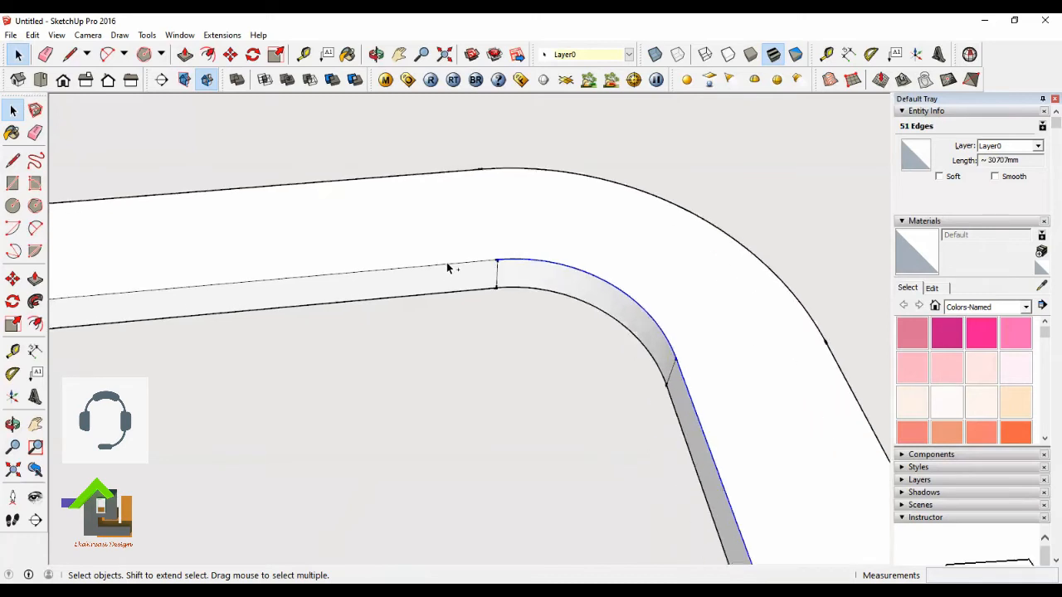
left_click(425, 267, "ctrl")
scroll(577, 272, "down", 2)
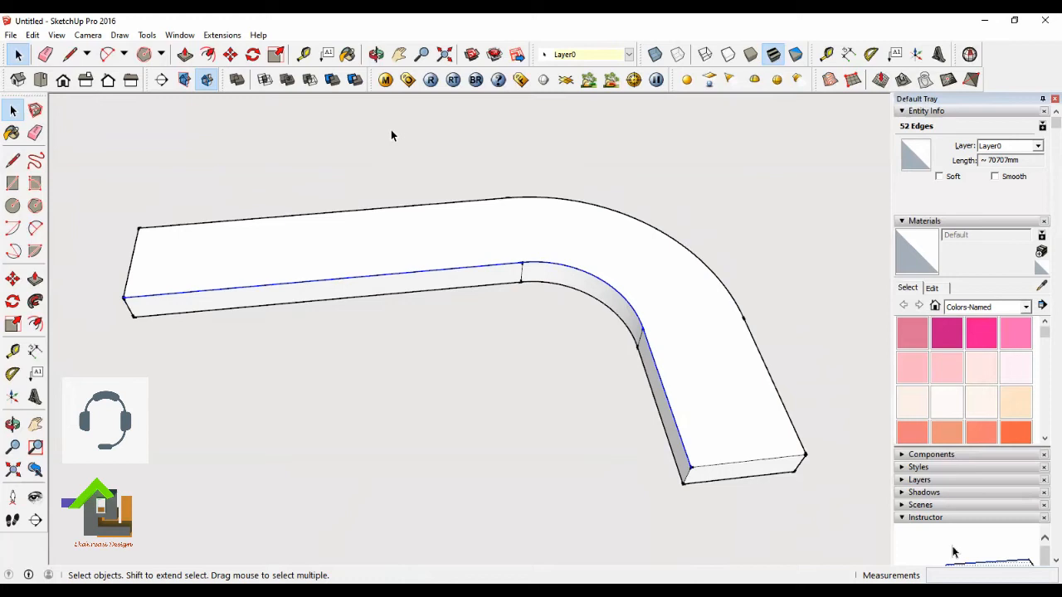
Offset the selected inner top edge chain 1500 mm inward onto the top face of the L-shaped solid.
left_click(208, 54)
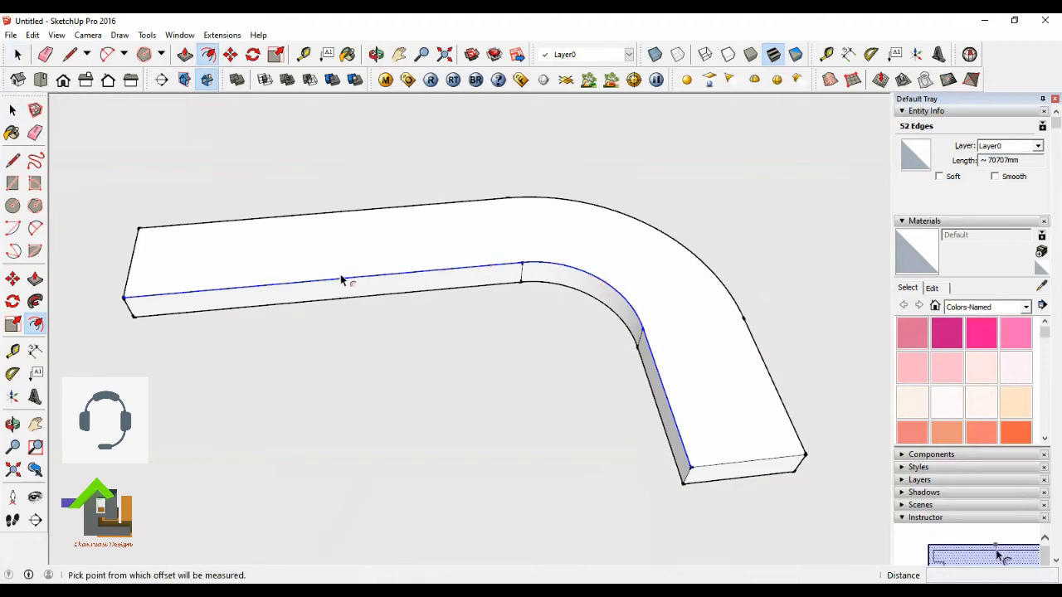
scroll(415, 277, "up", 1)
scroll(419, 277, "up", 1)
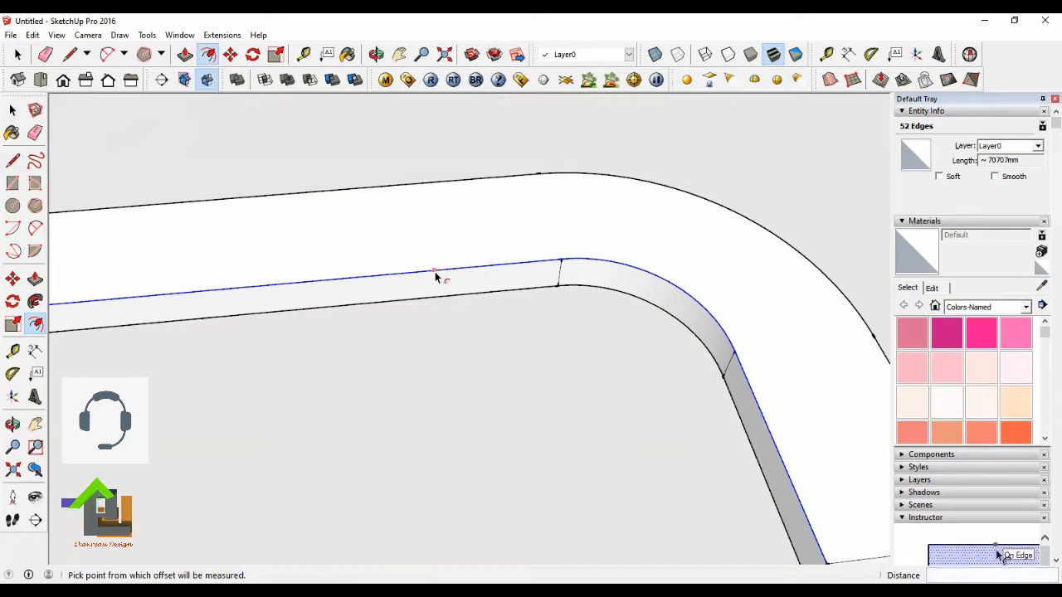
left_click(434, 274)
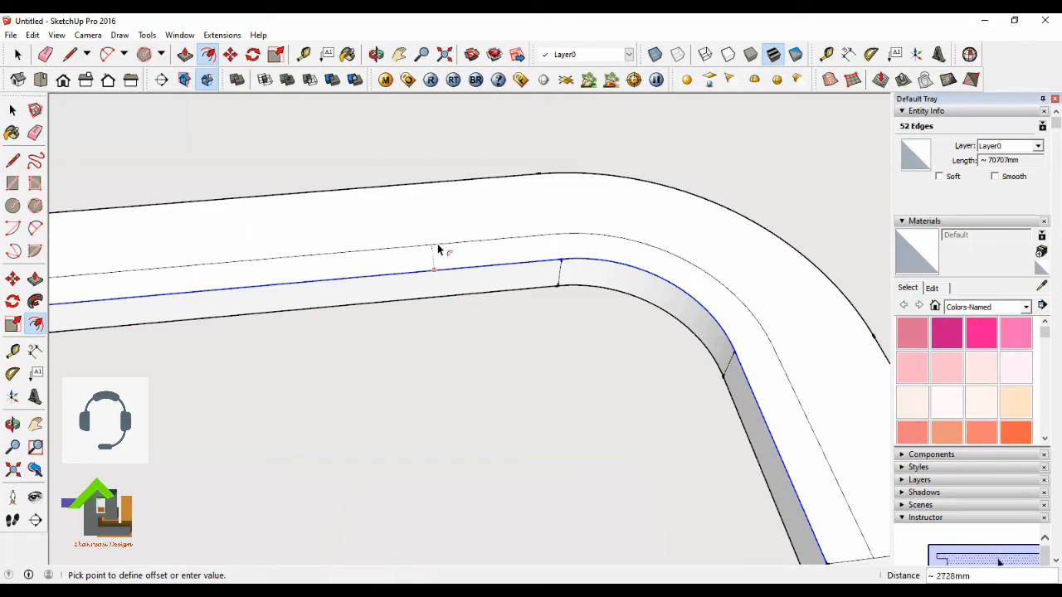
type("500")
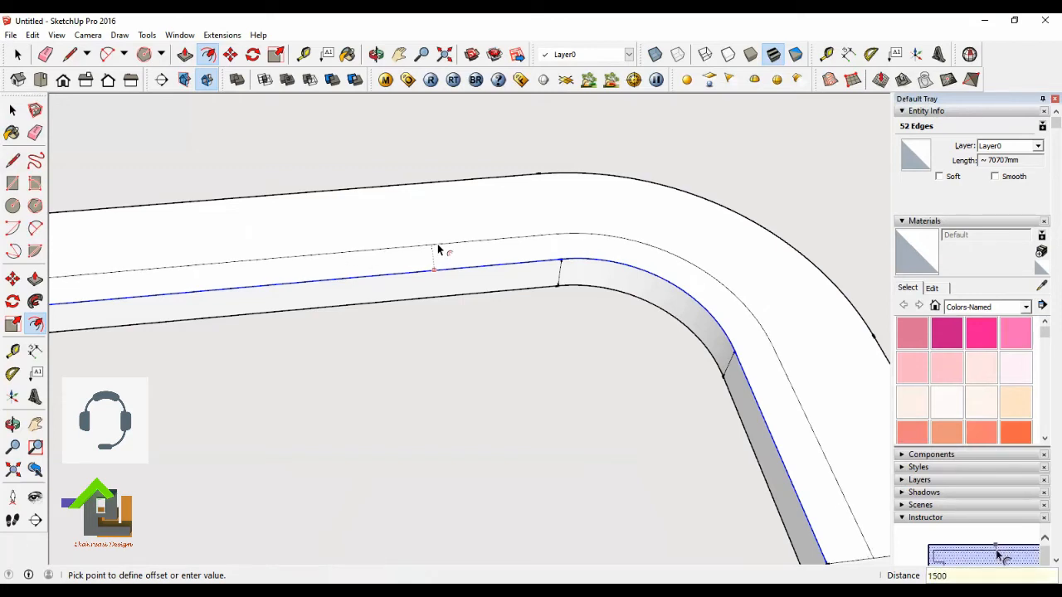
key("Return")
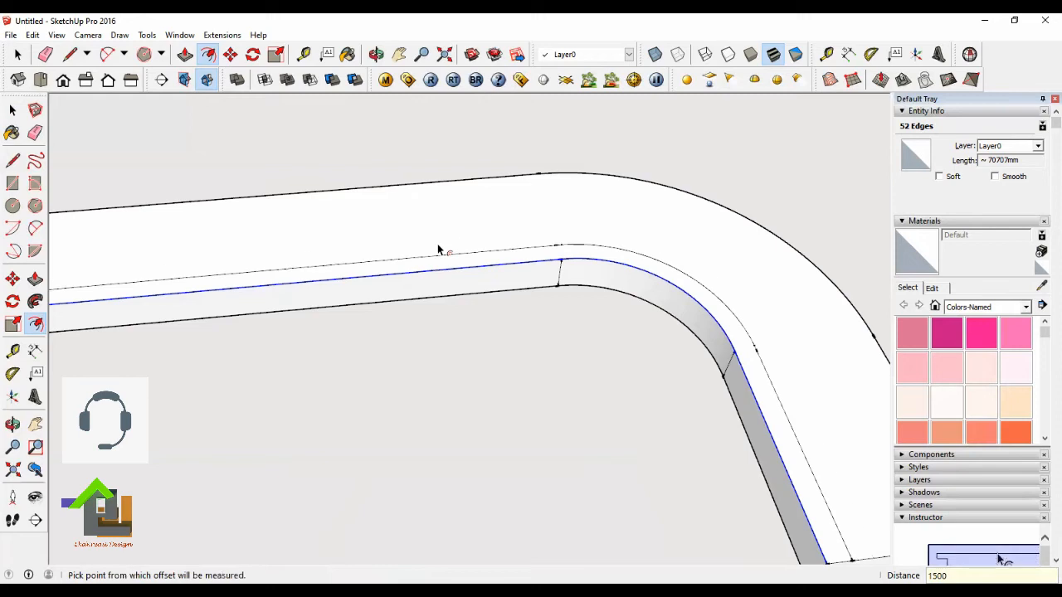
left_click(18, 54)
Examine the solid and its inner offset line from several angles, finishing with the outer curved side facing the camera.
middle_click_drag(496, 250, 252, 183)
middle_click_drag(638, 308, 568, 284)
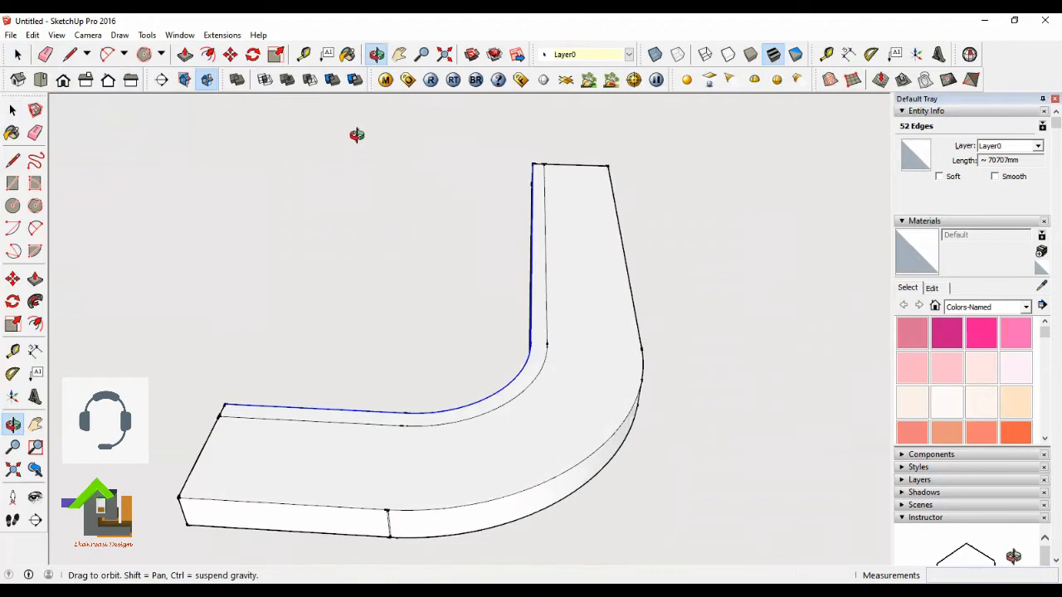
left_click(377, 55)
left_click_drag(683, 422, 683, 347)
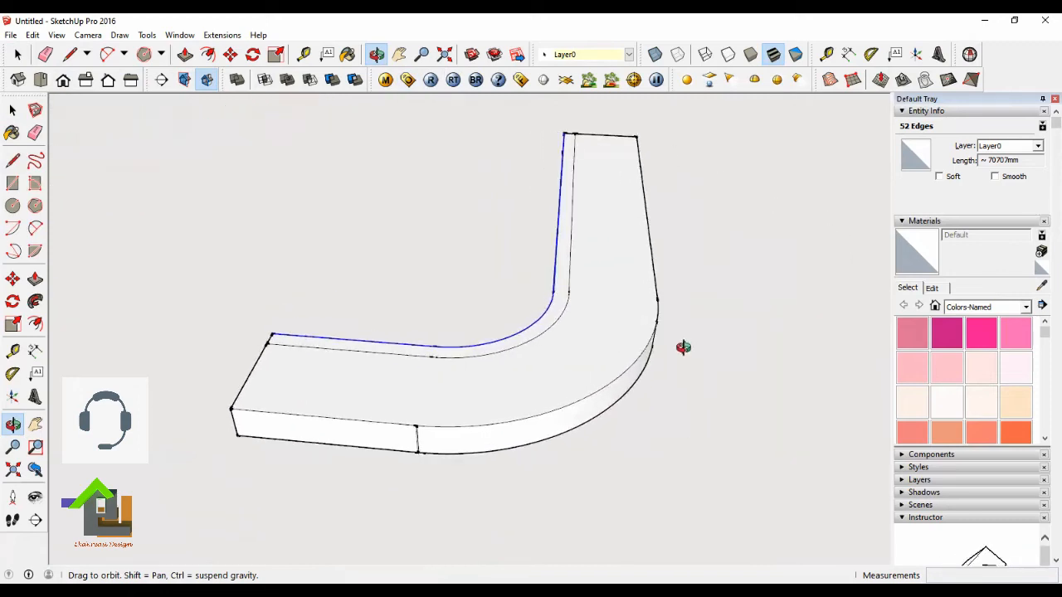
left_click(17, 54)
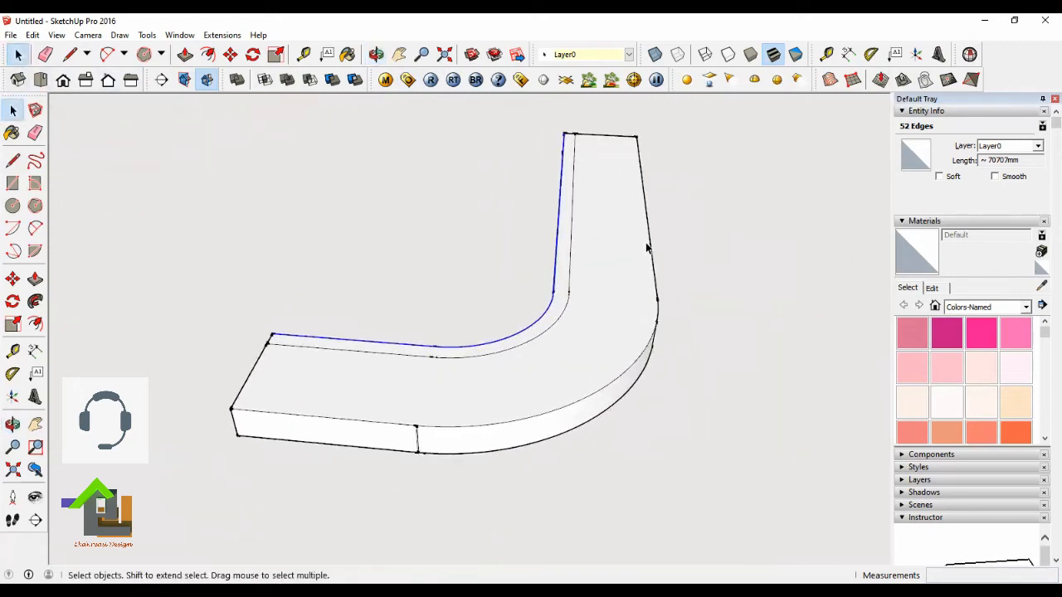
left_click(650, 250)
left_click(12, 424)
left_click_drag(506, 282, 566, 381)
left_click(17, 54)
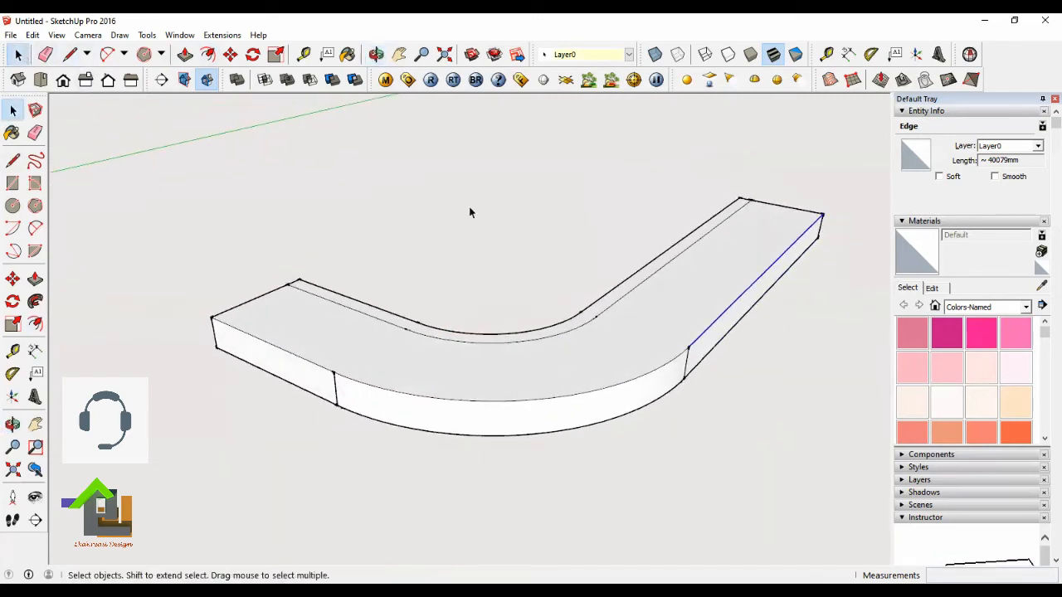
left_click(528, 235)
Select the outer top short straight edge, arc and long straight edge, and try to offset them together.
left_click(298, 362)
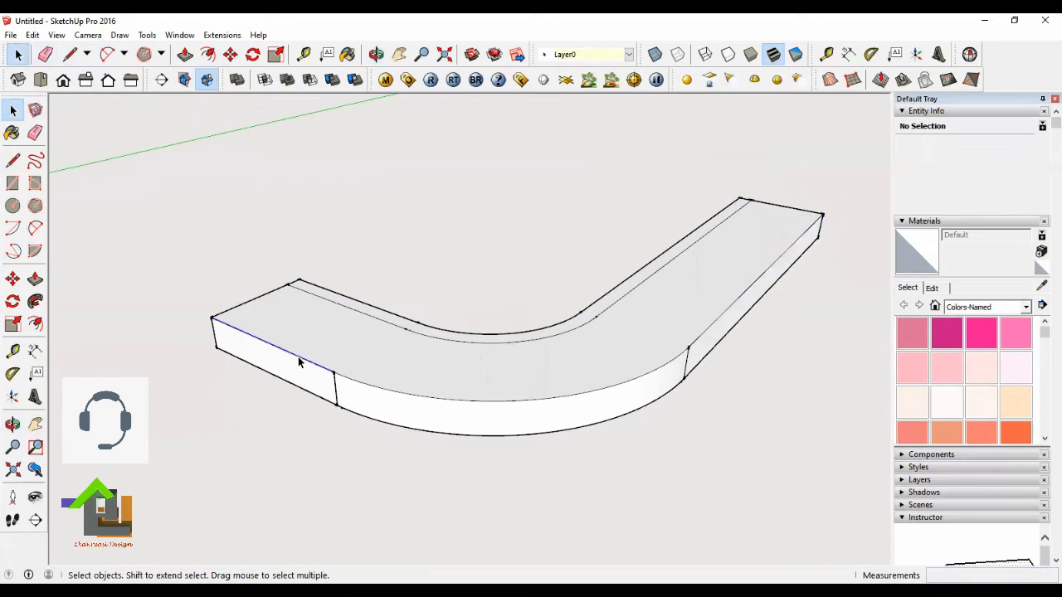
left_click(474, 401, "shift")
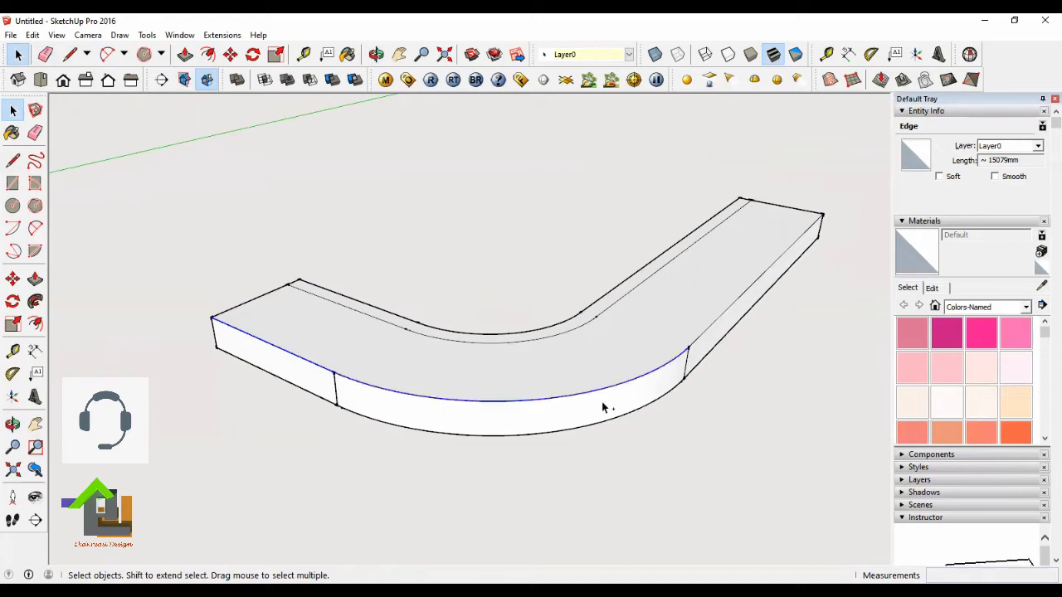
left_click(711, 326, "shift")
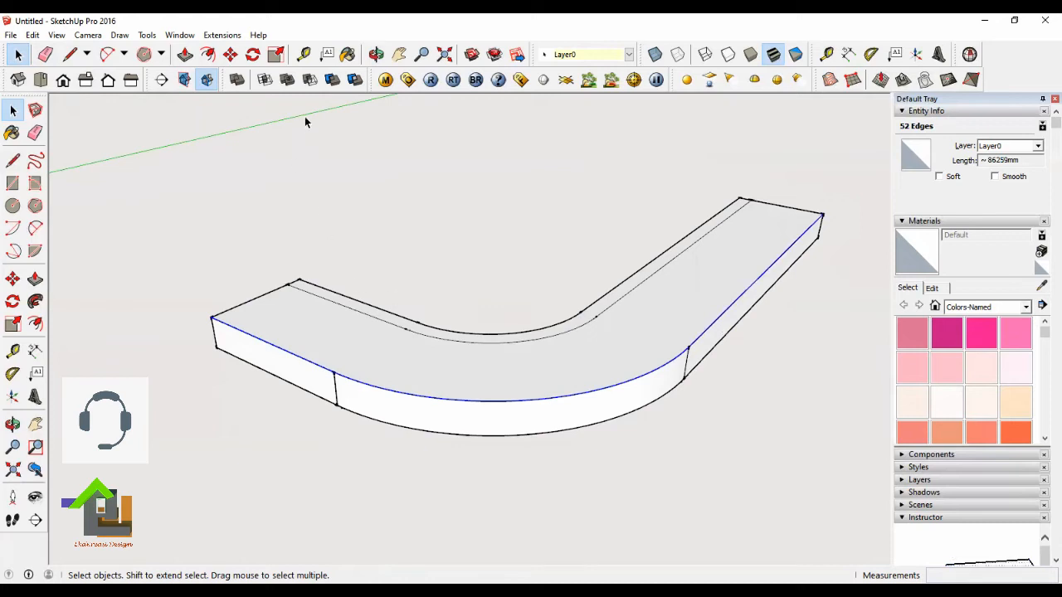
left_click(209, 54)
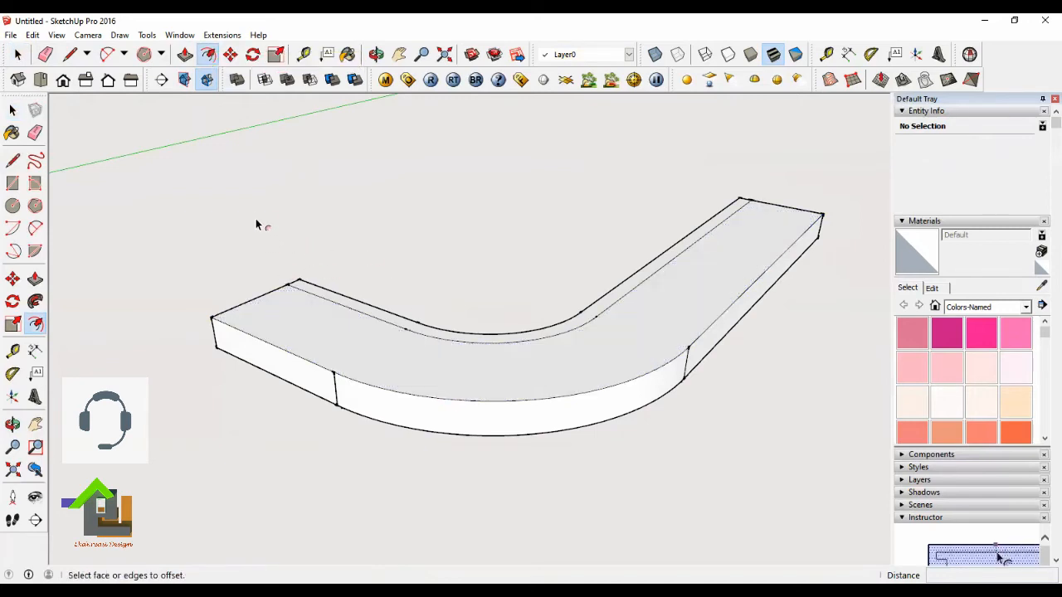
left_click(17, 55)
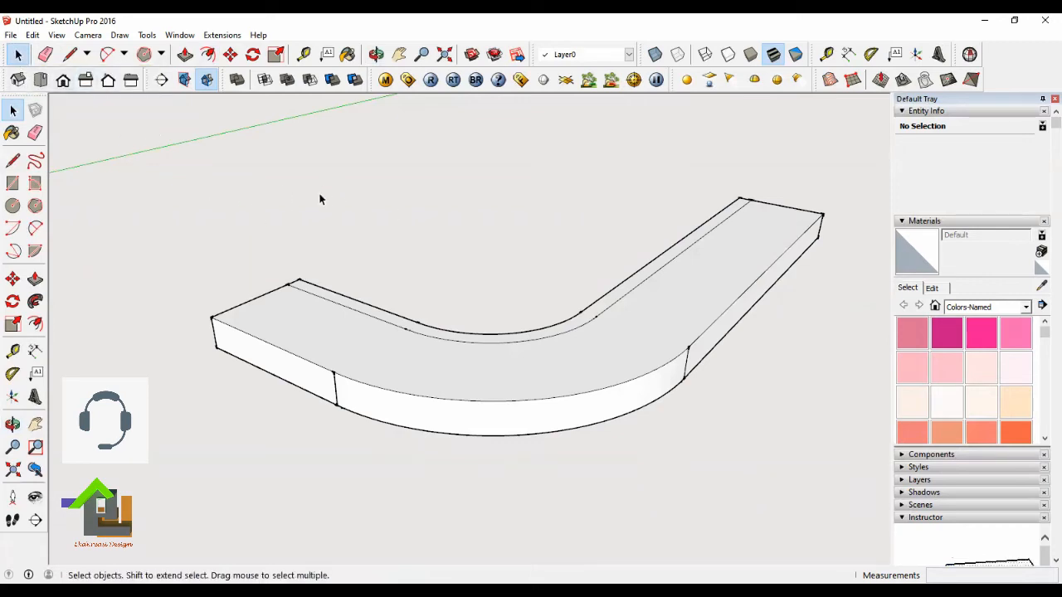
Reselect the three outer top edges, starting from the short straight one, and retry the Offset tool on the chain.
left_click(293, 357)
left_click(449, 401, "shift")
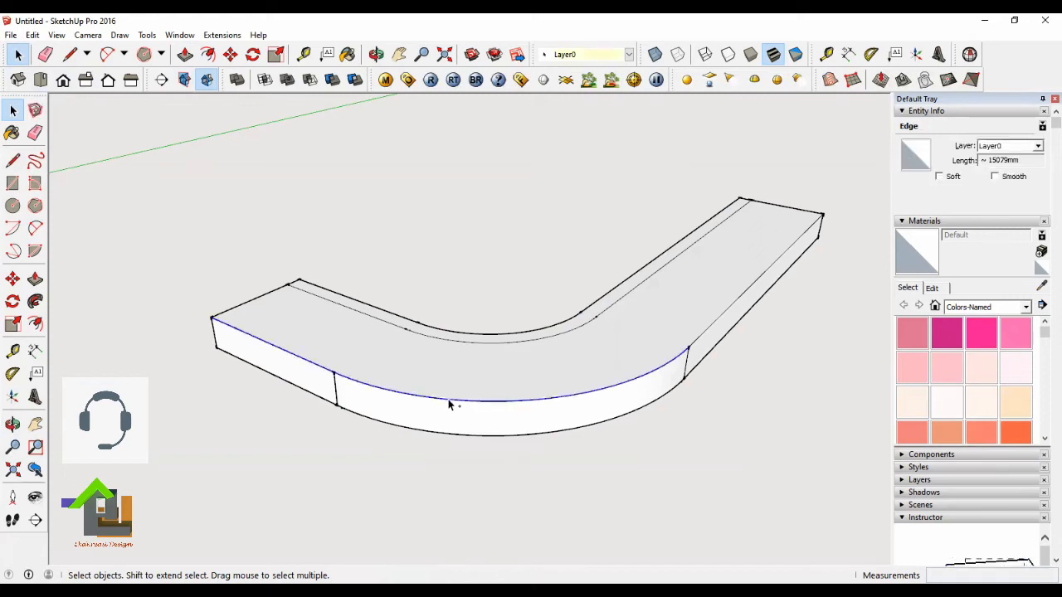
left_click(704, 336, "shift")
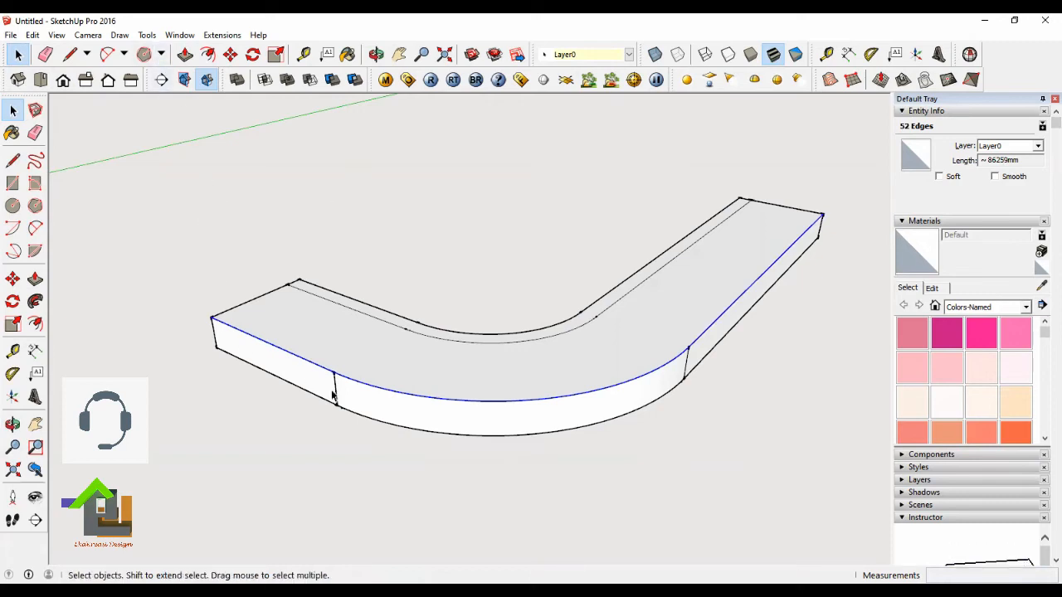
left_click(208, 55)
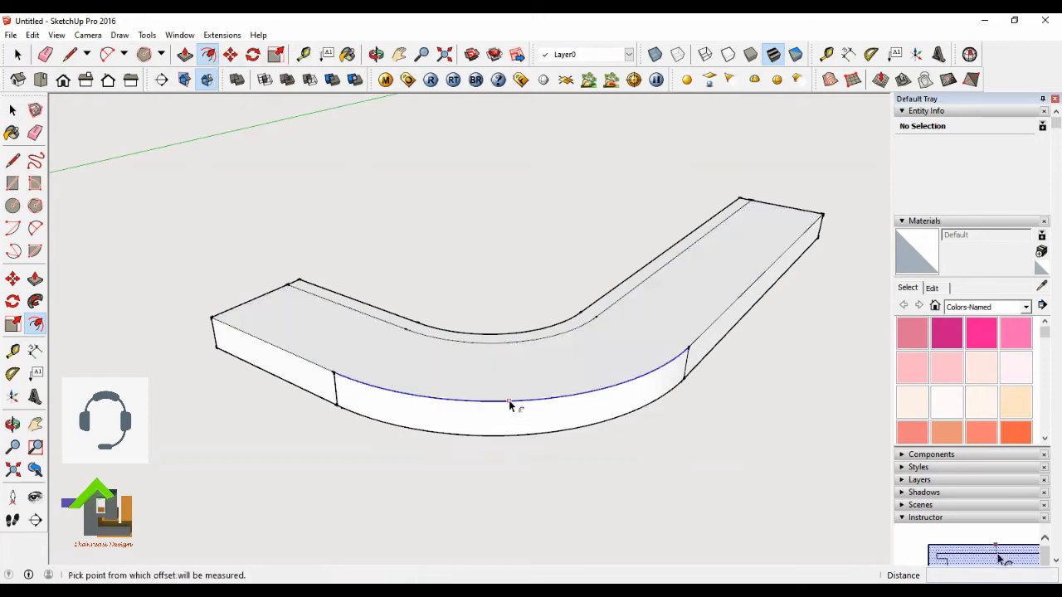
key("space")
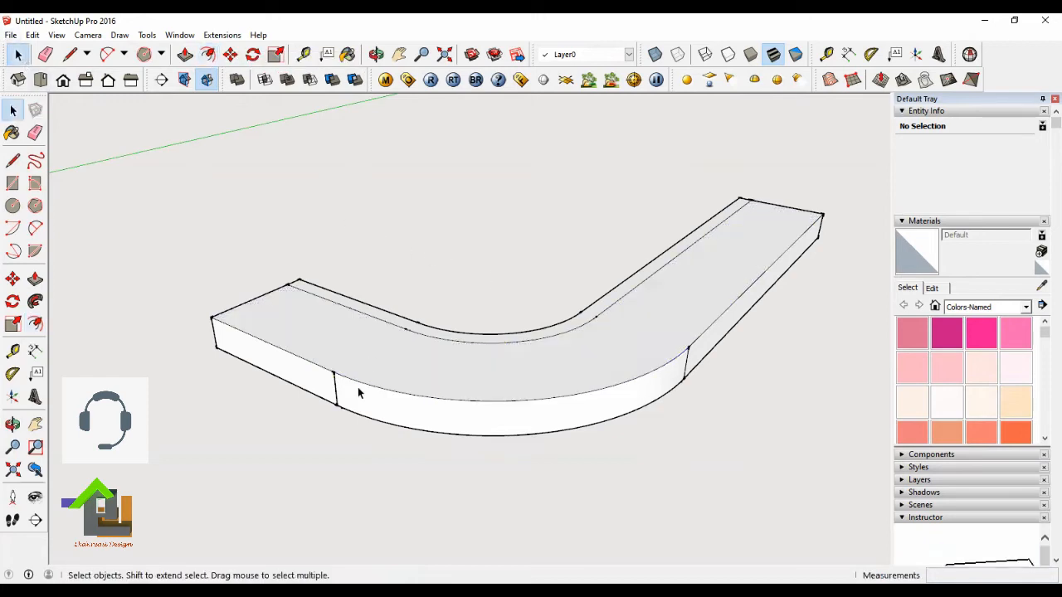
Examine the junction between the outer top short straight edge and the arc up close, checking each edge segment there.
scroll(359, 393, "up", 10)
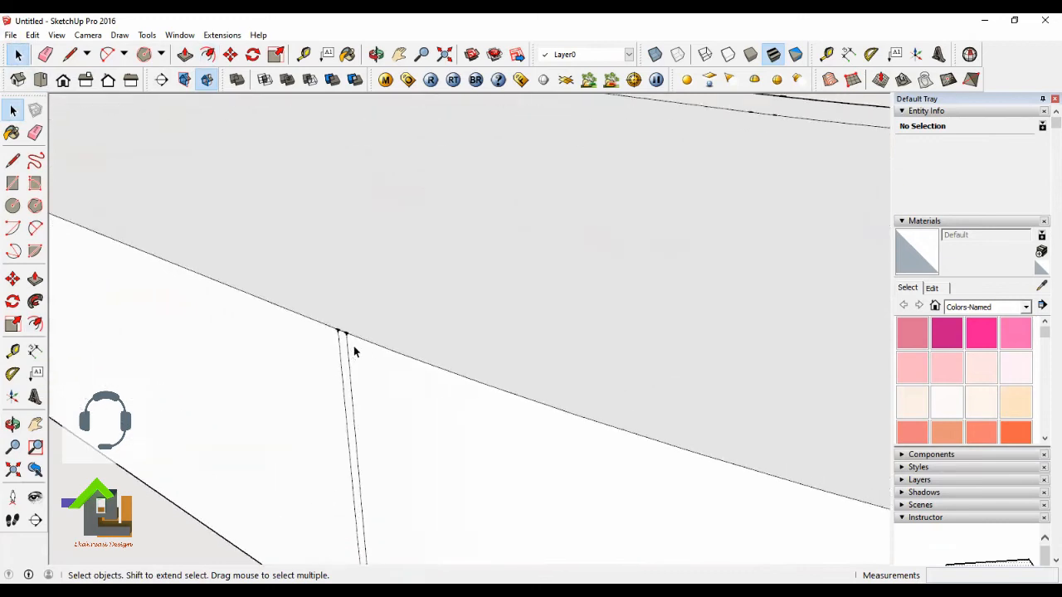
scroll(355, 346, "up", 4)
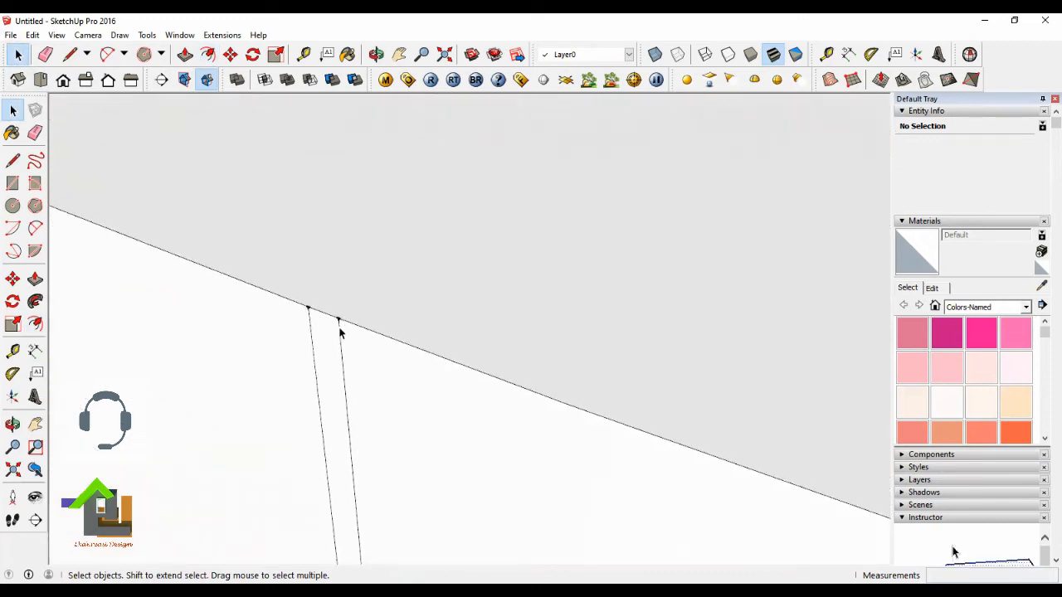
left_click(323, 311)
left_click(348, 320)
left_click(289, 300)
left_click(336, 317)
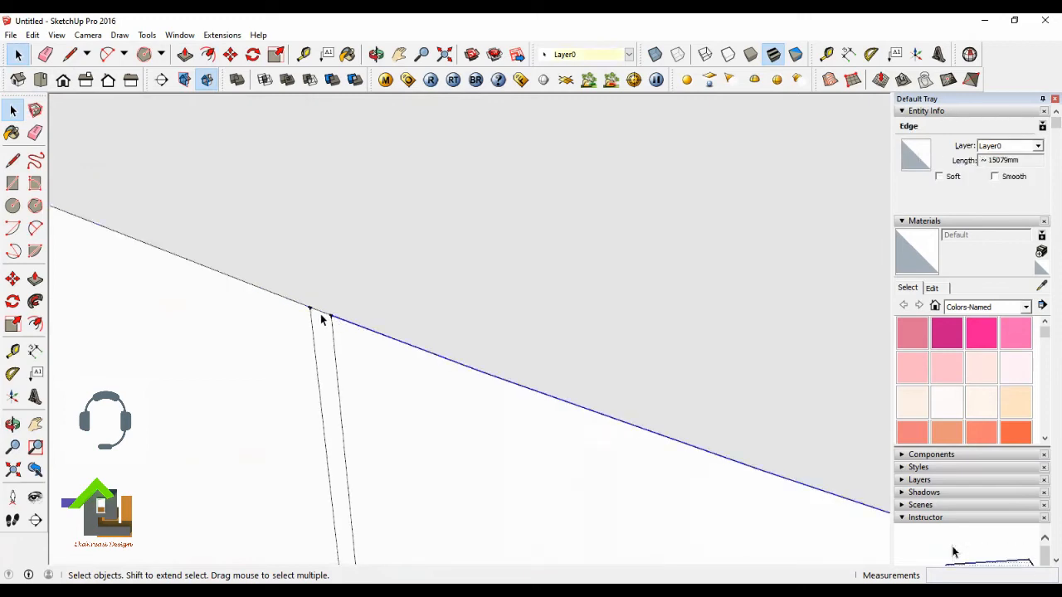
scroll(328, 325, "down", 5)
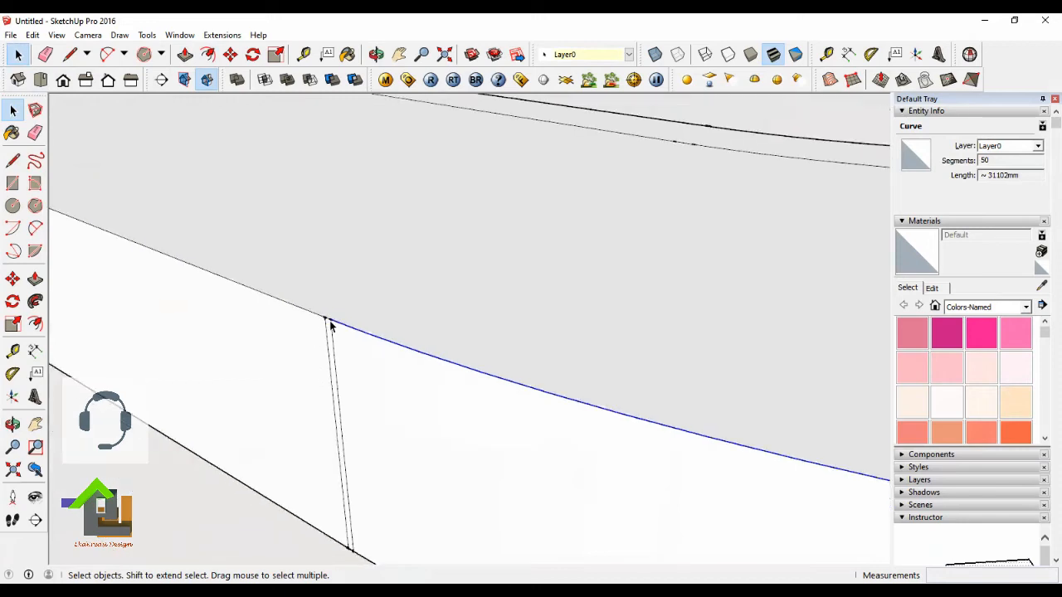
left_click(377, 54)
left_click_drag(383, 157, 426, 384)
key("space")
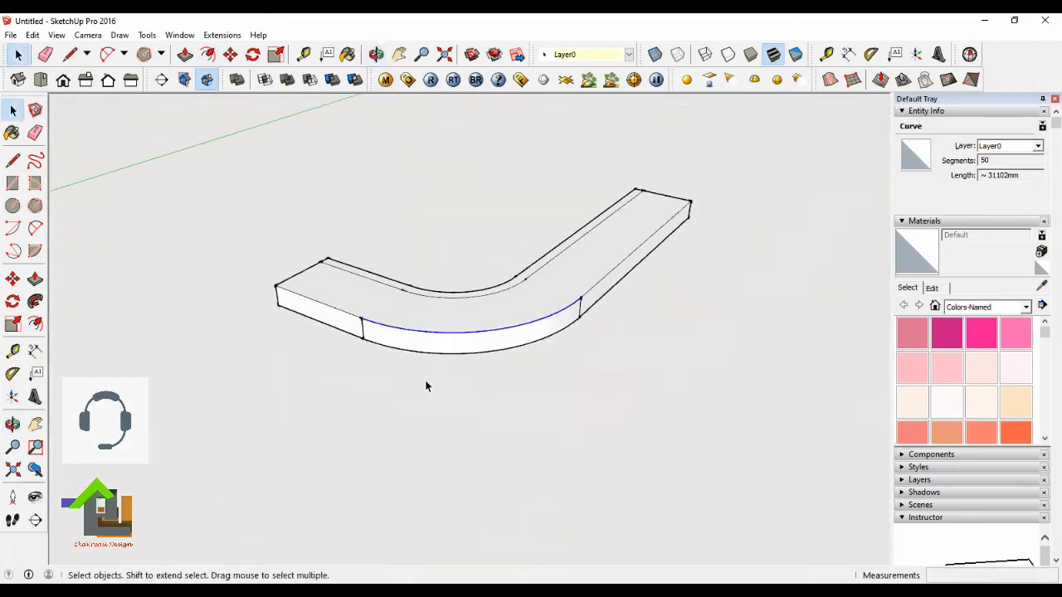
left_click(426, 384)
middle_click_drag(426, 384, 507, 315)
middle_click_drag(395, 356, 420, 334)
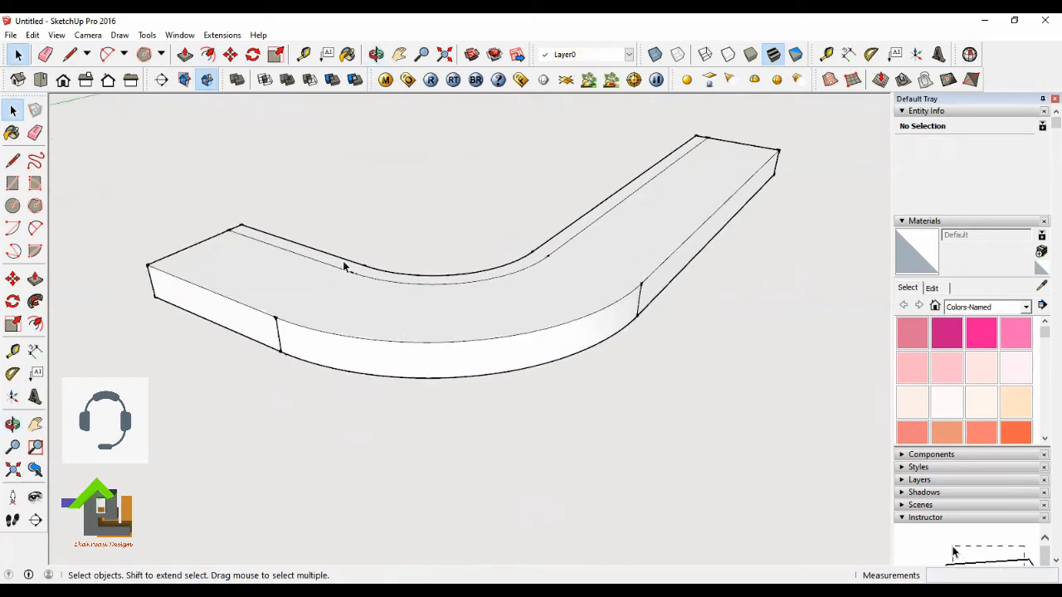
Select the outer top arc first, add the short and long straight edges, and try again to offset the chain.
scroll(410, 332, "up", 3)
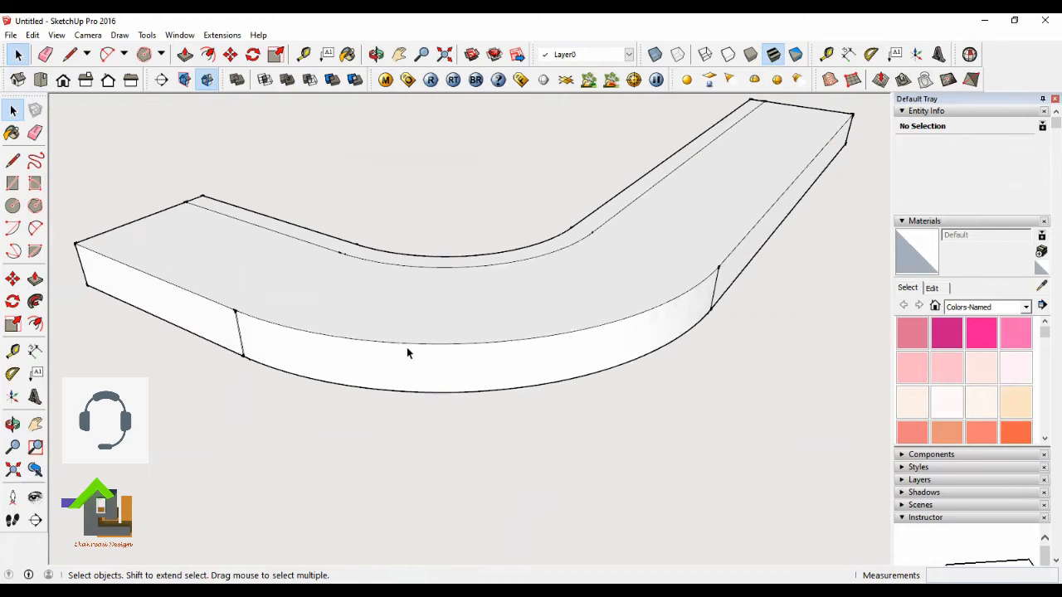
left_click(439, 342)
left_click(440, 406)
left_click(437, 343)
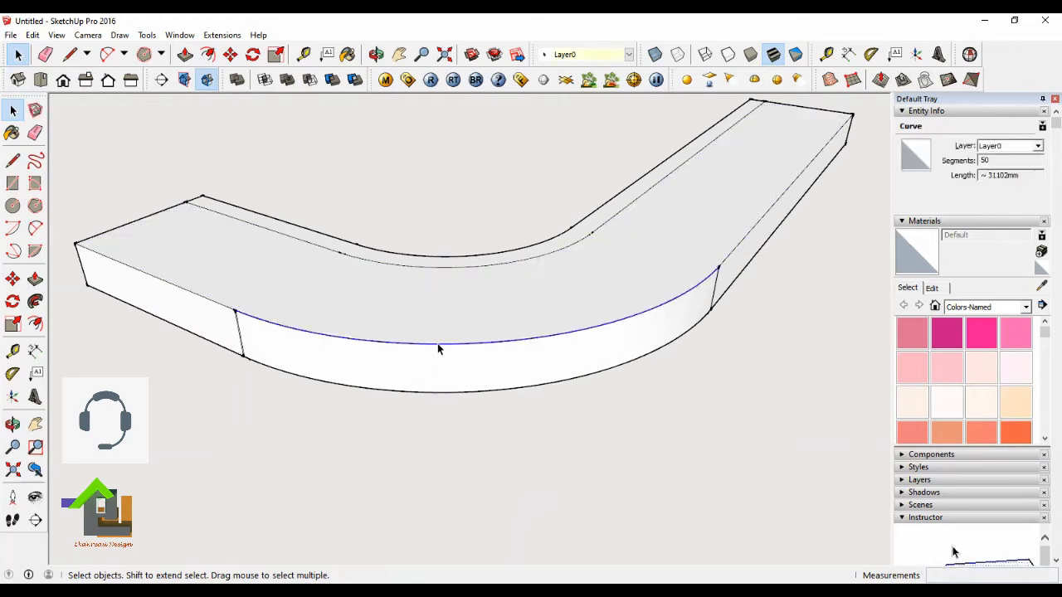
left_click(203, 298, "ctrl")
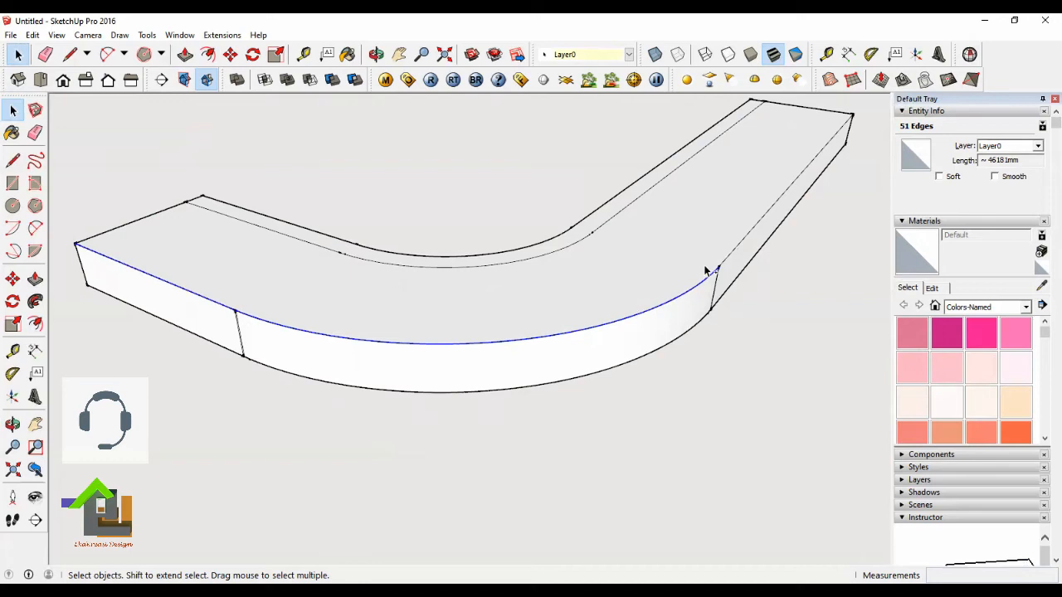
left_click(733, 253, "ctrl")
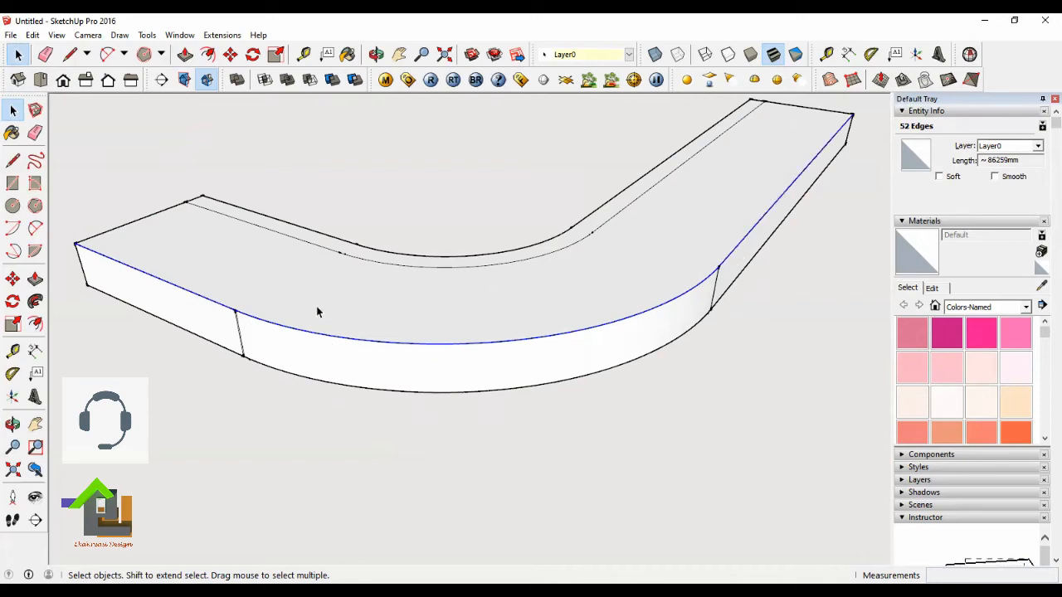
left_click(207, 55)
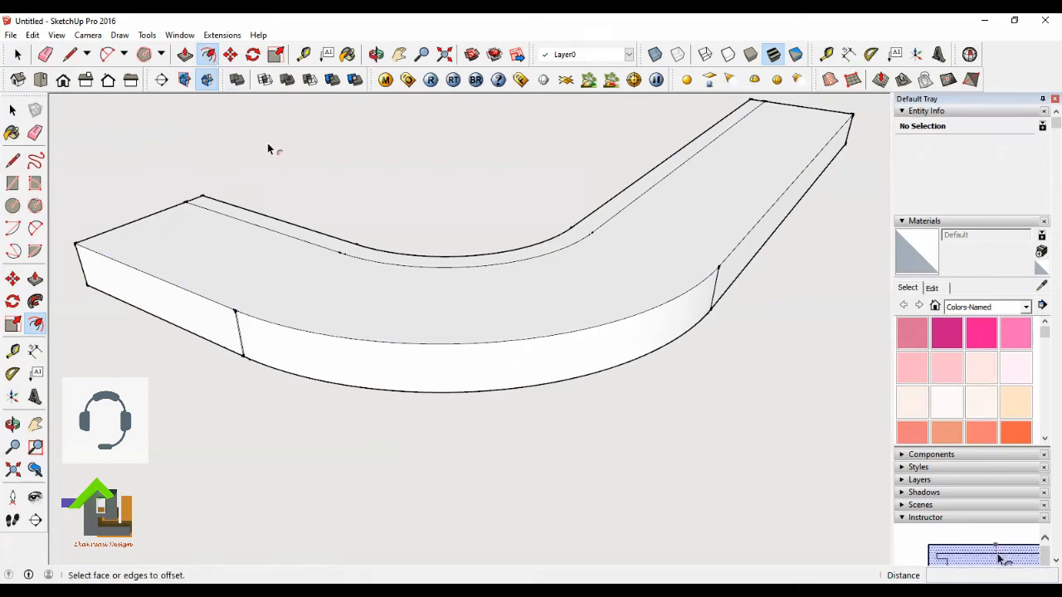
left_click(18, 54)
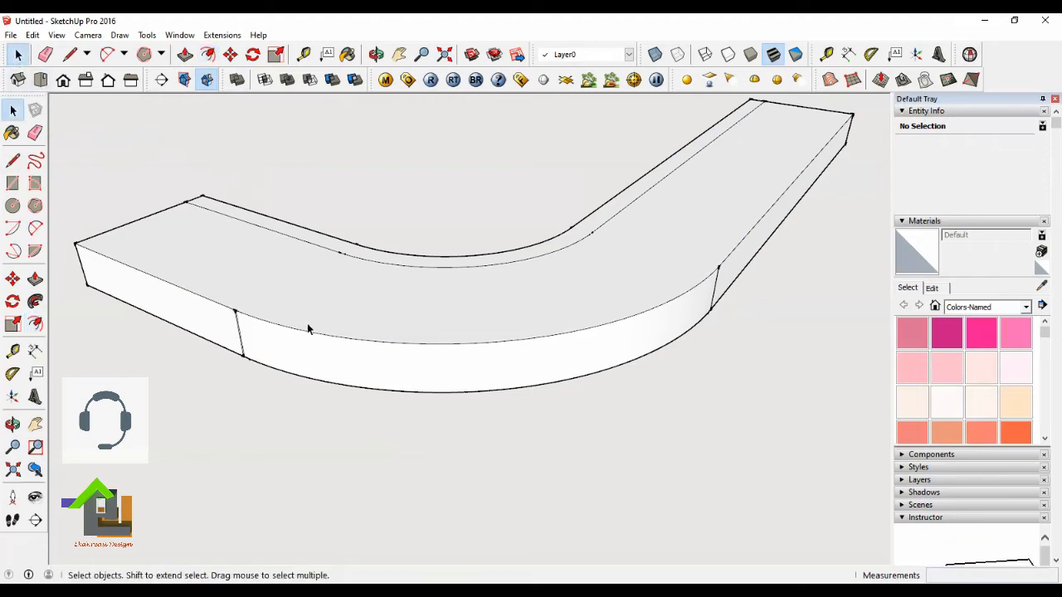
Select the outer top short straight edge, the tiny connecting segment beside it, and the outer arc.
scroll(249, 323, "up", 3)
left_click(208, 300)
scroll(220, 323, "up", 4)
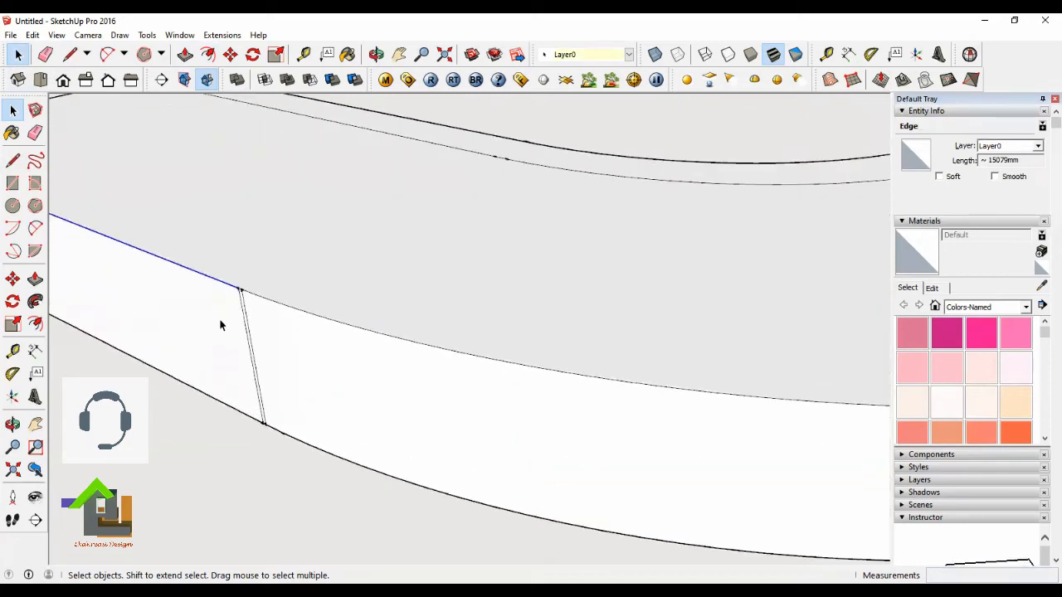
scroll(222, 313, "up", 5)
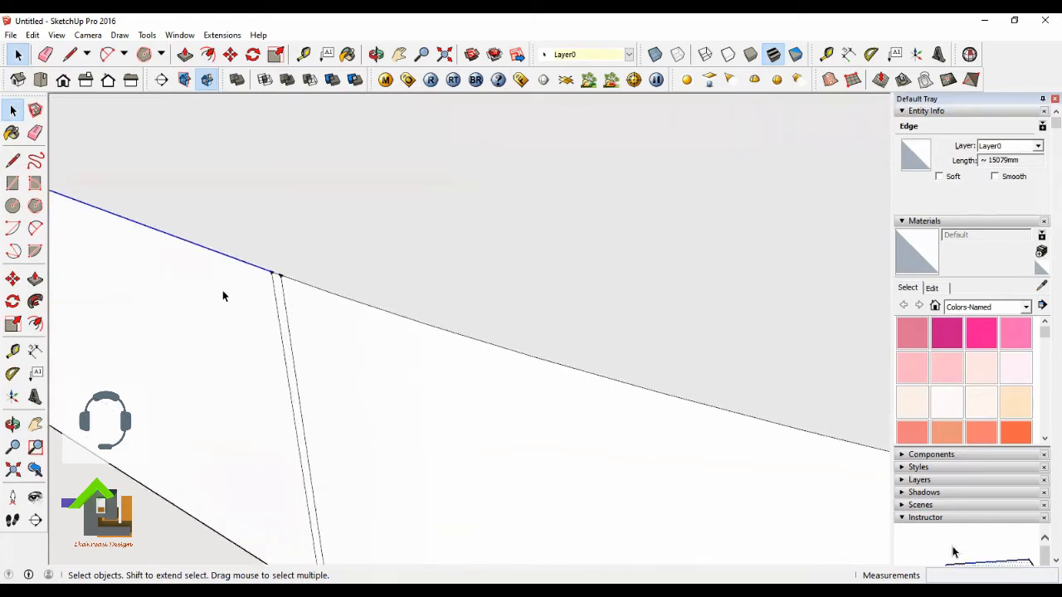
scroll(274, 286, "up", 1)
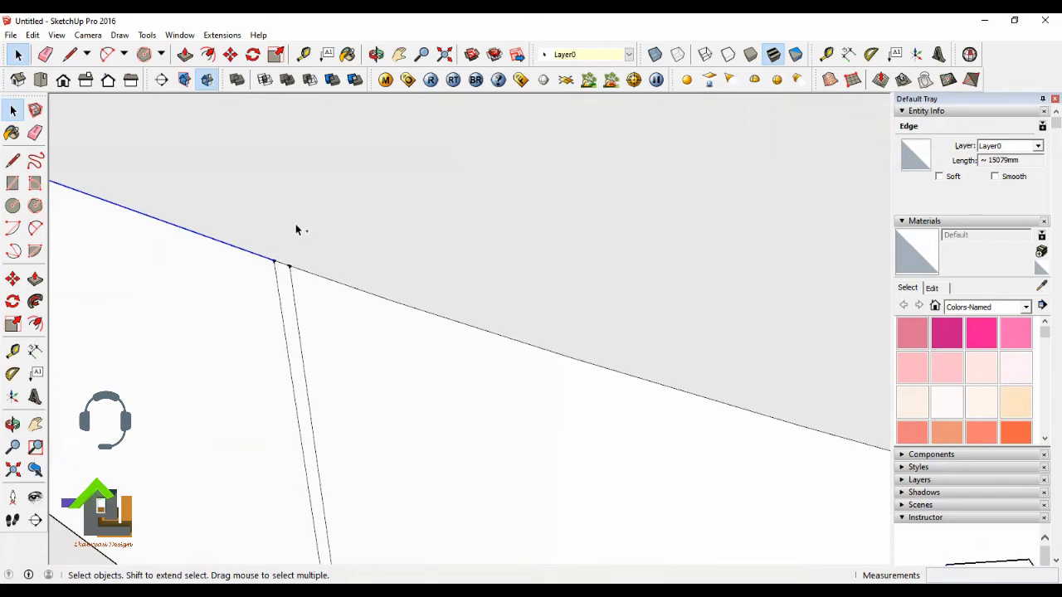
left_click(283, 267, "shift")
left_click(320, 276, "shift")
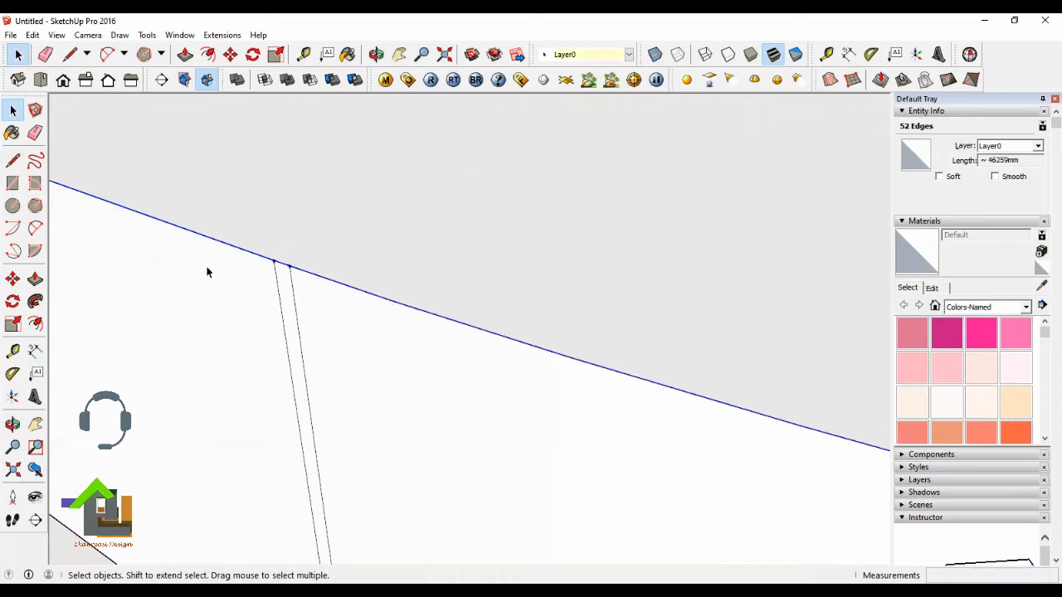
scroll(207, 272, "down", 5)
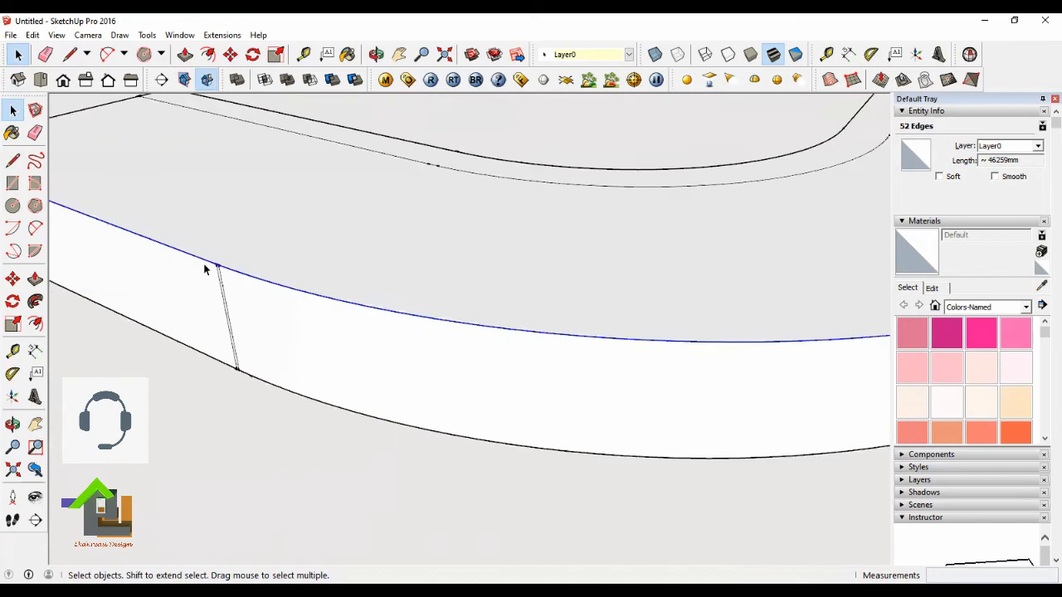
scroll(204, 266, "down", 2)
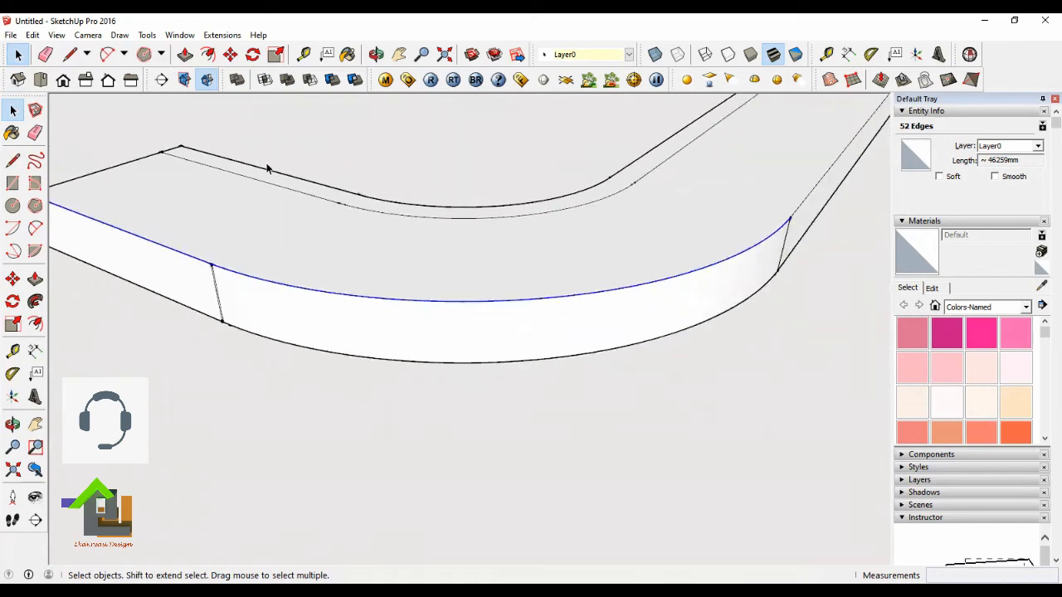
Add the tiny connecting segment between the outer arc and the long straight edge to the selection.
left_click(377, 56)
left_click_drag(645, 263, 464, 285)
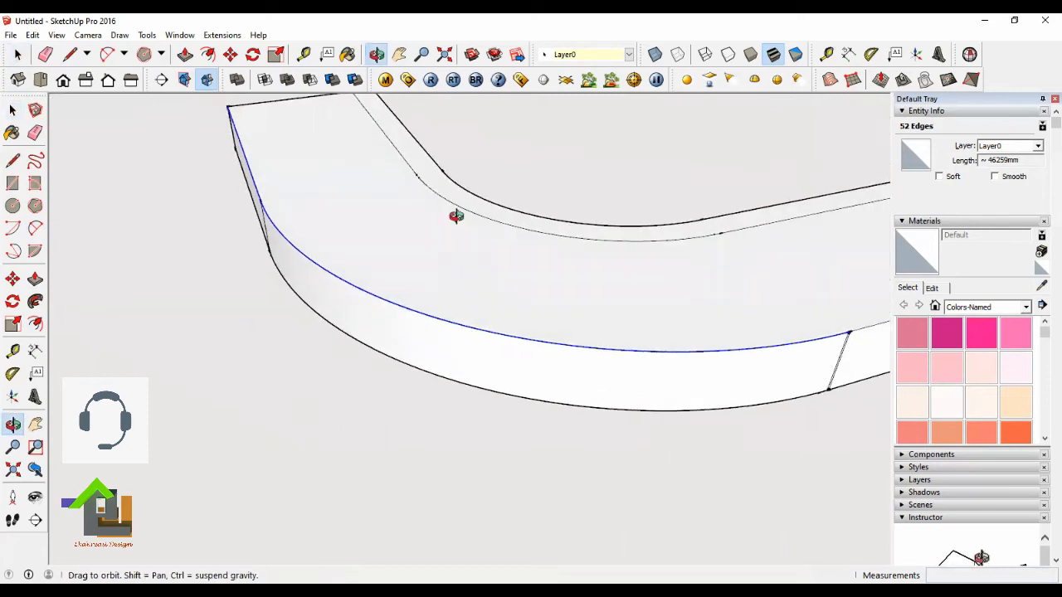
left_click(400, 55)
left_click_drag(739, 306, 519, 282)
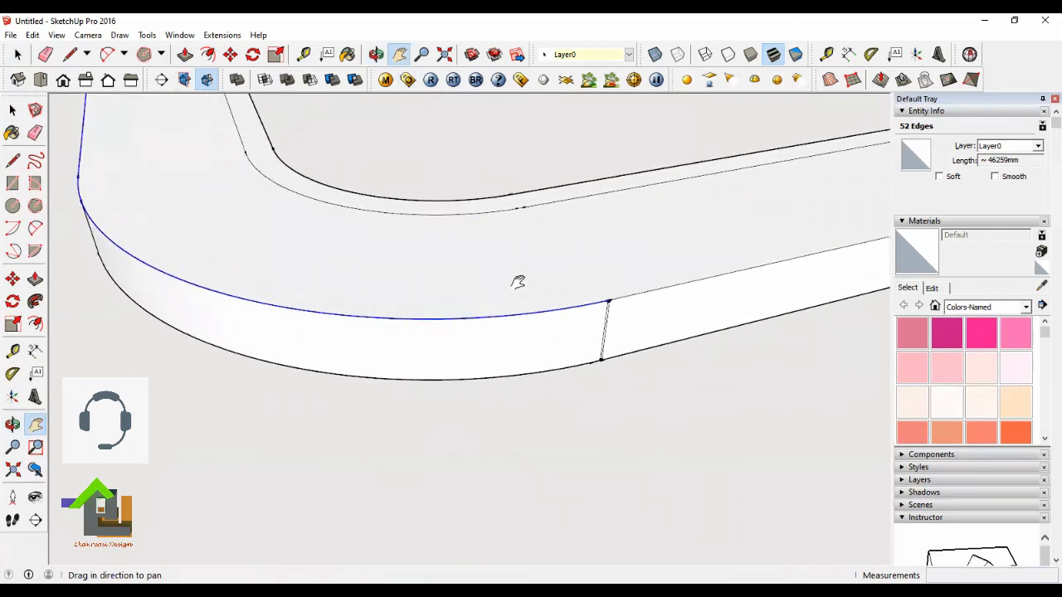
left_click_drag(609, 282, 469, 282)
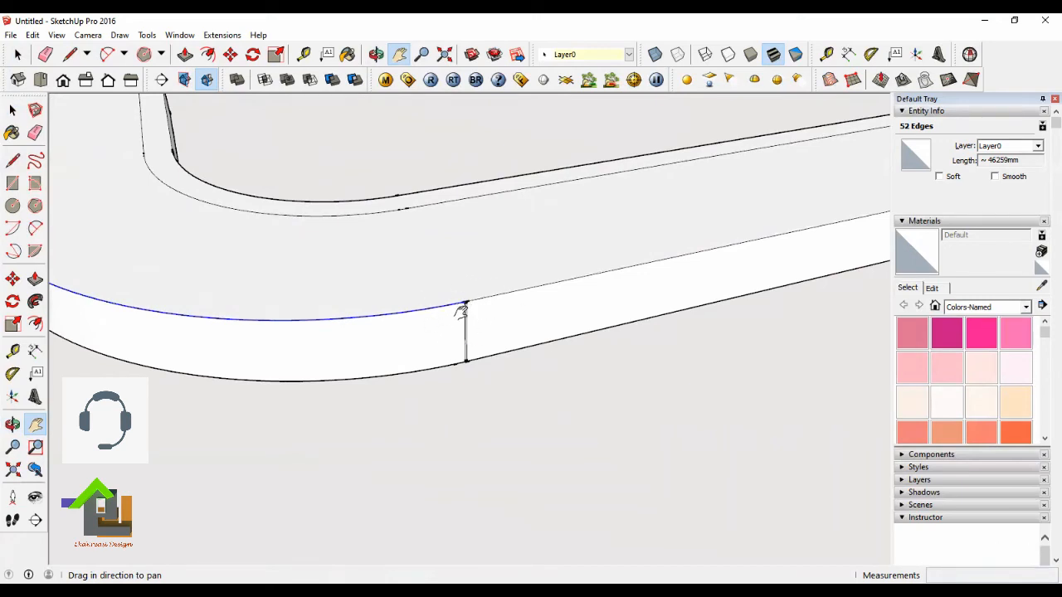
scroll(460, 311, "up", 5)
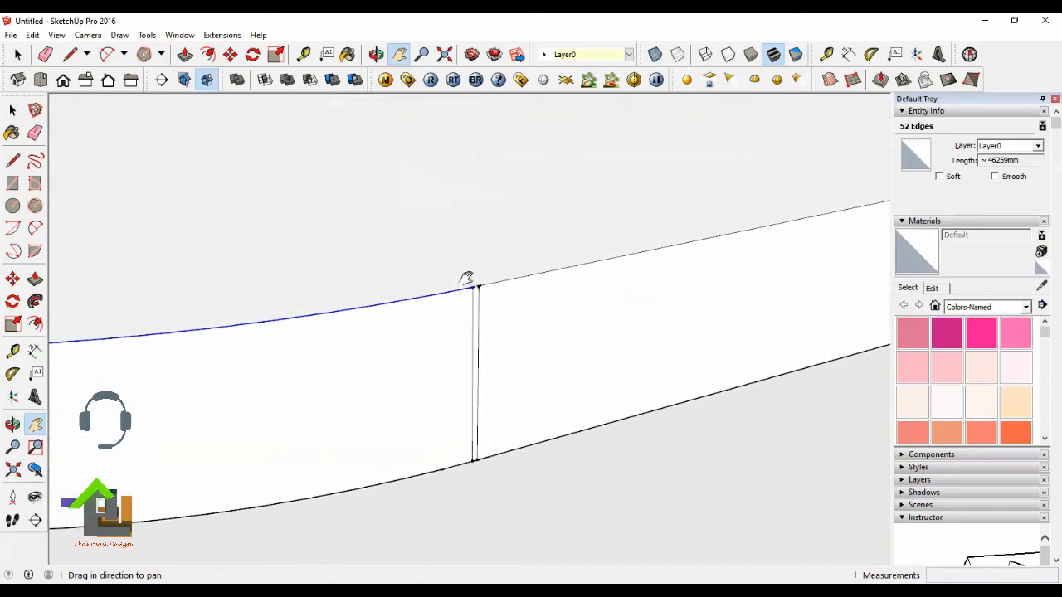
scroll(468, 278, "up", 3)
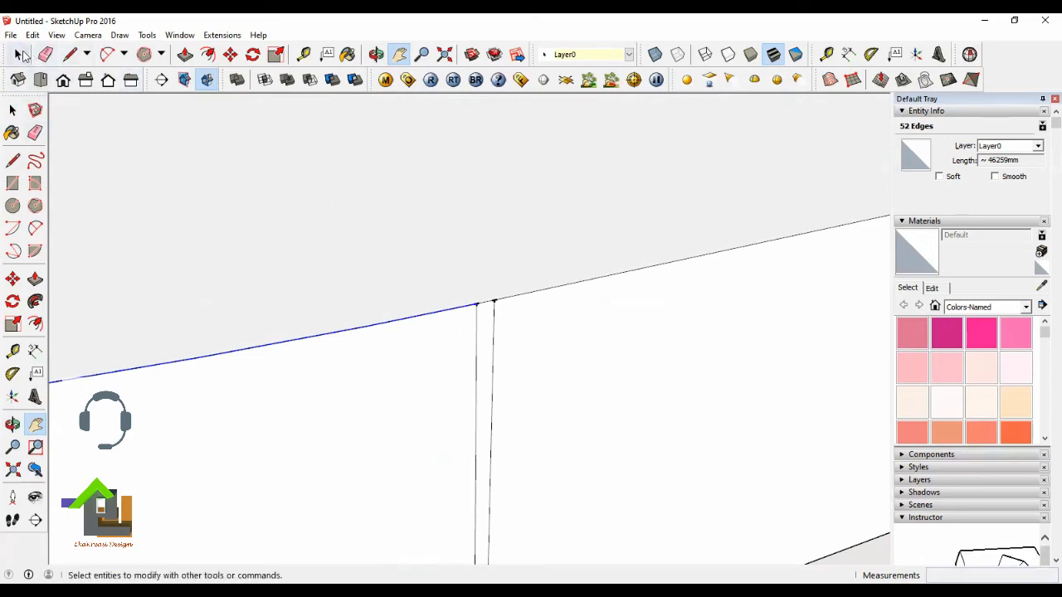
left_click(17, 56)
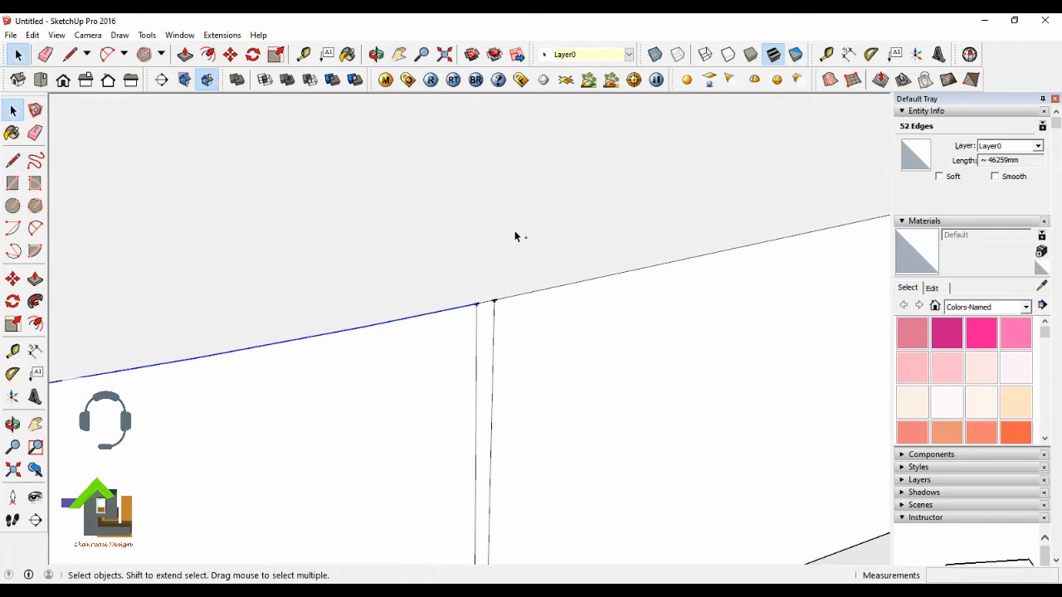
left_click(486, 304, "ctrl")
Add the outer top long straight edge to the selection and check it through to its far end.
scroll(409, 373, "down", 4)
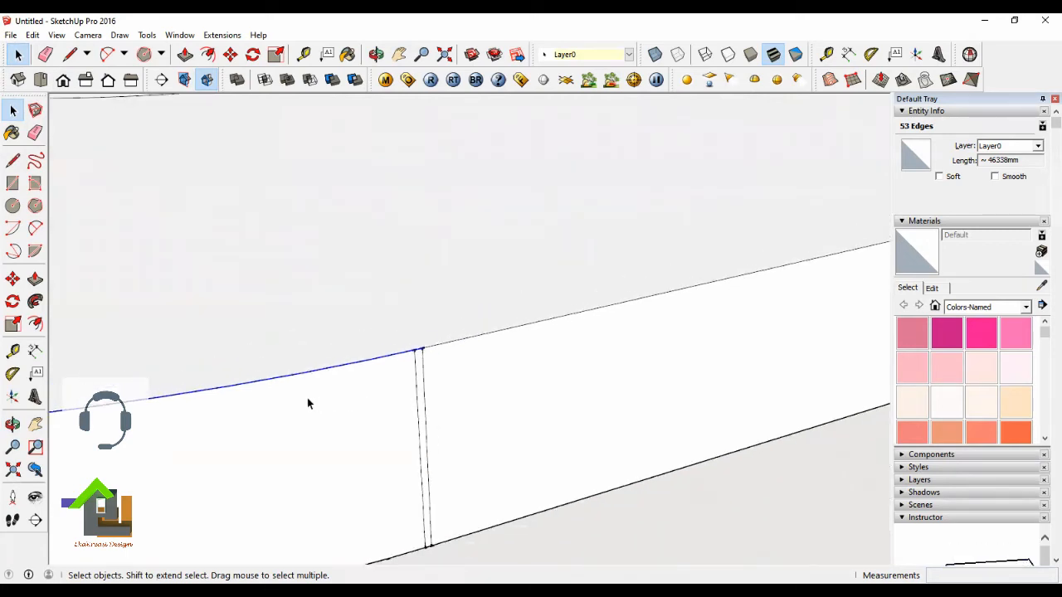
scroll(309, 404, "down", 2)
scroll(526, 357, "up", 4)
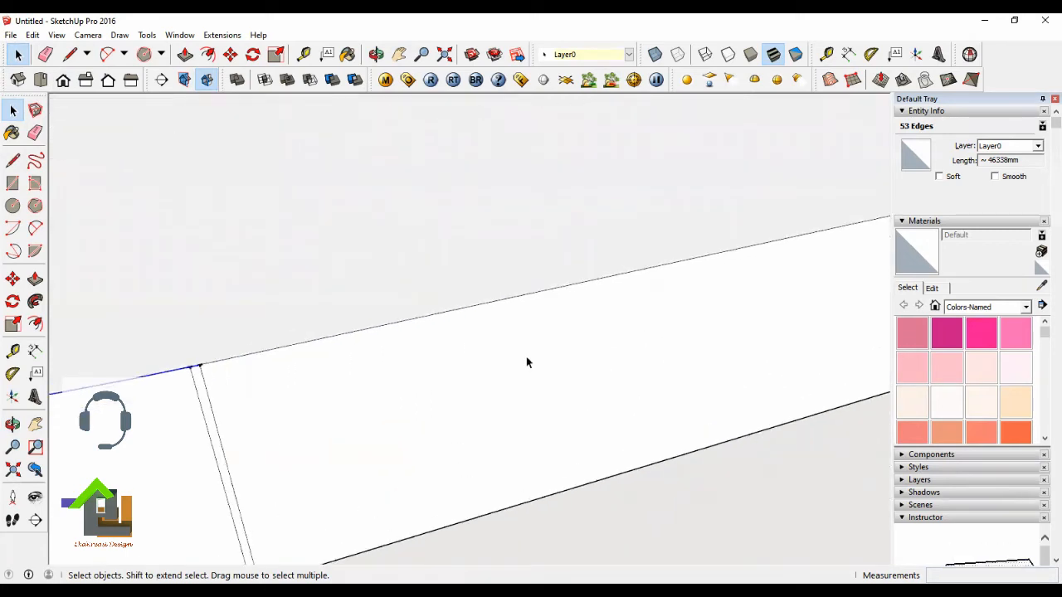
left_click(416, 317, "ctrl")
scroll(232, 427, "down", 5)
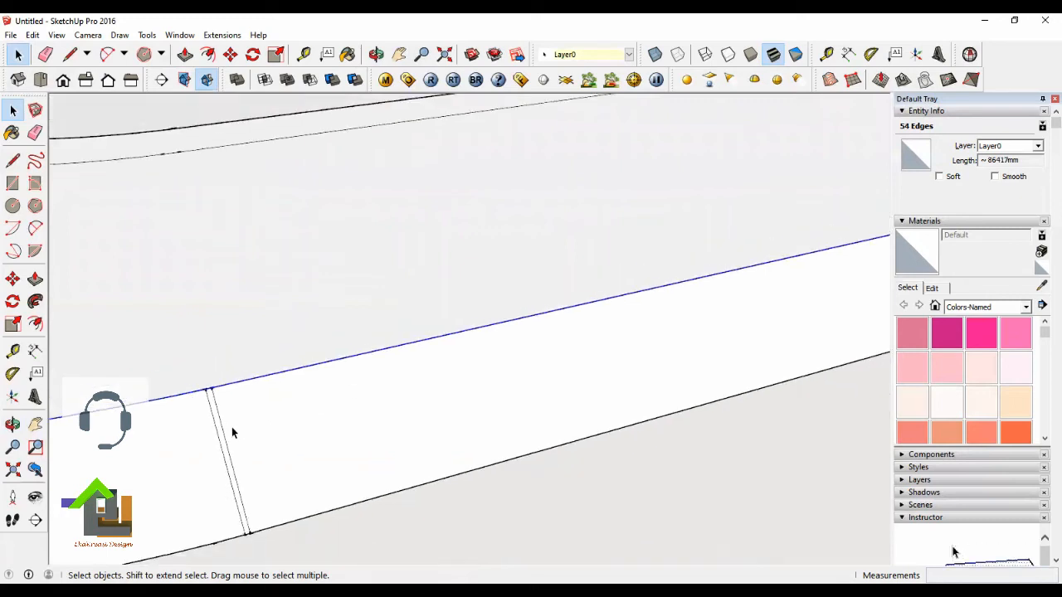
scroll(226, 424, "down", 3)
scroll(738, 292, "up", 6)
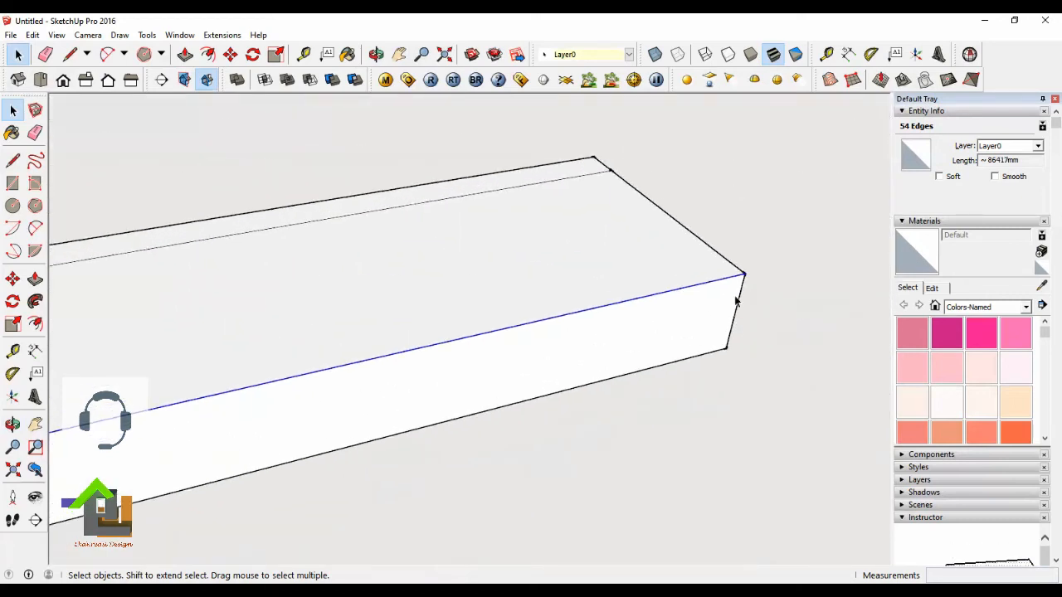
Examine the selected outer top edge chain from several sides, including up close at the arc junction.
scroll(734, 292, "down", 1)
left_click(377, 54)
left_click_drag(426, 225, 739, 277)
scroll(580, 242, "down", 5)
left_click_drag(564, 249, 490, 296)
left_click_drag(399, 344, 329, 401)
scroll(328, 401, "up", 8)
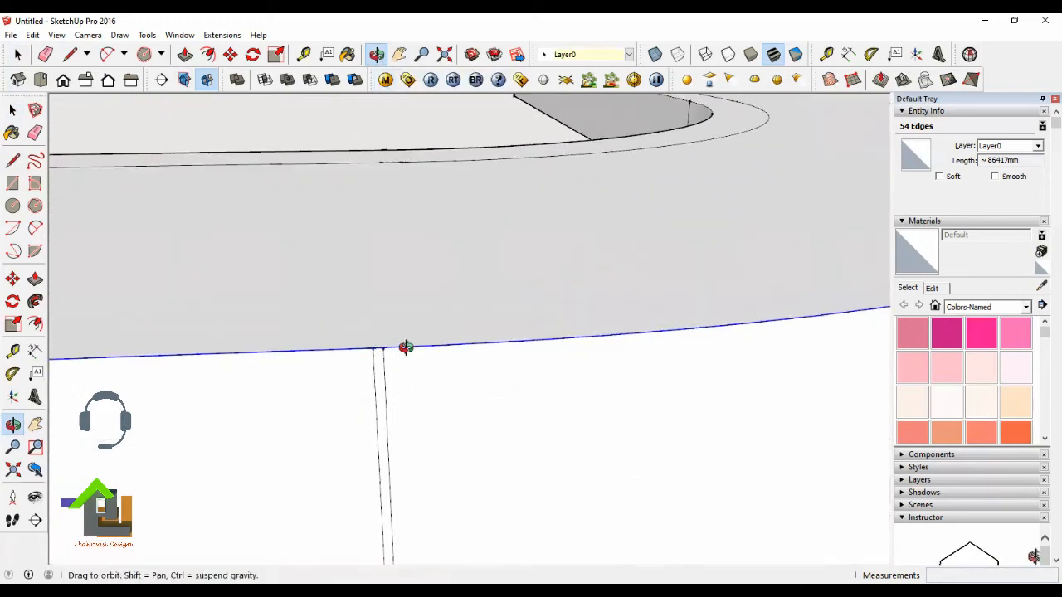
scroll(410, 338, "down", 10)
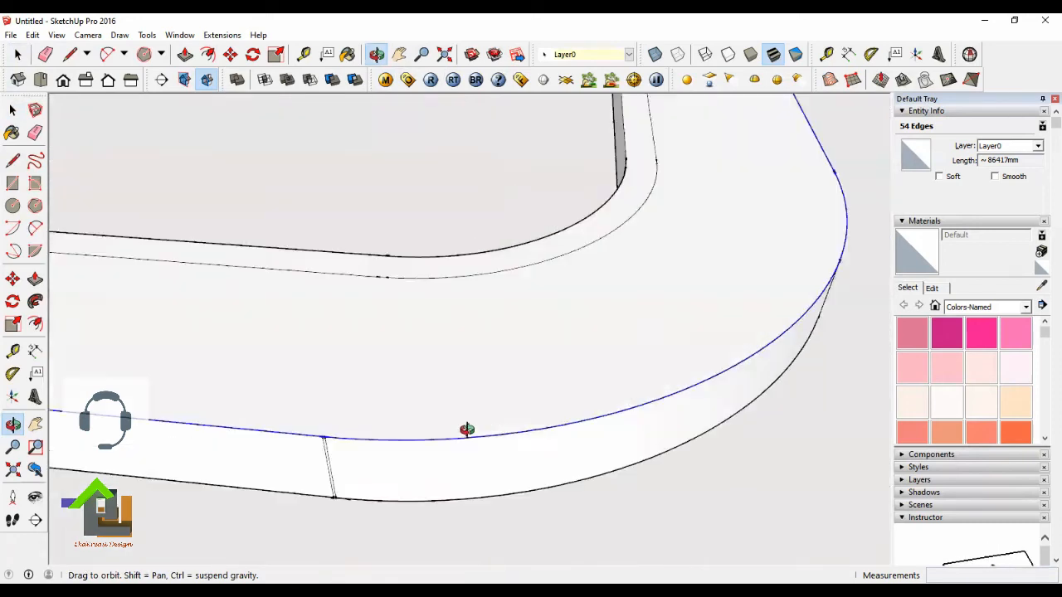
left_click_drag(467, 430, 472, 455)
scroll(487, 345, "down", 3)
left_click_drag(487, 345, 474, 369)
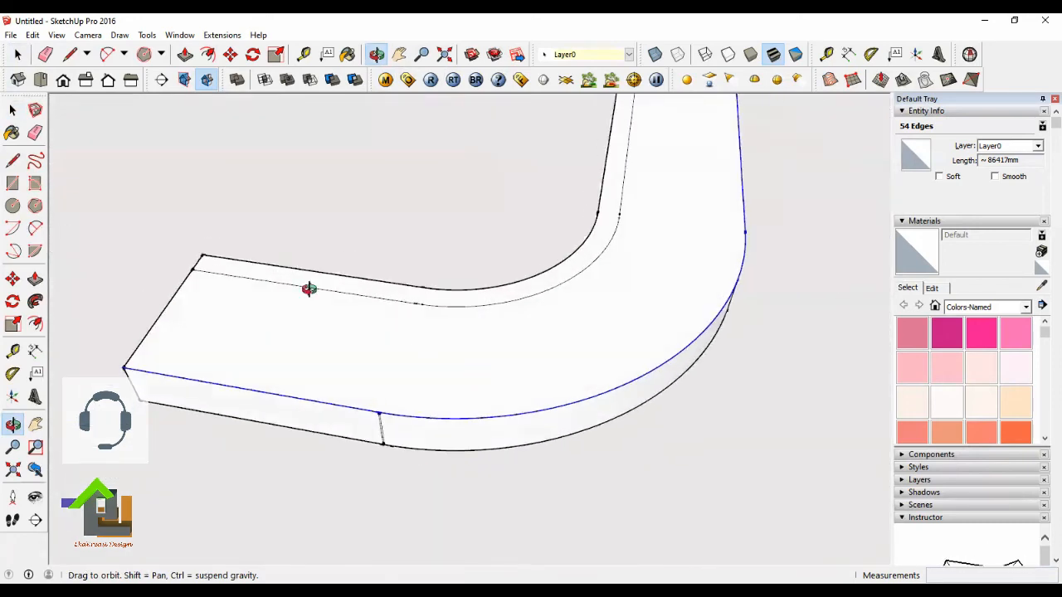
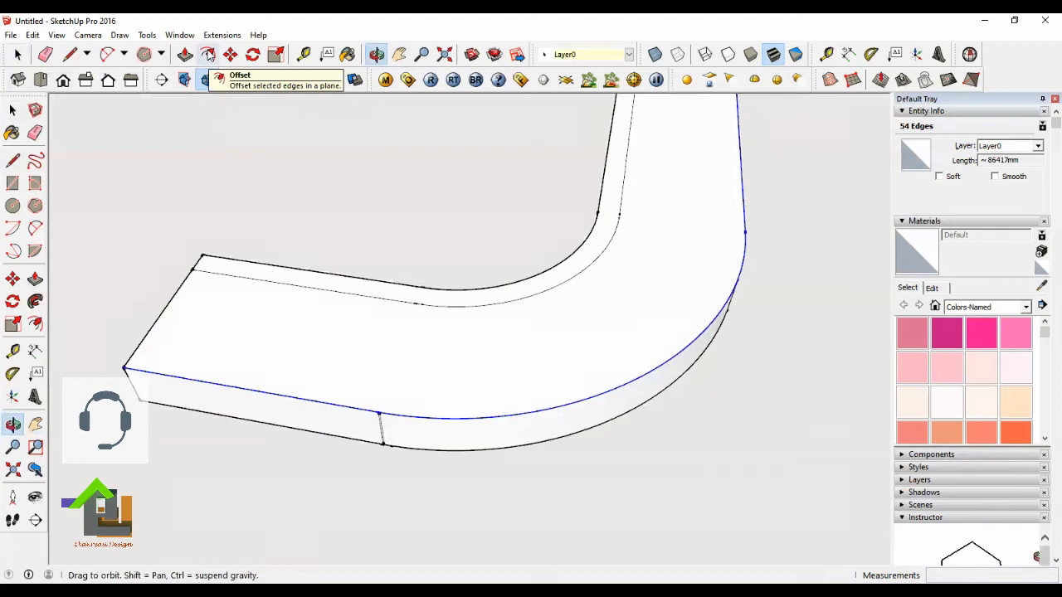
Offset the selected outer top edge chain inward by 1500 mm and clear the selection.
left_click(208, 54)
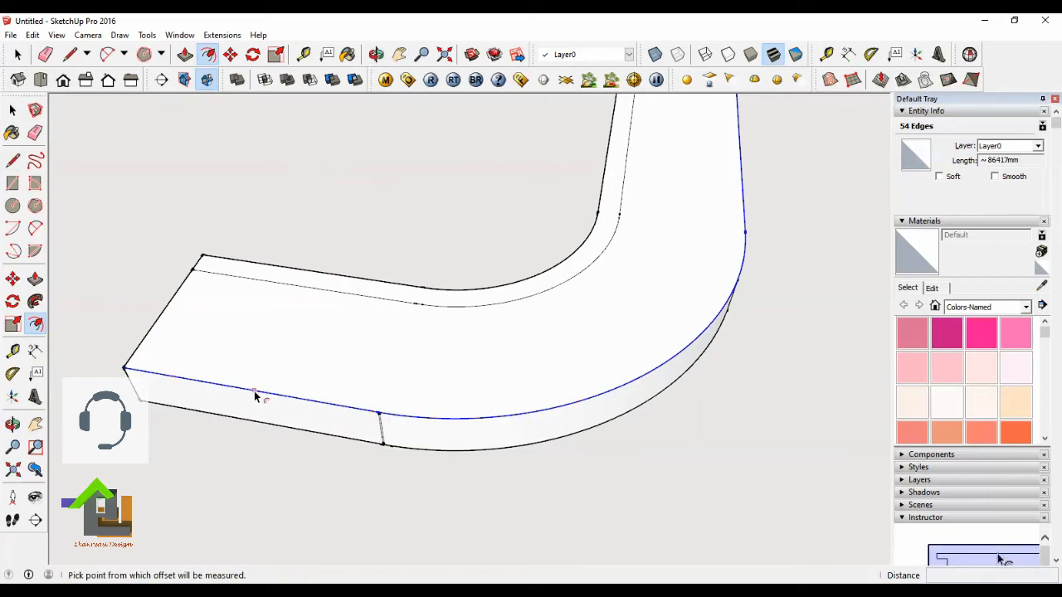
left_click(541, 409)
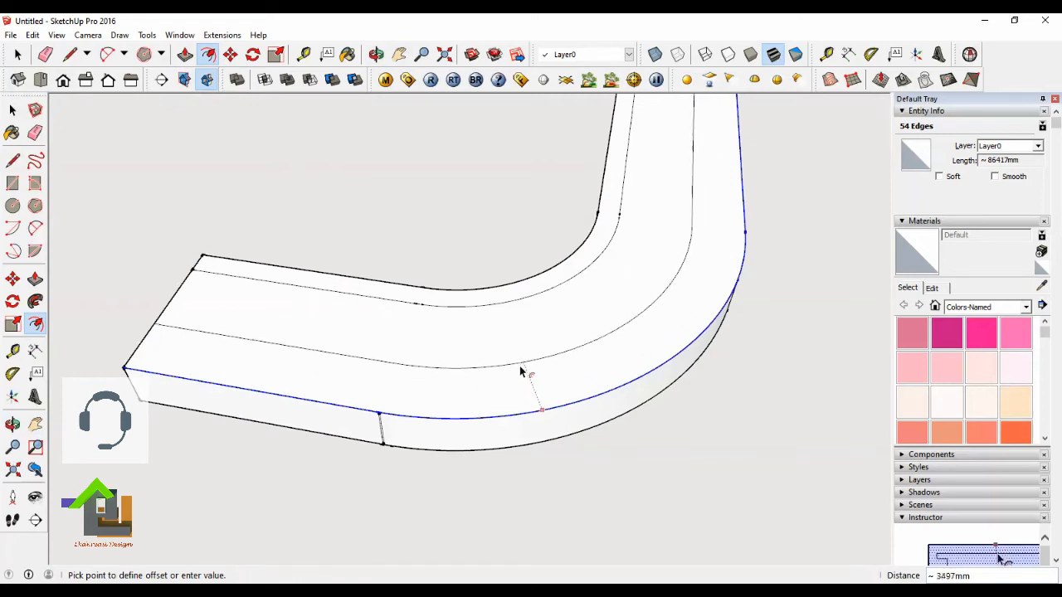
type("1500")
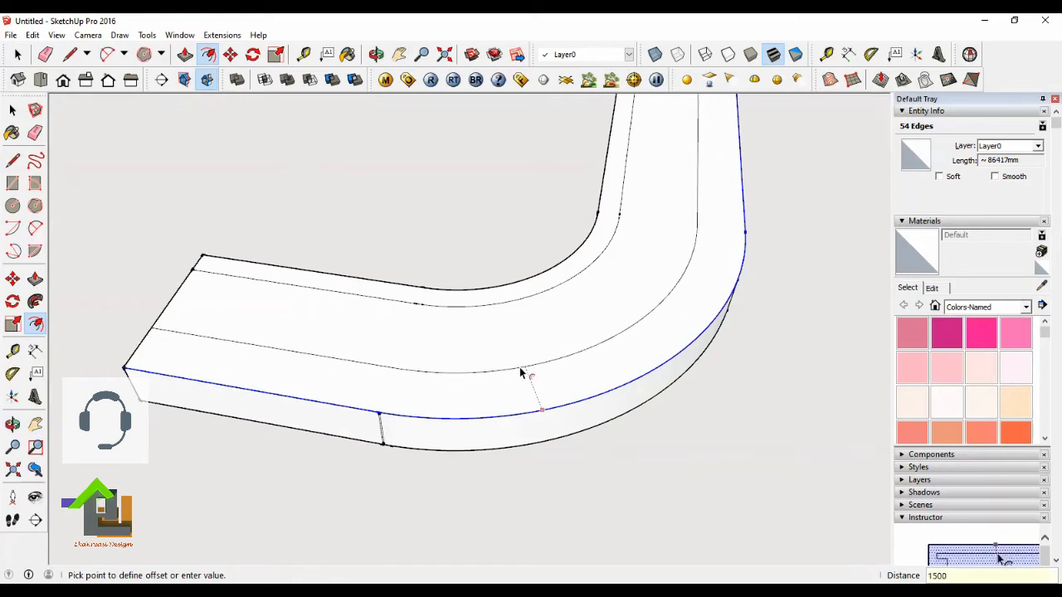
key("Return")
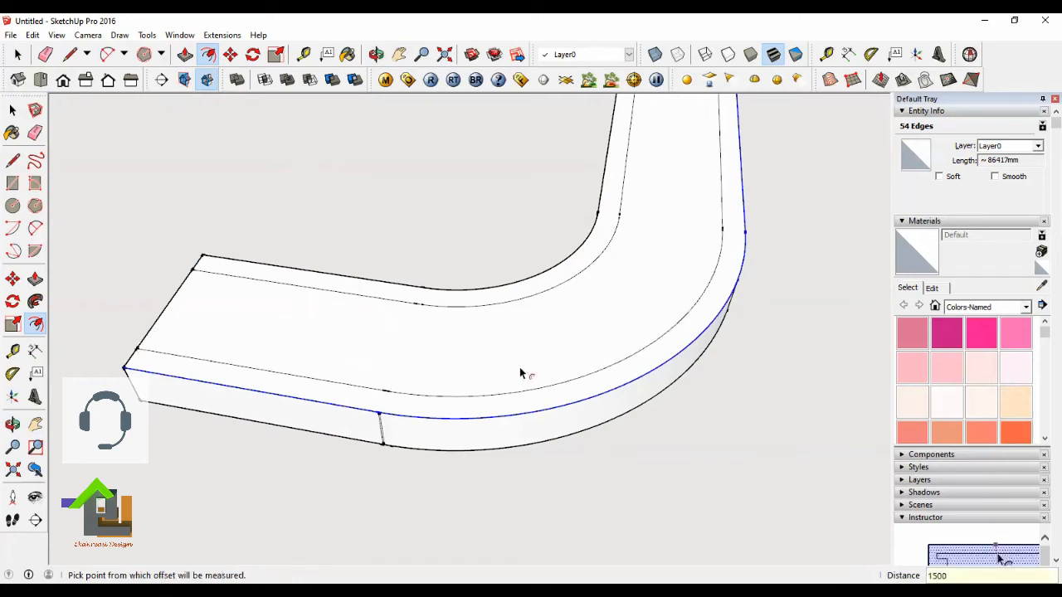
left_click(17, 54)
left_click(337, 101)
Select the central top face between the two offset lines and push it down 200 mm.
left_click(376, 53)
left_click_drag(465, 340, 368, 374)
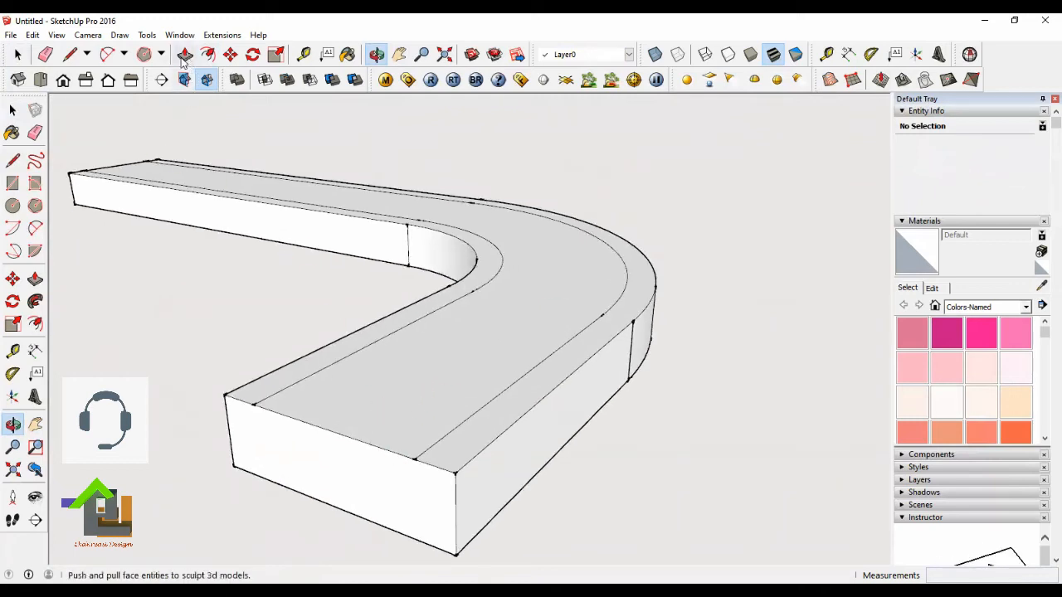
left_click(17, 54)
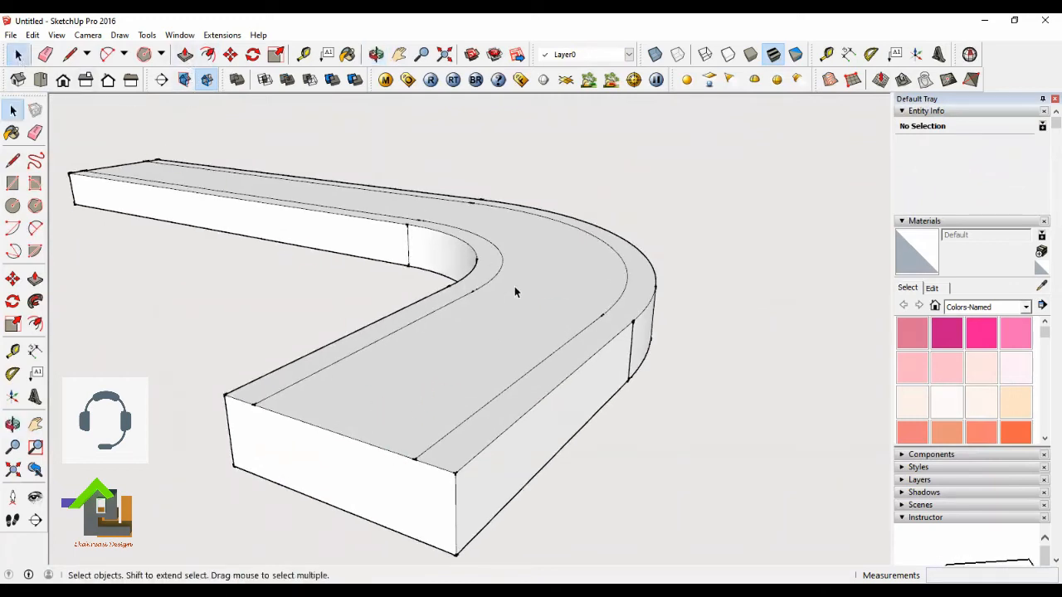
left_click(376, 54)
left_click_drag(573, 297, 744, 231)
right_click(744, 231)
left_click(759, 238)
left_click(543, 329)
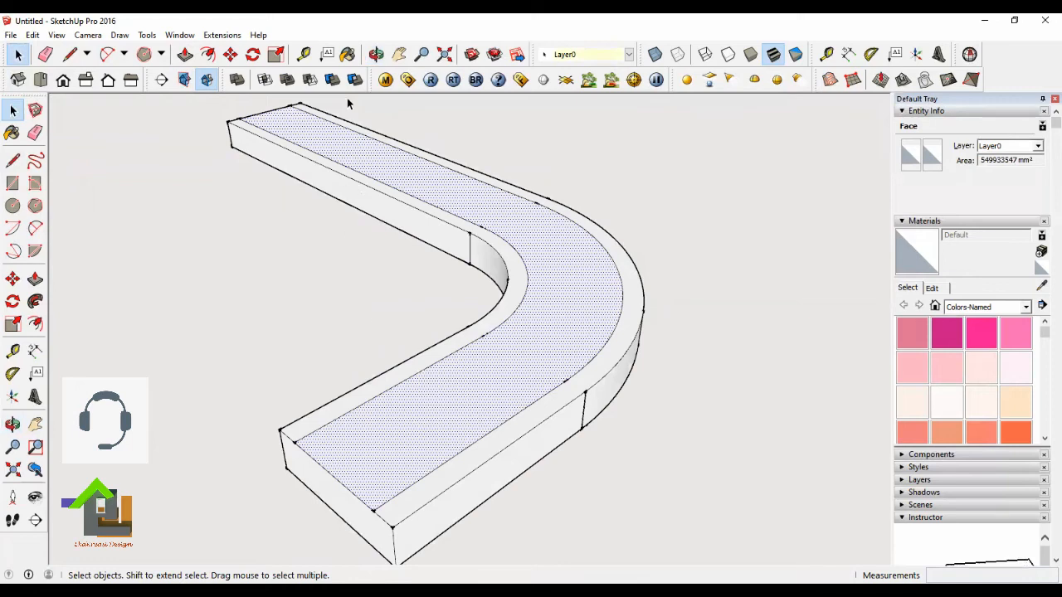
left_click(376, 53)
left_click_drag(498, 230, 360, 135)
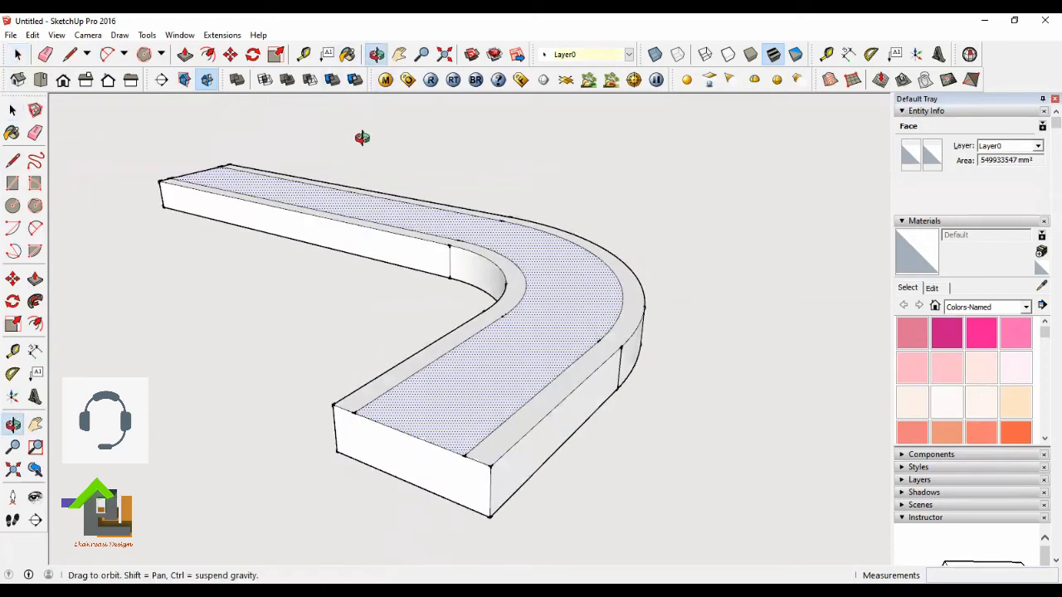
left_click(184, 55)
left_click(477, 374)
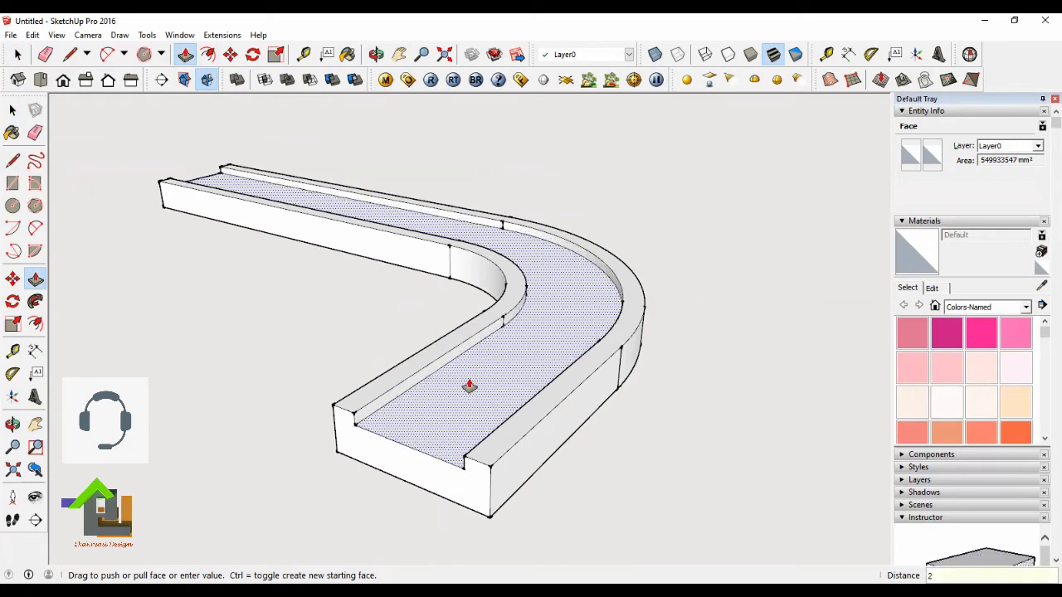
key("Return")
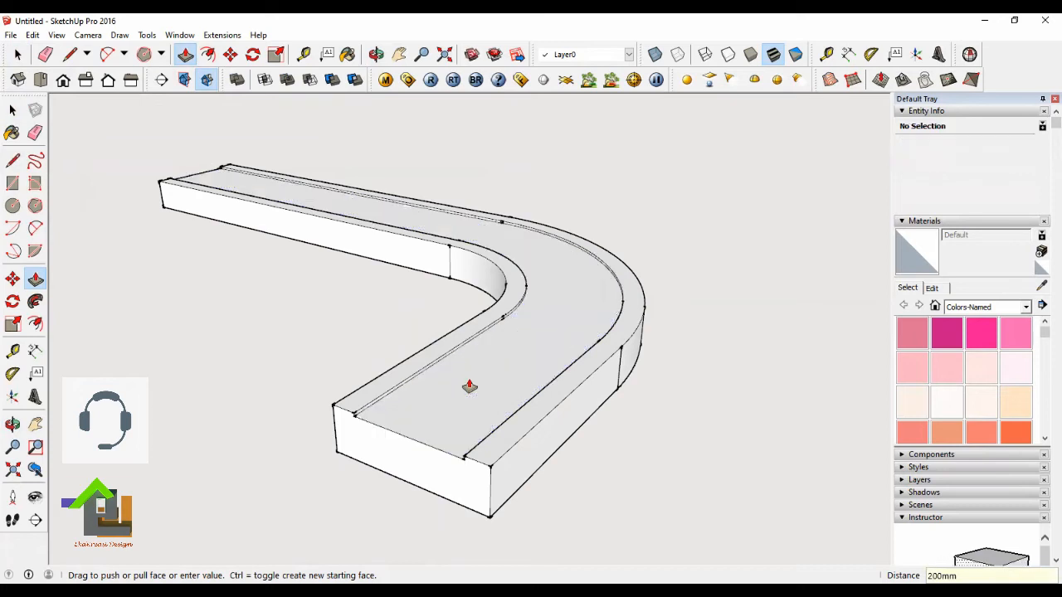
Push the recessed central face down a further 100 mm.
scroll(500, 379, "up", 5)
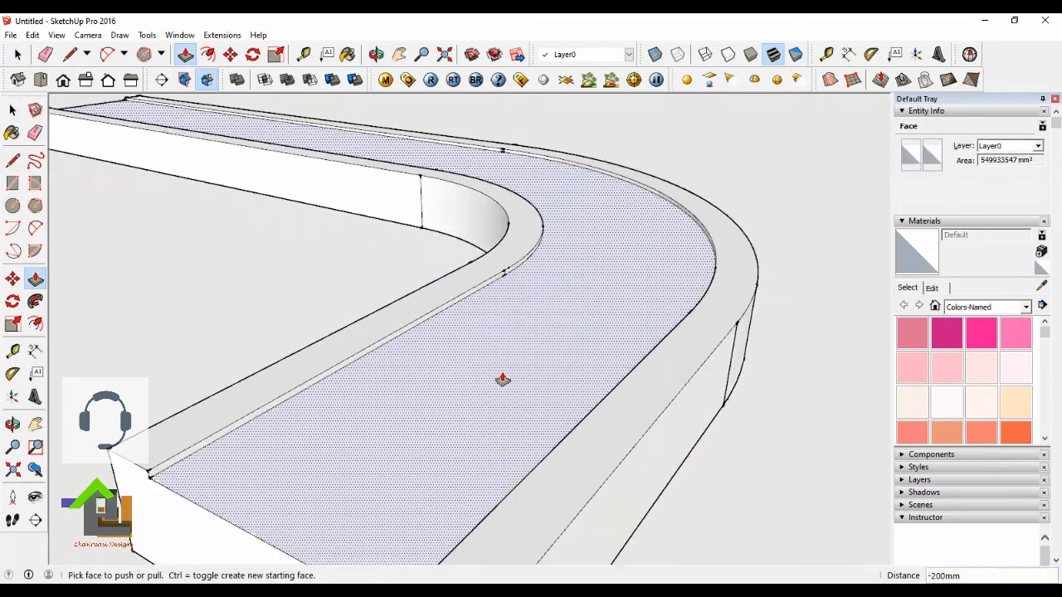
scroll(539, 282, "down", 3)
scroll(445, 351, "up", 1)
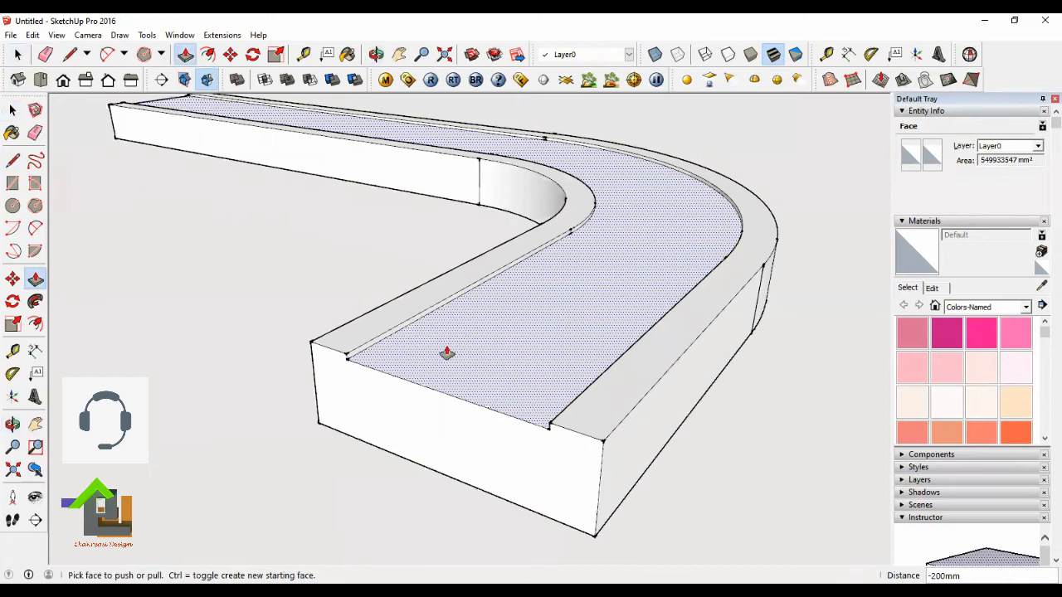
left_click(446, 352)
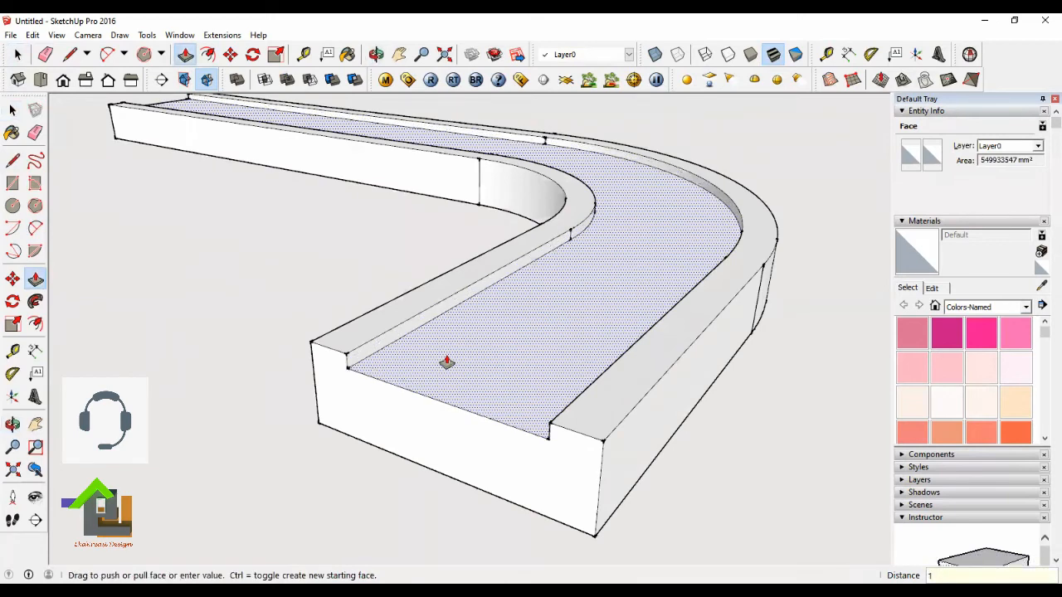
key("Return")
left_click(17, 54)
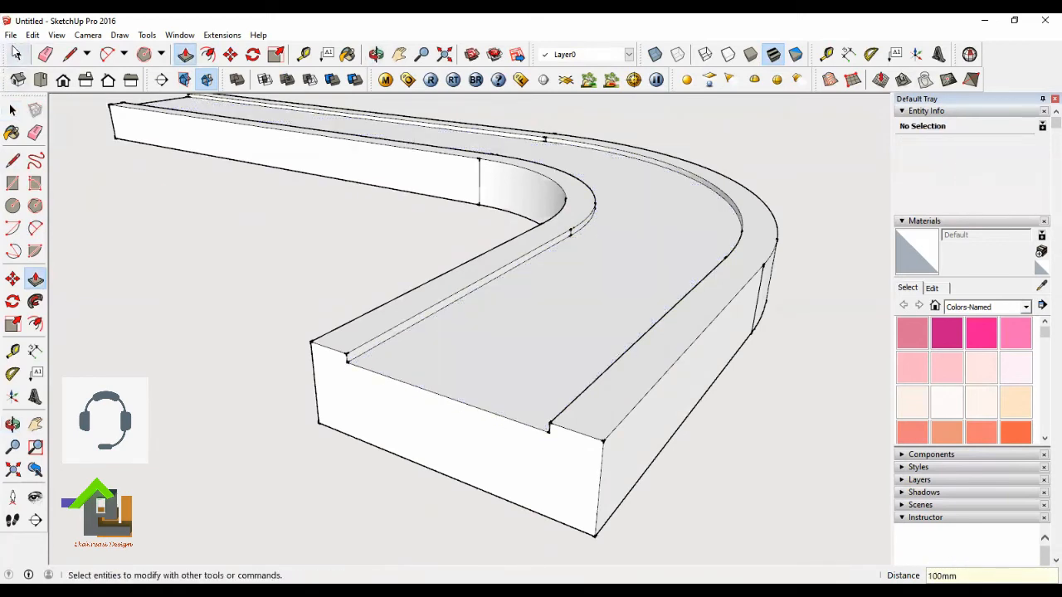
scroll(286, 336, "up", 5)
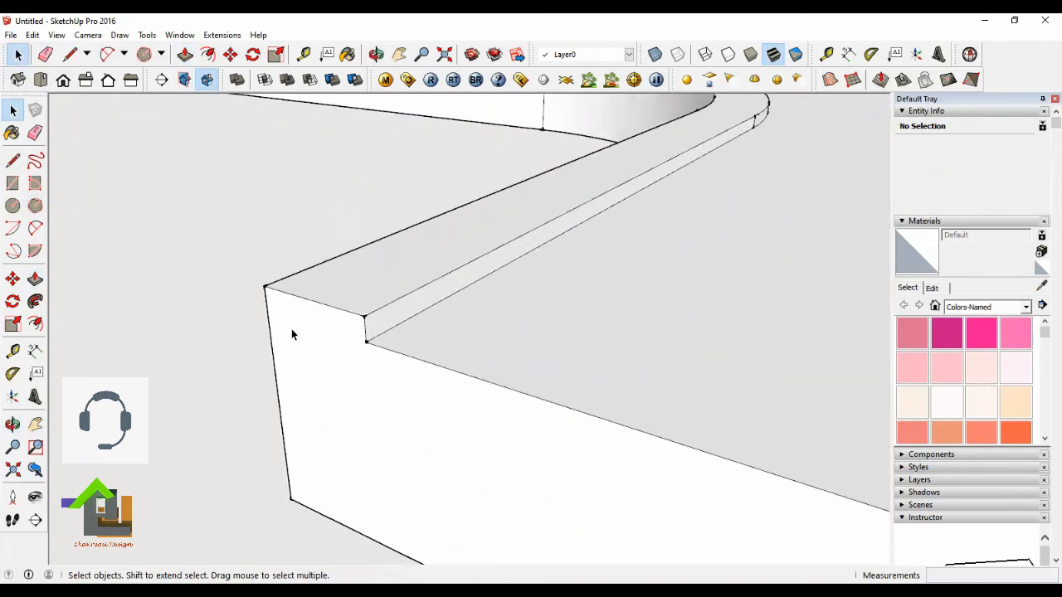
Measure the height of the recess step at the end face with a linear dimension, without placing it.
left_click(34, 352)
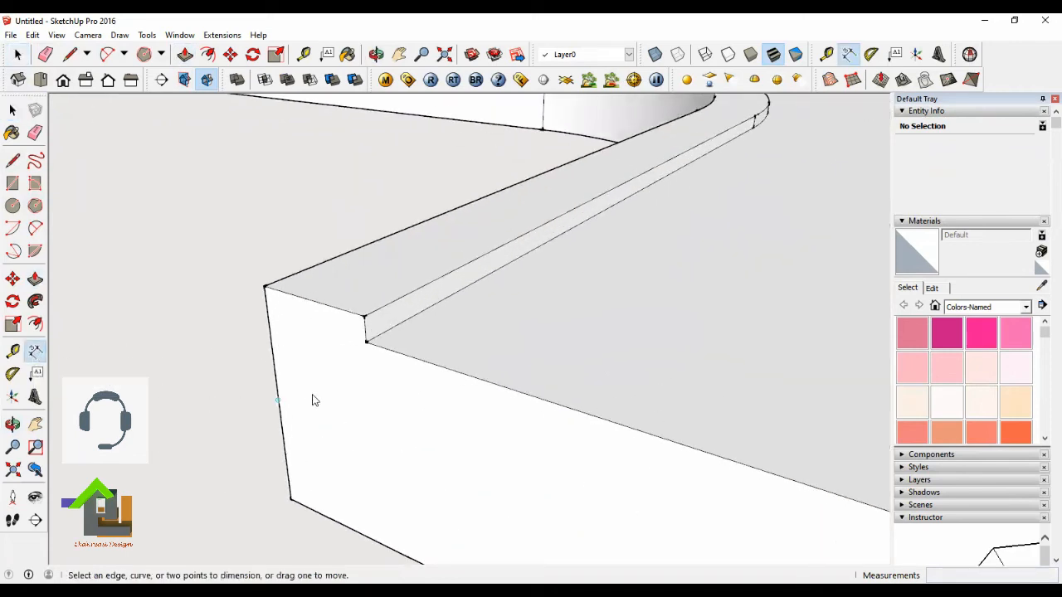
left_click(367, 343)
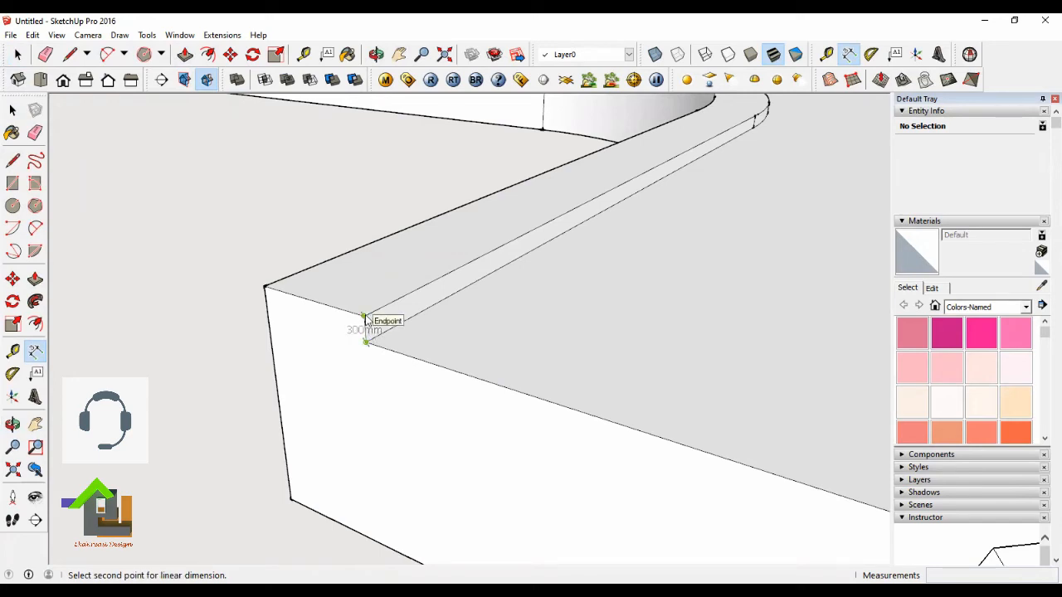
left_click(363, 319)
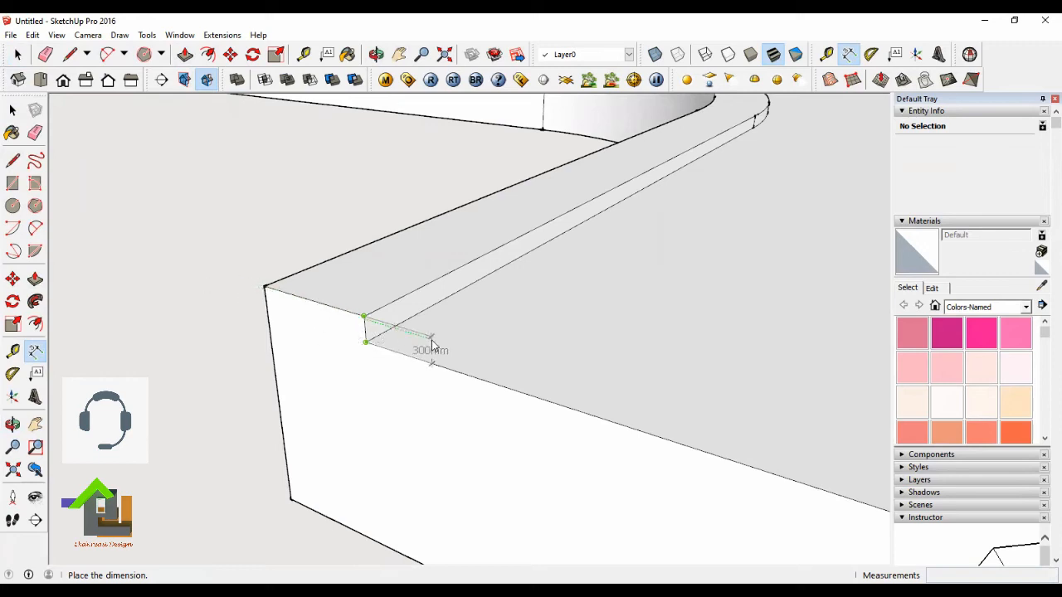
scroll(431, 344, "up", 5)
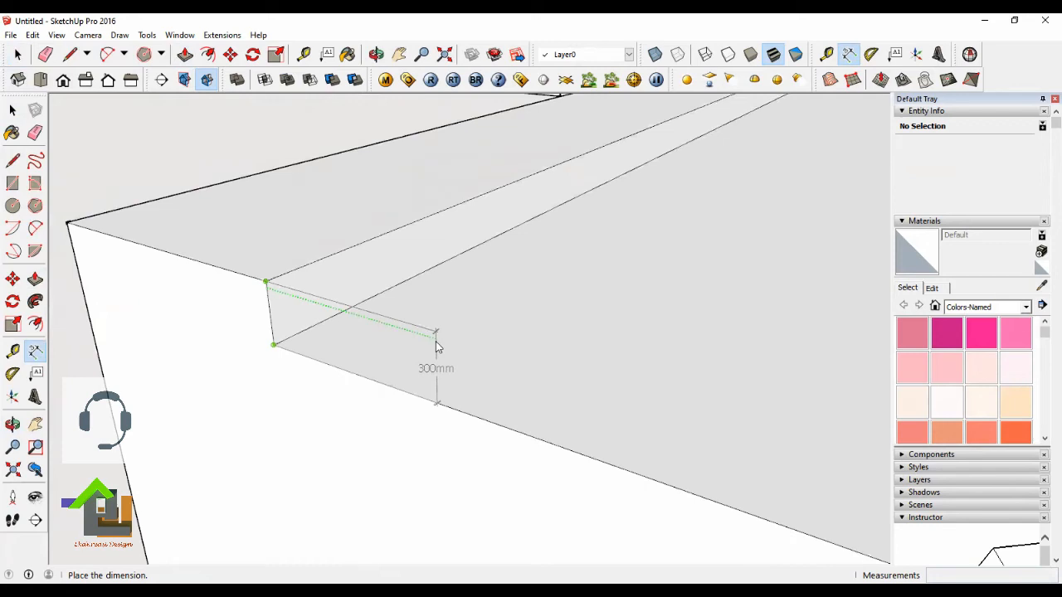
scroll(428, 353, "down", 2)
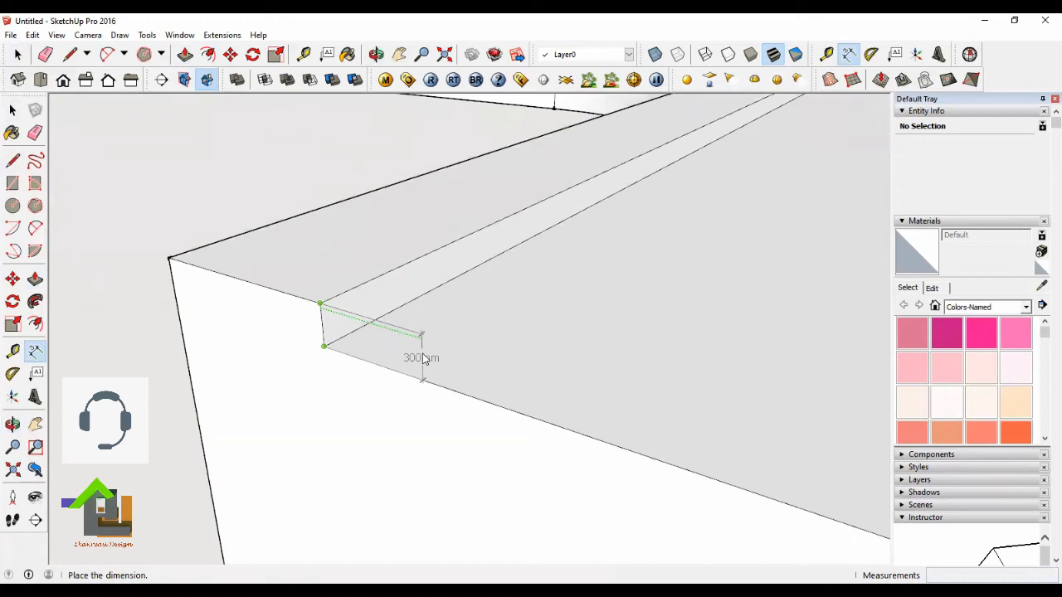
key("Escape")
middle_click_drag(422, 358, 95, 165)
key("space")
left_click(14, 50)
scroll(370, 460, "down", 4)
left_click(765, 214)
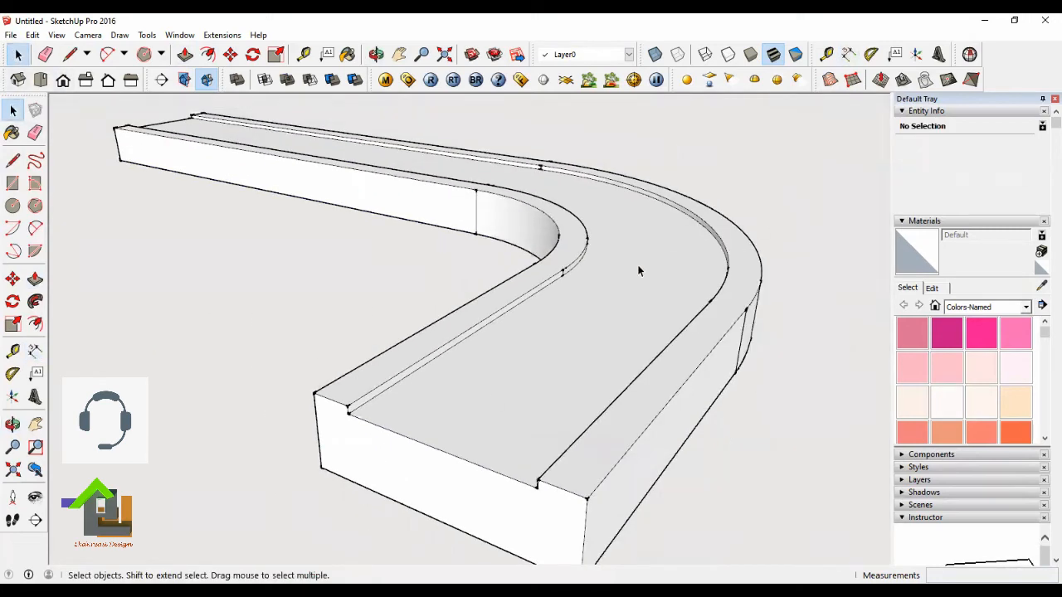
Examine the recessed central strip and its raised borders from the end face and along the curve.
scroll(632, 271, "up", 2)
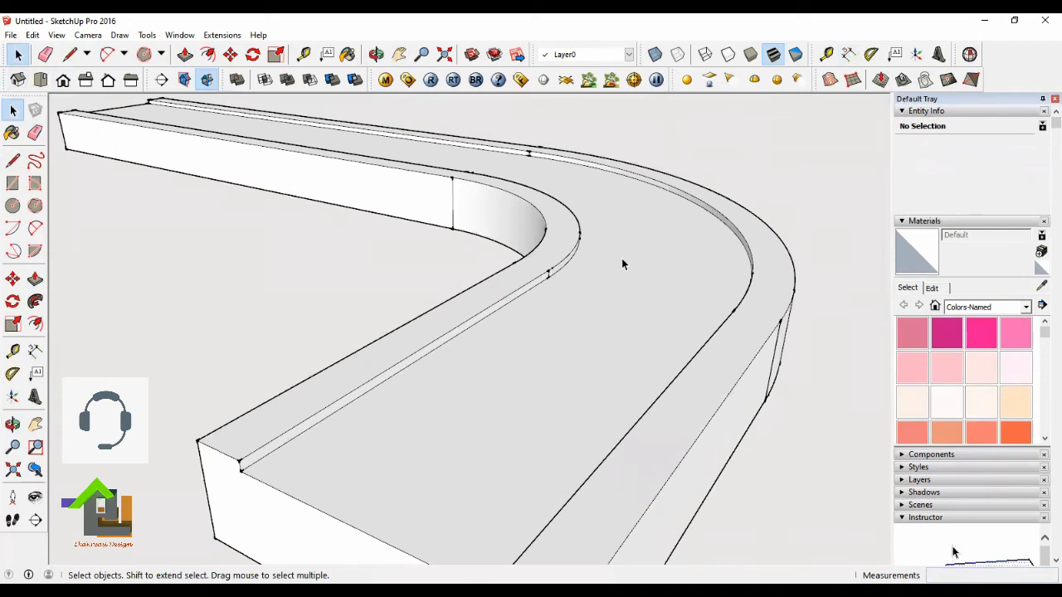
scroll(622, 263, "down", 2)
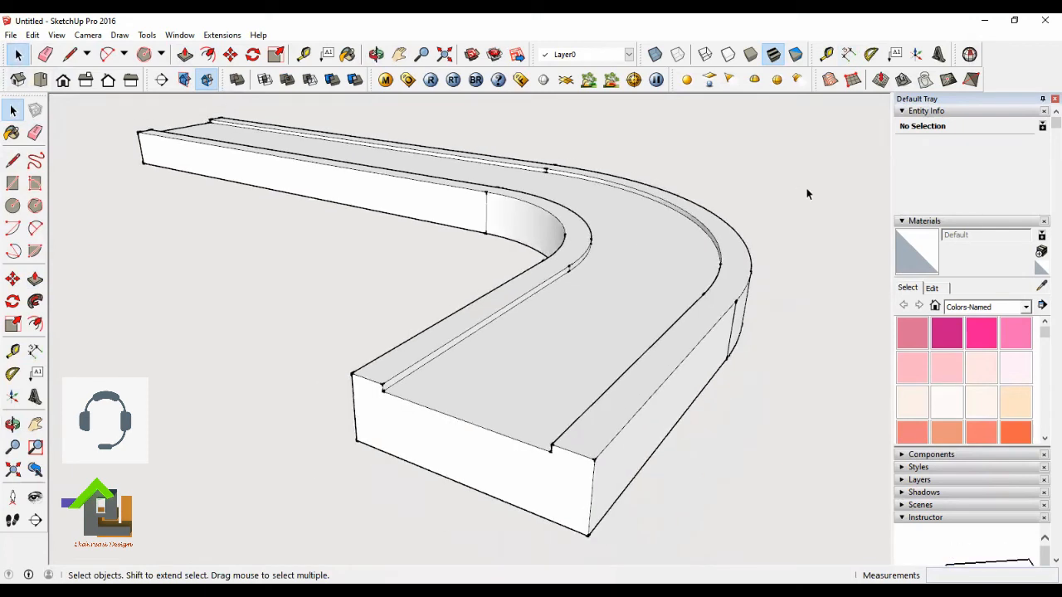
left_click(377, 54)
left_click_drag(632, 234, 571, 486)
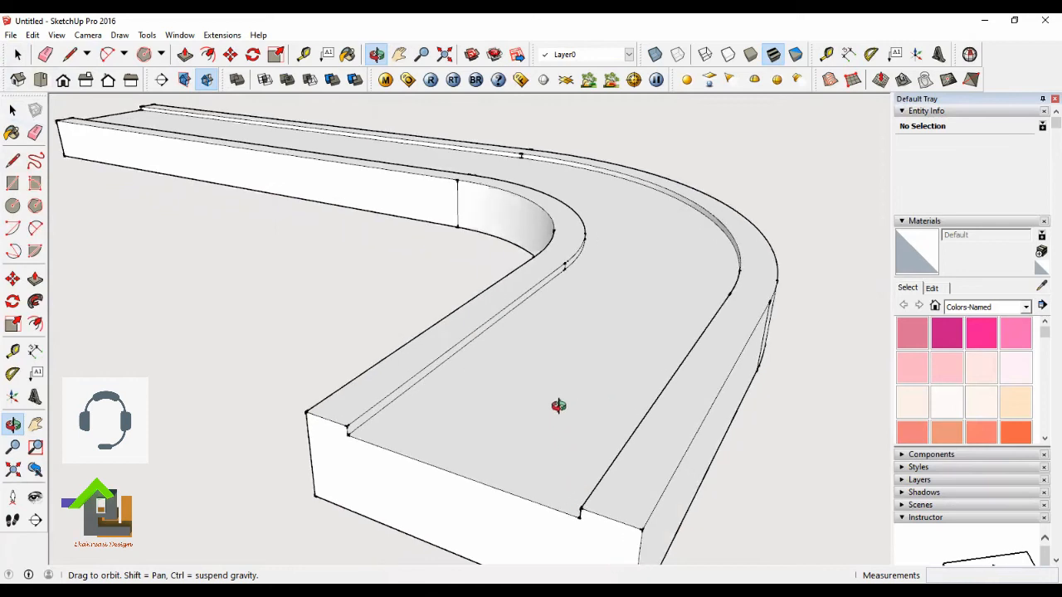
left_click_drag(559, 407, 644, 332)
left_click_drag(583, 315, 628, 290)
scroll(627, 289, "up", 1)
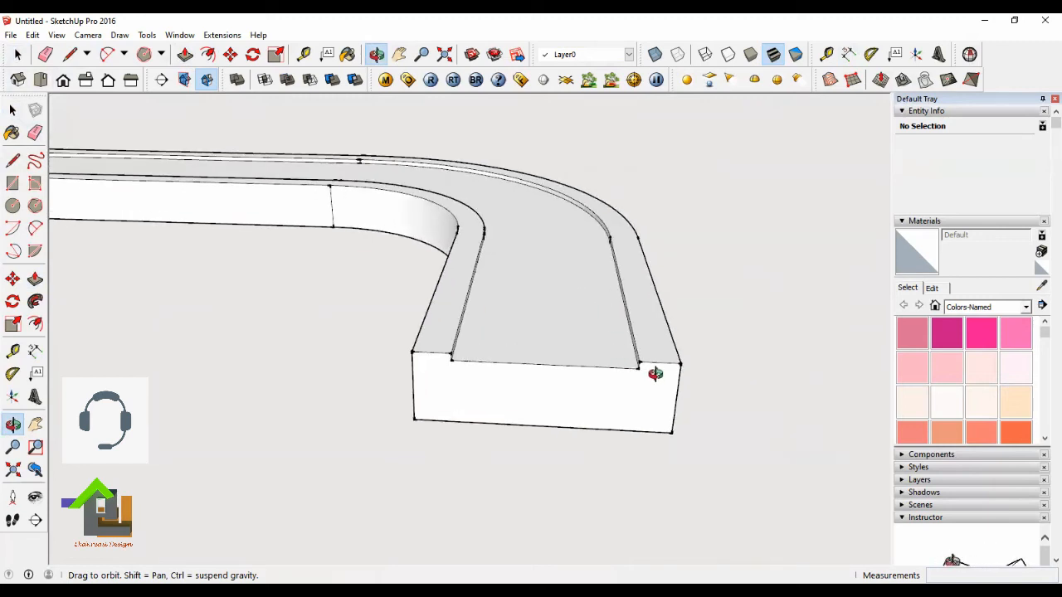
left_click_drag(576, 324, 648, 380)
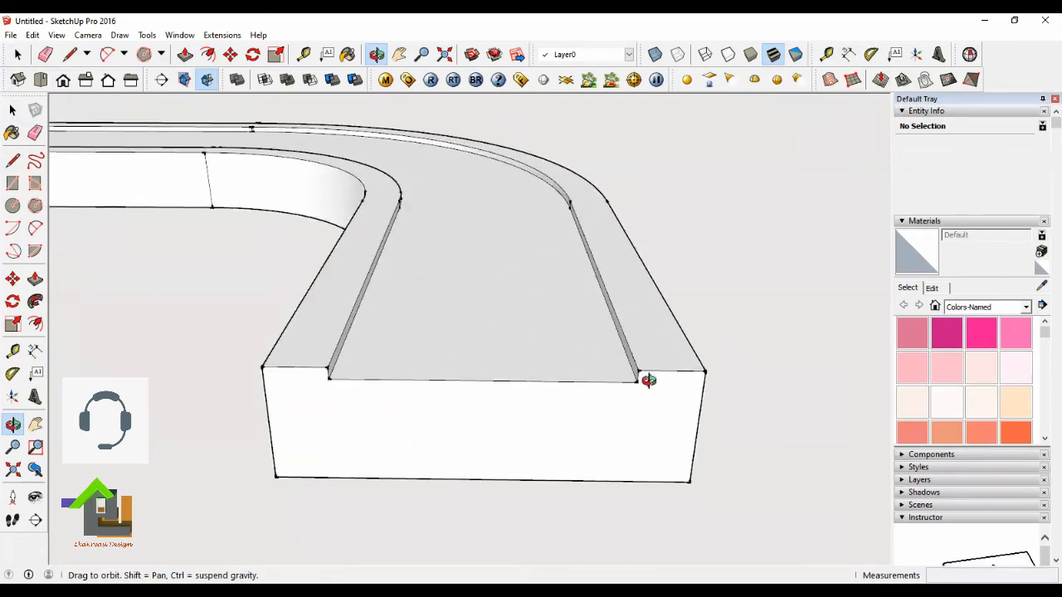
scroll(642, 381, "up", 4)
scroll(513, 324, "down", 6)
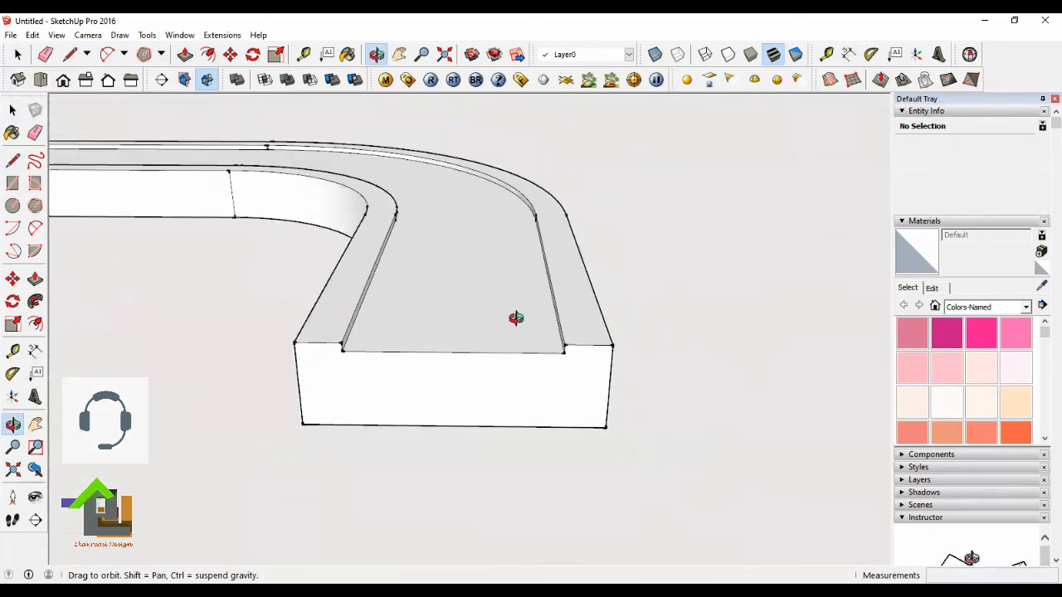
scroll(506, 315, "down", 2)
scroll(557, 337, "up", 4)
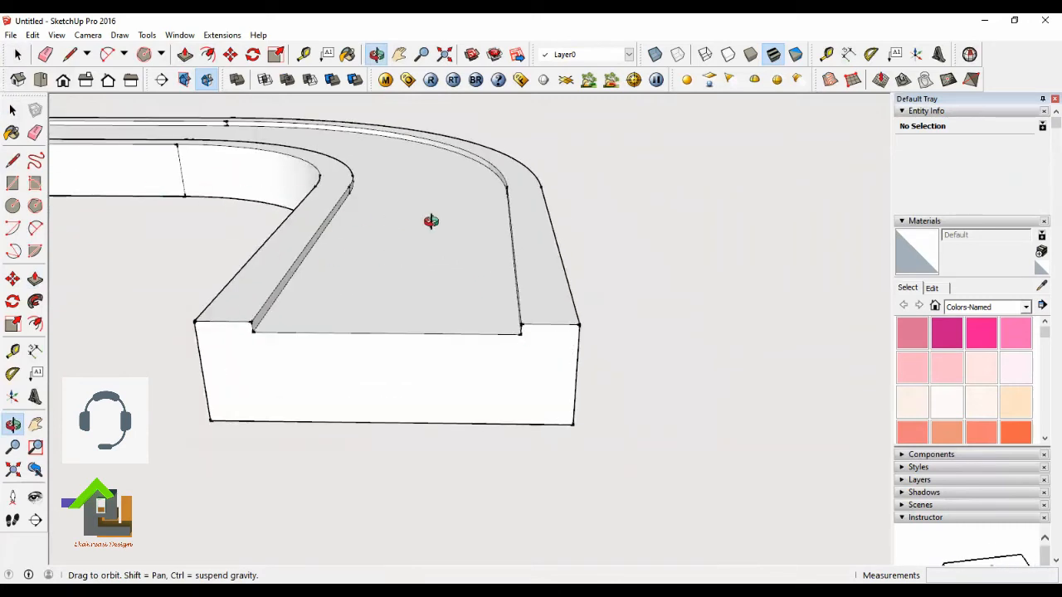
left_click(17, 53)
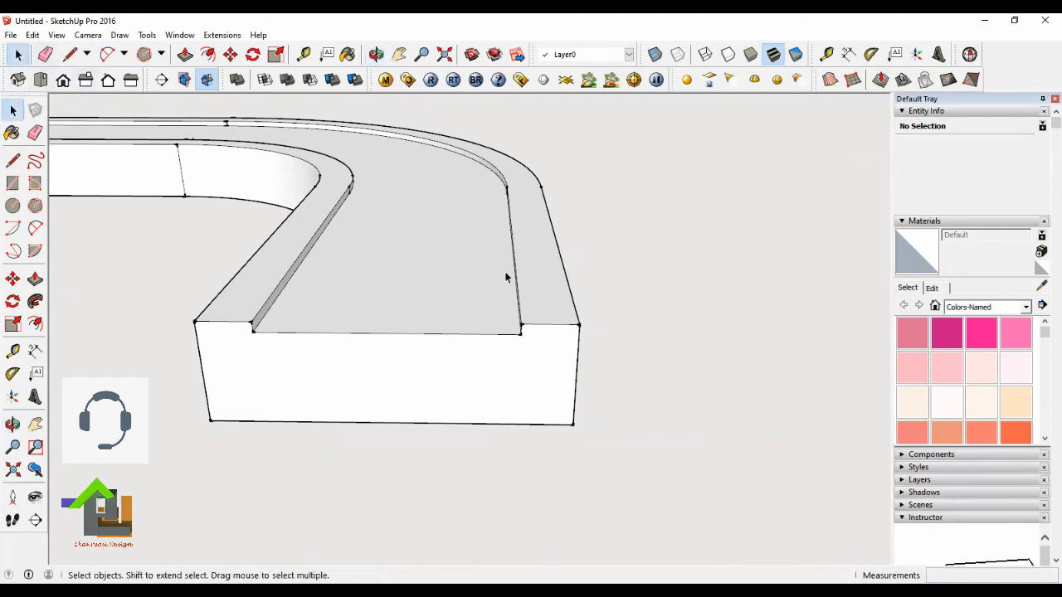
scroll(516, 311, "down", 2)
scroll(423, 199, "up", 3)
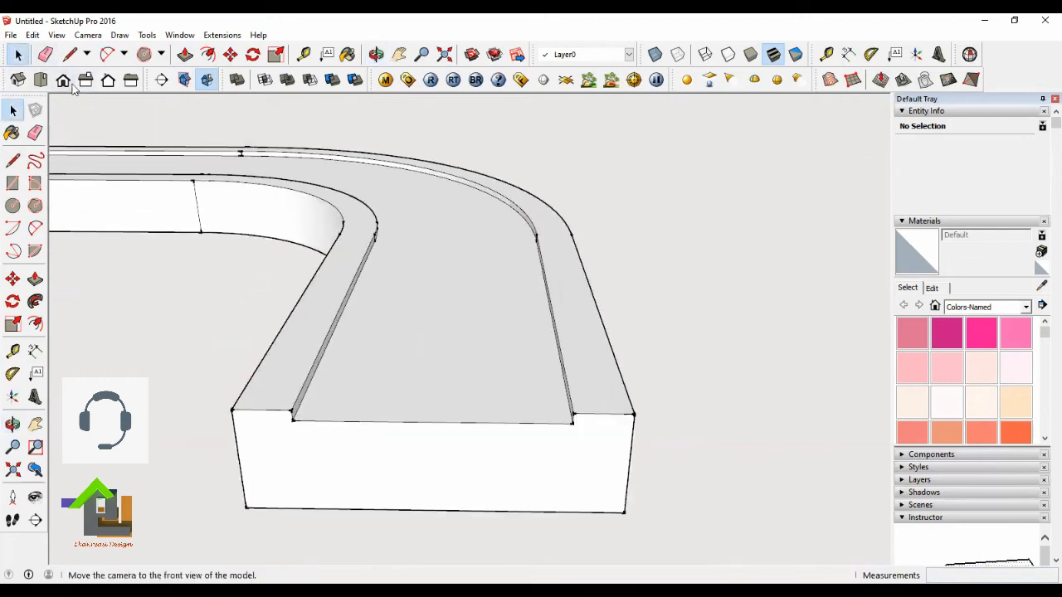
Examine the form's plan outline in the top view and return to a perspective view of the end face.
left_click(45, 82)
scroll(303, 461, "up", 3)
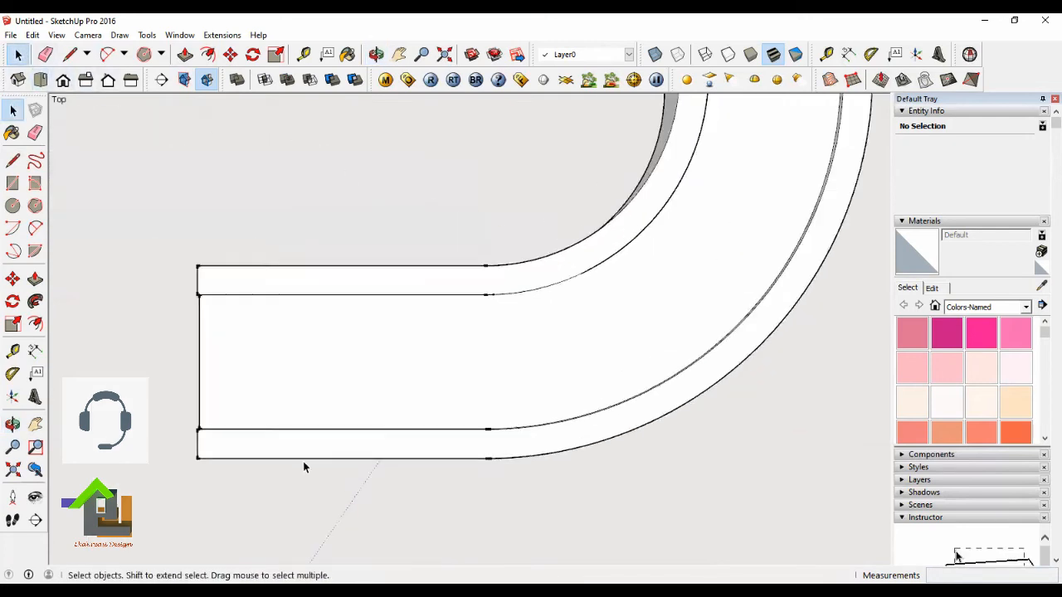
scroll(495, 408, "down", 1)
scroll(423, 328, "down", 2)
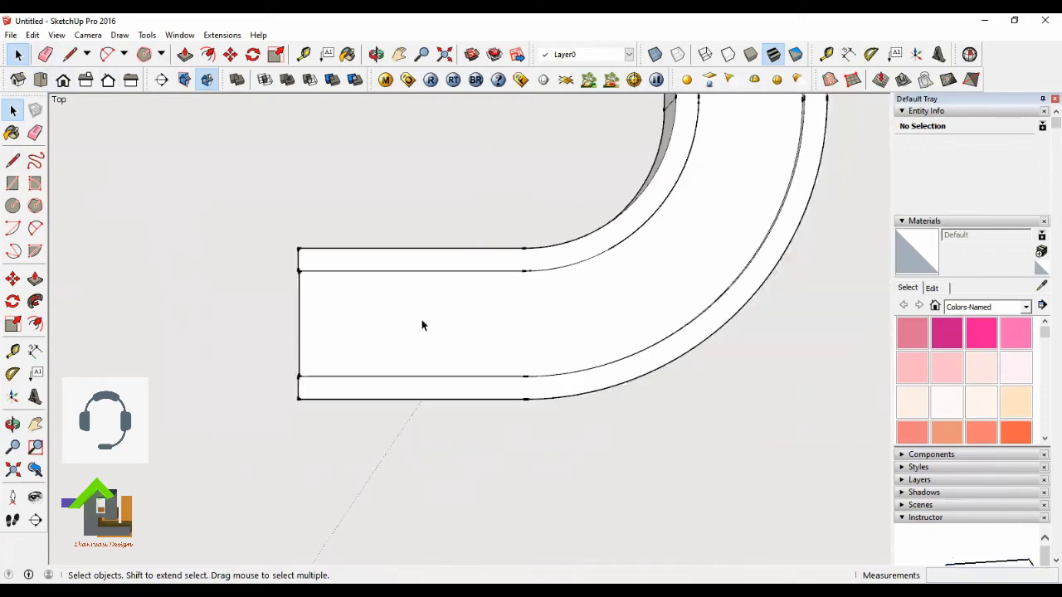
left_click(376, 55)
left_click_drag(405, 325, 687, 284)
scroll(434, 315, "down", 2)
scroll(540, 315, "up", 3)
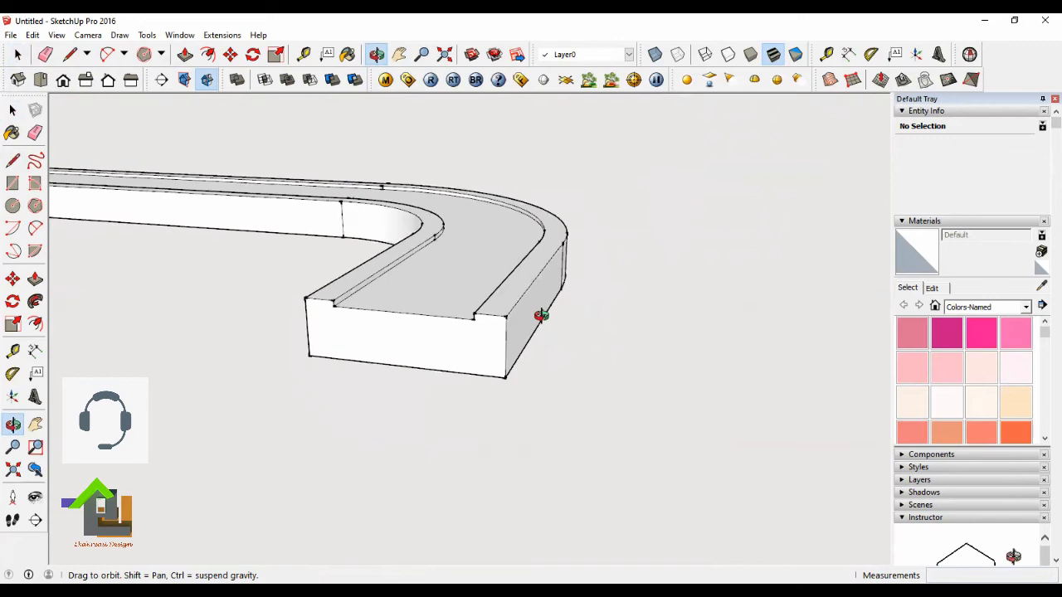
Start a separate rectangular profile beside the end face with a 300 mm line running straight down the blue axis.
left_click(70, 59)
middle_click_drag(732, 368, 608, 315)
key("o")
left_click_drag(417, 333, 429, 384)
left_click(17, 54)
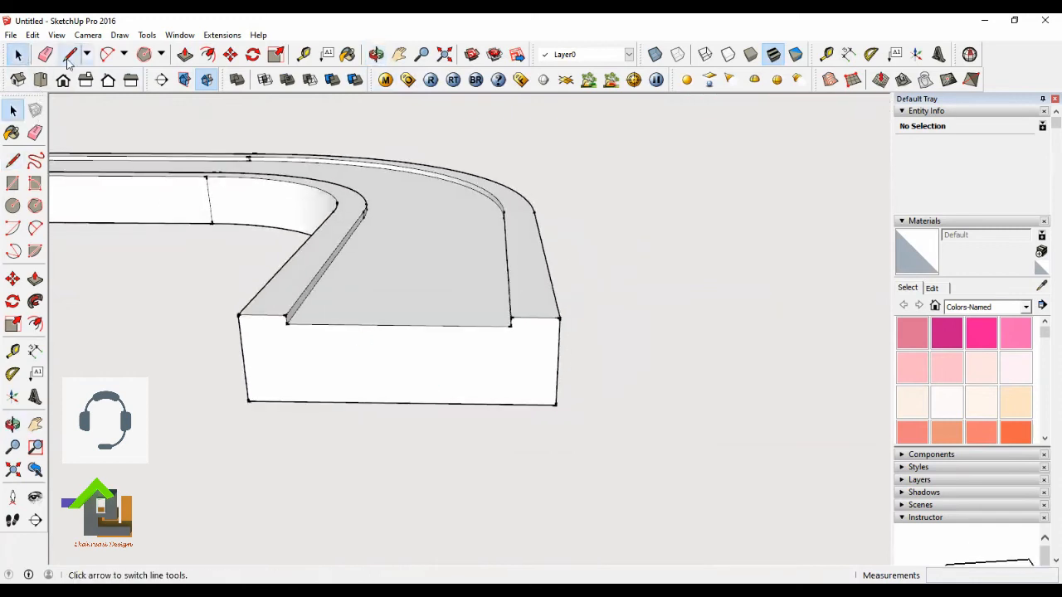
left_click(70, 54)
scroll(659, 339, "up", 2)
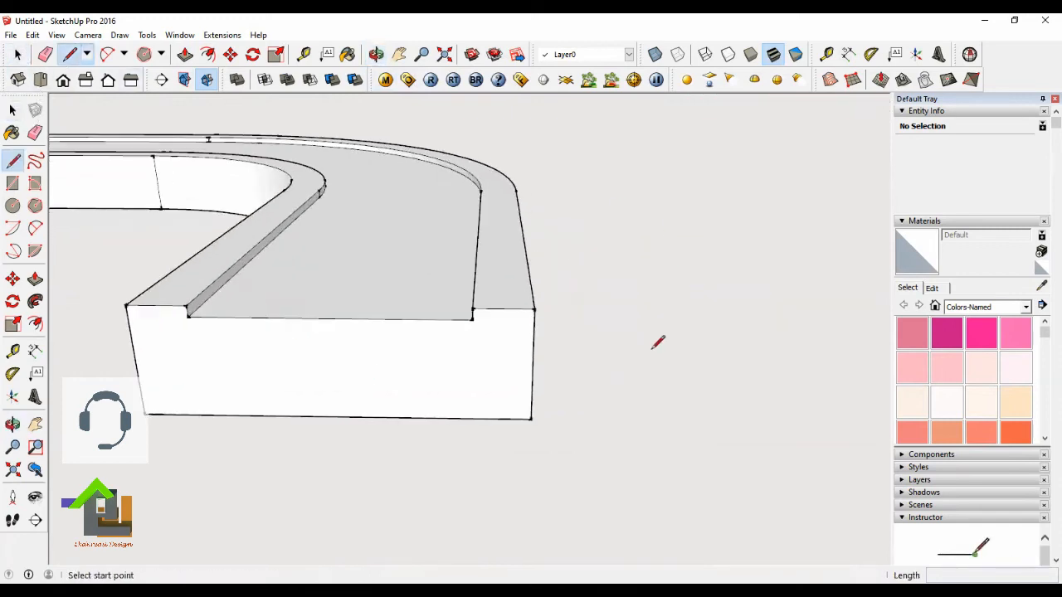
left_click(472, 308)
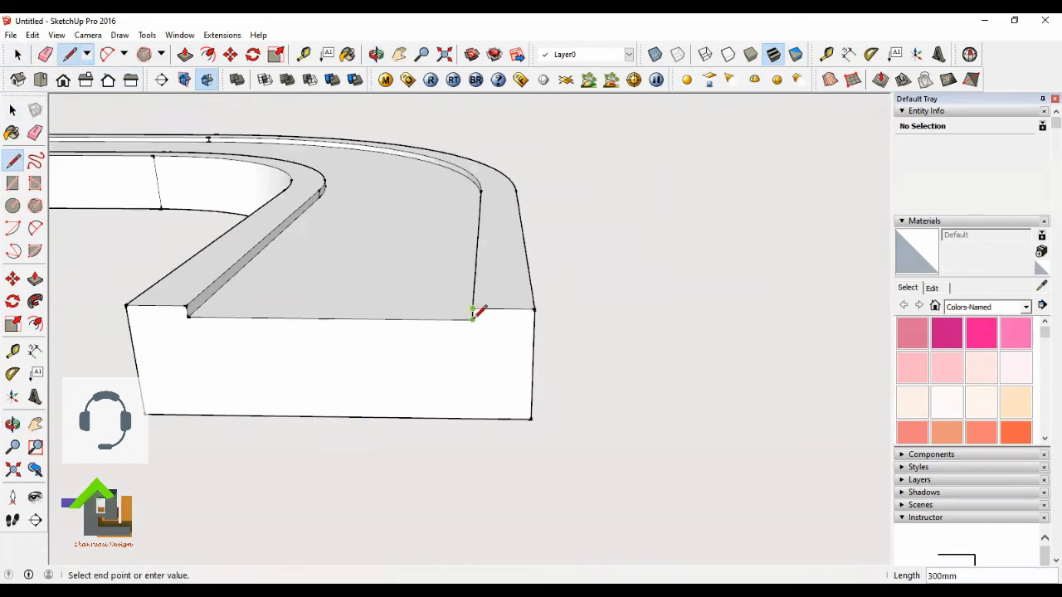
left_click(472, 320)
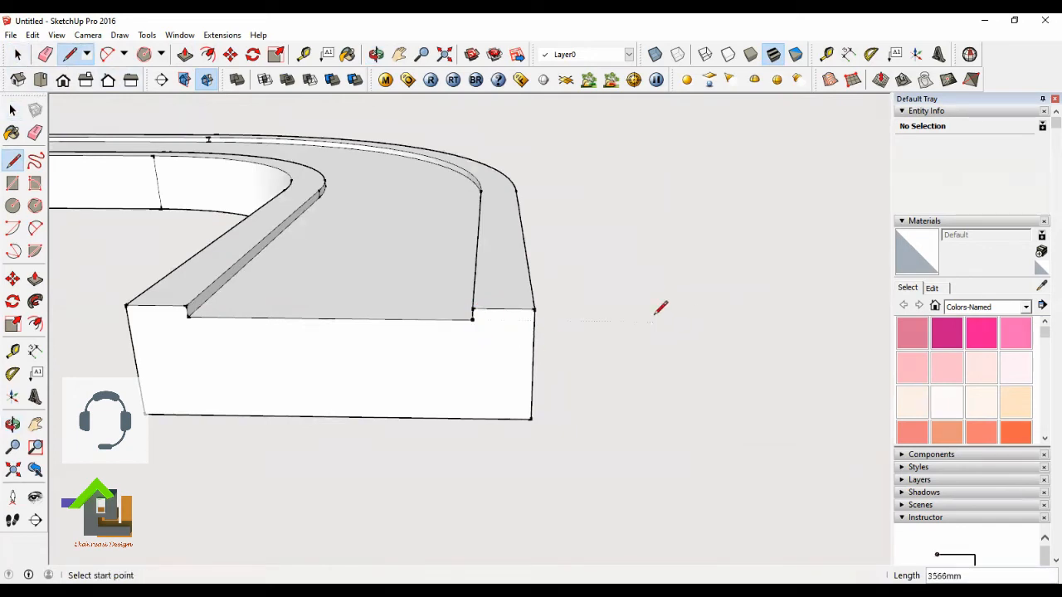
left_click(676, 320)
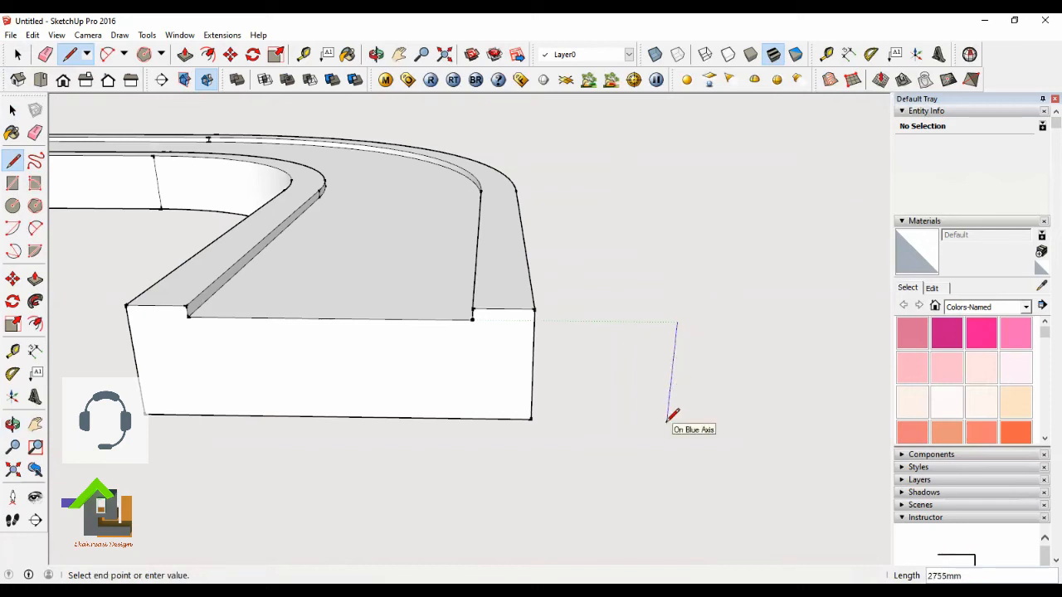
type("300")
key("Return")
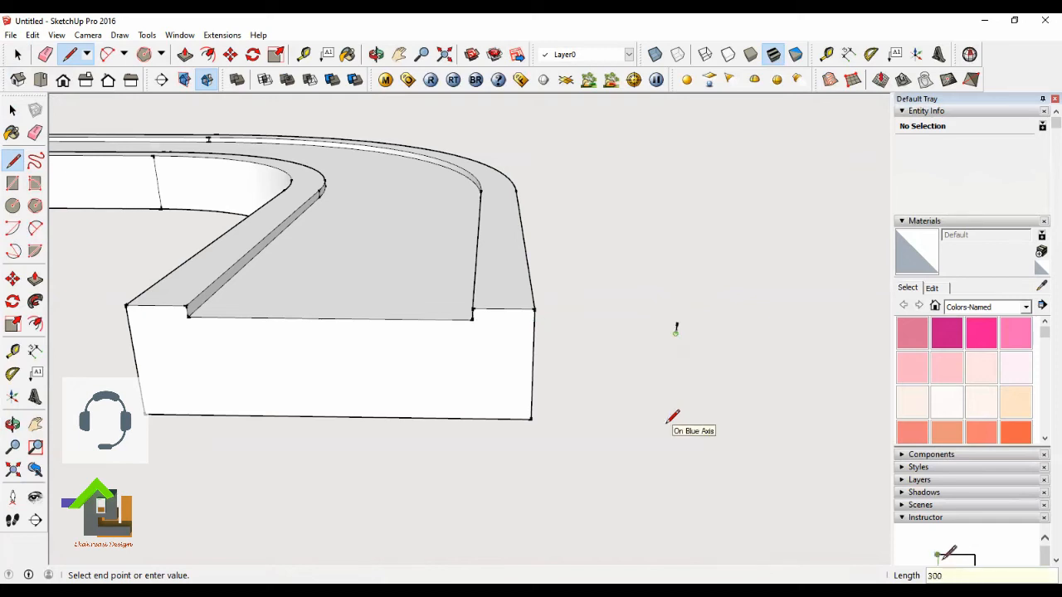
Close the profile with a 200 mm bottom edge along the green axis, a matching vertical side and a 200 mm top edge.
scroll(696, 336, "up", 3)
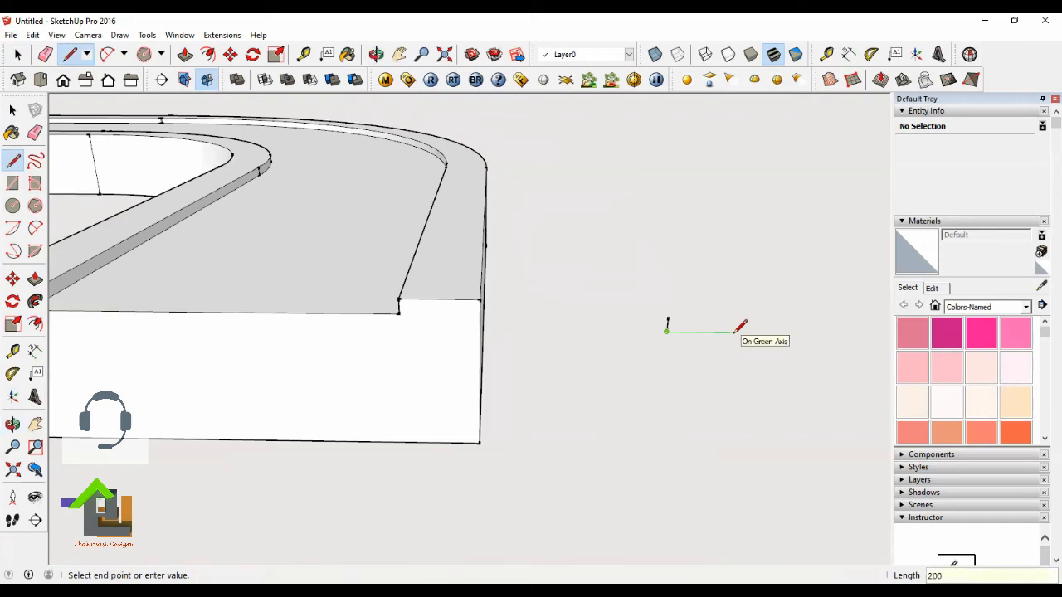
key("Return")
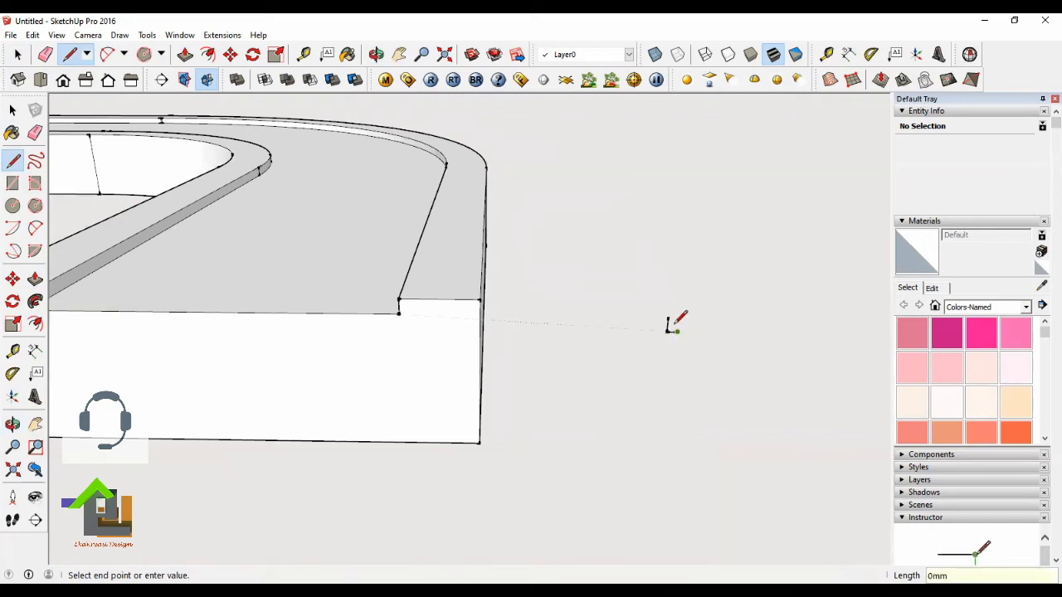
scroll(676, 325, "up", 1)
scroll(676, 325, "up", 1)
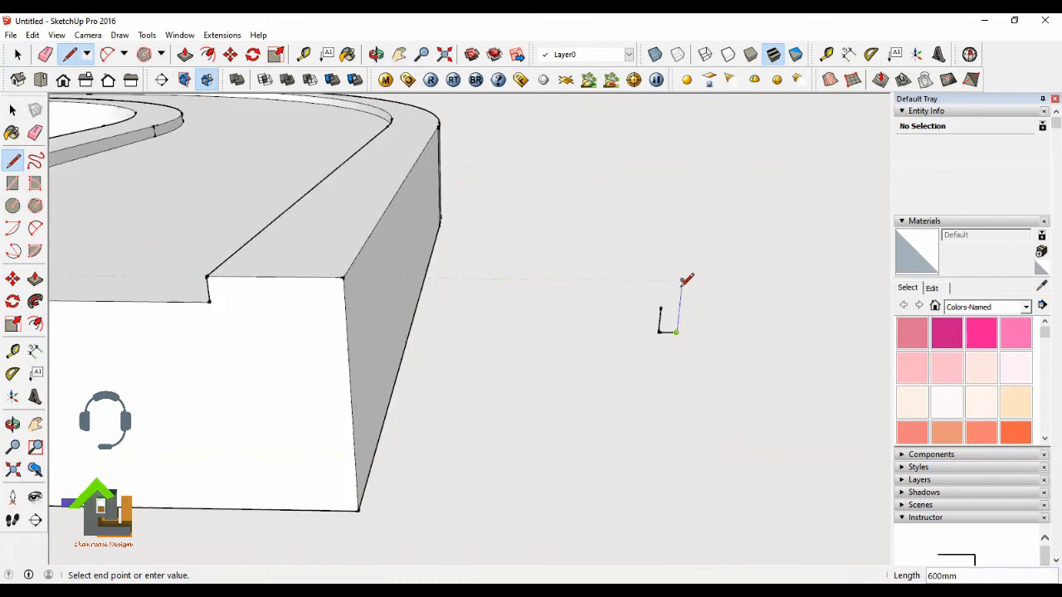
scroll(682, 282, "up", 1)
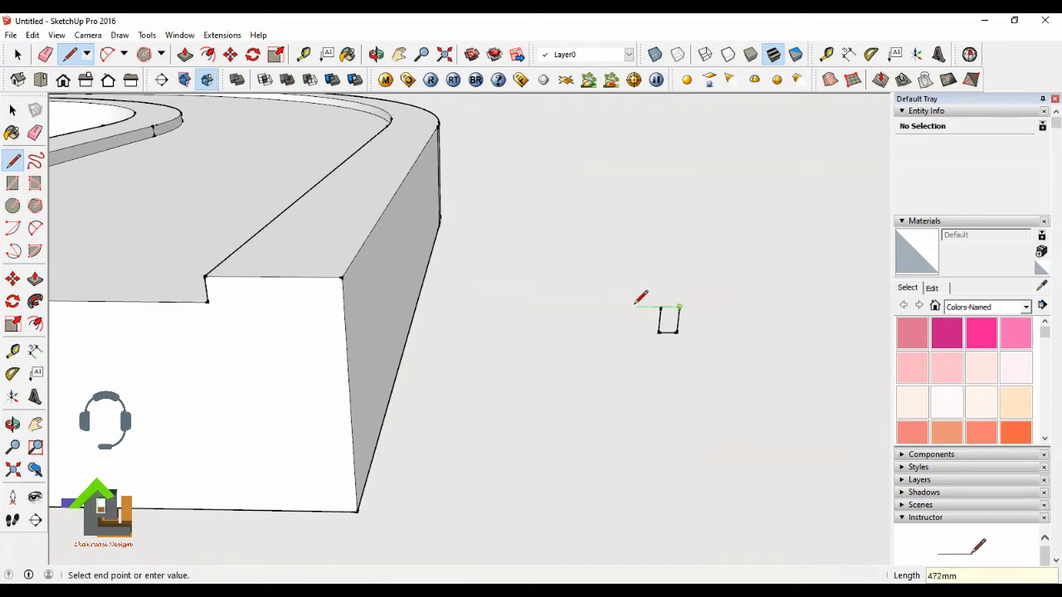
type("200")
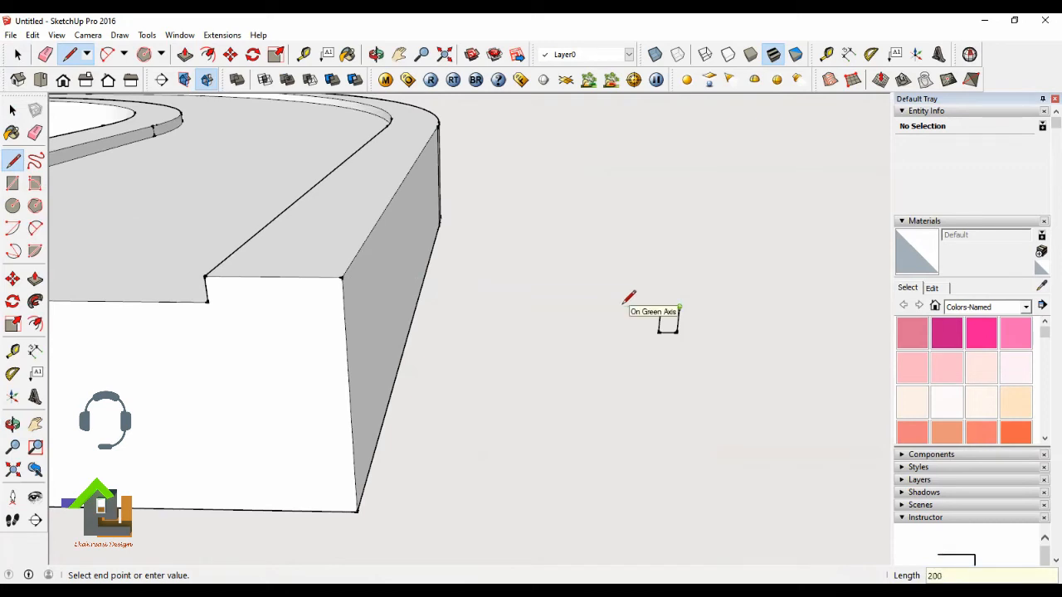
key("Return")
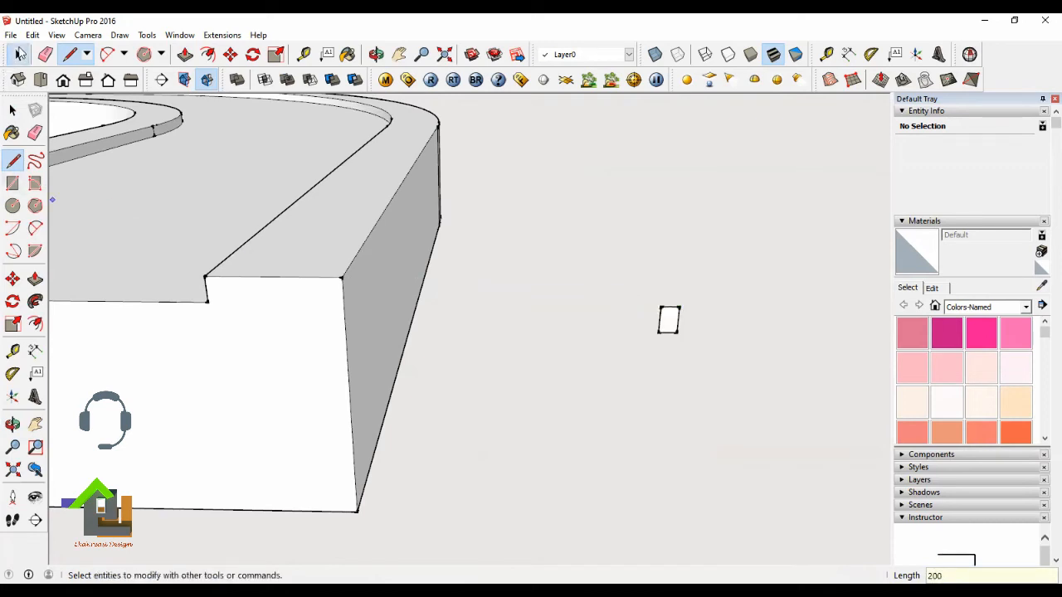
left_click(17, 54)
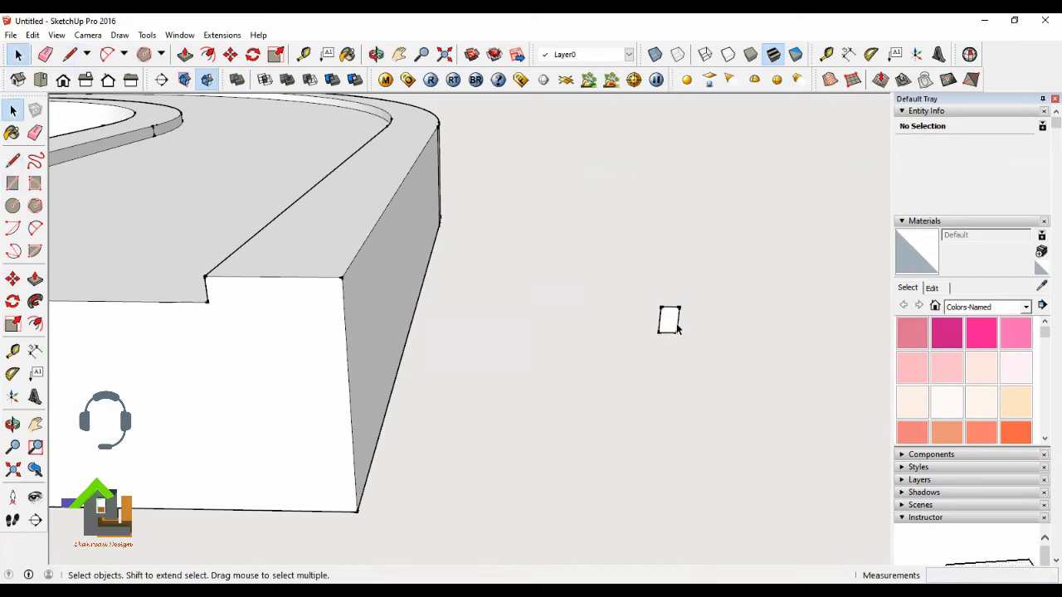
scroll(677, 329, "up", 2)
scroll(670, 330, "down", 2)
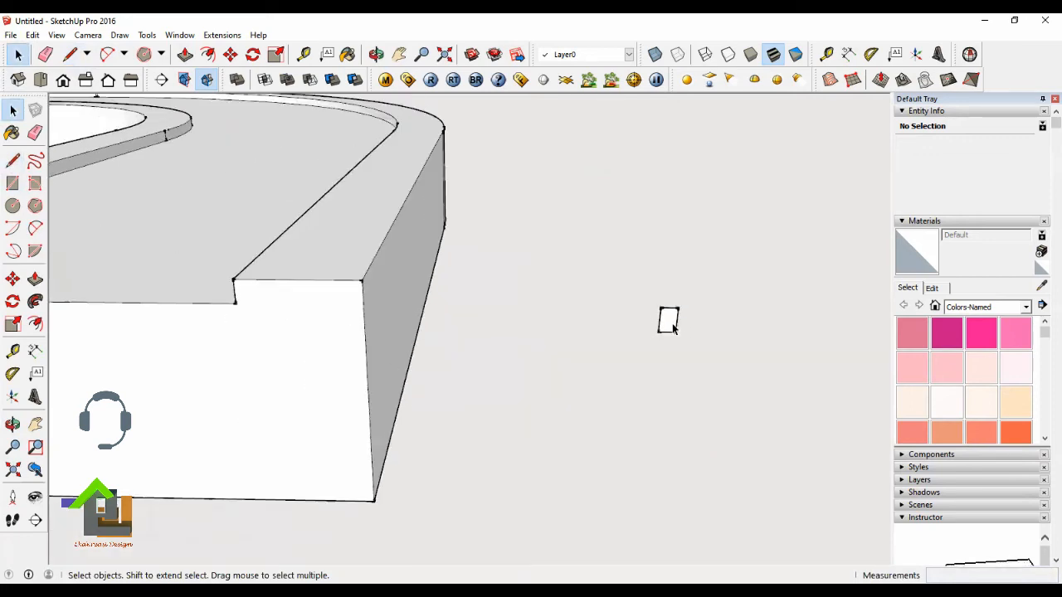
scroll(235, 293, "up", 1)
scroll(209, 263, "down", 1)
scroll(209, 263, "up", 1)
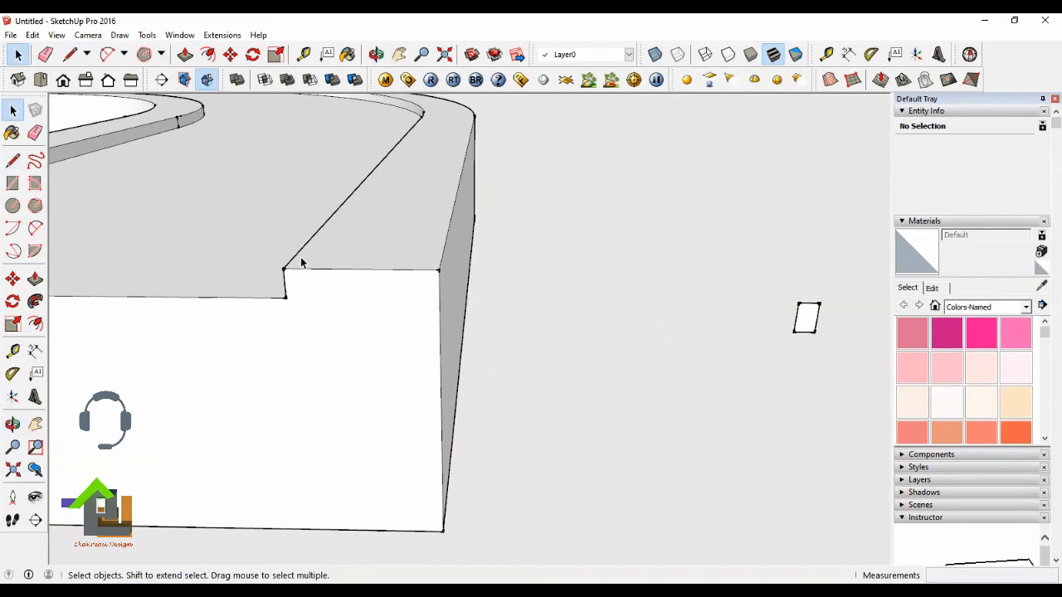
scroll(286, 290, "up", 1)
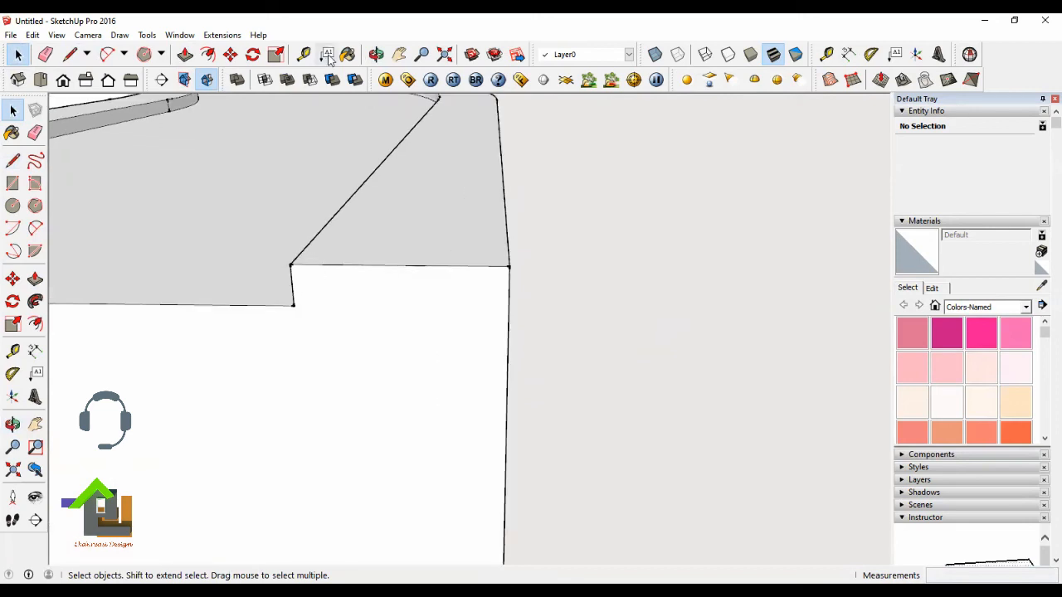
left_click(376, 54)
mouse_move(481, 190)
left_mouse_down()
mouse_move(450, 218)
mouse_move(296, 273)
mouse_move(284, 297)
left_mouse_up()
key("l")
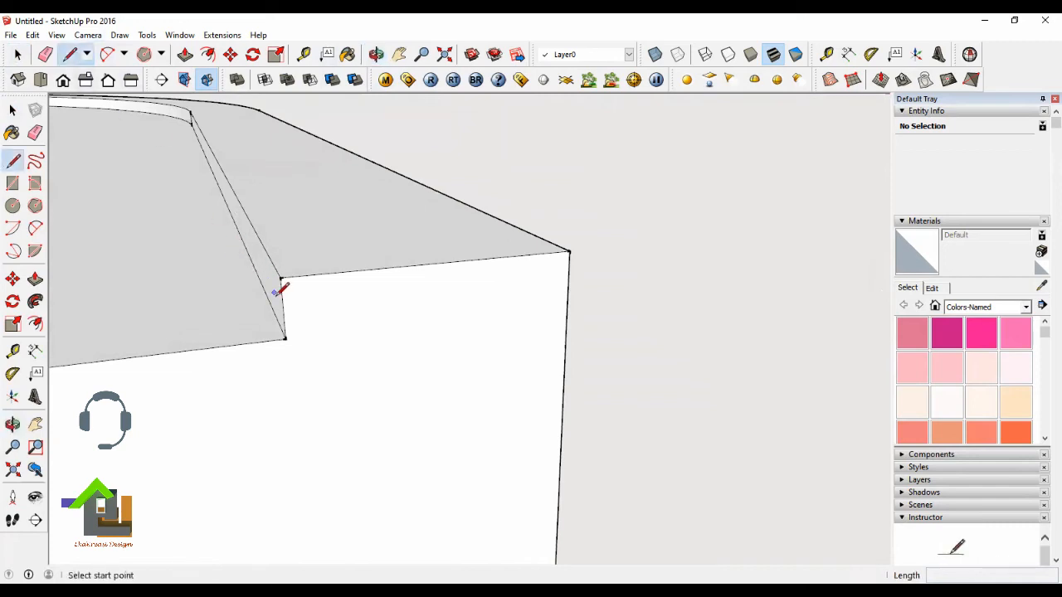
key("a")
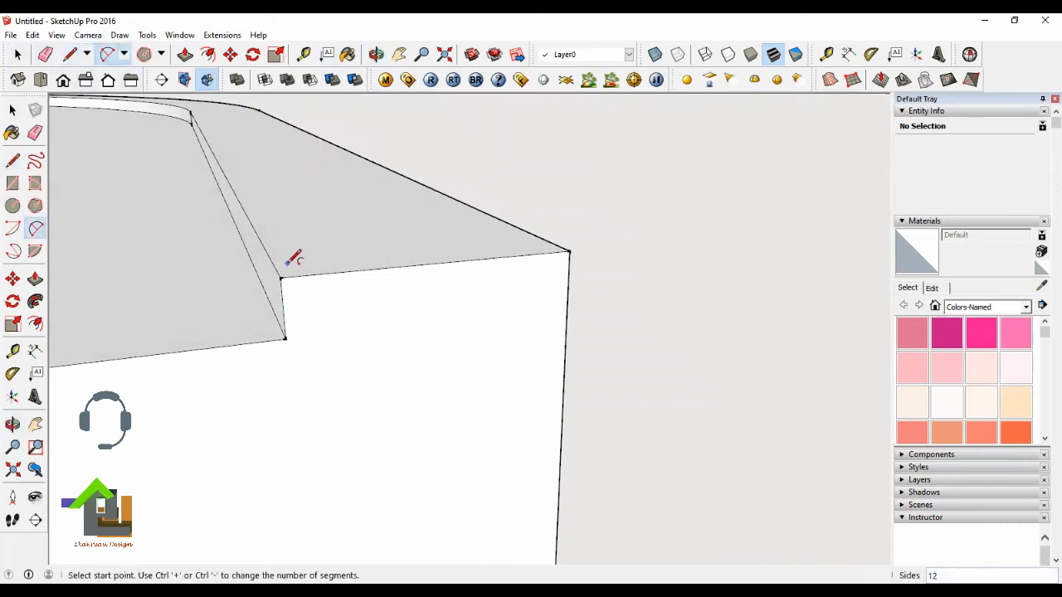
left_click(283, 303)
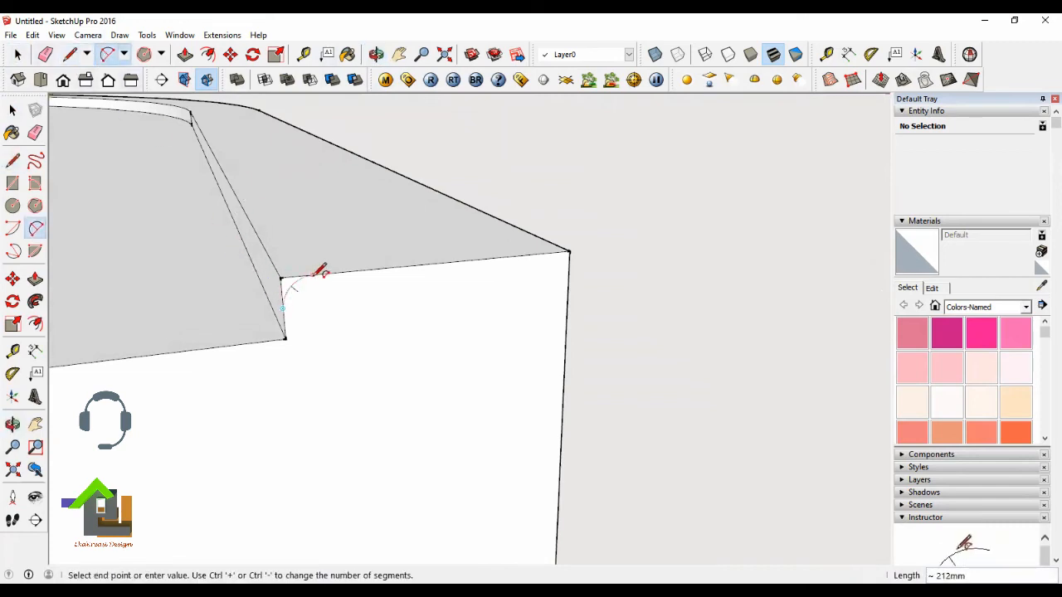
scroll(318, 279, "up", 1)
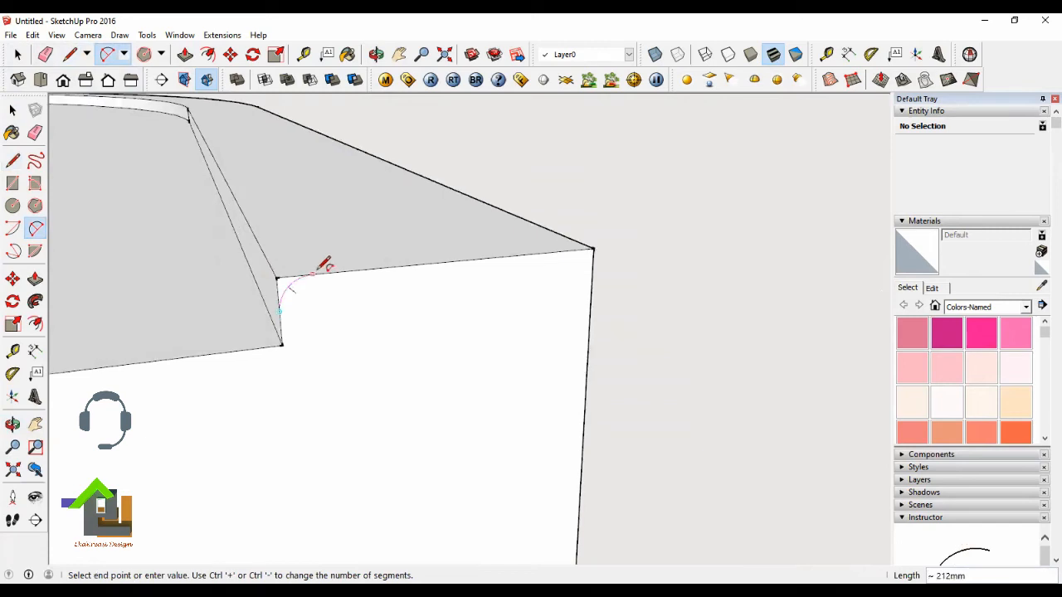
left_click(18, 56)
Examine the separate rectangular profile up close, checking the length of its top edge and its face.
scroll(354, 332, "down", 3)
scroll(429, 365, "down", 4)
left_click(376, 55)
left_click_drag(350, 199, 329, 324)
scroll(279, 396, "down", 5)
left_click_drag(360, 335, 517, 365)
scroll(514, 363, "up", 4)
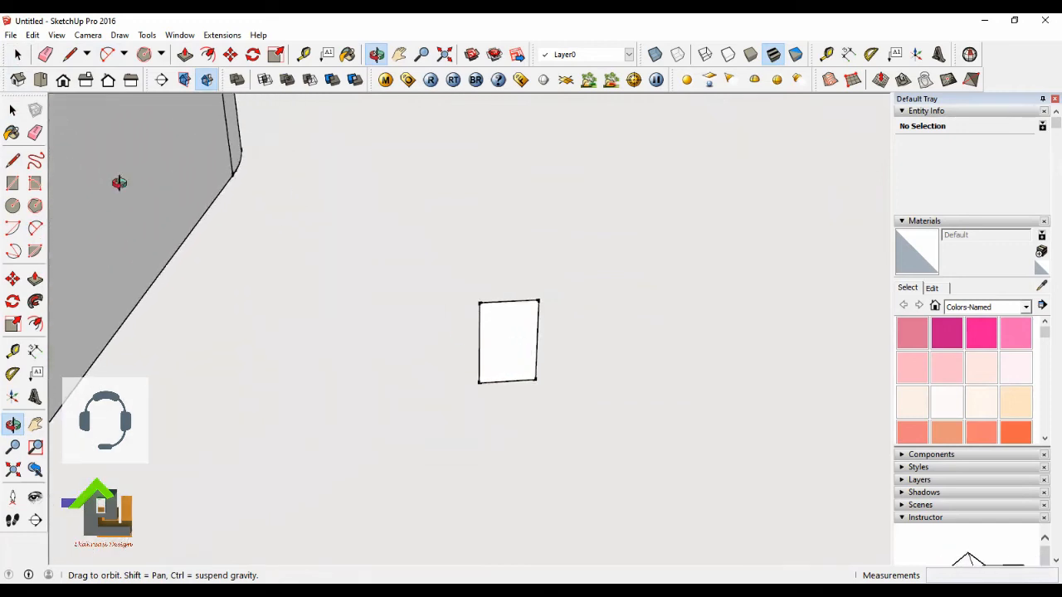
left_click(17, 53)
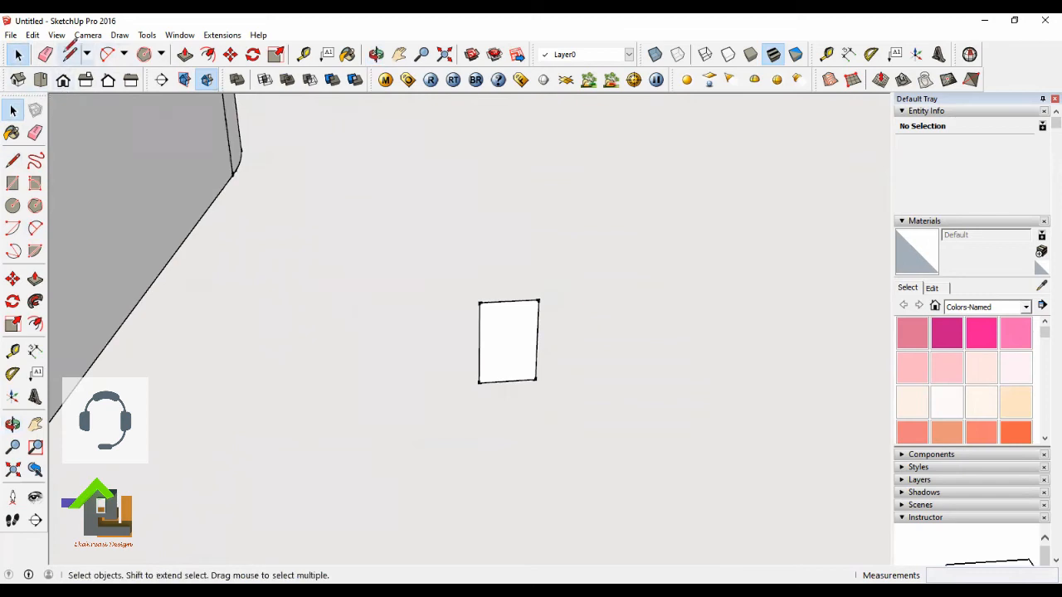
left_click(70, 54)
left_click(479, 302)
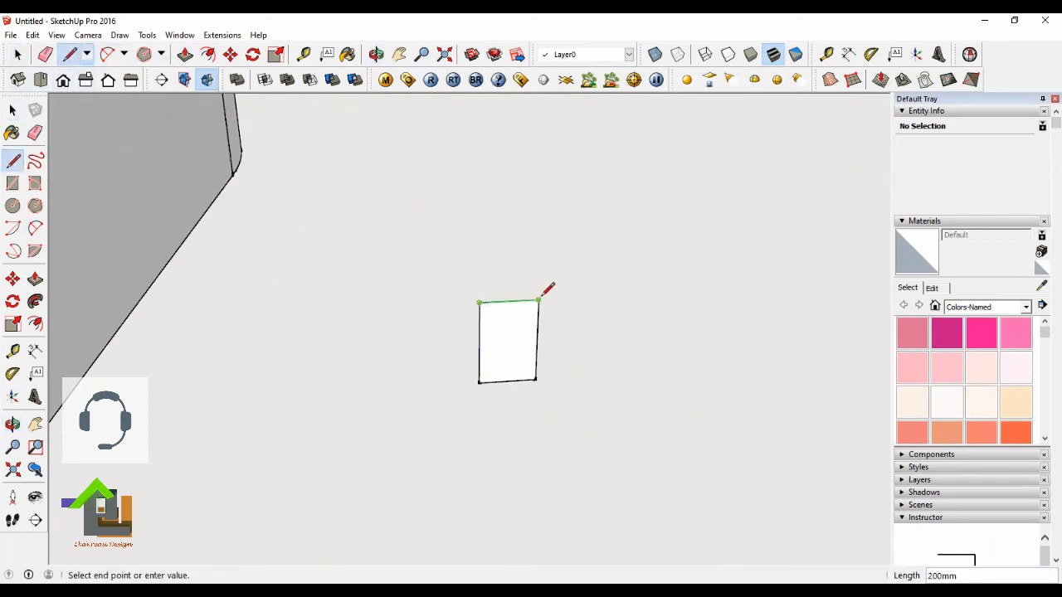
left_click(17, 54)
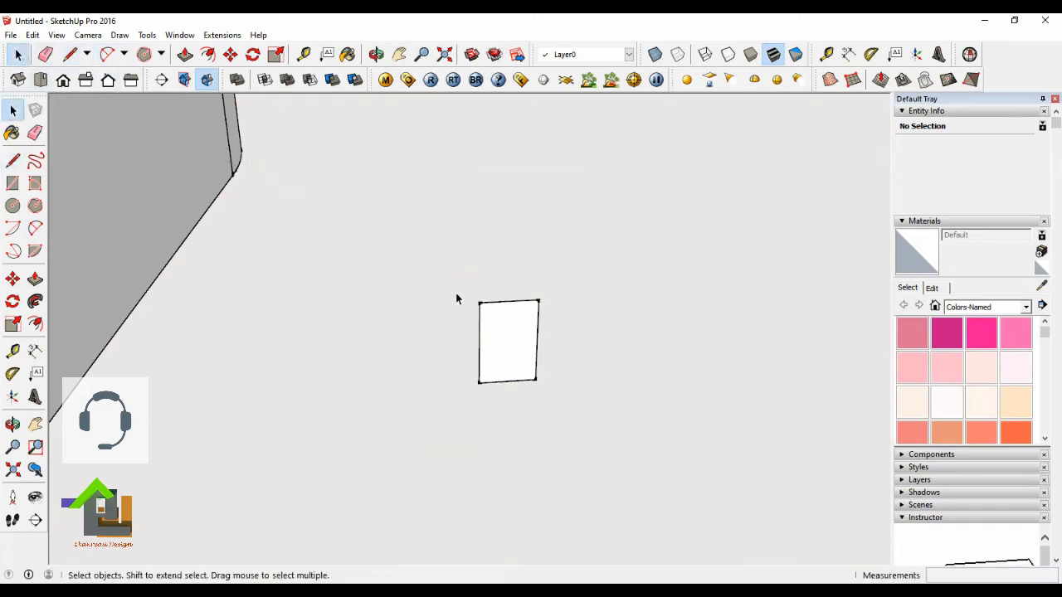
left_click(509, 334)
scroll(509, 334, "up", 3)
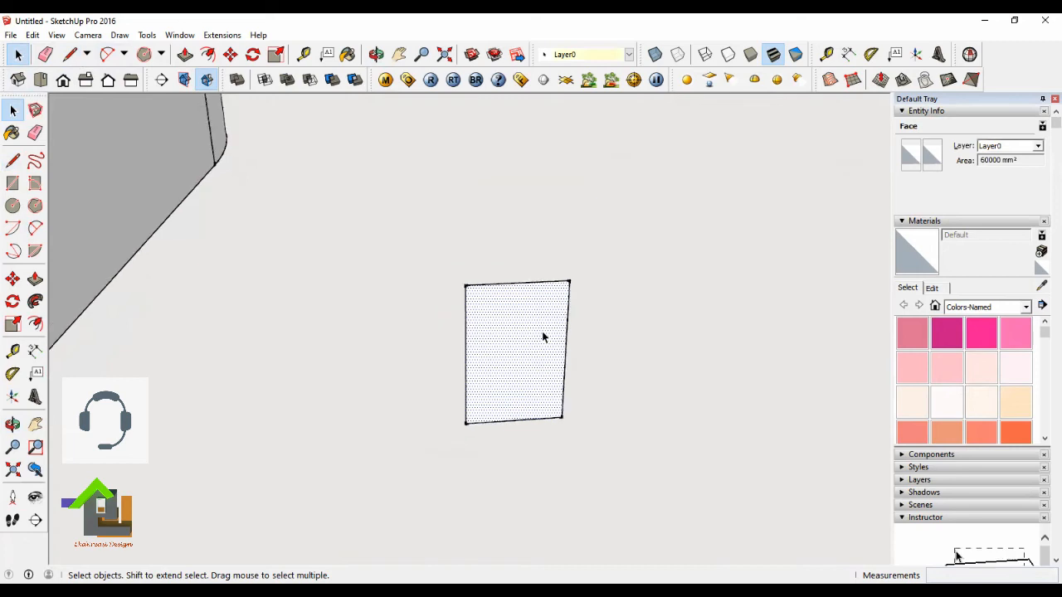
left_click(580, 336)
scroll(503, 332, "down", 2)
scroll(503, 331, "up", 2)
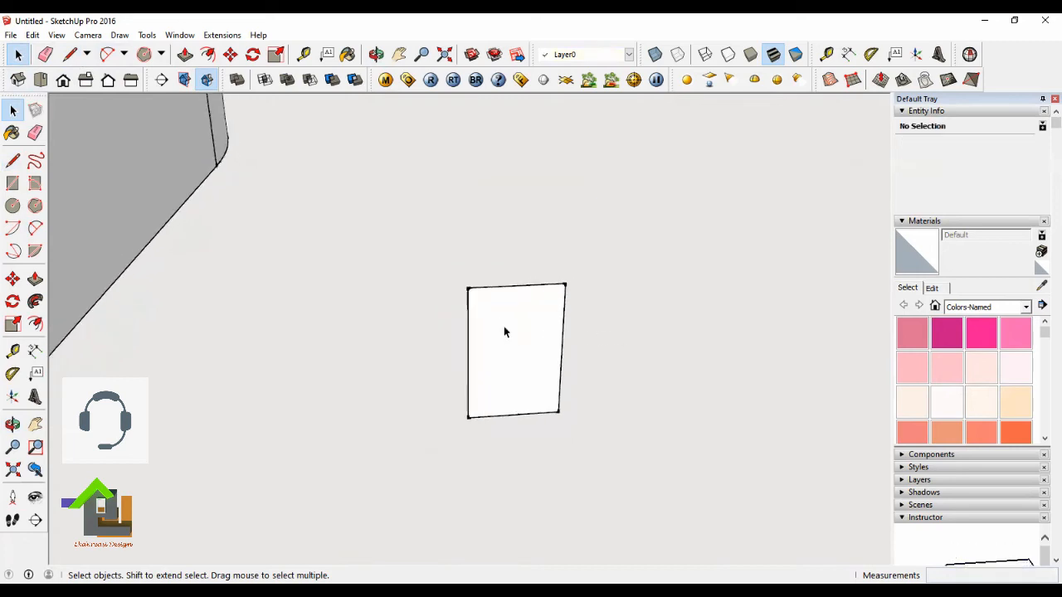
left_click(375, 55)
left_click_drag(536, 318, 512, 310)
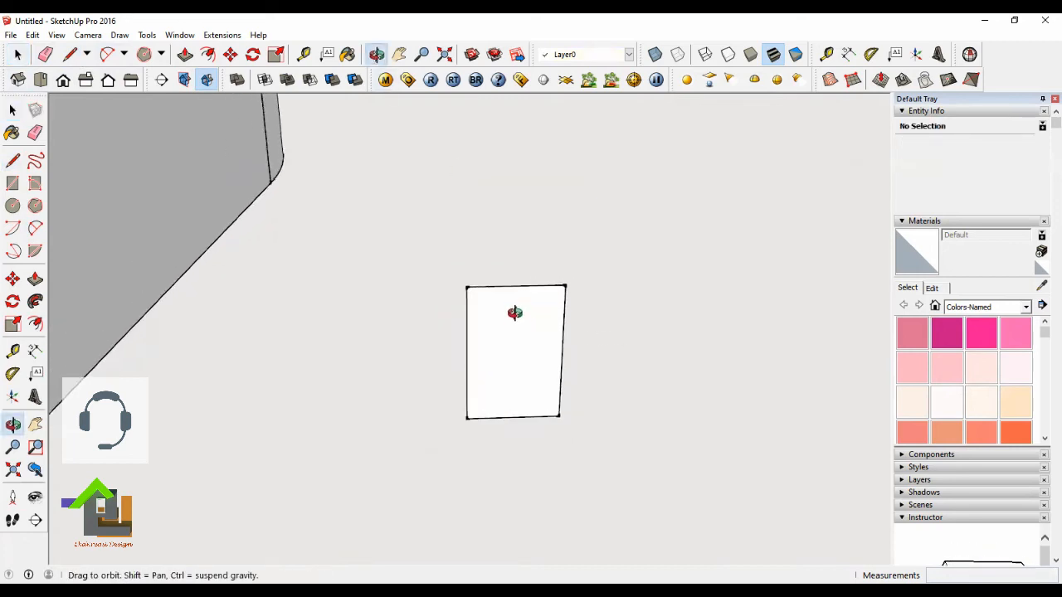
Draw a 100 mm line along the profile's top edge from the corner nearest the road form to its midpoint.
left_click(68, 54)
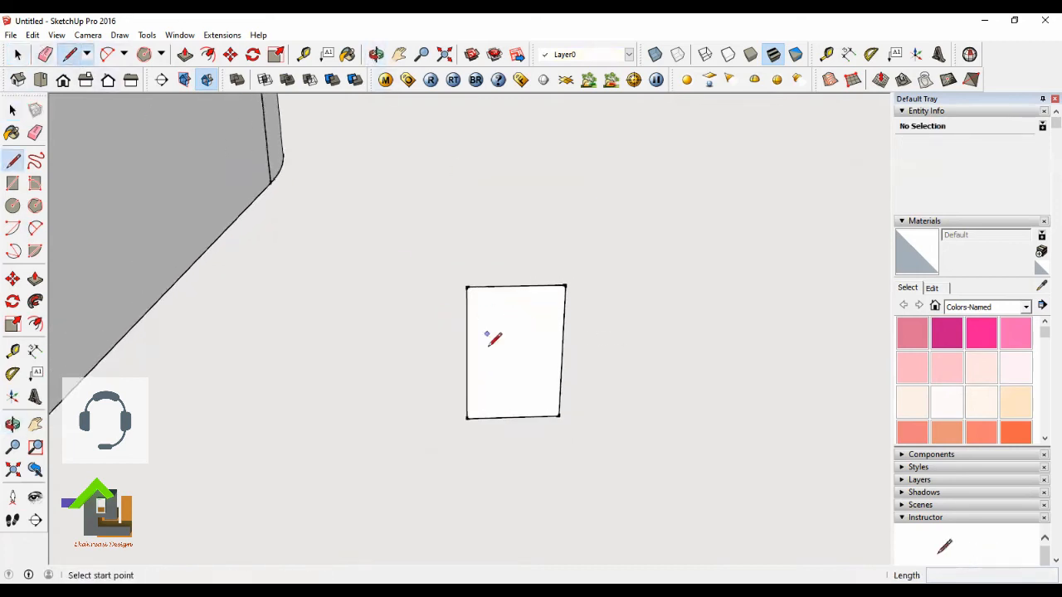
left_click(467, 287)
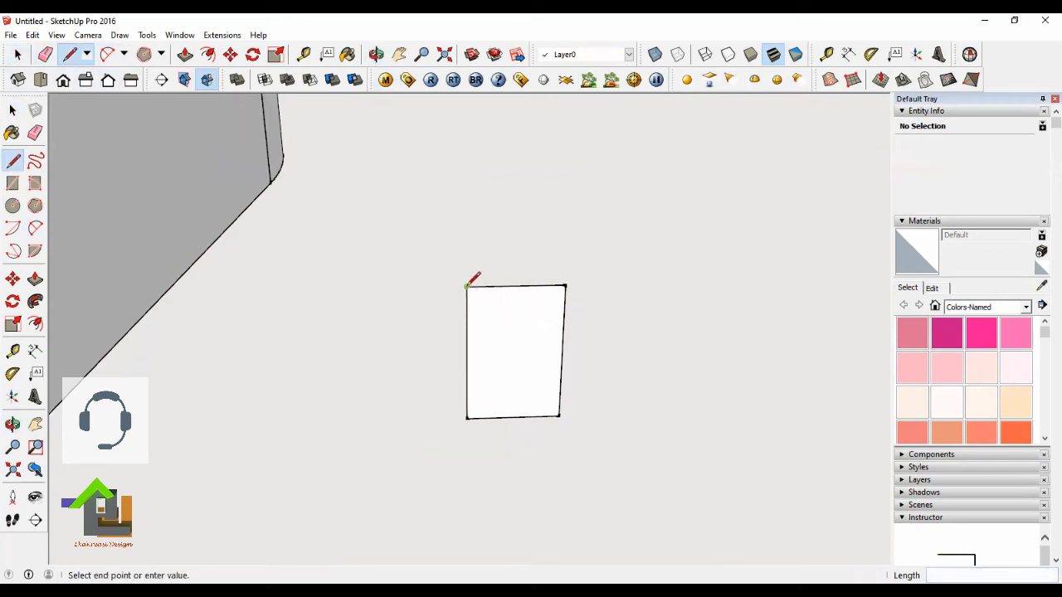
left_click(516, 285)
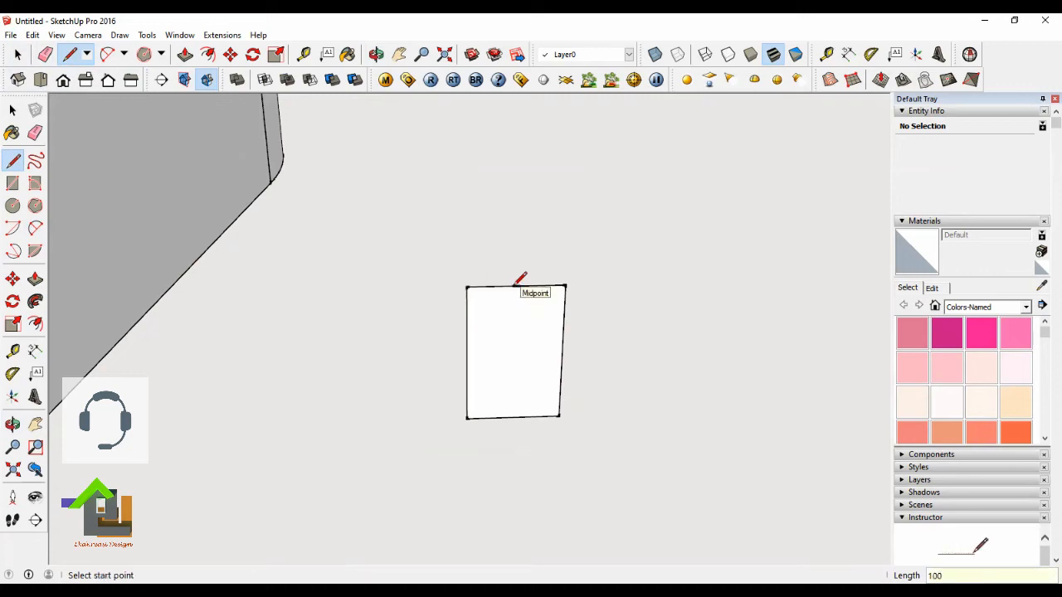
scroll(526, 298, "up", 2)
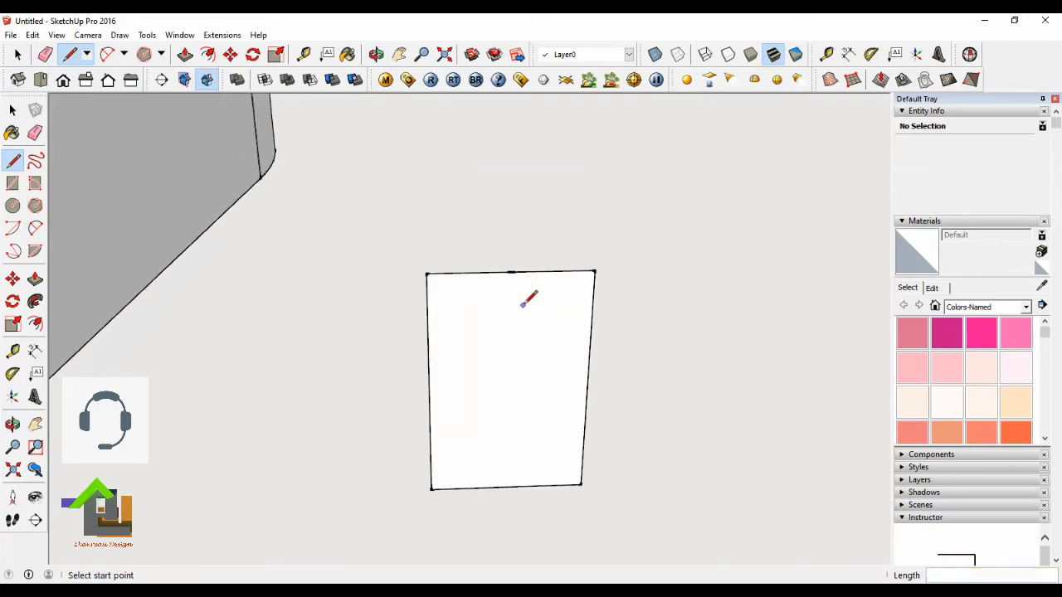
Draw a 150 mm line down the profile's vertical side from the same upper corner to mark the side's midpoint.
left_click(427, 272)
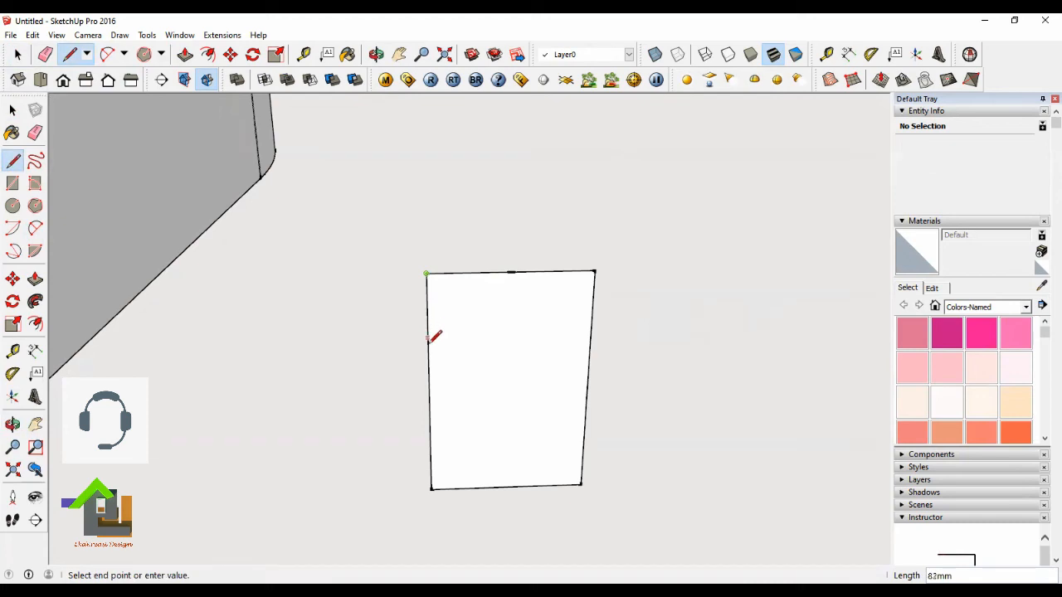
type("150")
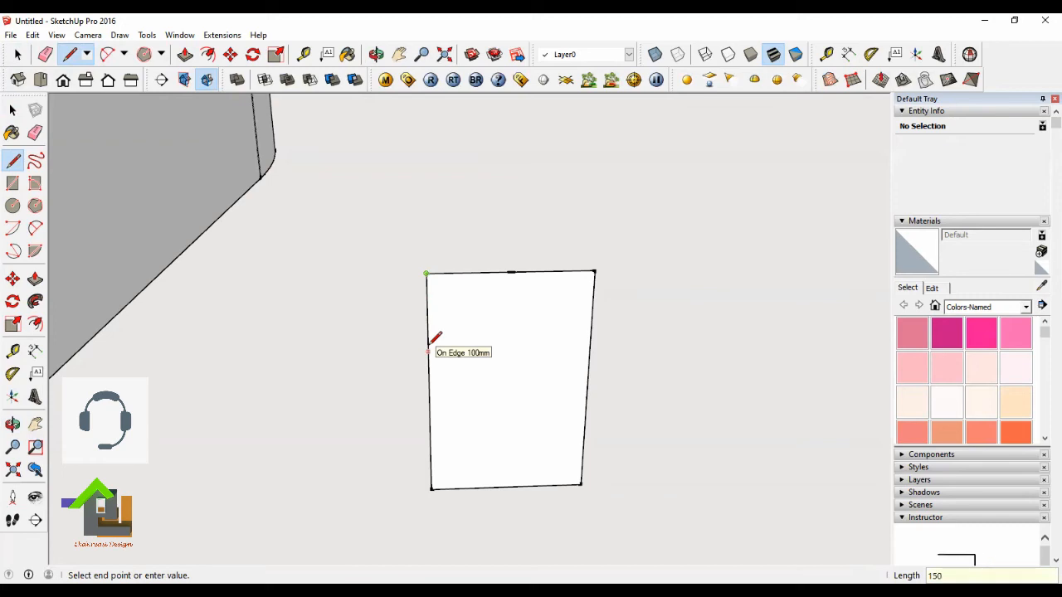
key("Return")
scroll(432, 427, "up", 2)
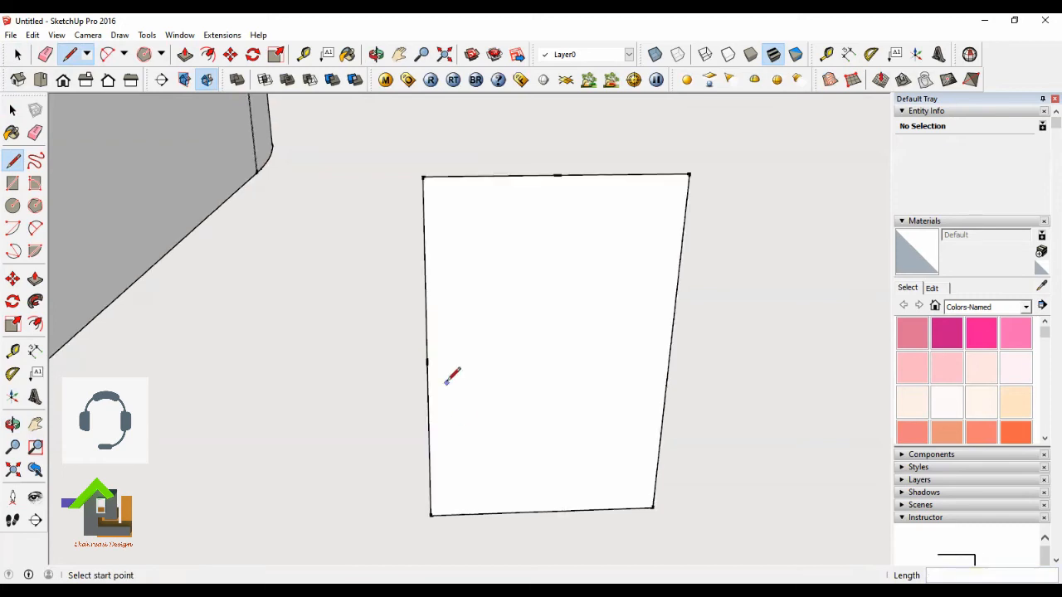
key("space")
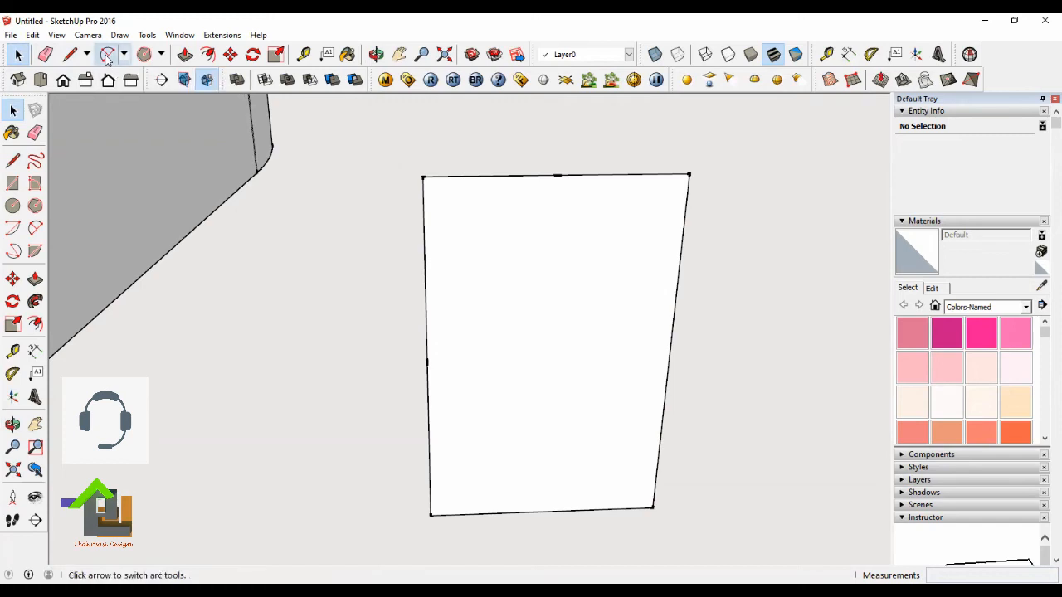
Try a two-point arc from the 150 mm mark on the profile's side to the midpoint of its top edge.
left_click(107, 56)
scroll(502, 332, "down", 1)
scroll(502, 332, "up", 1)
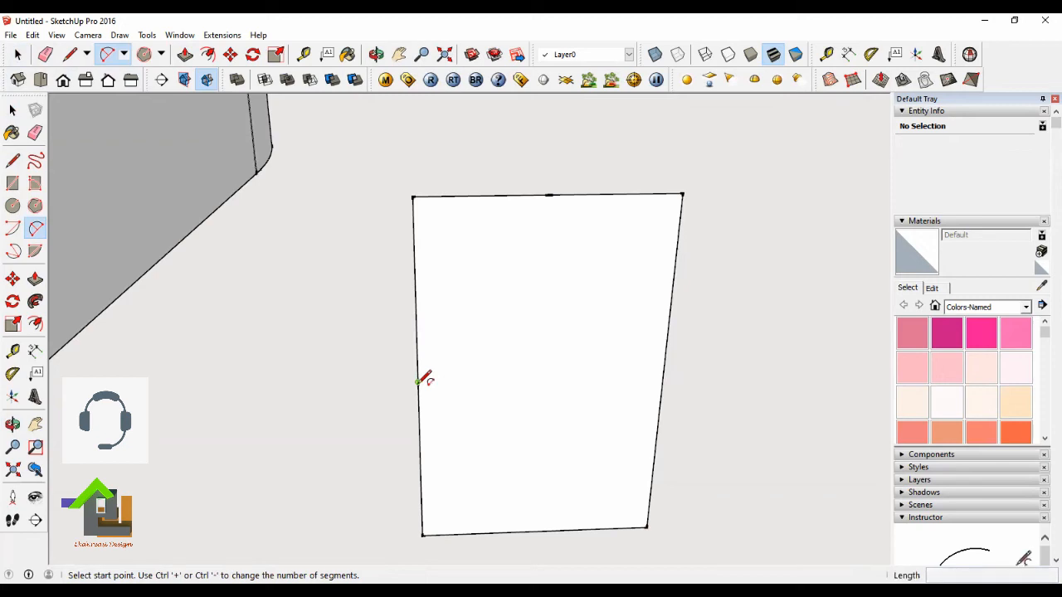
left_click(417, 382)
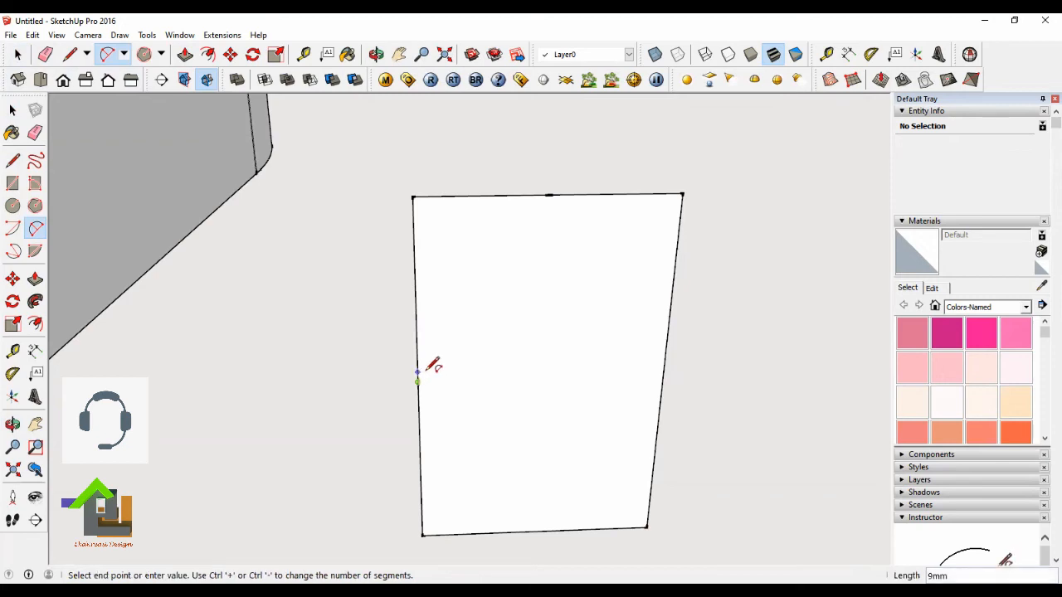
left_click(549, 195)
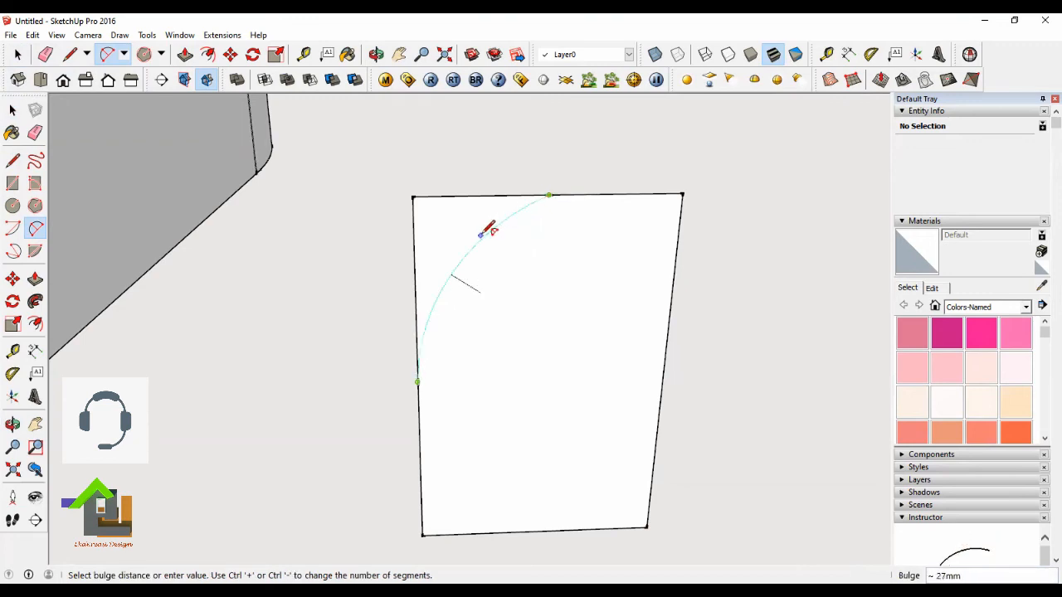
scroll(487, 230, "up", 2)
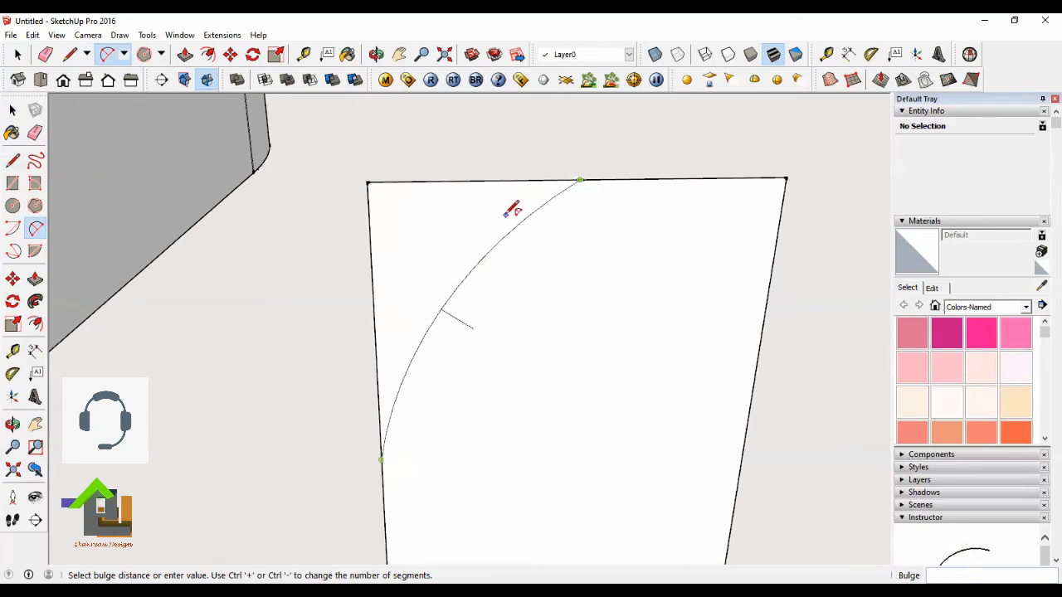
scroll(425, 355, "up", 2)
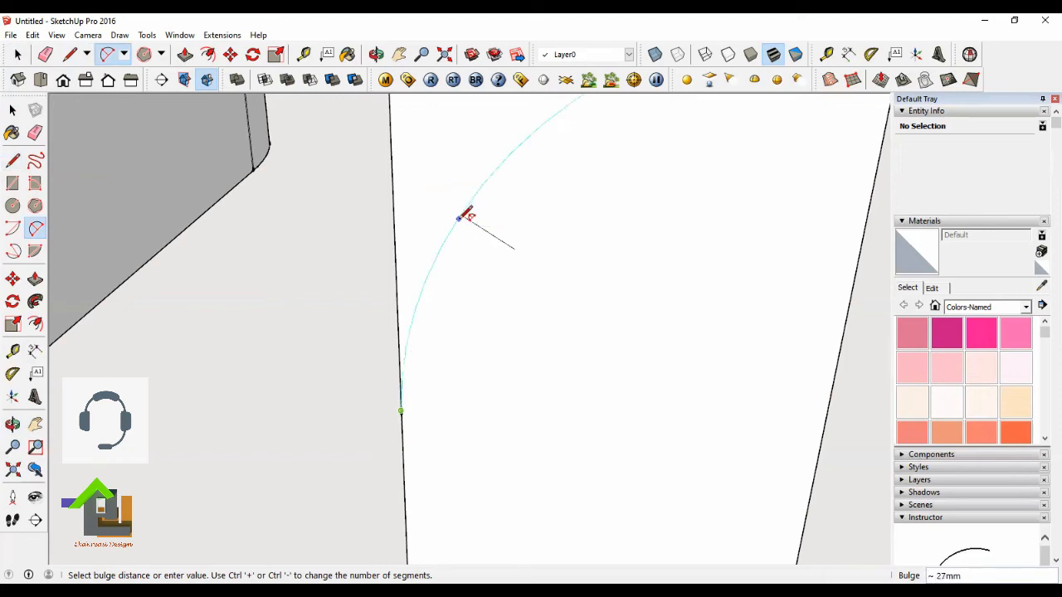
scroll(468, 212, "down", 2)
scroll(456, 286, "down", 1)
scroll(477, 252, "up", 2)
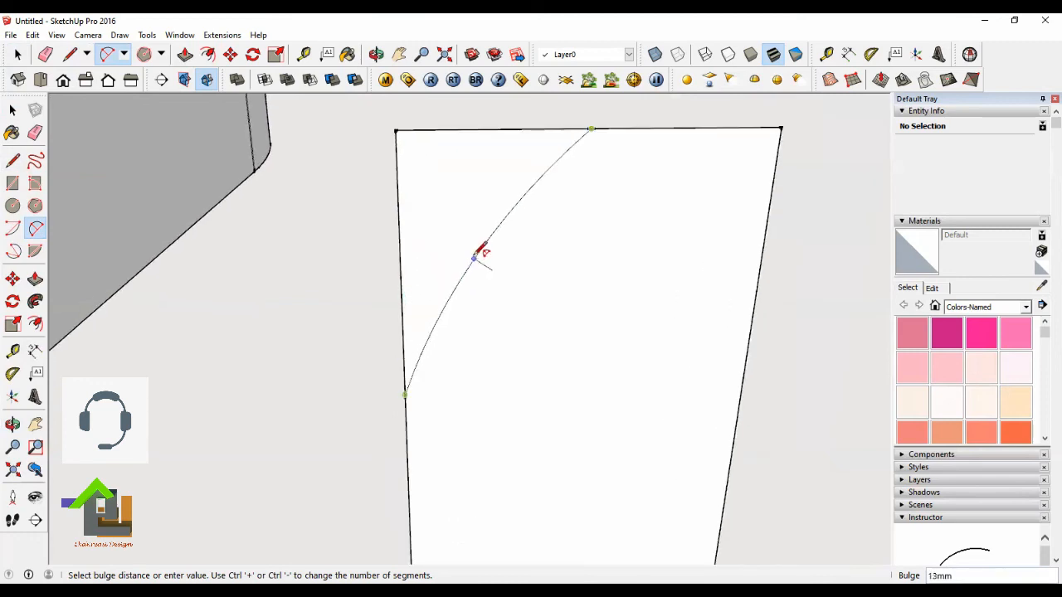
scroll(461, 242, "up", 2)
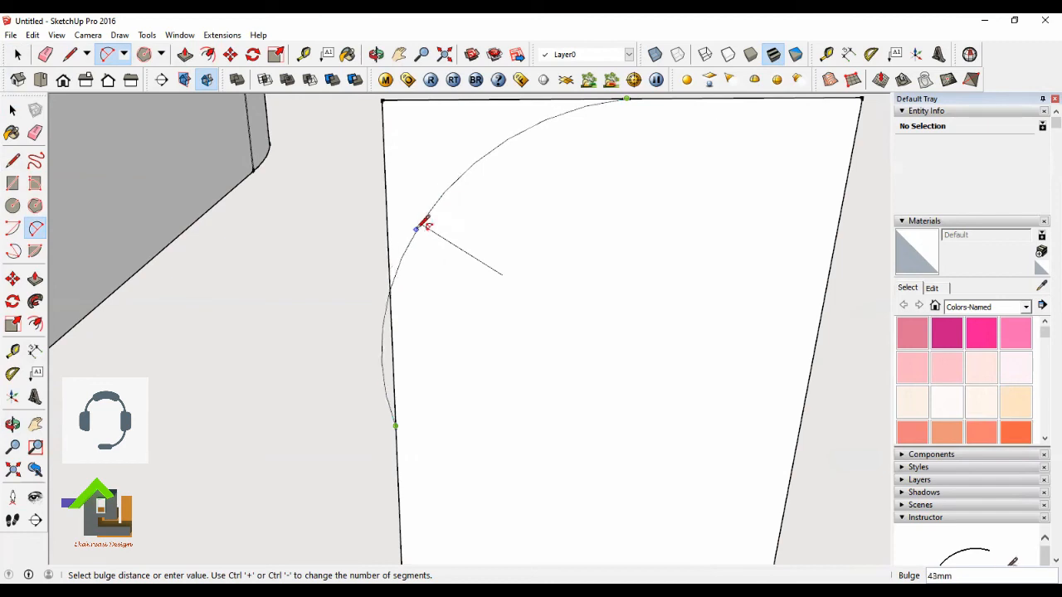
scroll(425, 223, "down", 2)
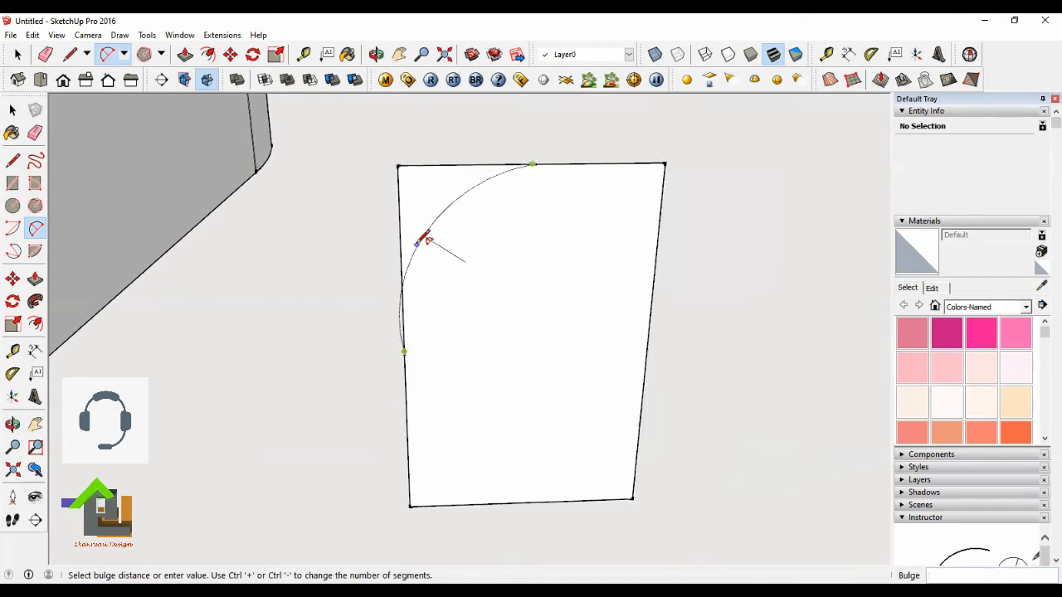
scroll(421, 214, "up", 2)
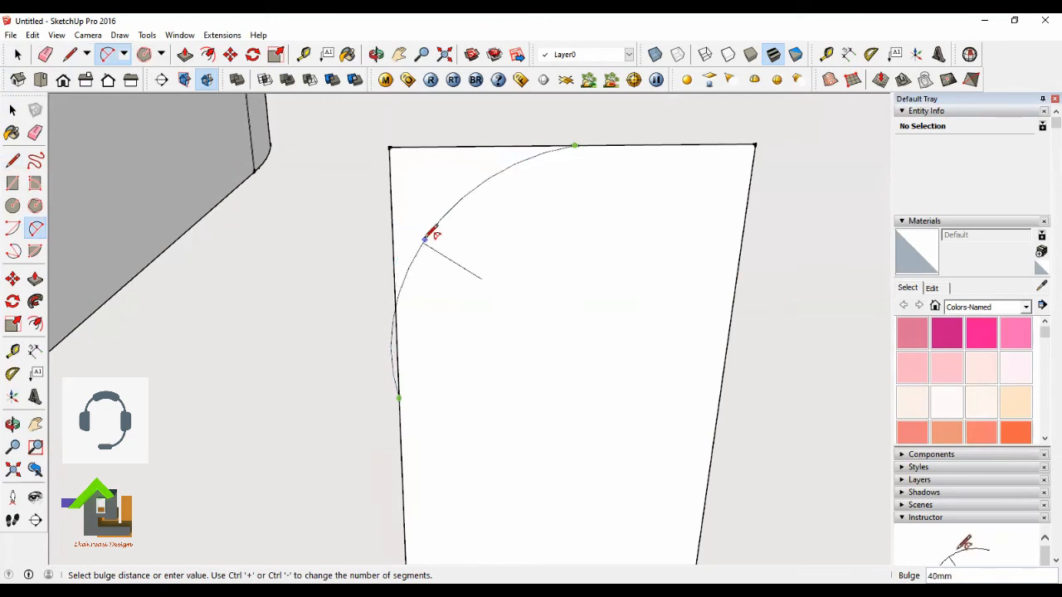
left_click(406, 225)
scroll(423, 361, "down", 1)
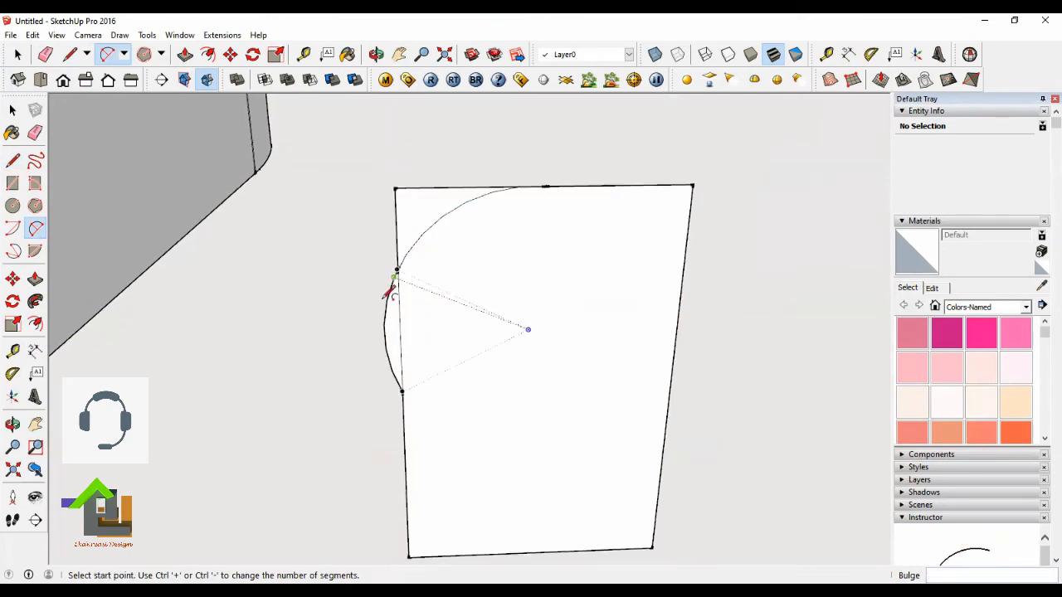
Undo the arc drawn across the profile's upper corner.
left_click(17, 53)
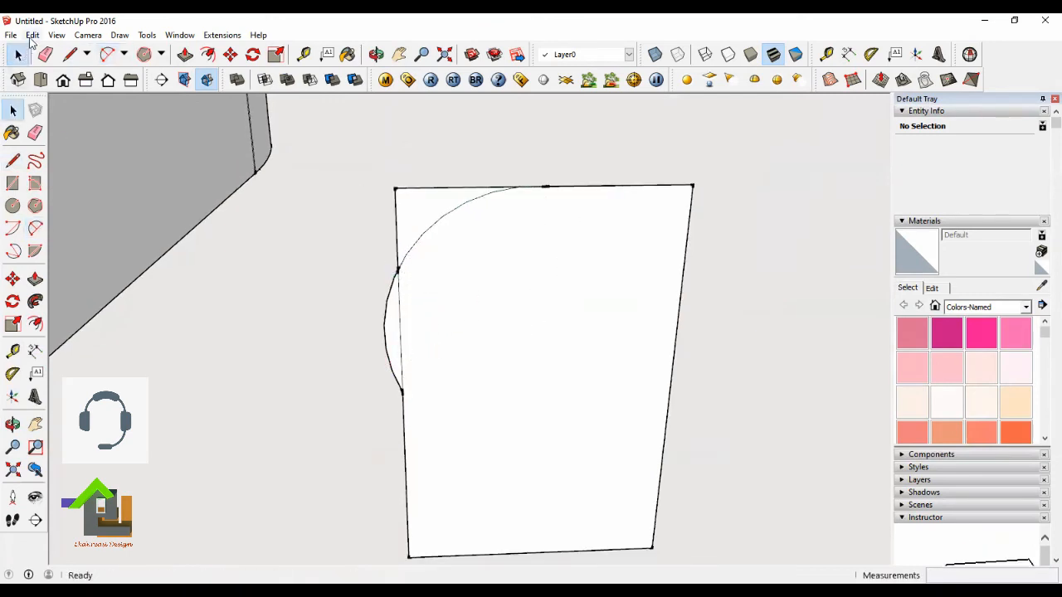
left_click(32, 34)
left_click(58, 47)
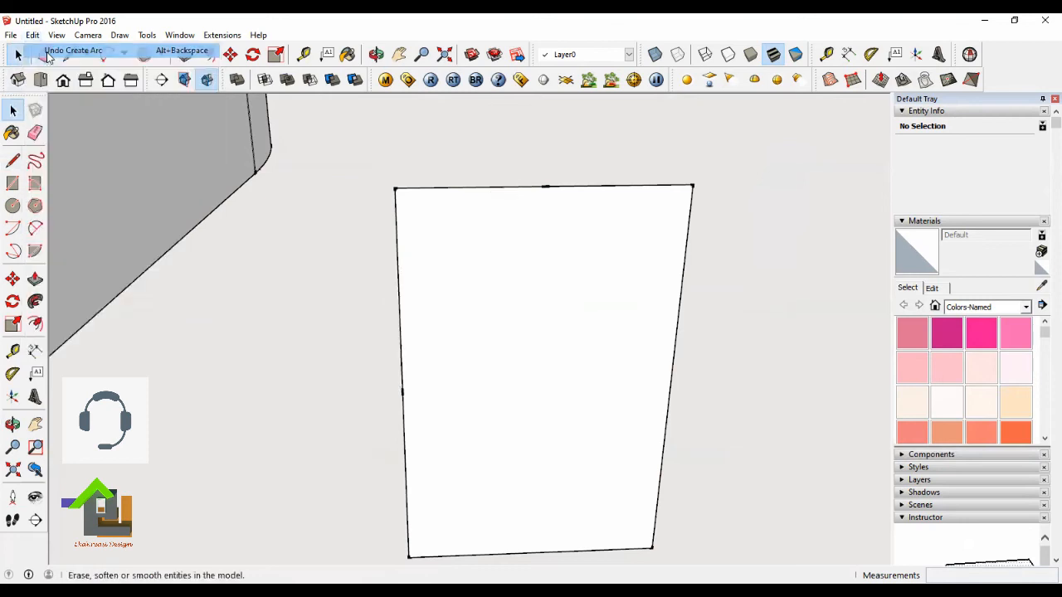
Draw a two-point arc with a bulge of about 27 mm from the 150 mm mark on the profile's side to its top edge's midpoint.
left_click(107, 55)
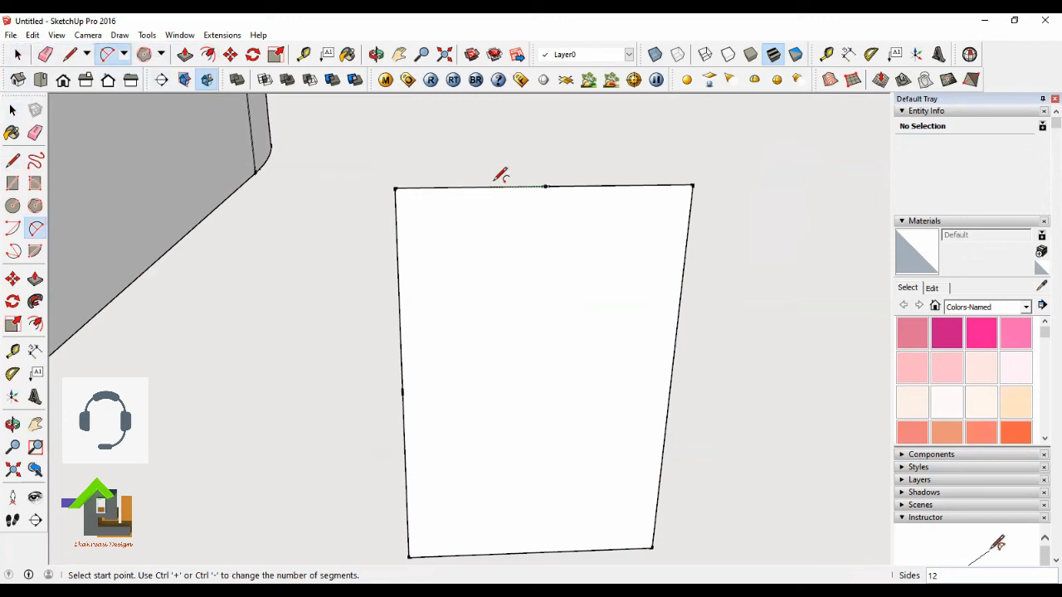
left_click(403, 389)
left_click(545, 187)
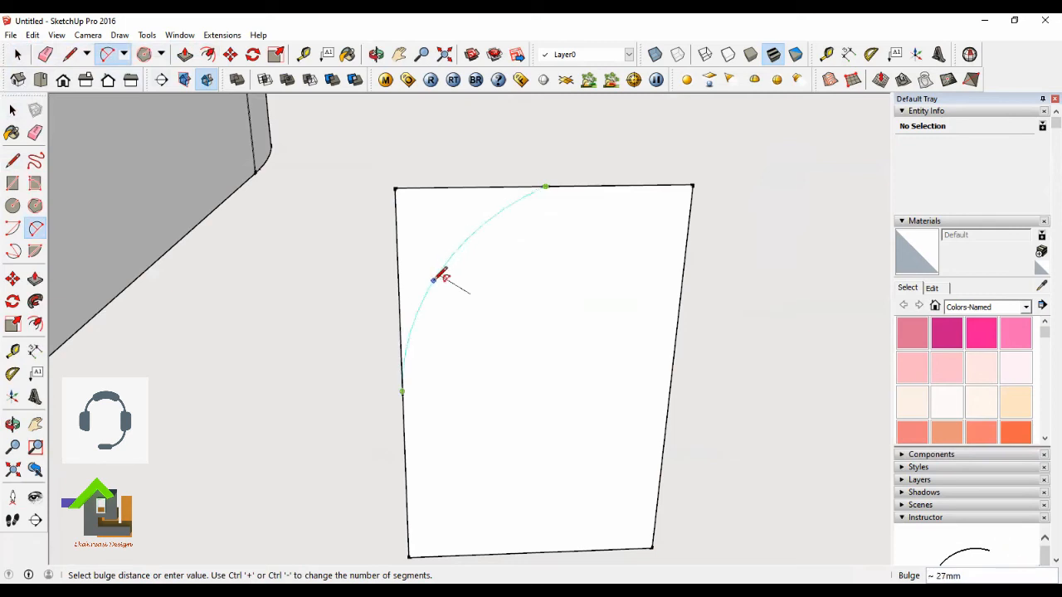
scroll(433, 281, "up", 1)
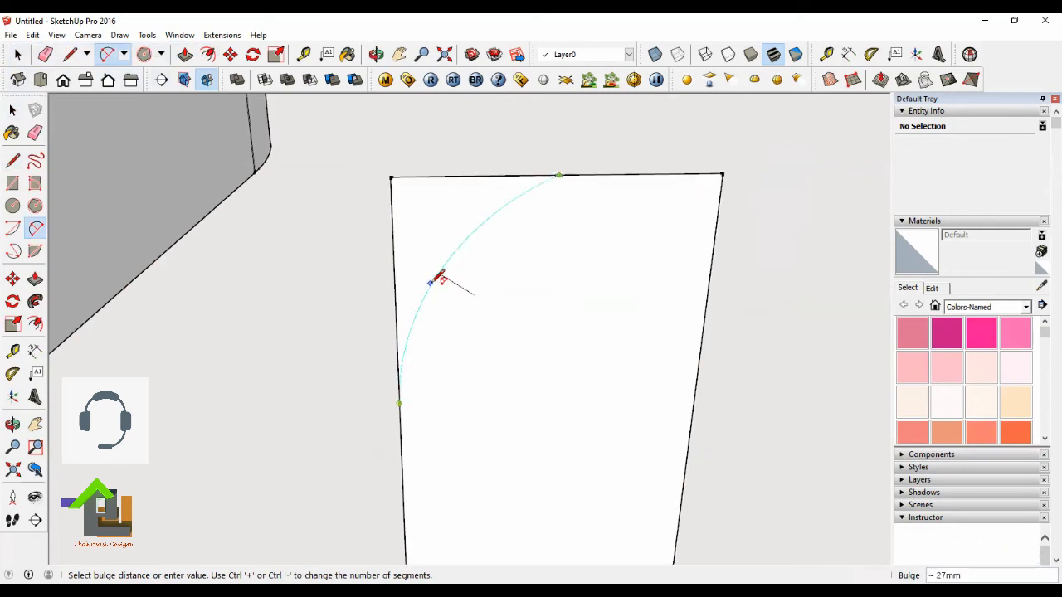
scroll(432, 284, "up", 1)
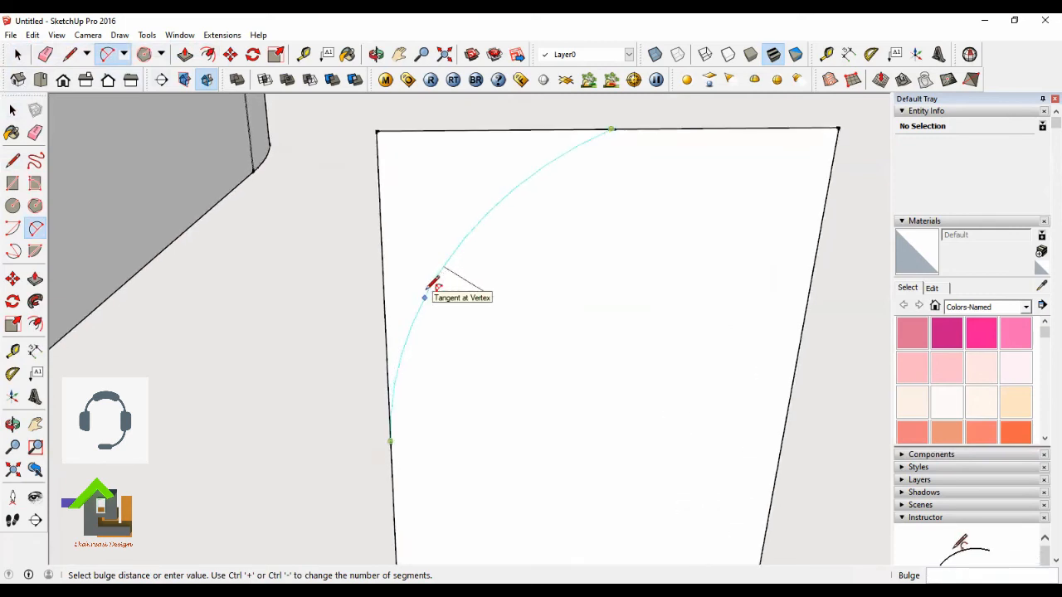
scroll(424, 299, "up", 2)
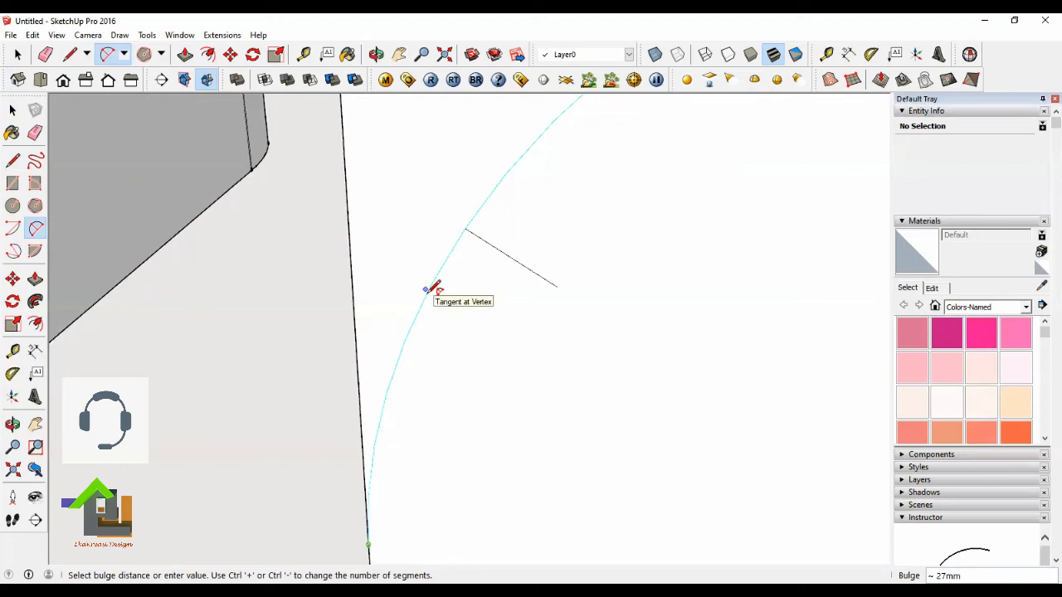
left_click(430, 289)
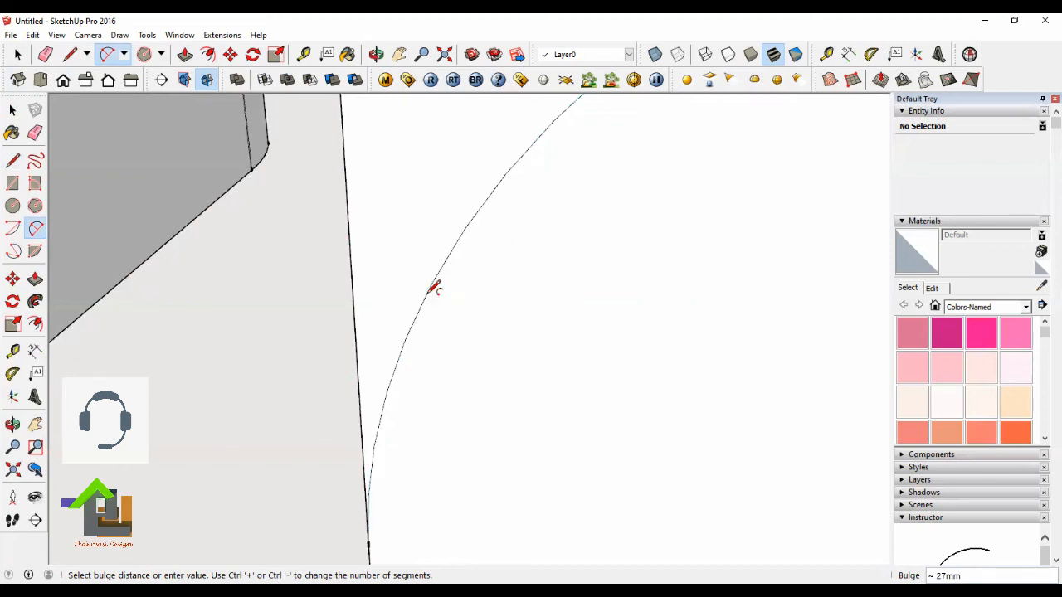
scroll(430, 292, "down", 5)
Erase the 100 mm top edge and the 150 mm side edge outside the arc at the profile's corner.
left_click(16, 60)
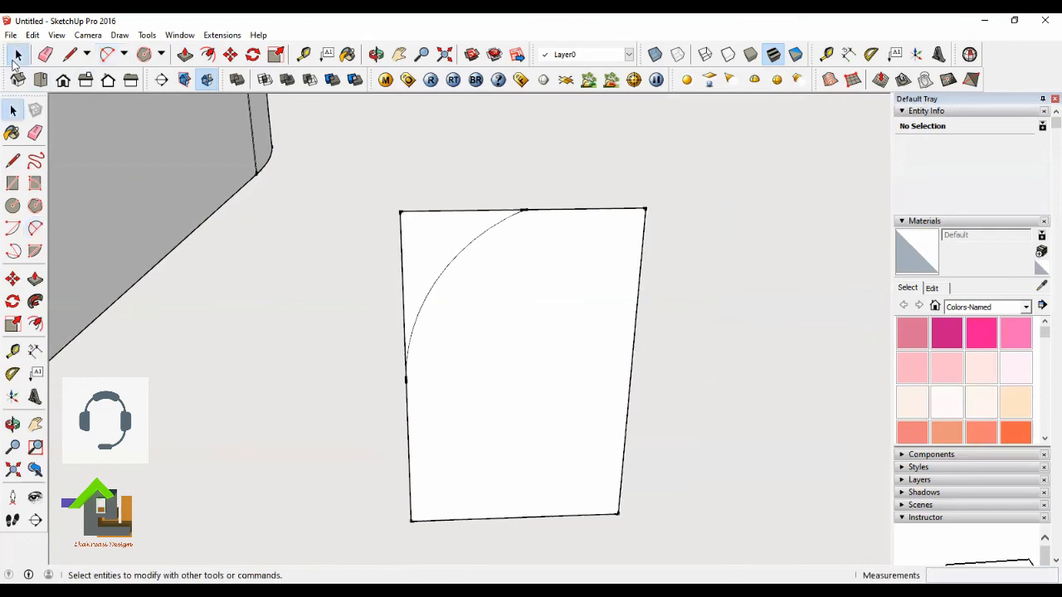
scroll(426, 215, "up", 1)
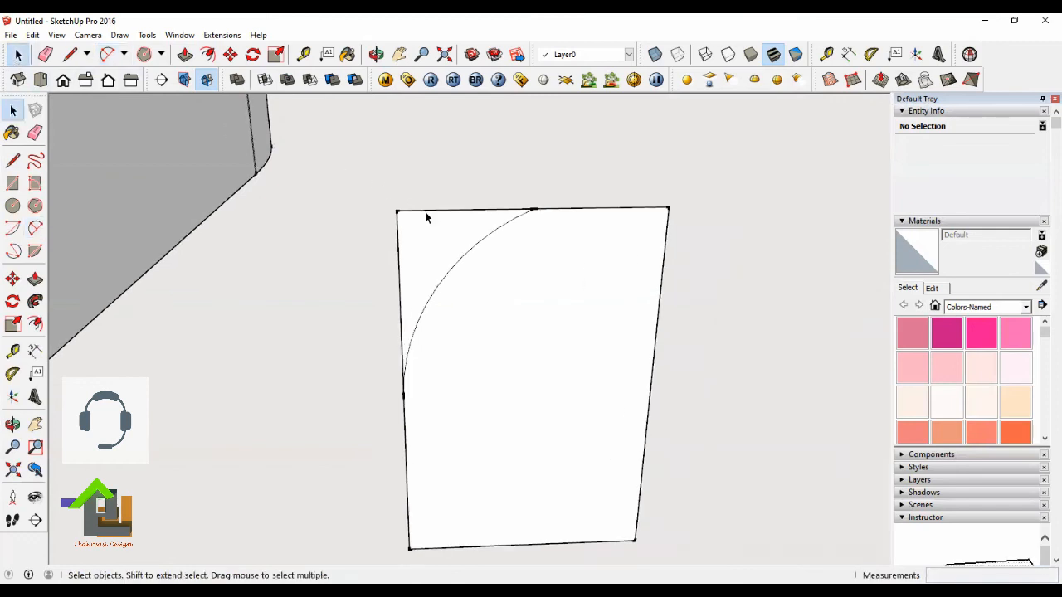
left_click(426, 215)
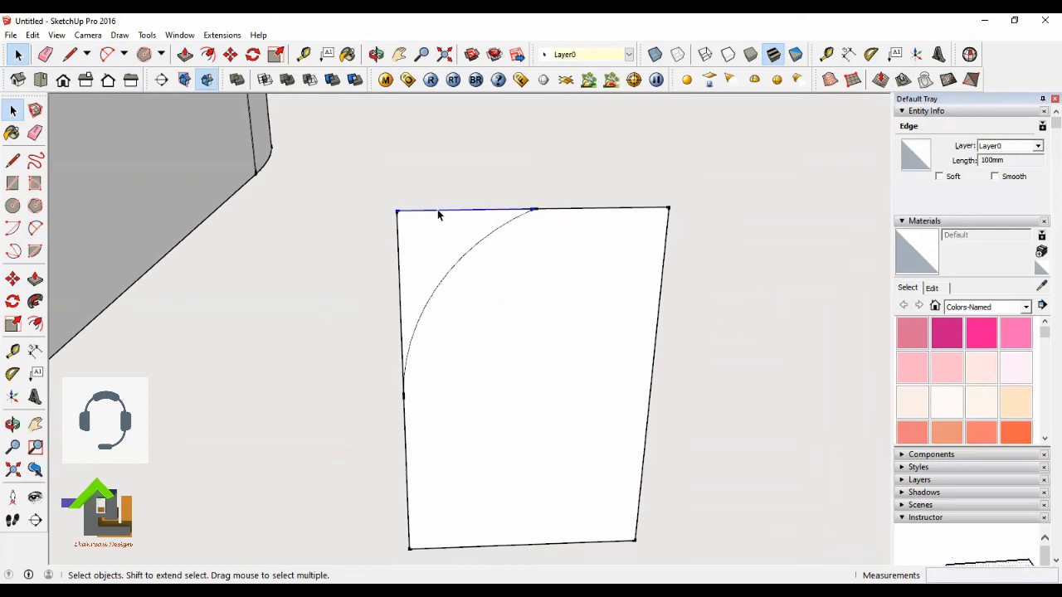
right_click(438, 215)
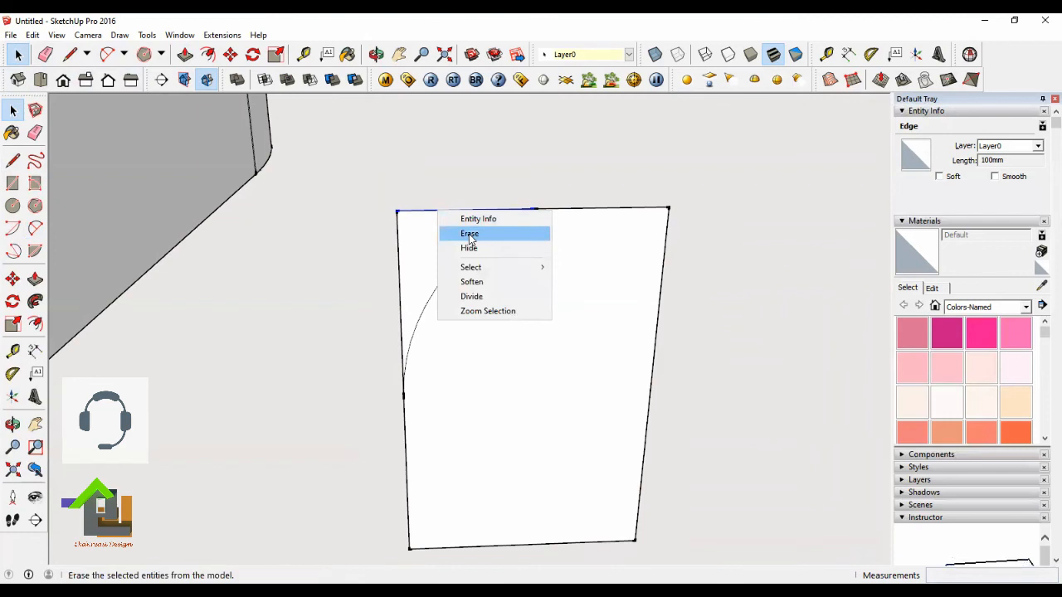
left_click(471, 235)
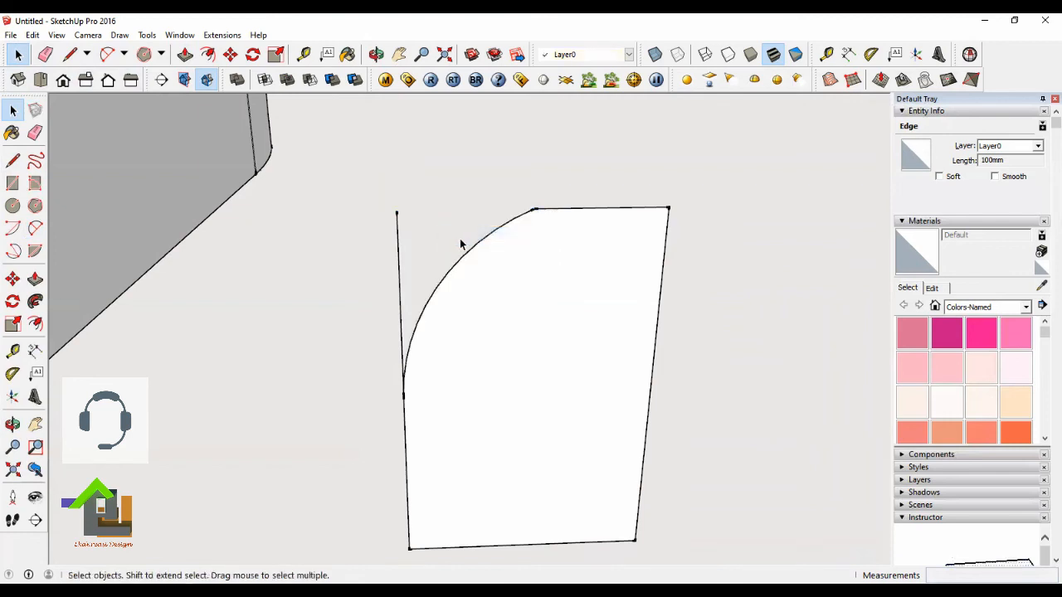
right_click(399, 274)
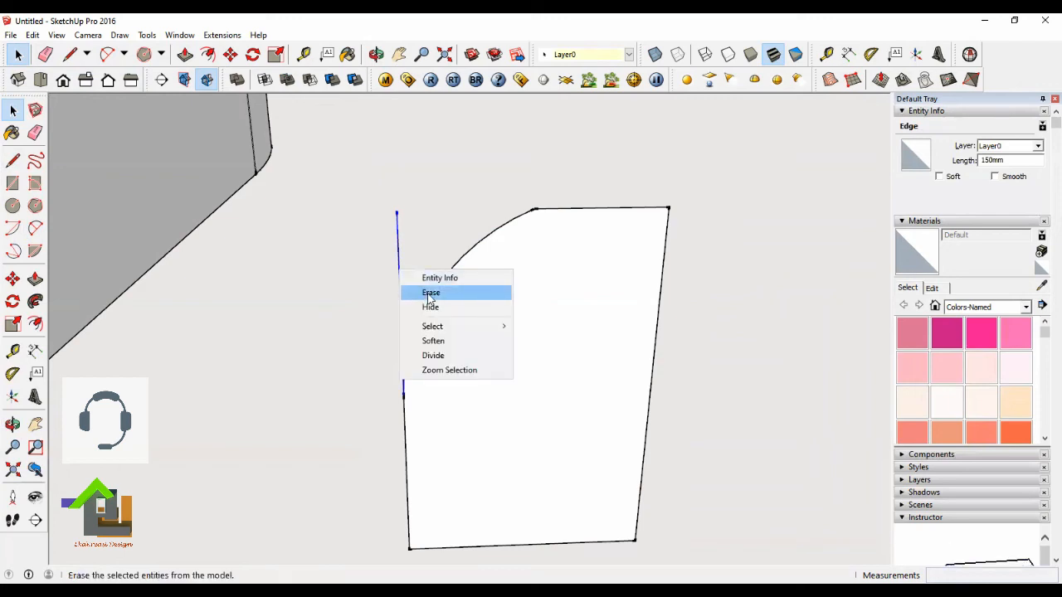
left_click(426, 291)
scroll(614, 325, "down", 2)
scroll(552, 342, "up", 1)
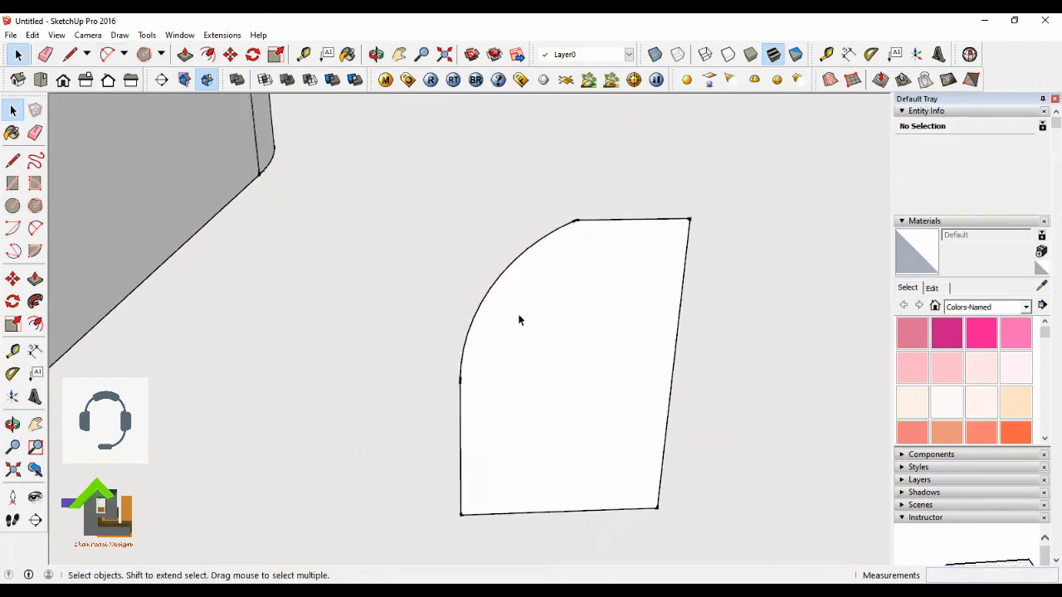
Set the number of segments of the profile's corner arc to 25.
scroll(534, 259, "up", 1)
left_click(376, 54)
left_click_drag(502, 228, 522, 274)
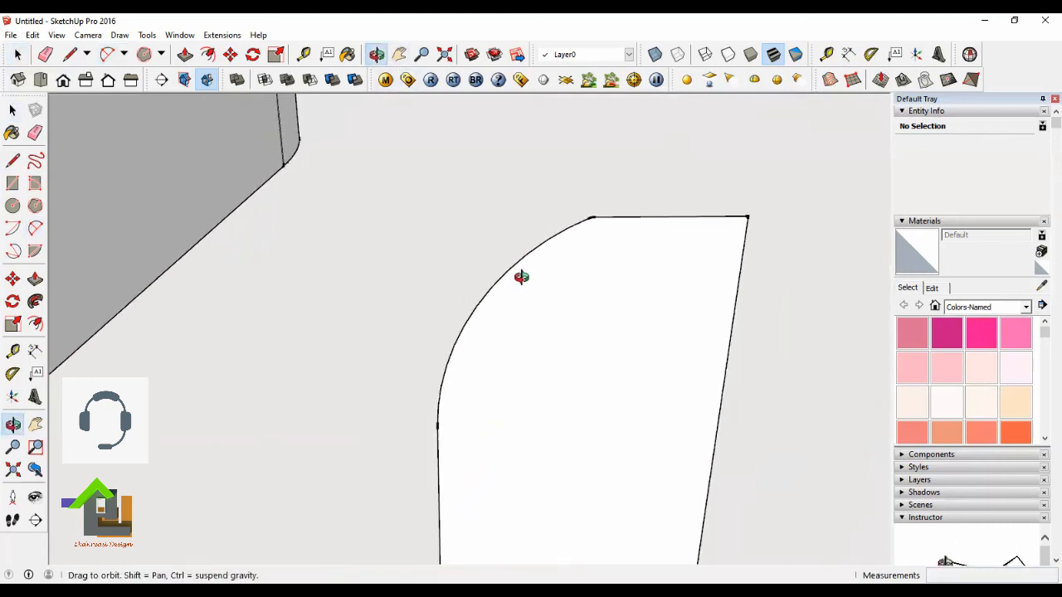
key("space")
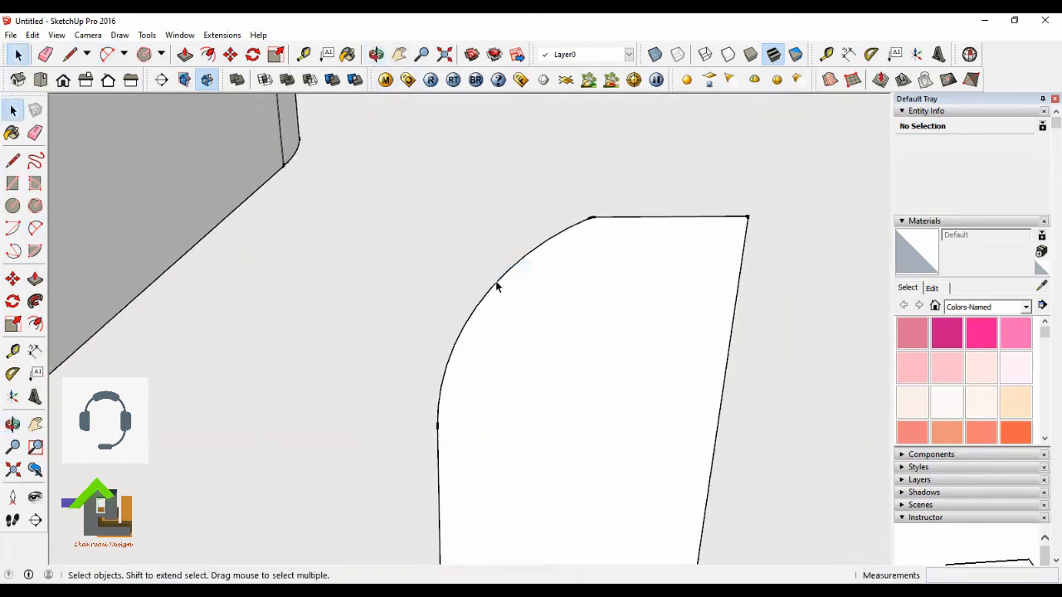
left_click(497, 283)
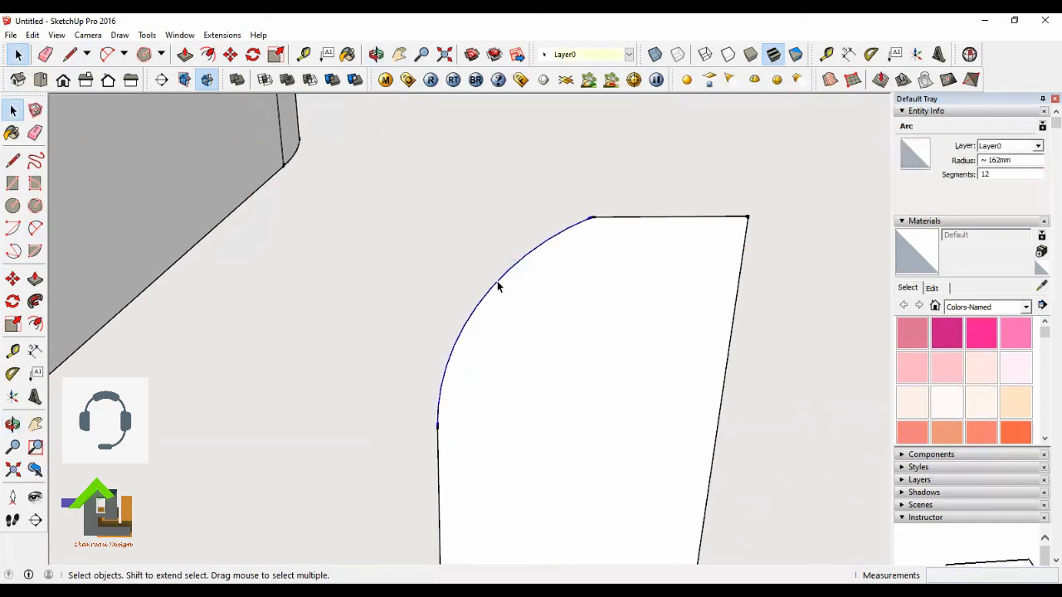
right_click(498, 286)
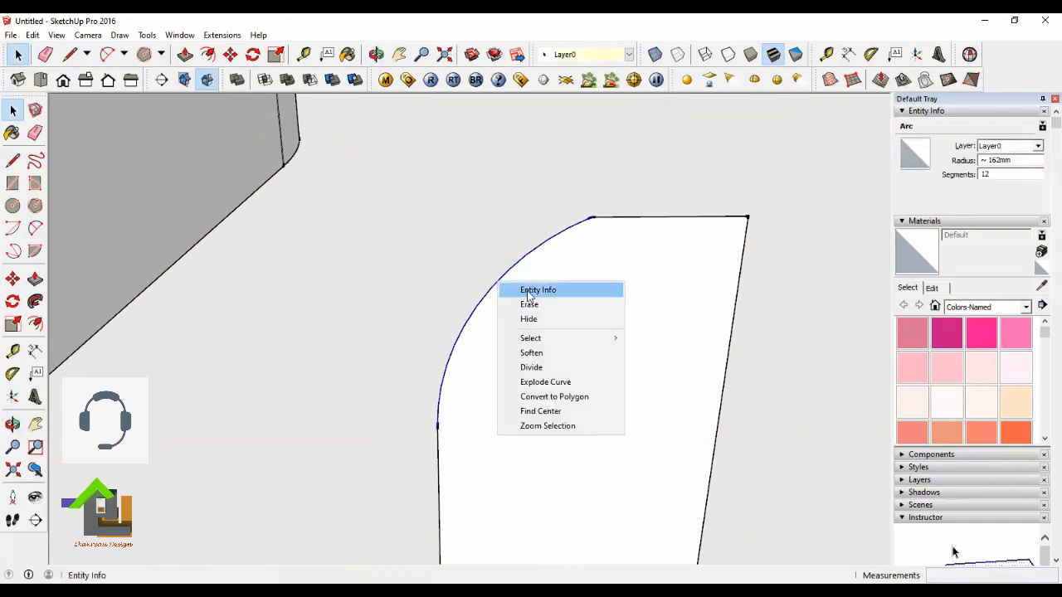
left_click(529, 291)
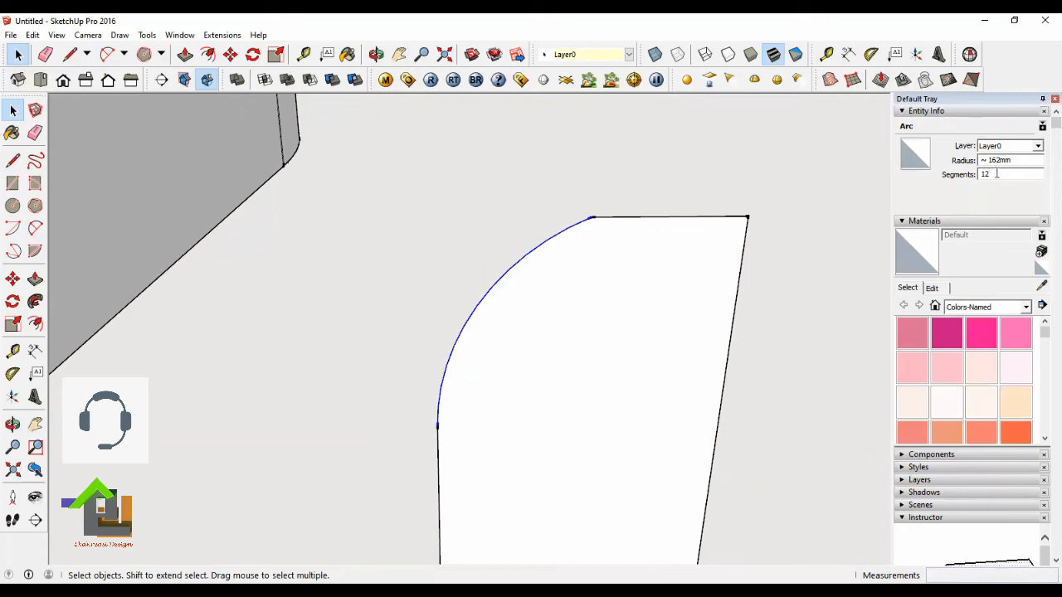
left_click_drag(998, 175, 976, 175)
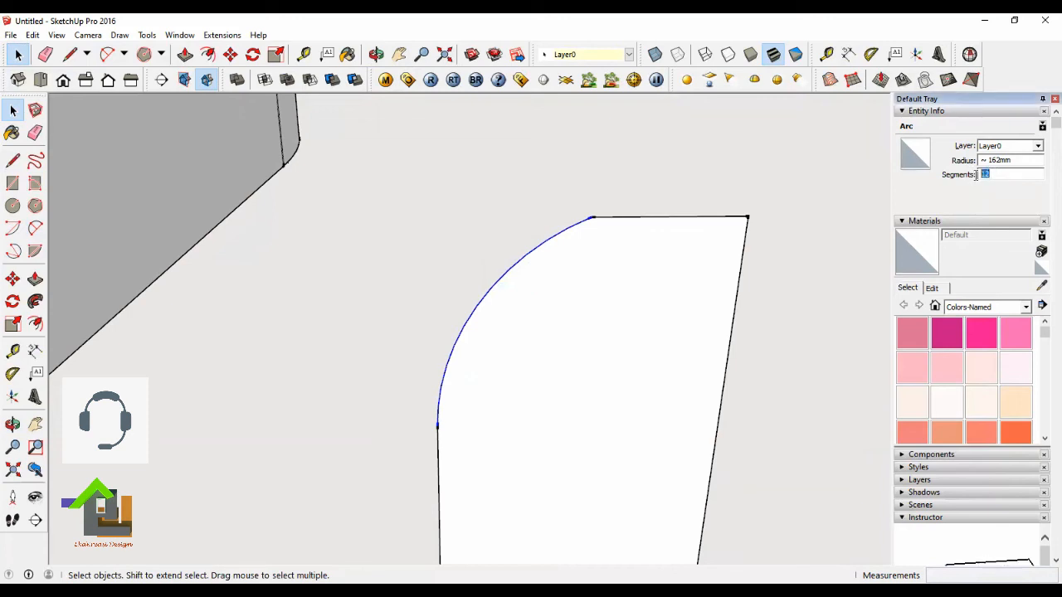
type("25")
left_click(369, 307)
scroll(635, 332, "down", 5)
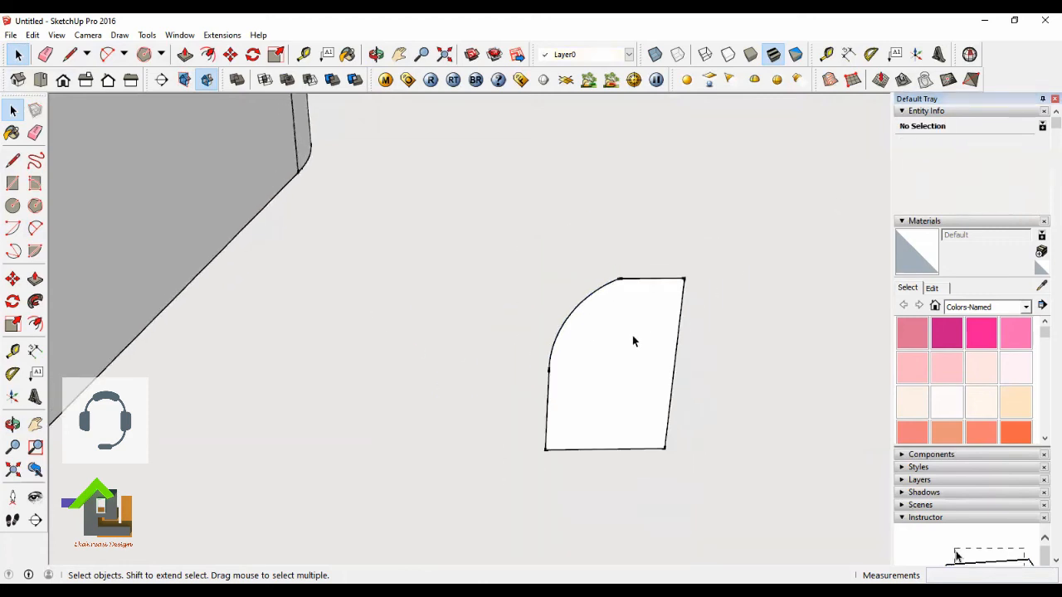
scroll(633, 345, "down", 2)
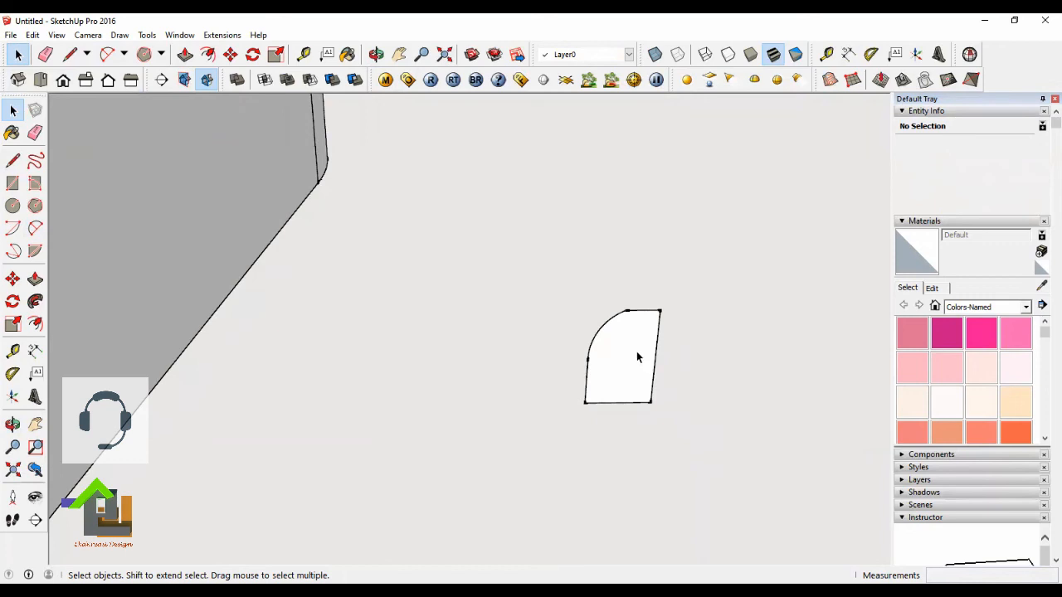
left_click(633, 347)
left_click(710, 346)
left_click(68, 55)
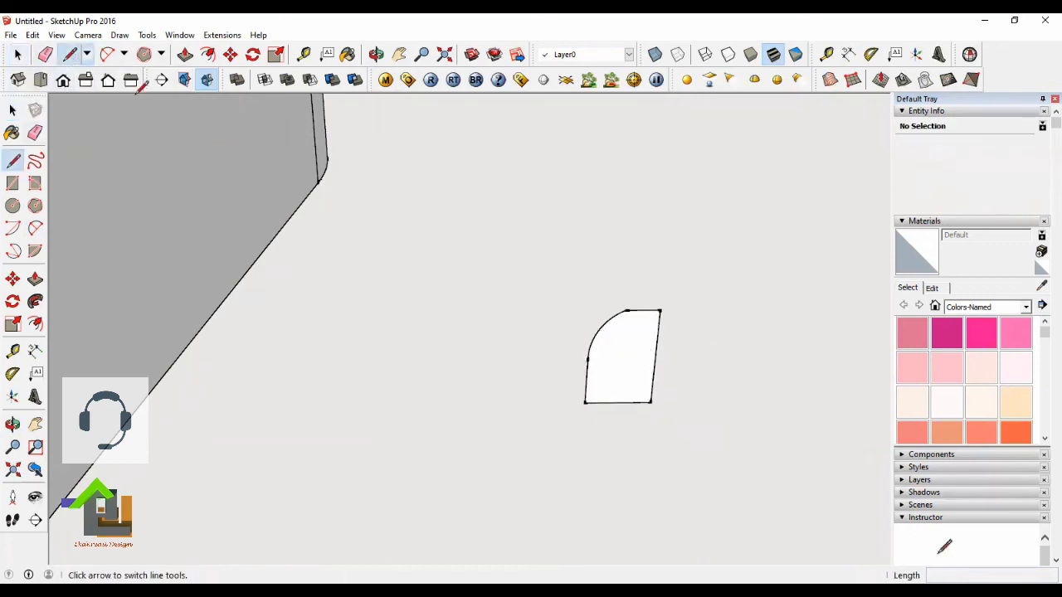
left_click(651, 402)
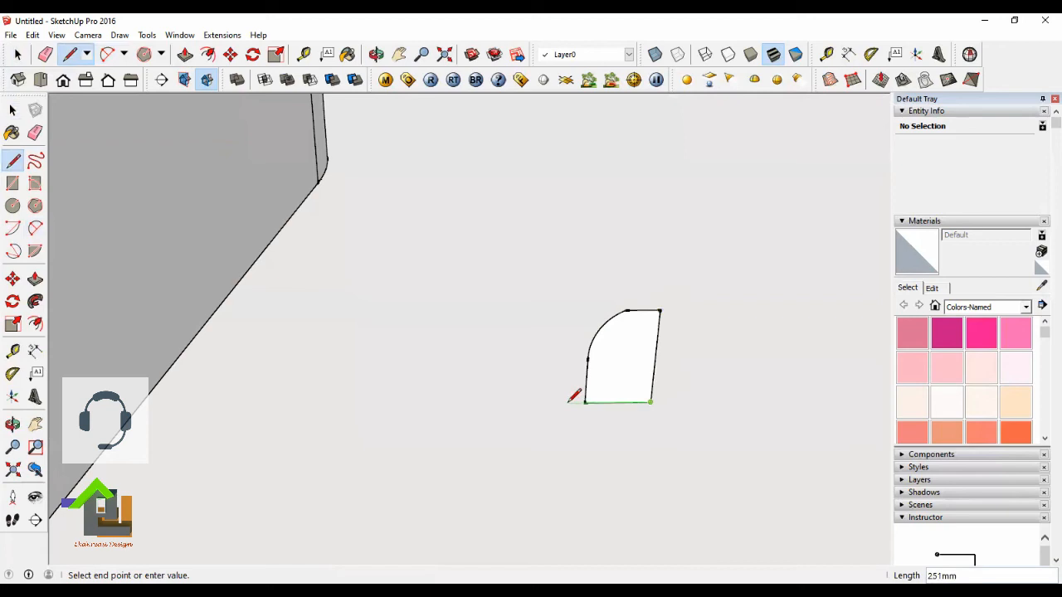
left_click(17, 54)
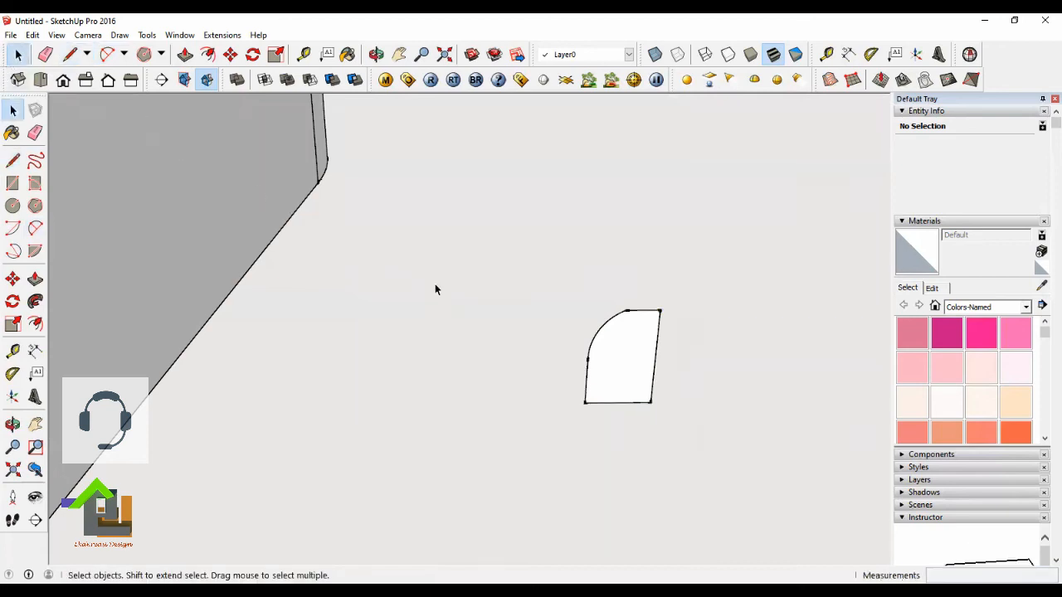
Select the straight upper edge on the road side of the outer border along the road's short leg.
middle_click_drag(627, 396, 636, 393)
scroll(637, 393, "down", 8)
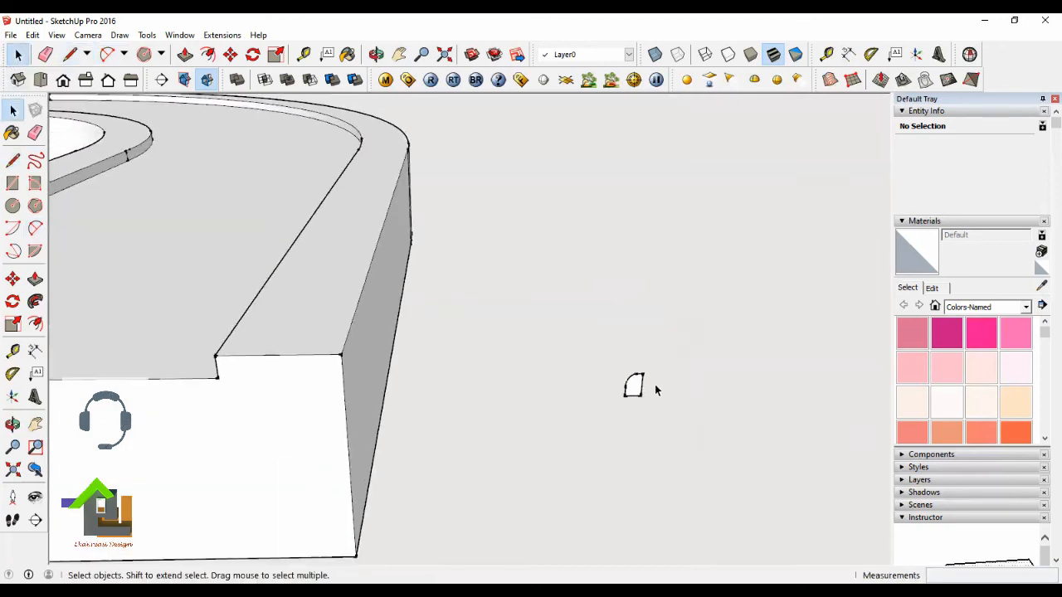
scroll(300, 198, "up", 3)
scroll(493, 280, "down", 3)
scroll(495, 307, "up", 2)
scroll(513, 371, "down", 2)
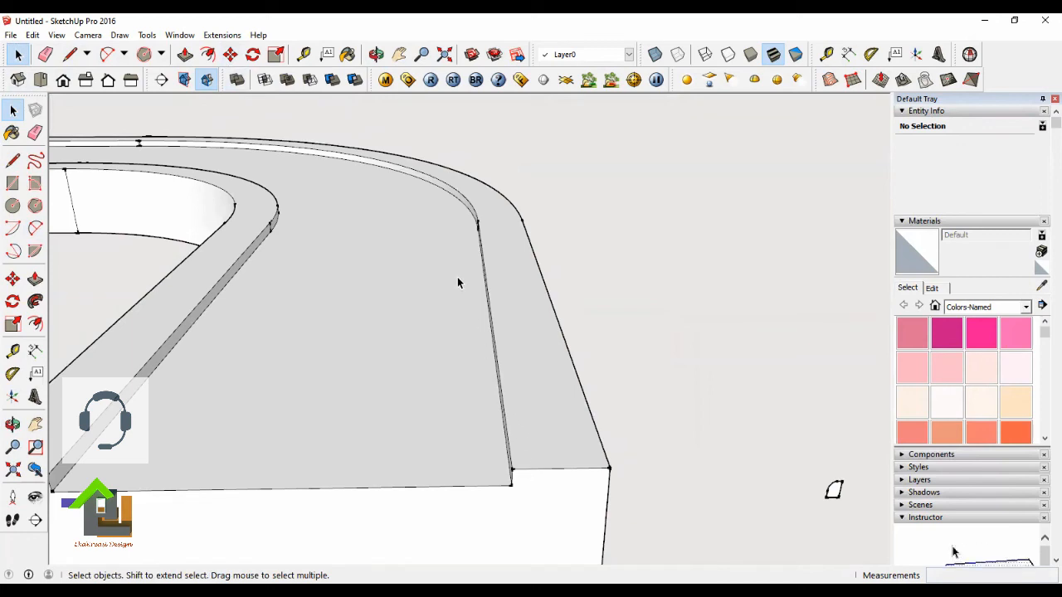
left_click(376, 54)
left_click_drag(531, 274, 492, 196)
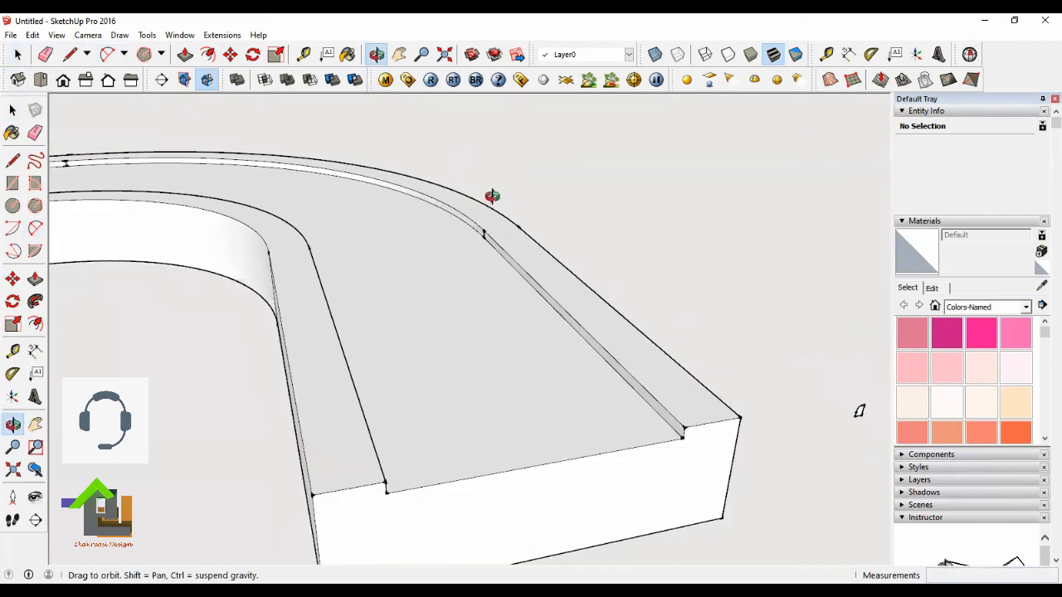
key("space")
scroll(618, 352, "up", 2)
left_click(608, 365)
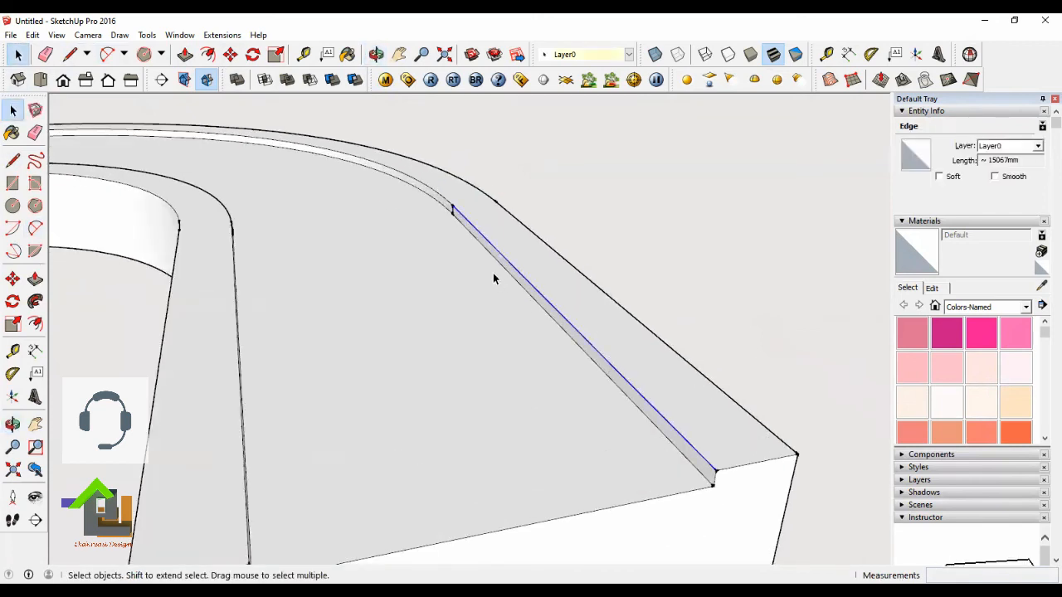
Add the tiny connecting edge and the rounded corner edge of the outer border to the selection.
scroll(493, 278, "up", 5)
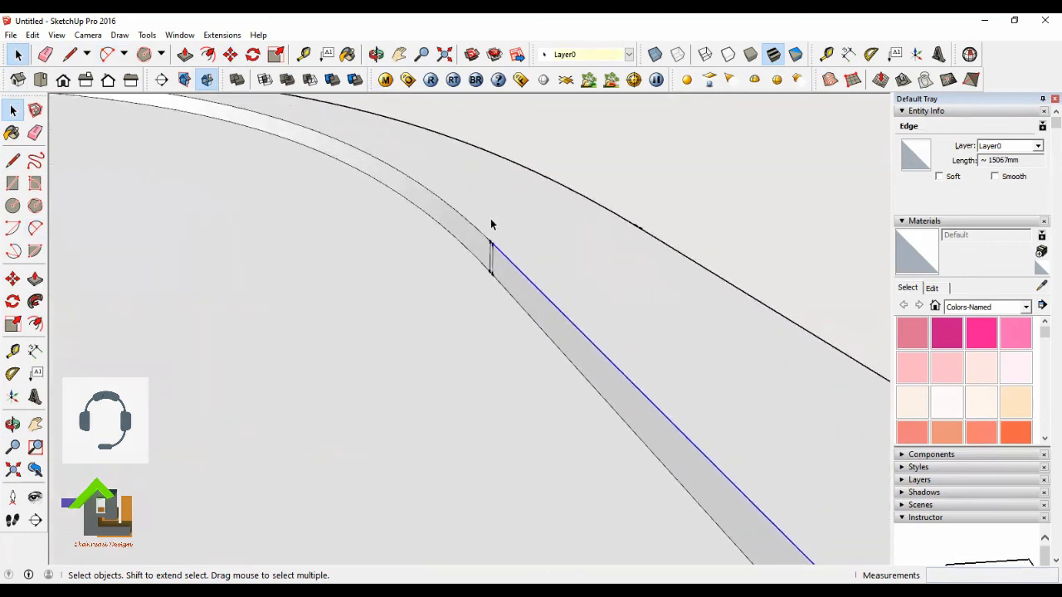
scroll(491, 224, "up", 3)
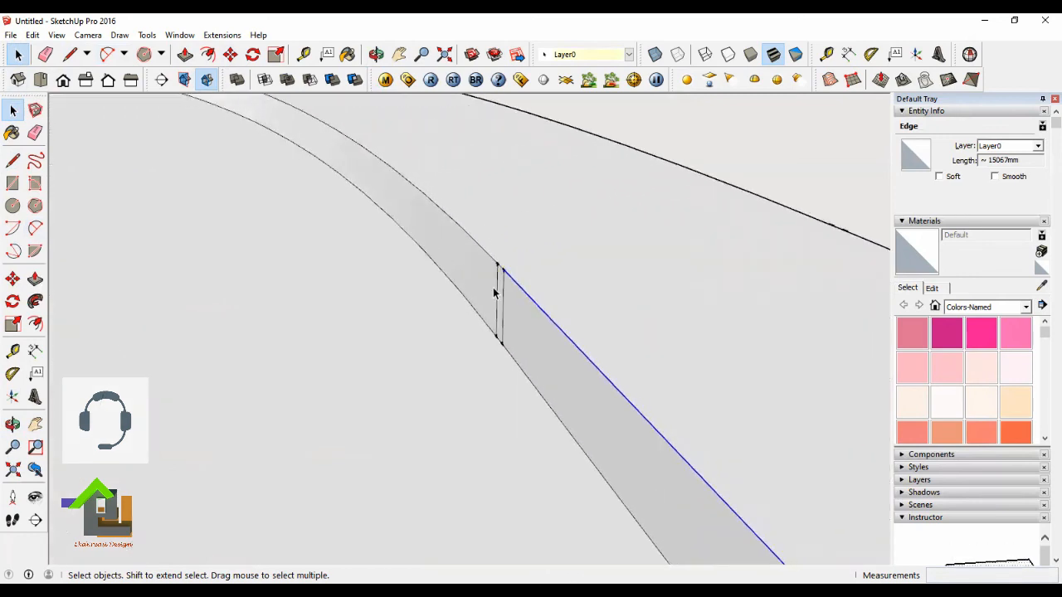
scroll(493, 287, "up", 1)
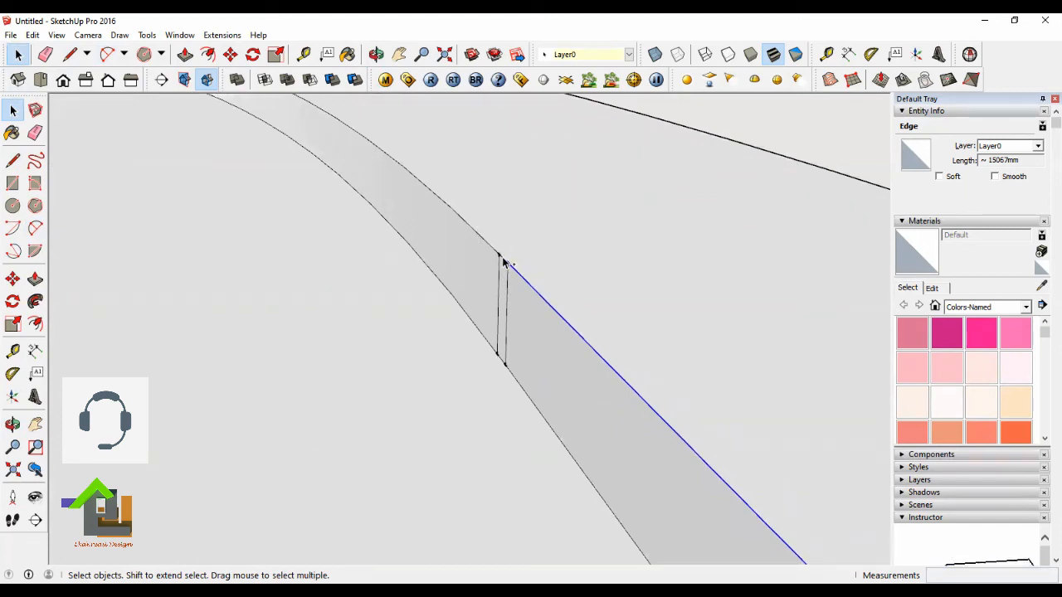
left_click(481, 238, "shift")
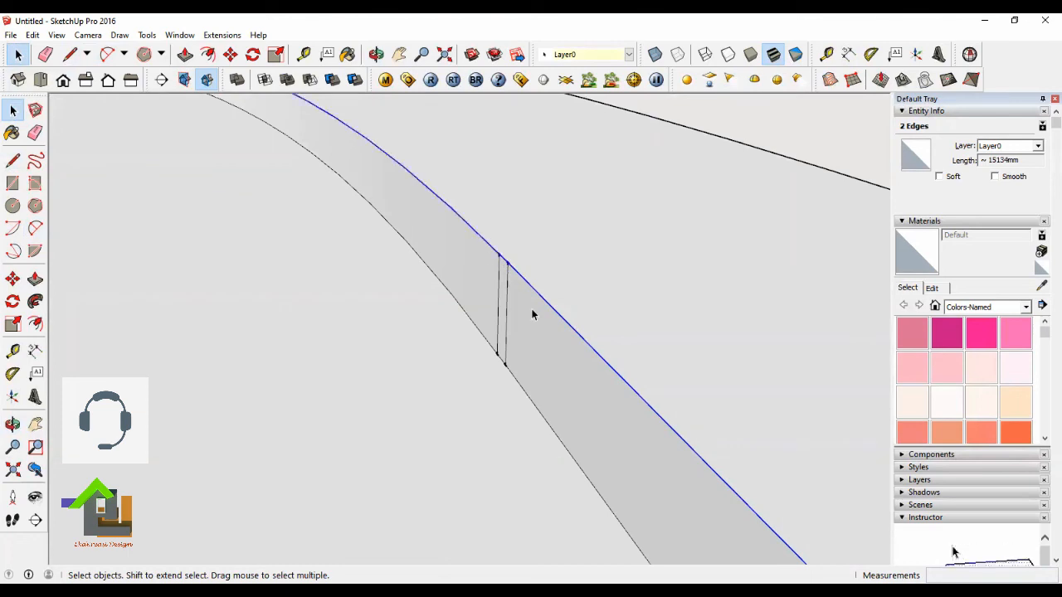
scroll(723, 426, "down", 5)
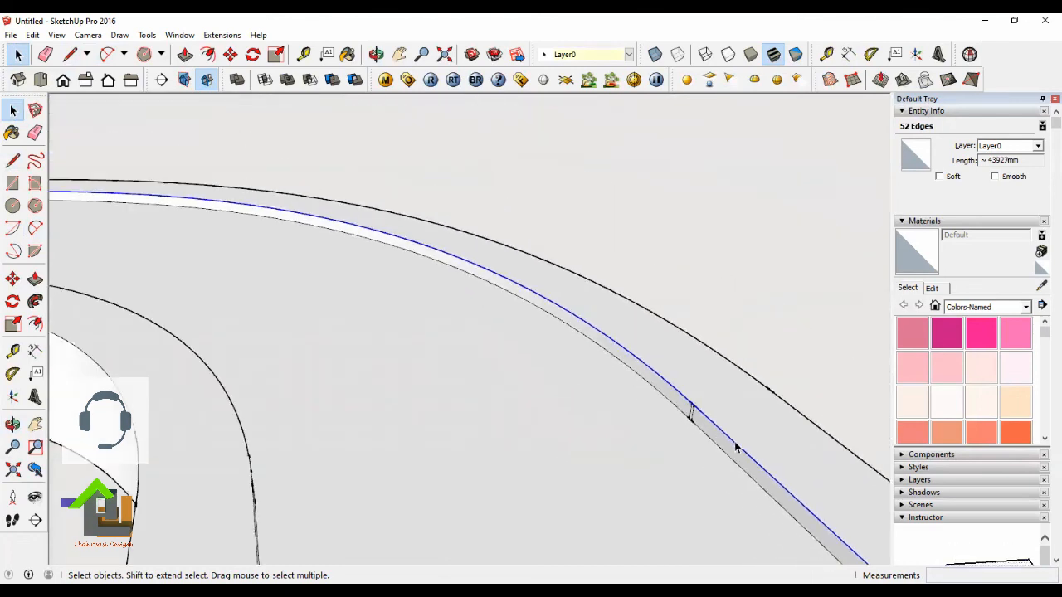
Extend the selection with the tiny edge past the corner and the outer border's long straight road-side edge.
scroll(244, 348, "up", 6)
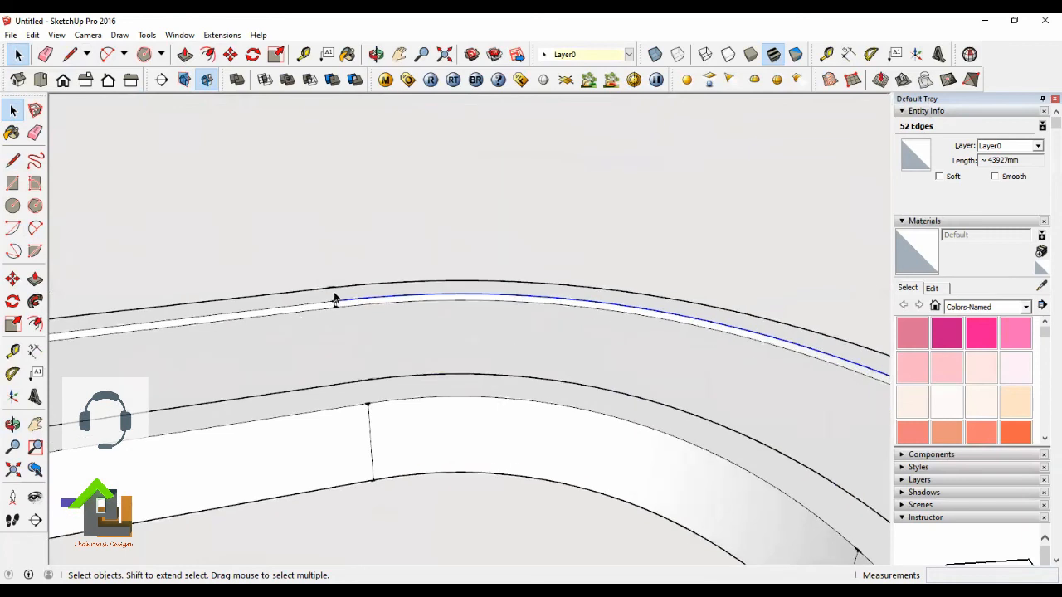
scroll(356, 319, "up", 3)
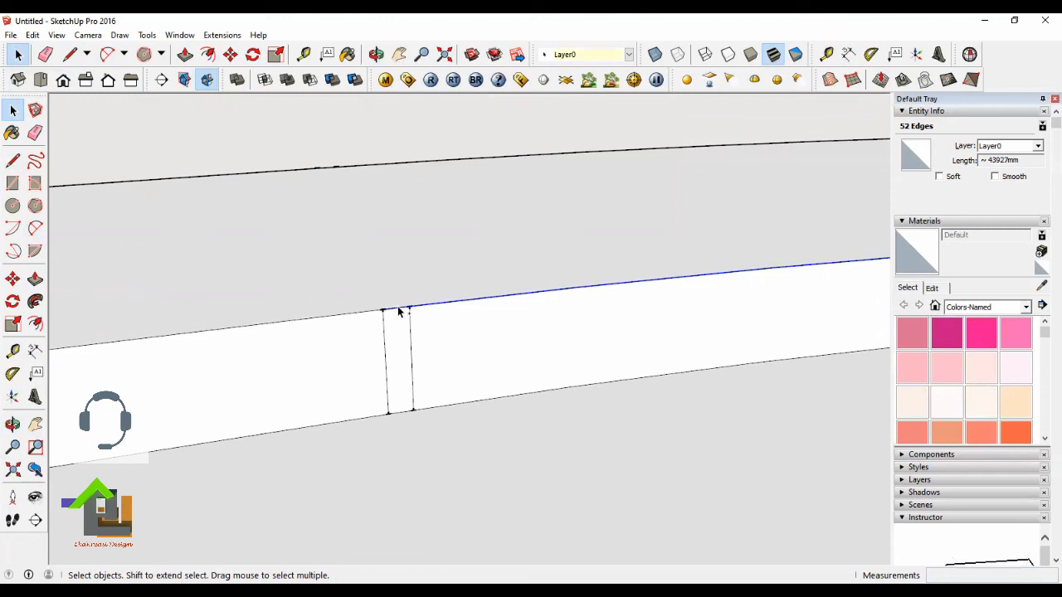
left_click(369, 316, "shift")
scroll(647, 317, "down", 2)
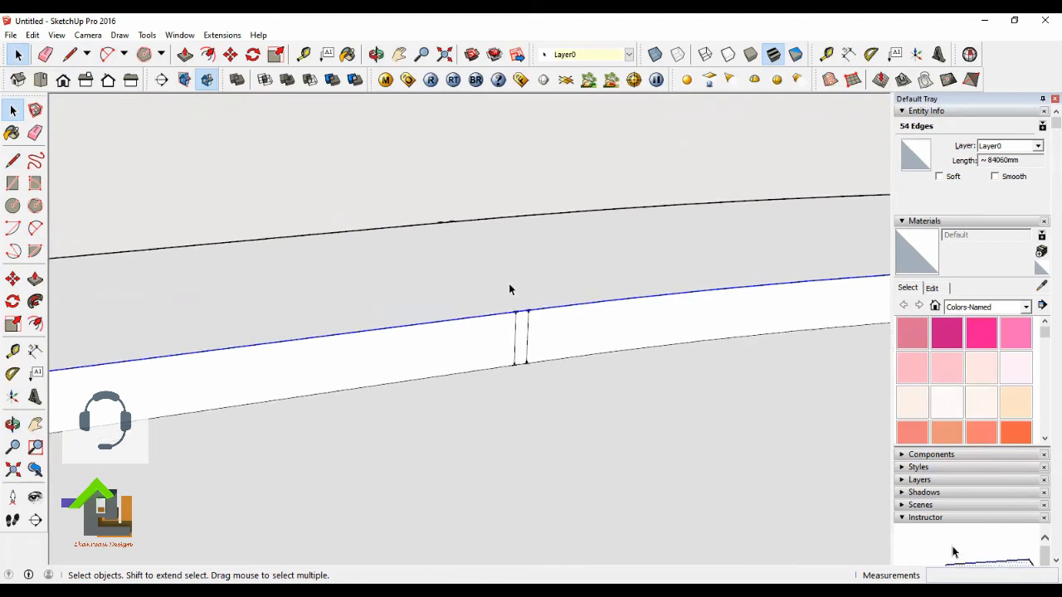
Examine the selected edges along the outer border from the far end to the near end for continuity.
scroll(509, 289, "down", 1)
scroll(713, 319, "down", 5)
scroll(724, 321, "down", 4)
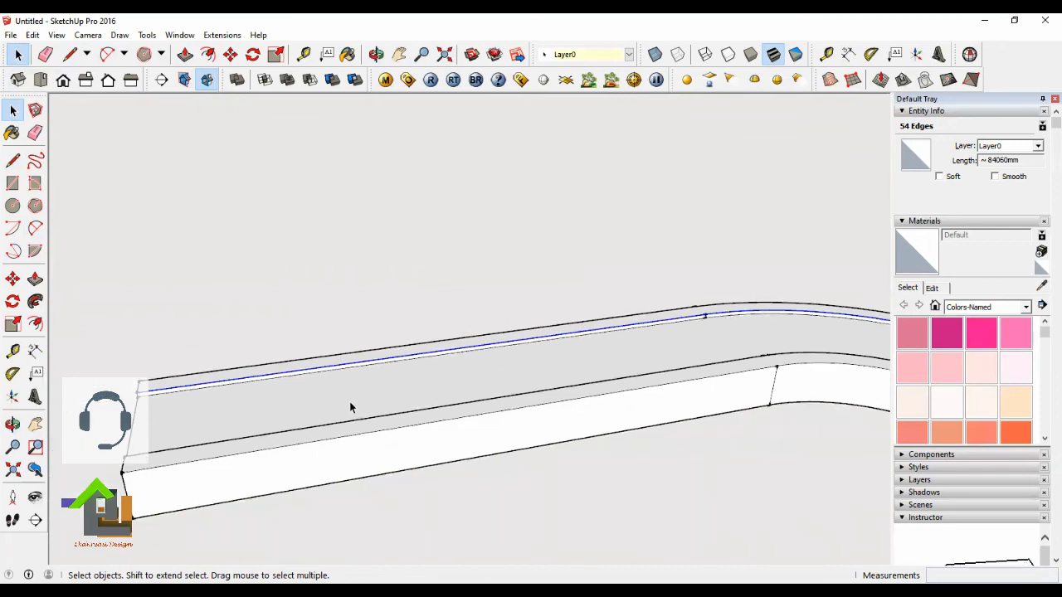
scroll(144, 412, "up", 6)
scroll(141, 383, "up", 3)
scroll(136, 377, "down", 4)
scroll(134, 378, "down", 6)
scroll(855, 459, "up", 4)
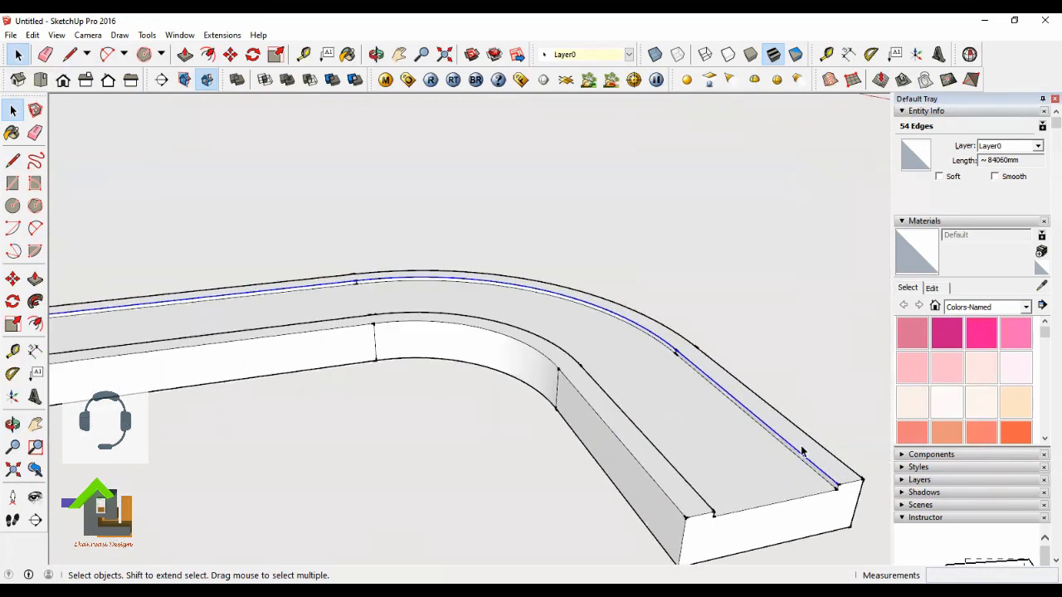
scroll(802, 450, "up", 4)
scroll(351, 368, "down", 3)
scroll(721, 532, "up", 4)
scroll(267, 309, "down", 4)
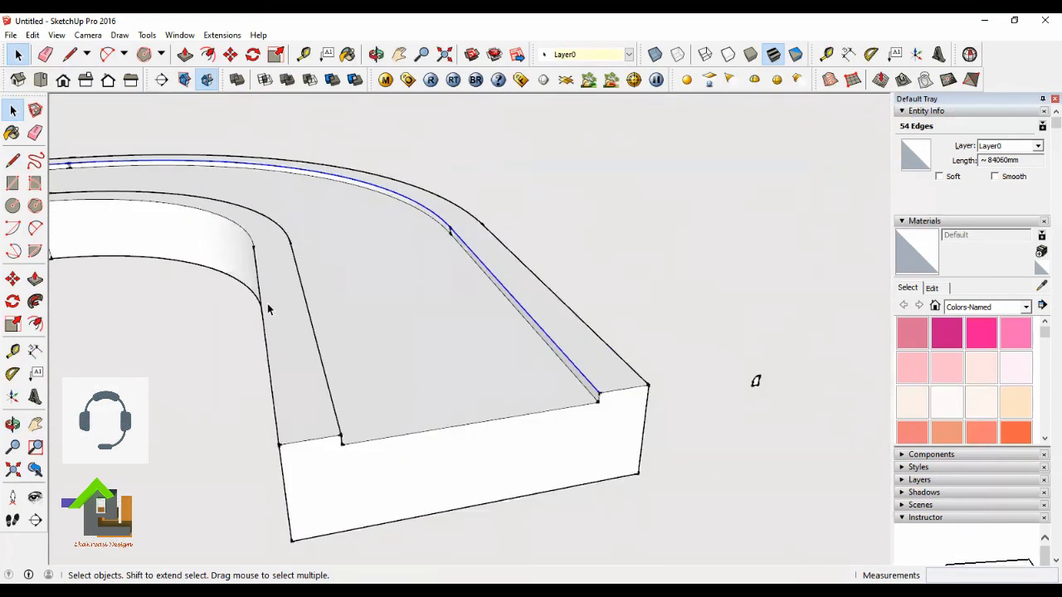
Offset the selected edges 200 mm outward onto the outer border's top face and clear the selection.
scroll(630, 430, "up", 5)
scroll(645, 331, "up", 3)
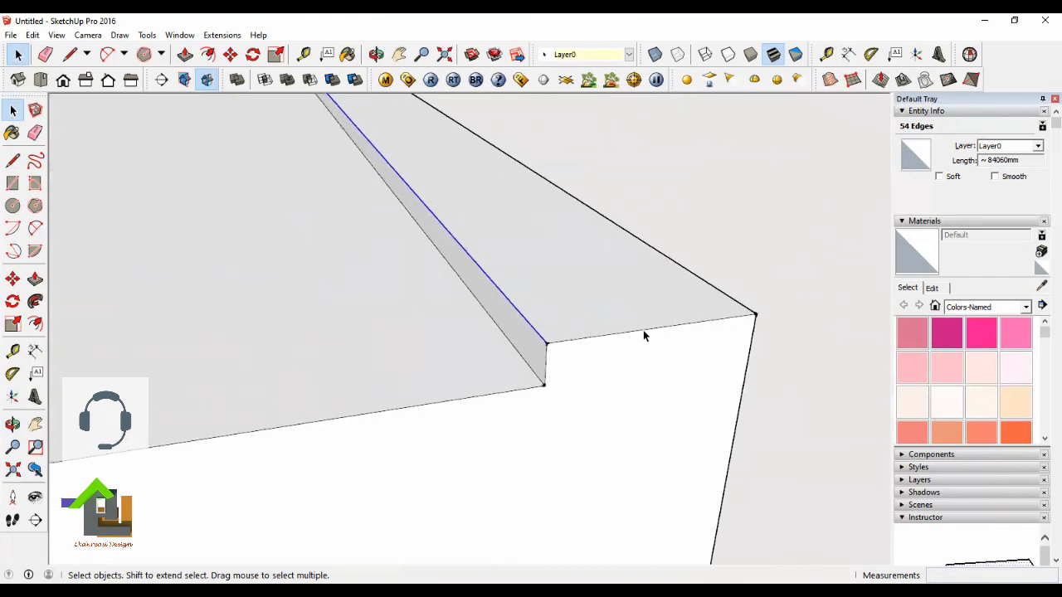
scroll(613, 428, "down", 3)
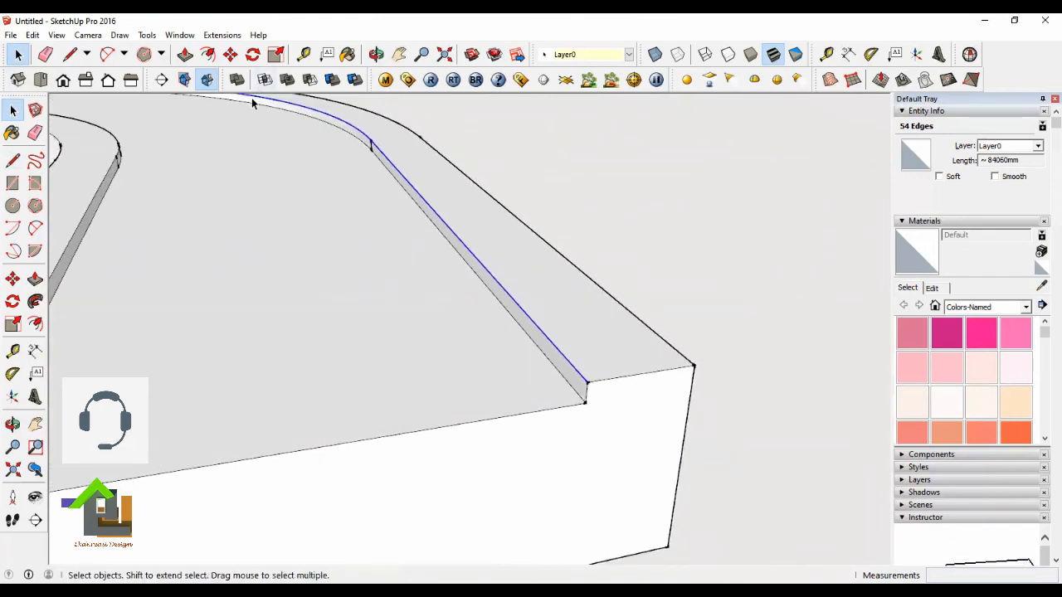
left_click(207, 56)
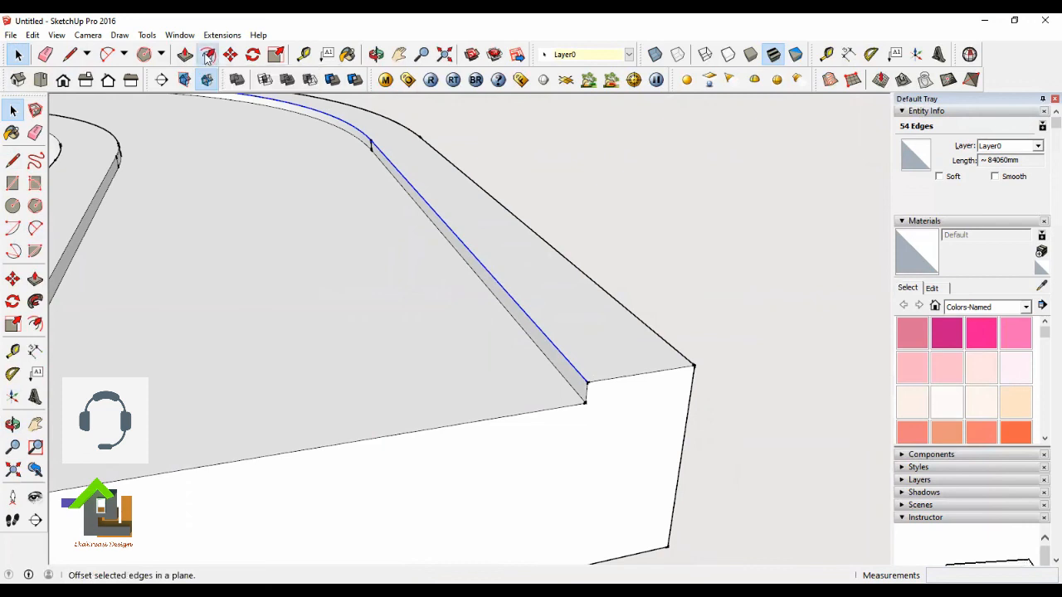
left_click(486, 269)
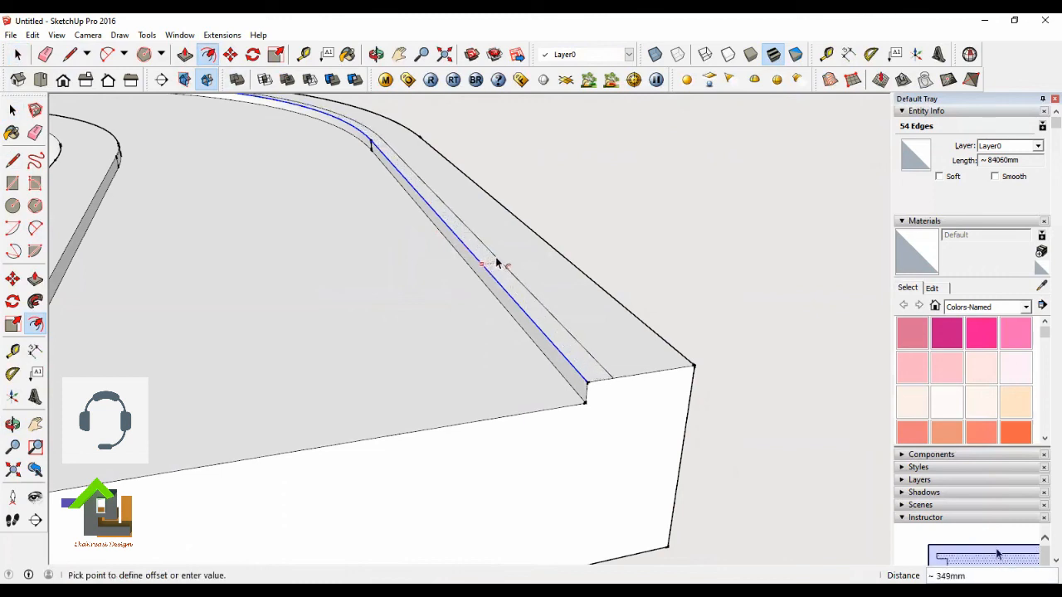
type("00")
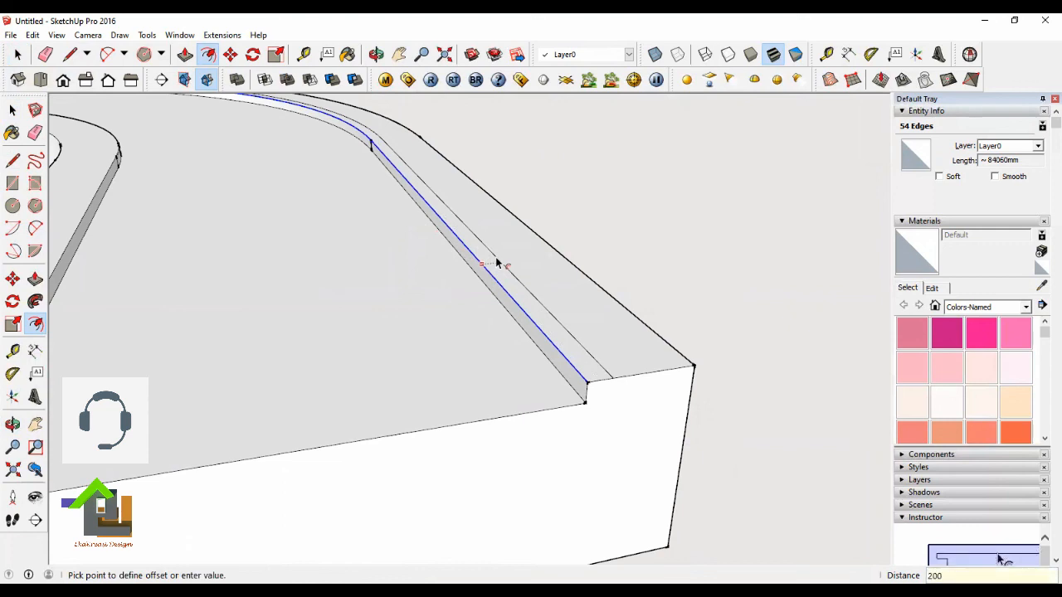
key("Return")
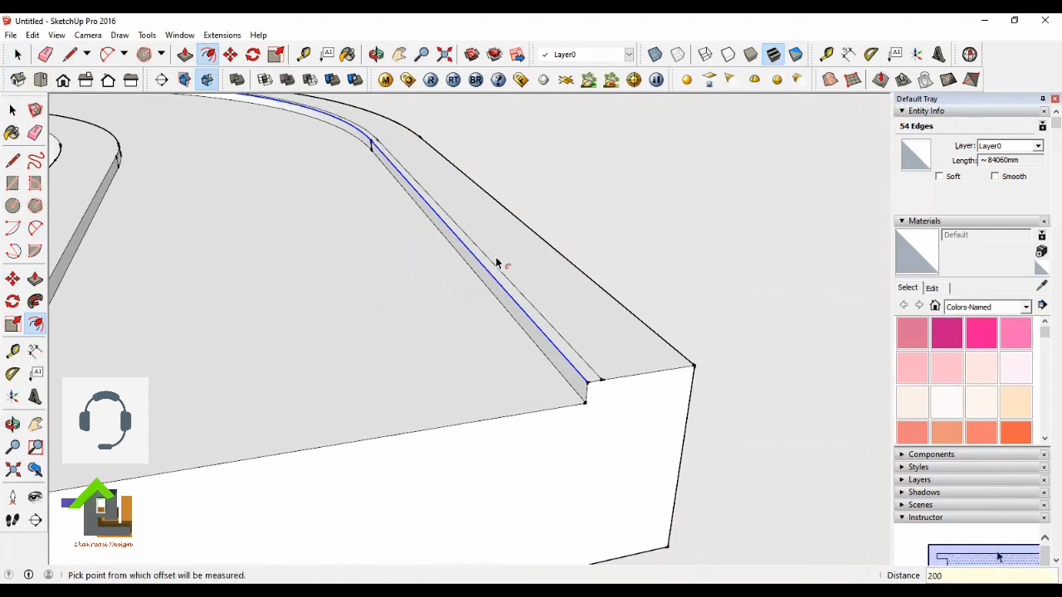
left_click(17, 55)
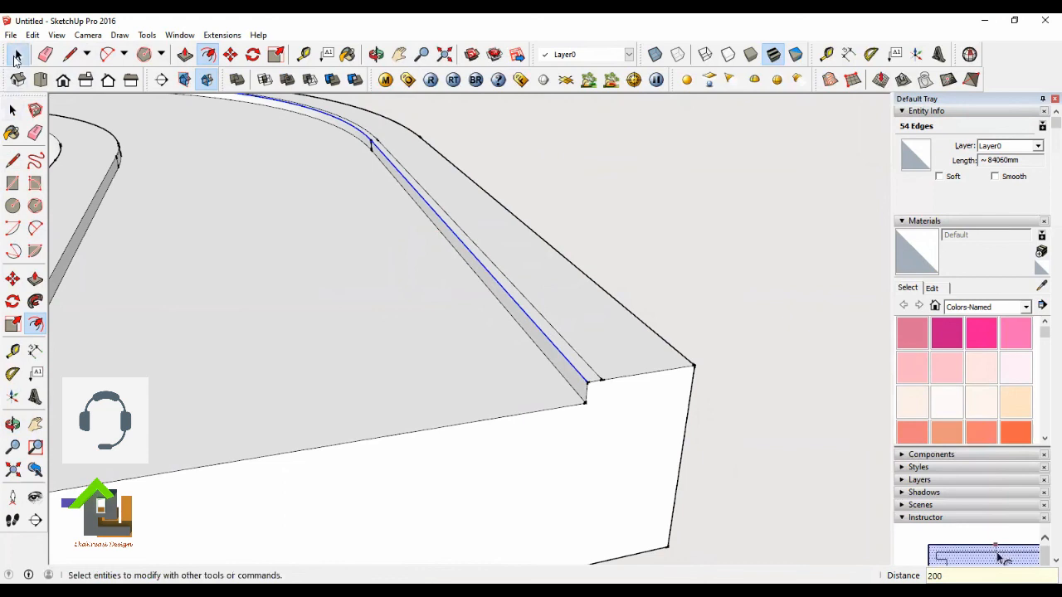
left_click(745, 290)
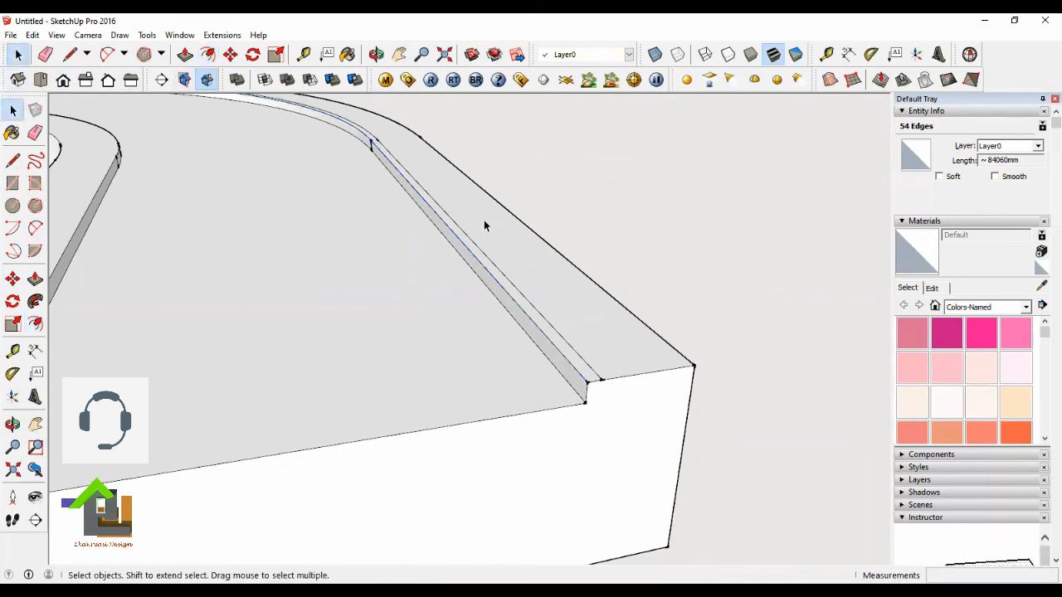
Select the narrow strip face along the outer border and check that it runs unbroken to both ends.
left_click(185, 55)
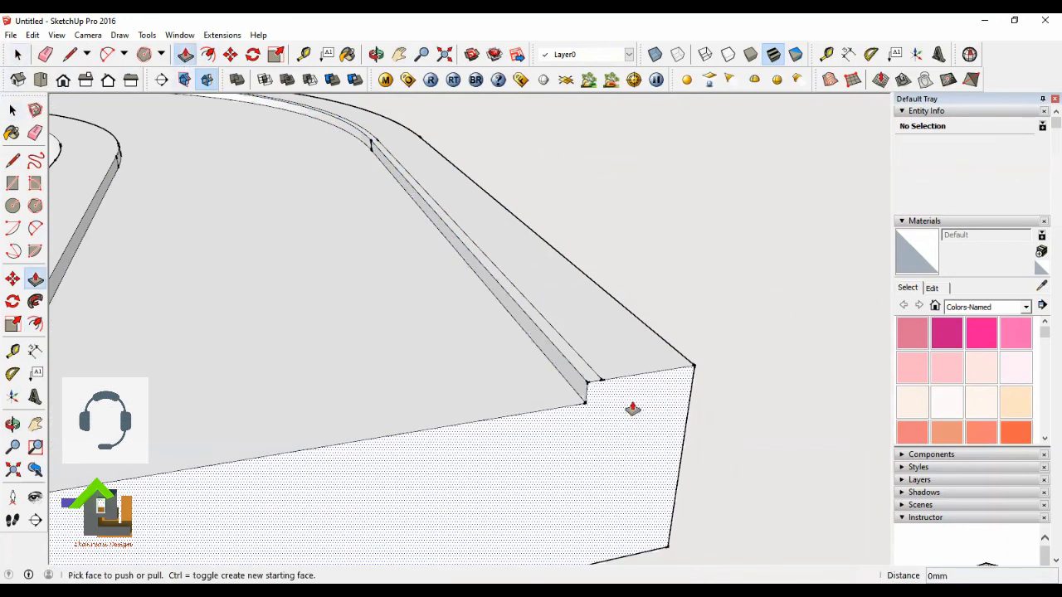
scroll(636, 407, "up", 1)
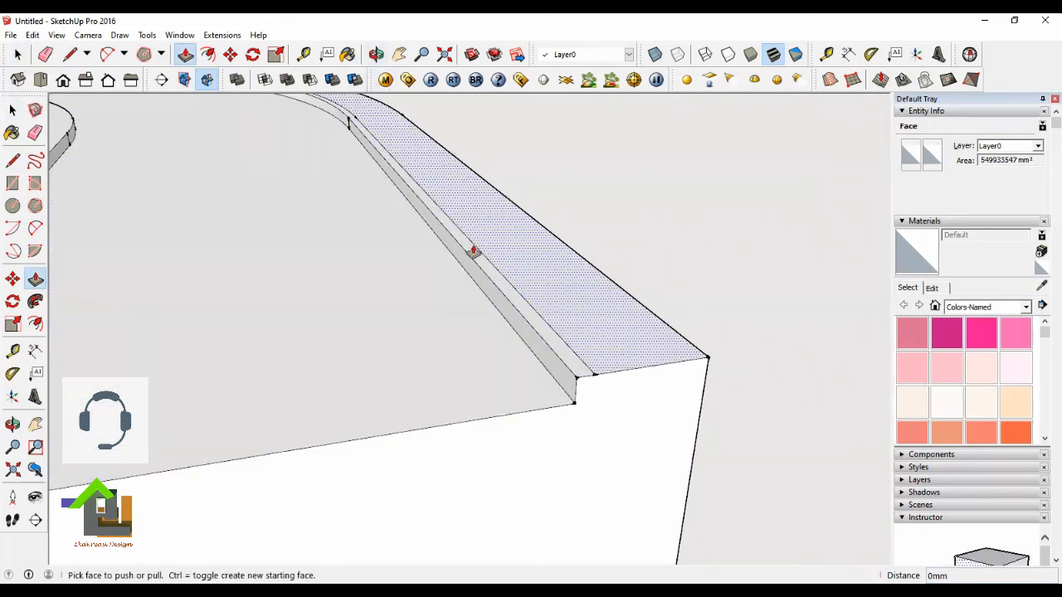
left_click(376, 54)
left_click_drag(379, 199, 251, 130)
key("space")
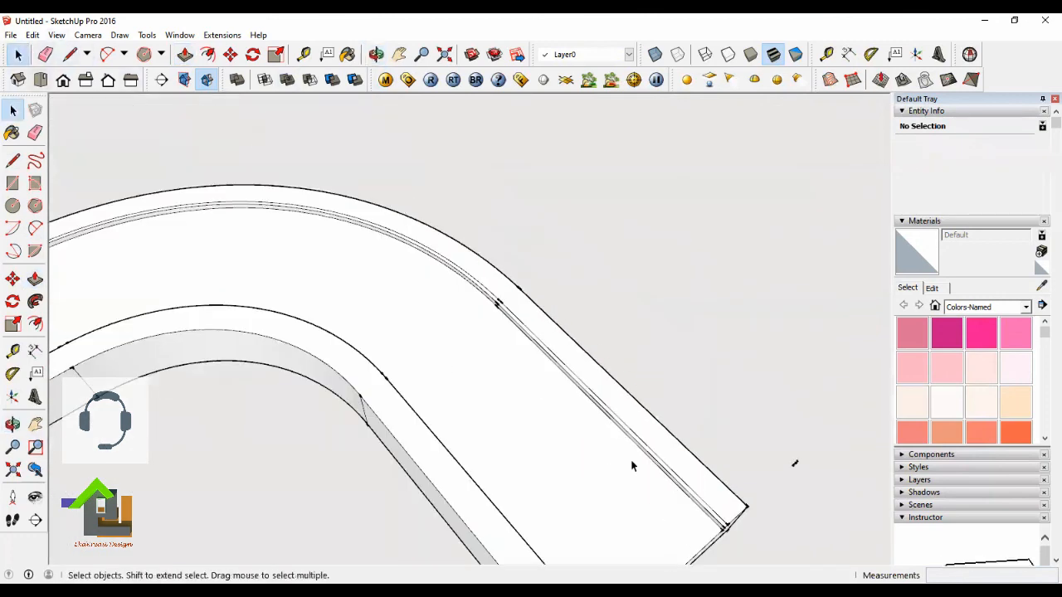
scroll(653, 449, "up", 5)
scroll(651, 441, "up", 2)
left_click(652, 441)
scroll(721, 378, "down", 6)
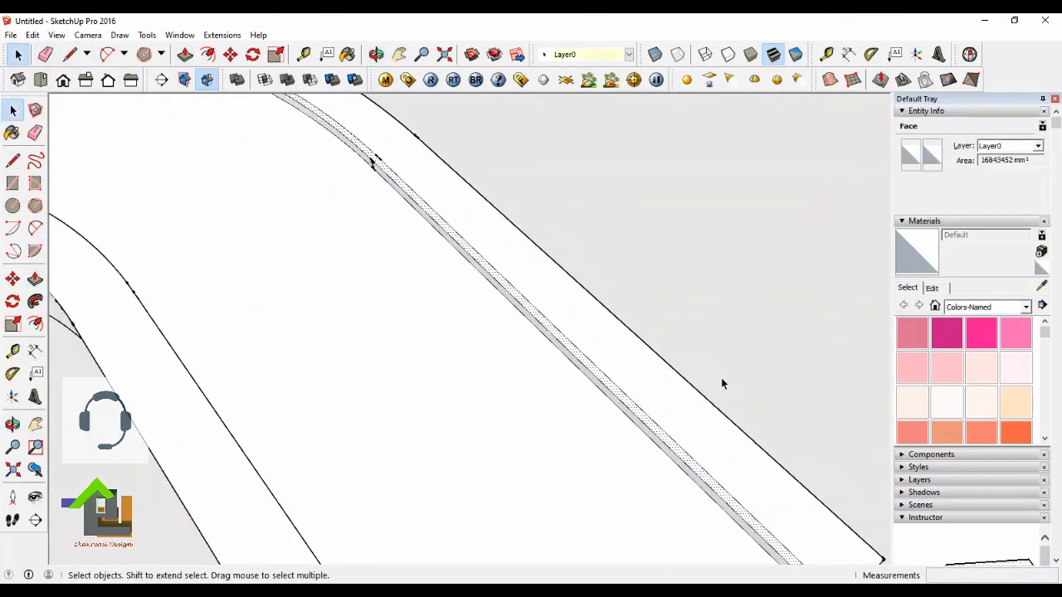
scroll(300, 358, "down", 3)
scroll(207, 421, "up", 10)
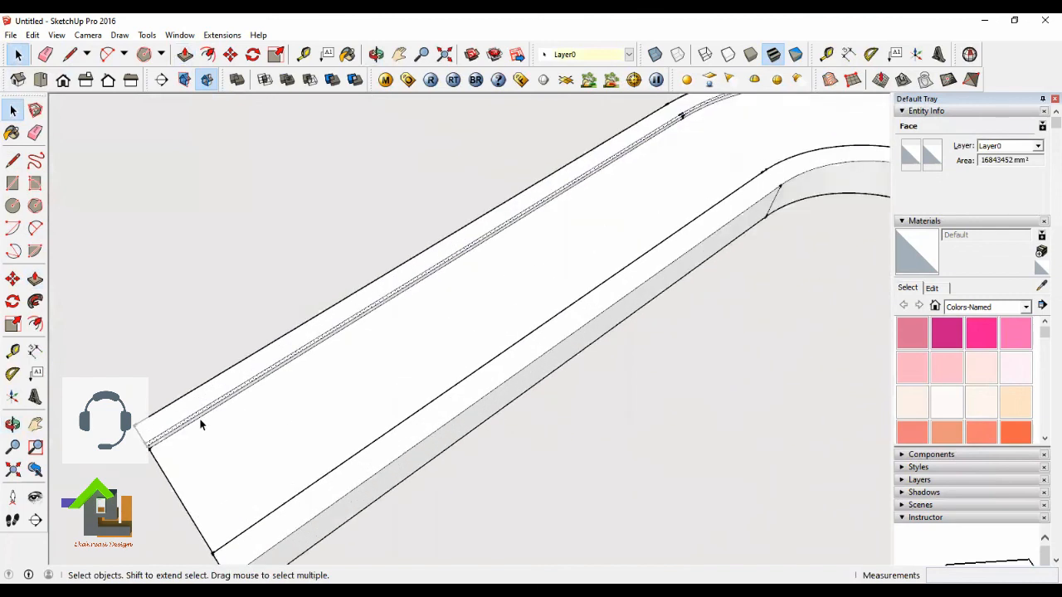
scroll(190, 462, "down", 8)
scroll(643, 352, "up", 6)
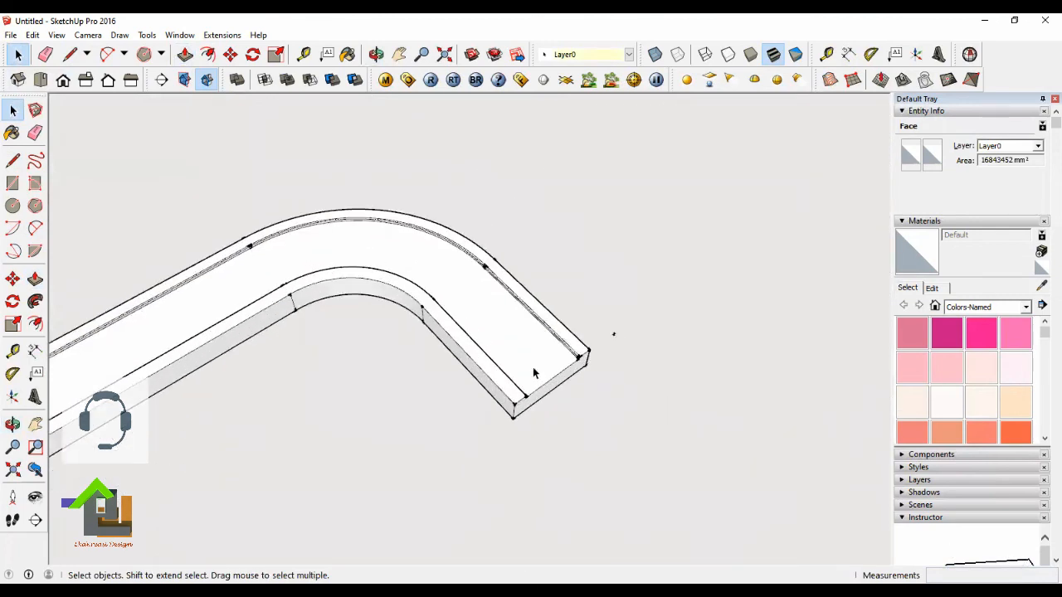
scroll(645, 355, "up", 5)
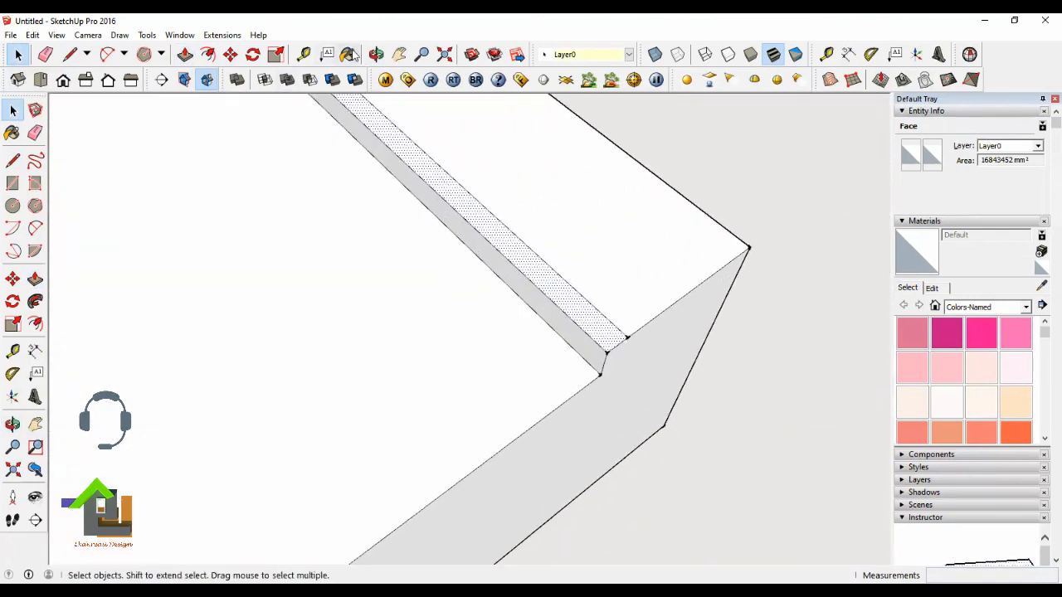
Push the narrow strip face of the outer border down 300 mm to the road surface.
left_click(378, 56)
left_click_drag(535, 300, 510, 170)
left_click(186, 55)
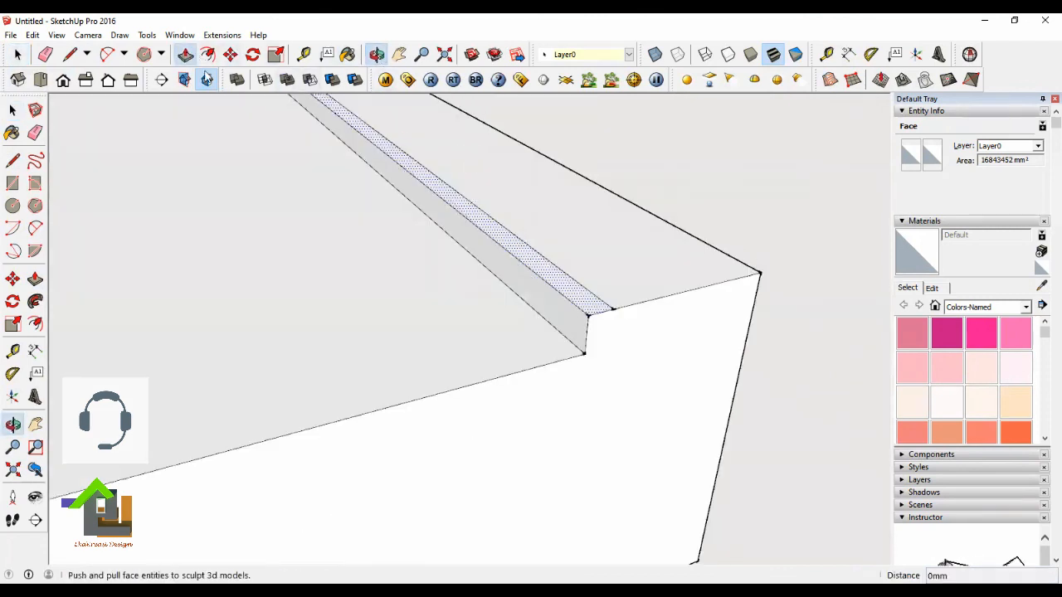
left_click(473, 216)
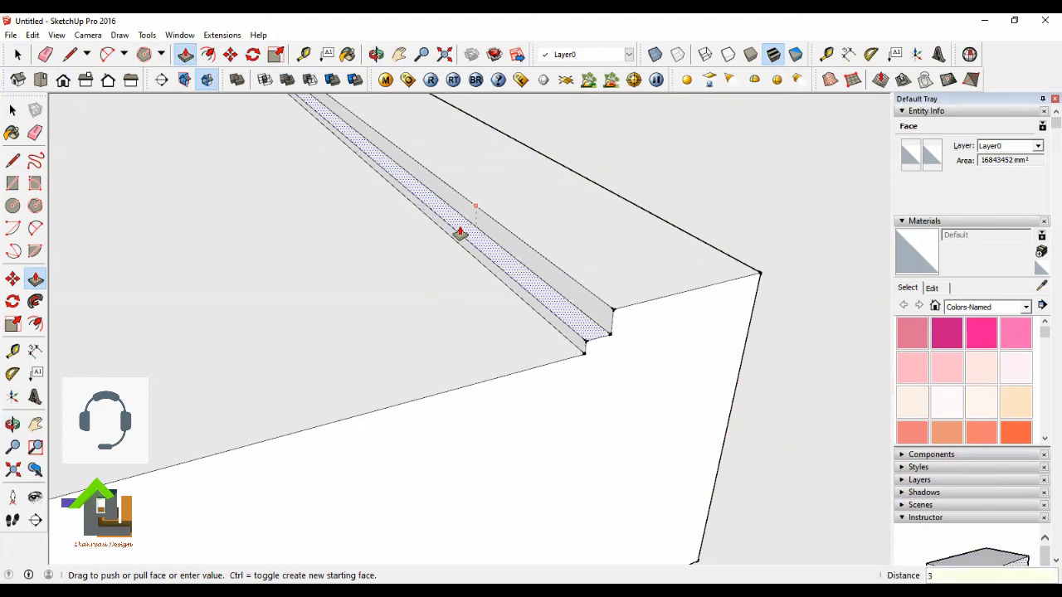
key("Return")
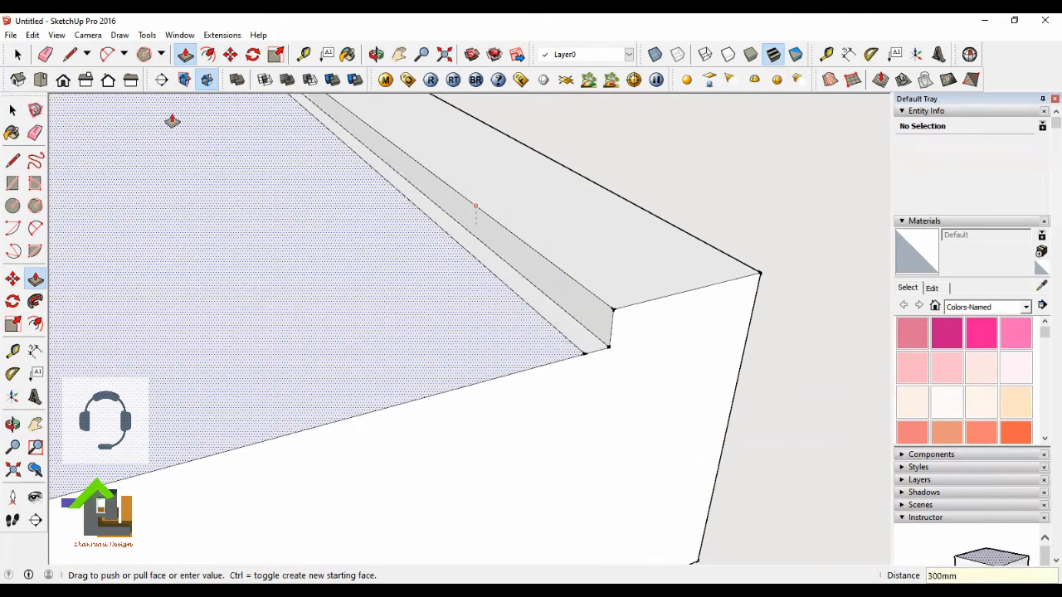
left_click(15, 55)
Select the near straight top edge of the inner border, on the side facing the road.
middle_click_drag(879, 290, 804, 330)
left_click(377, 54)
left_click_drag(241, 257, 319, 345)
key("space")
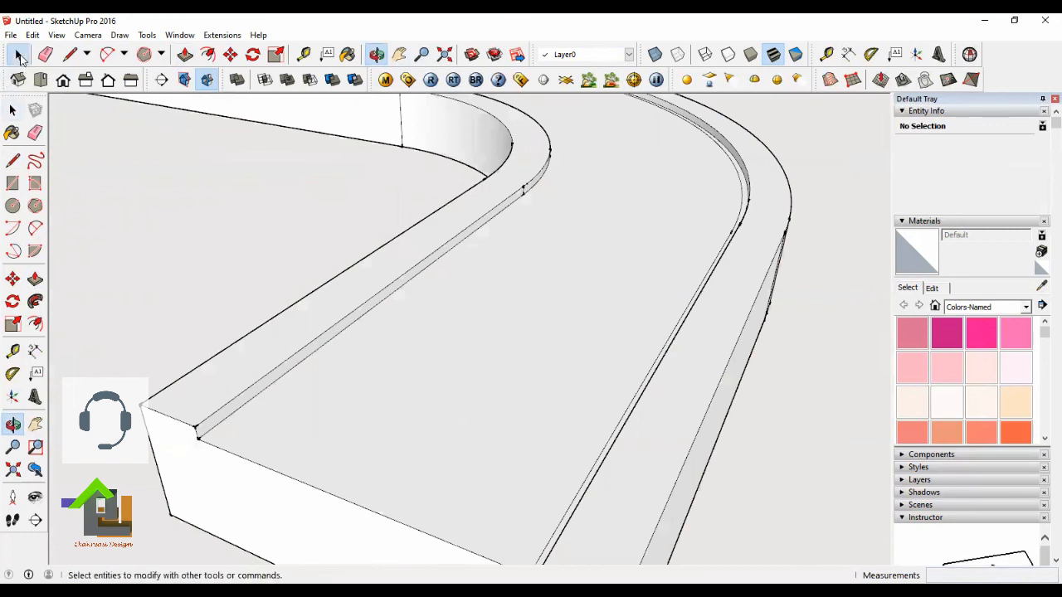
scroll(264, 346, "up", 1)
left_click(282, 370)
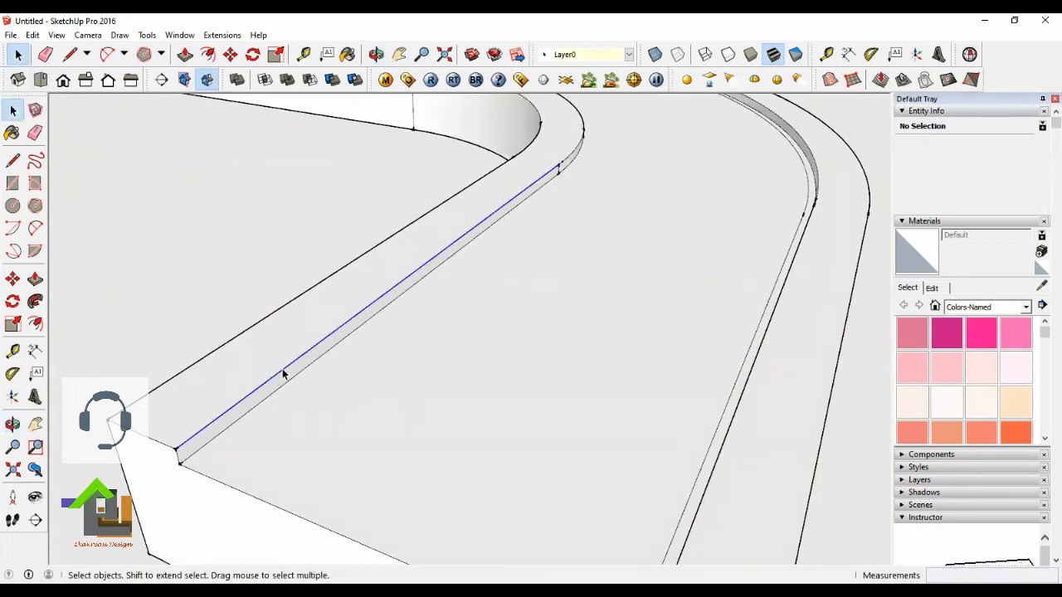
Add the curved top edge around the inner border's bend to the selection.
scroll(306, 412, "down", 2)
scroll(473, 282, "up", 5)
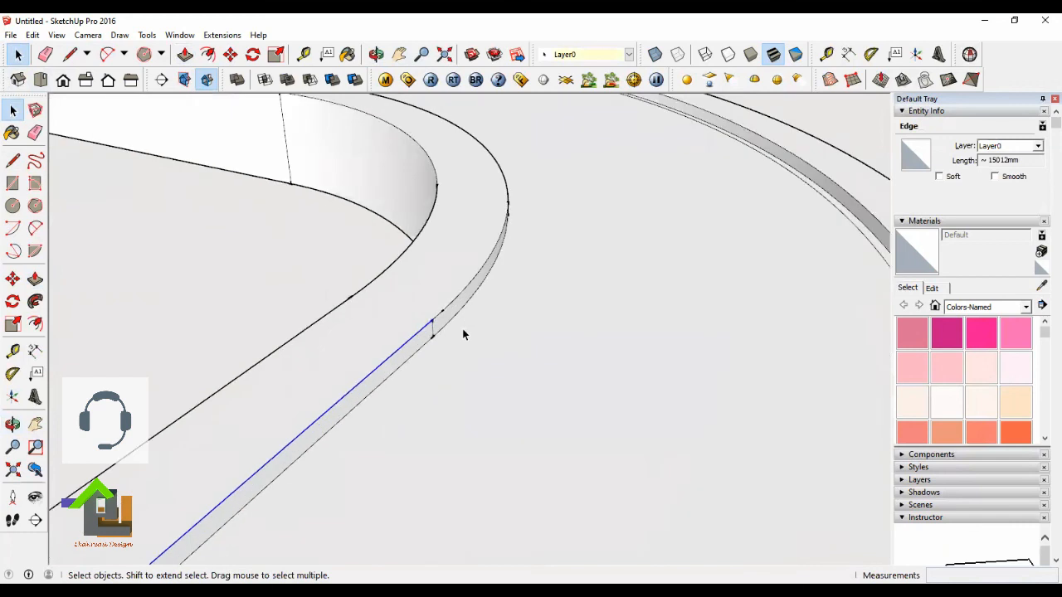
scroll(444, 330, "up", 1)
left_click(376, 54)
left_click_drag(465, 315, 260, 297)
key("space")
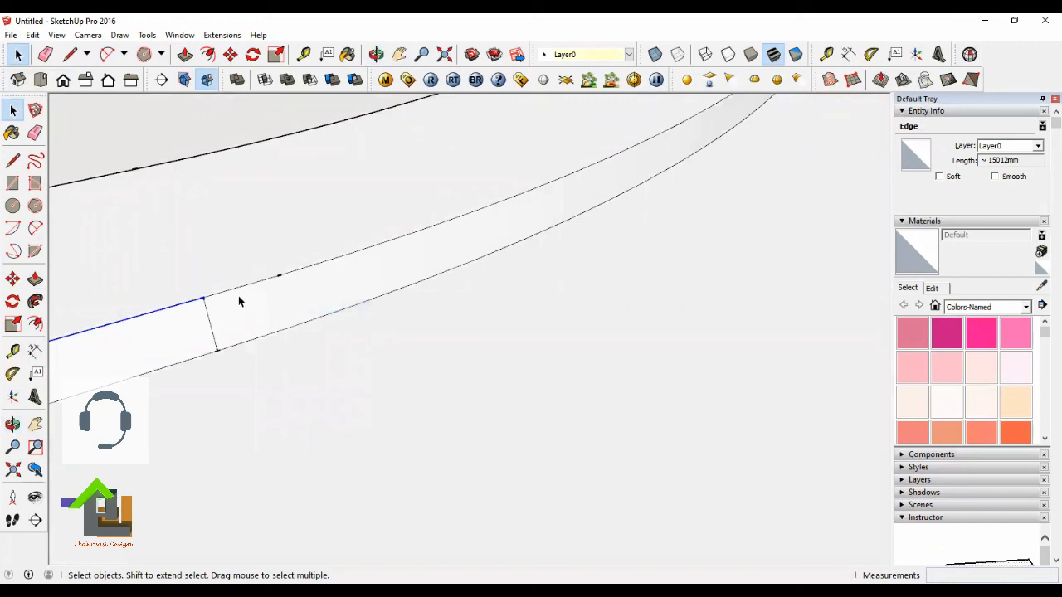
left_click(241, 286)
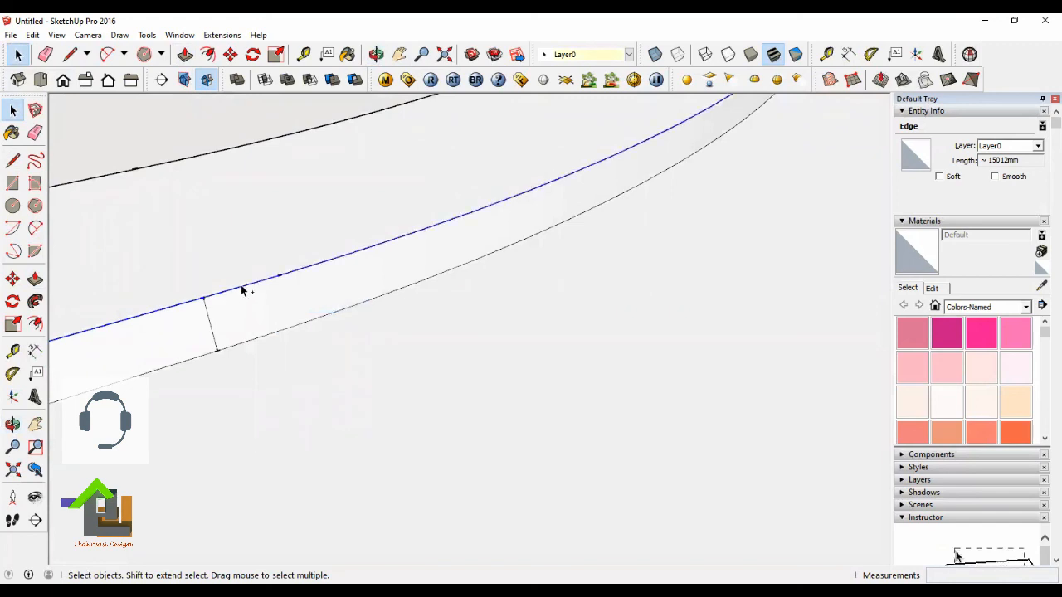
Add the straight top edge beyond the bend to the selection to complete the inner border's road-side edge.
scroll(278, 403, "down", 4)
scroll(235, 427, "down", 1)
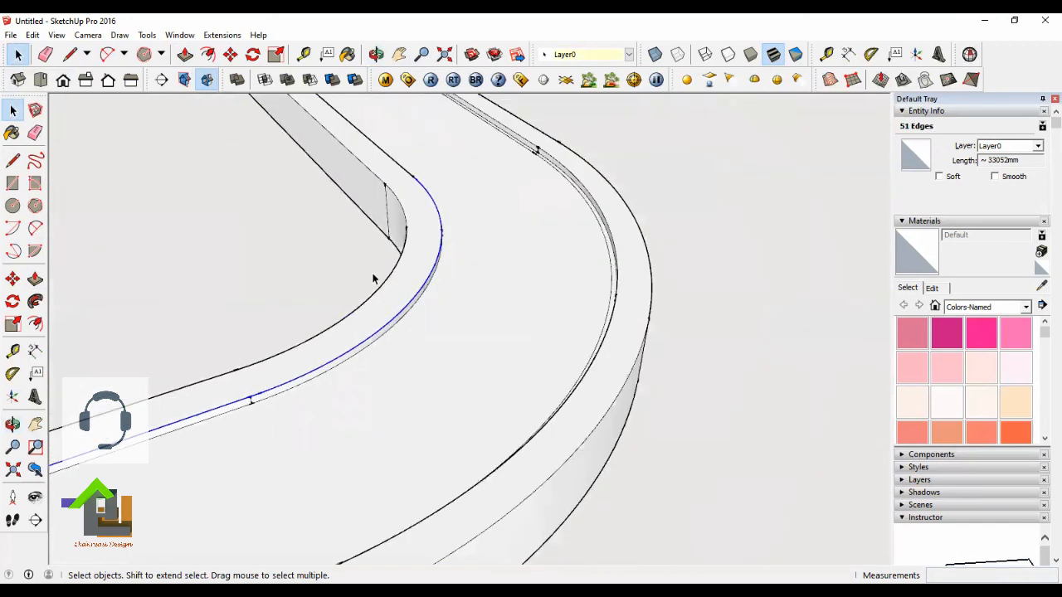
scroll(372, 277, "down", 2)
left_click(376, 56)
left_click_drag(490, 264, 531, 124)
scroll(422, 284, "down", 4)
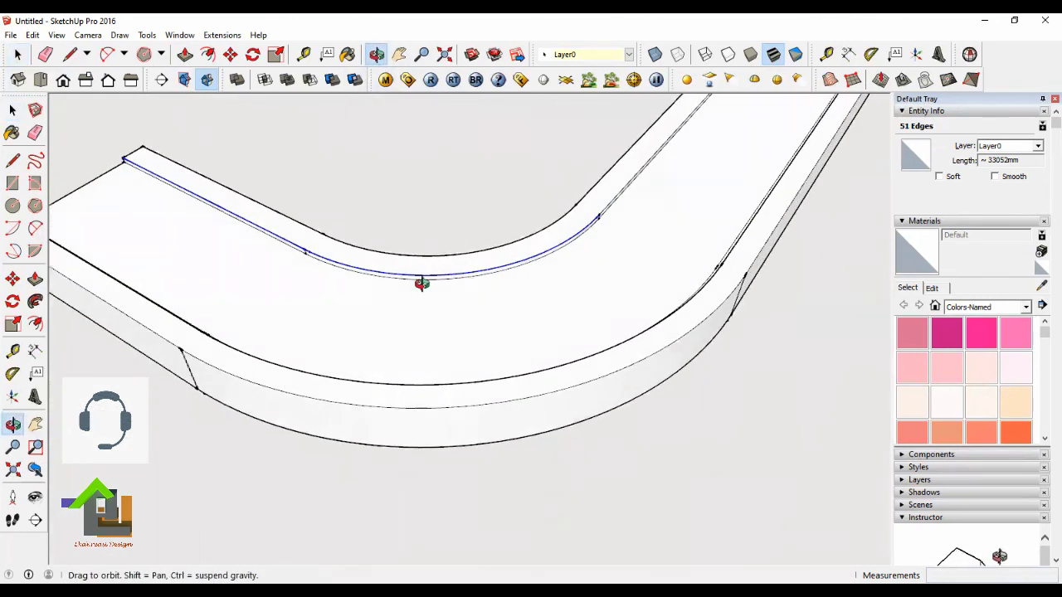
scroll(451, 303, "up", 6)
scroll(398, 300, "up", 5)
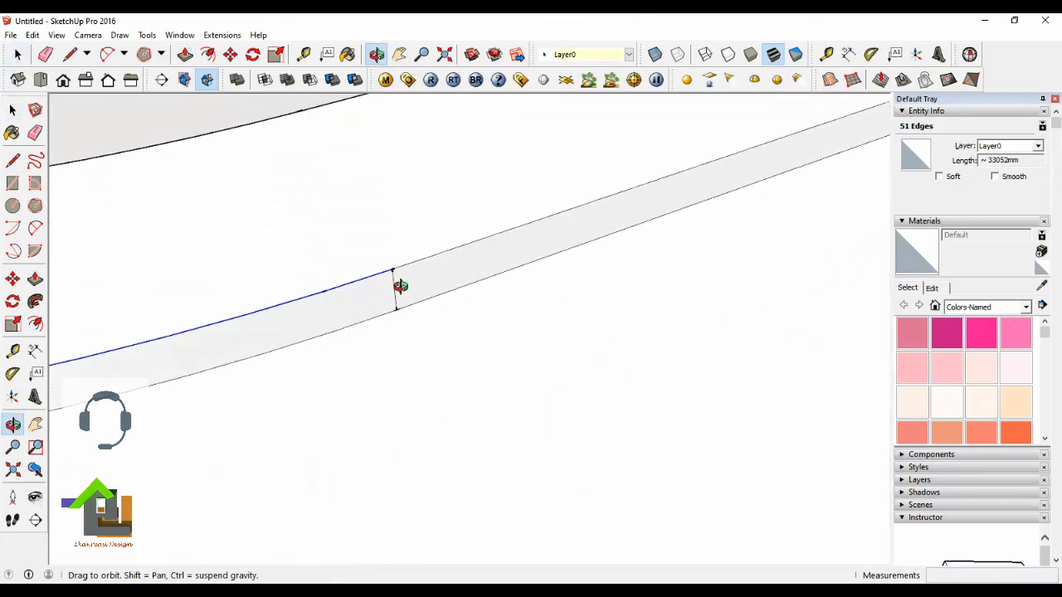
left_click_drag(400, 285, 398, 262)
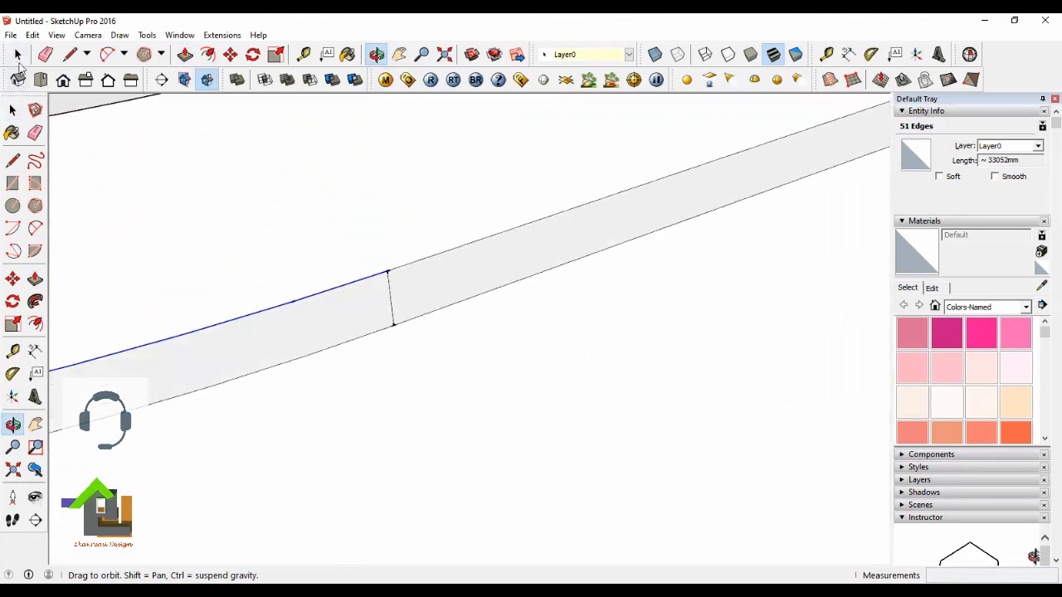
left_click(17, 54)
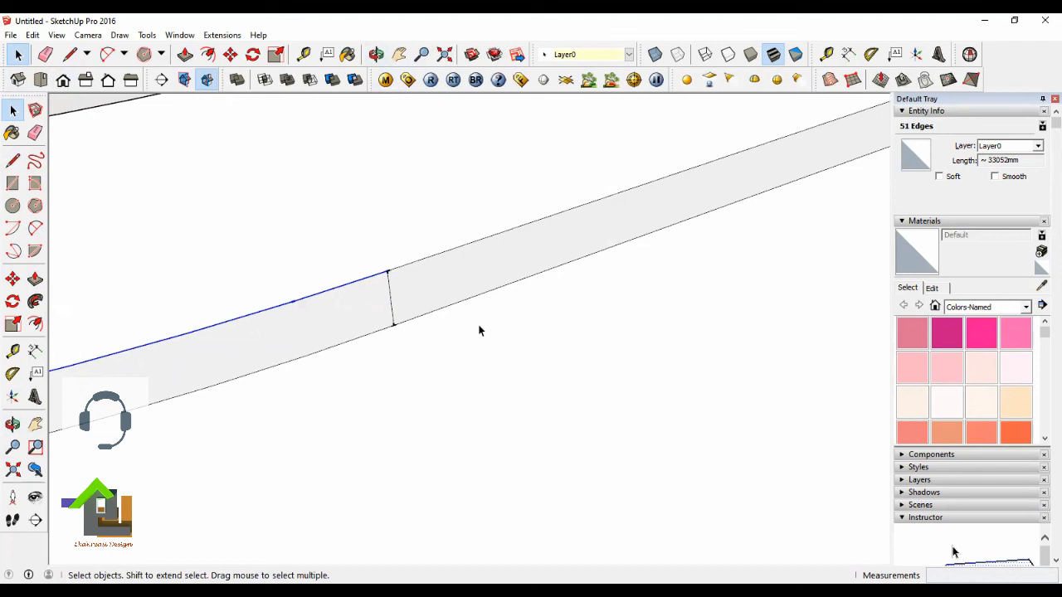
left_click(403, 272, "shift")
Offset the selected edges 200 mm onto the inner border's top face.
scroll(322, 349, "down", 2)
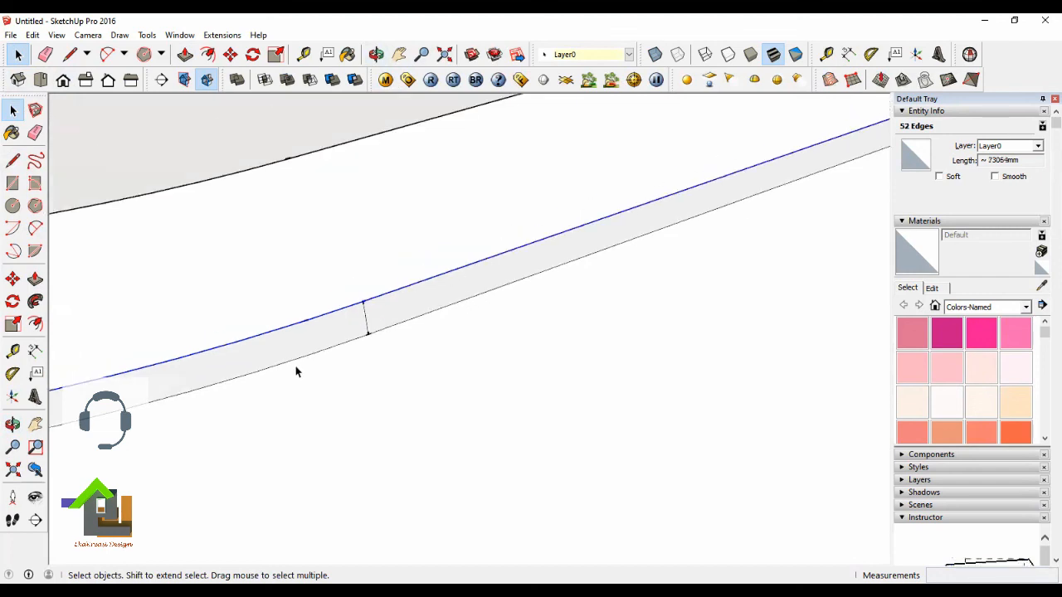
scroll(285, 355, "down", 3)
scroll(210, 412, "down", 4)
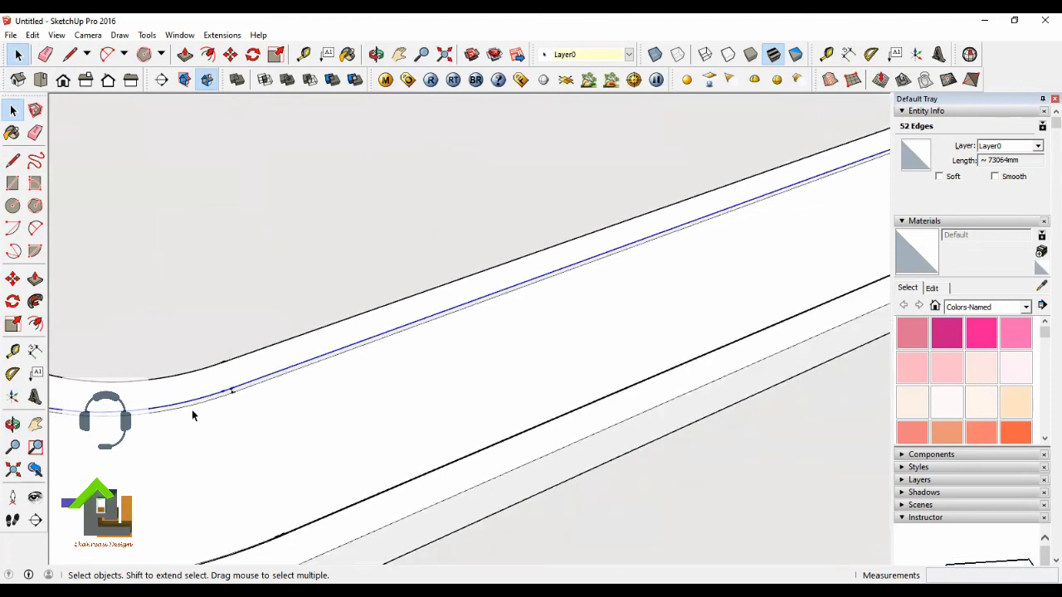
scroll(616, 266, "up", 5)
scroll(661, 238, "up", 5)
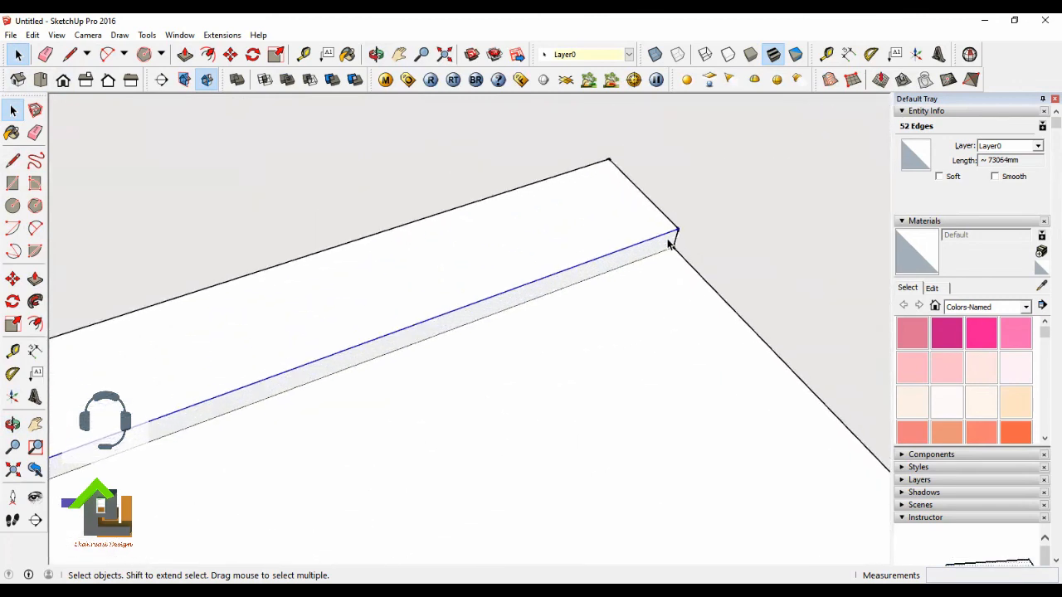
scroll(668, 243, "down", 2)
scroll(605, 258, "up", 2)
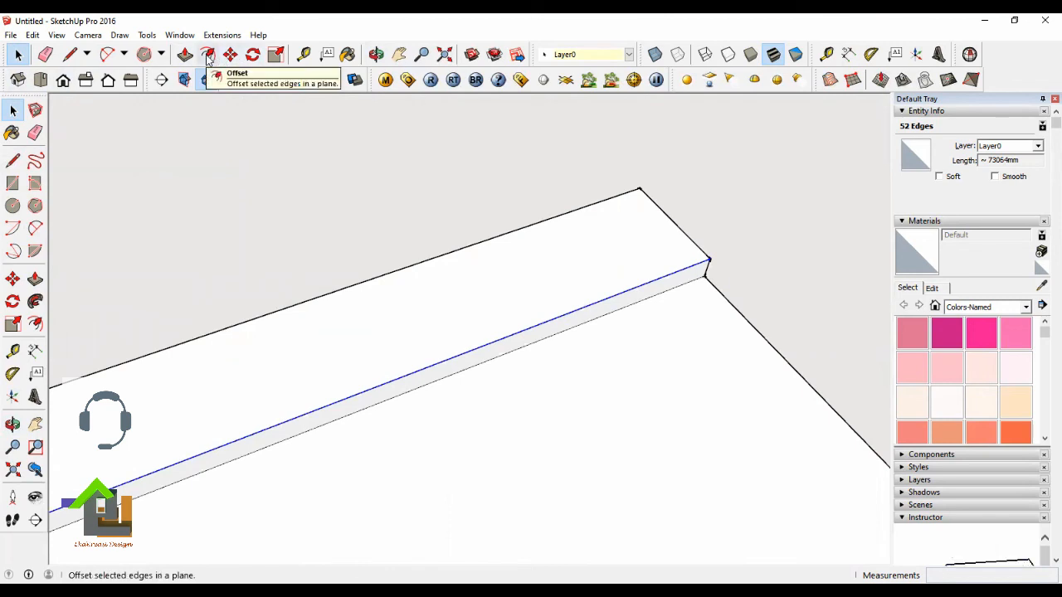
left_click(208, 58)
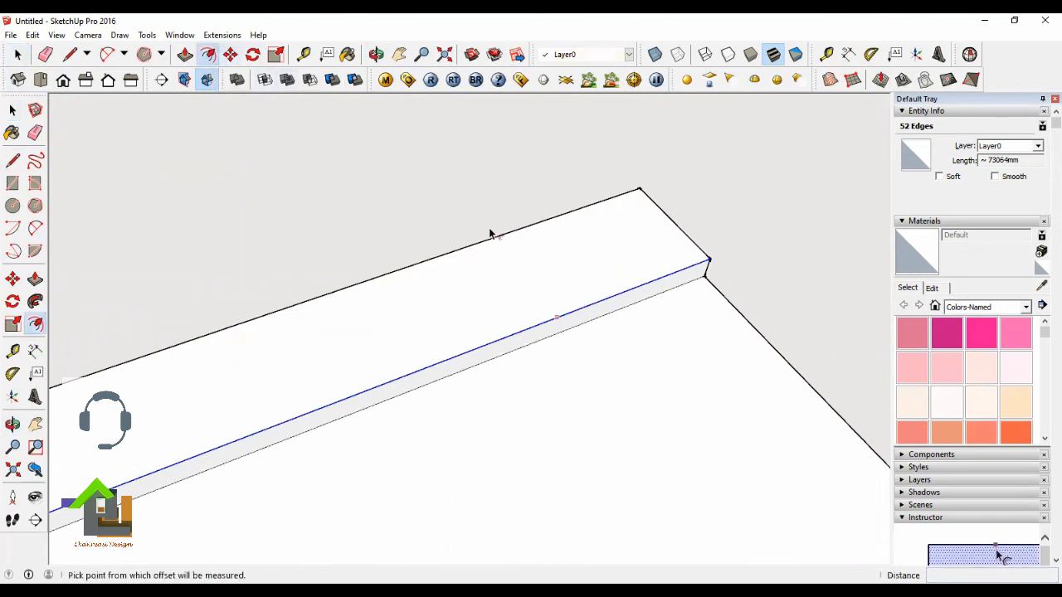
left_click(555, 318)
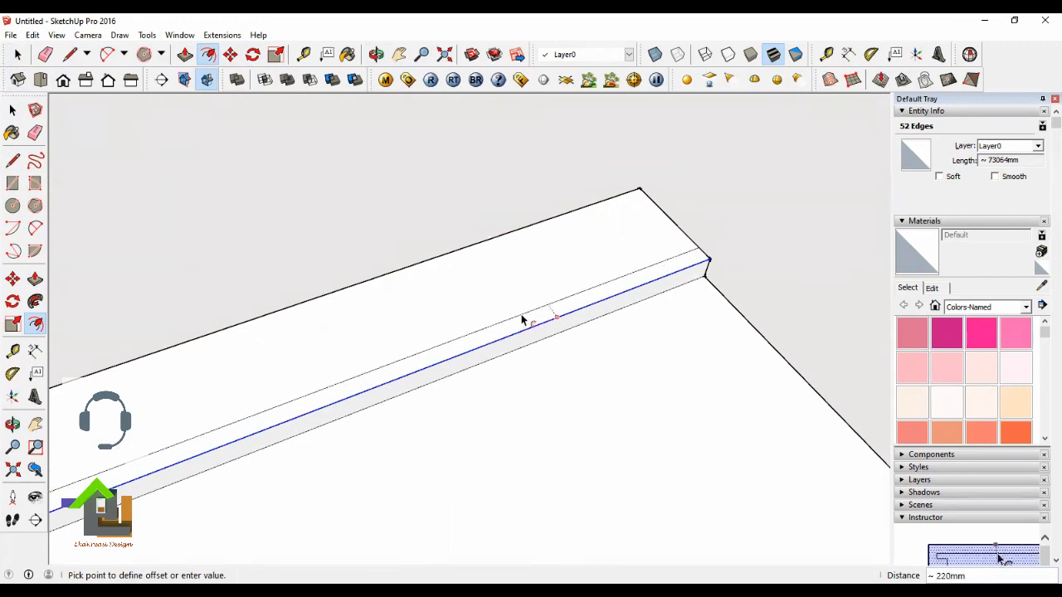
type("200")
key("Return")
key("space")
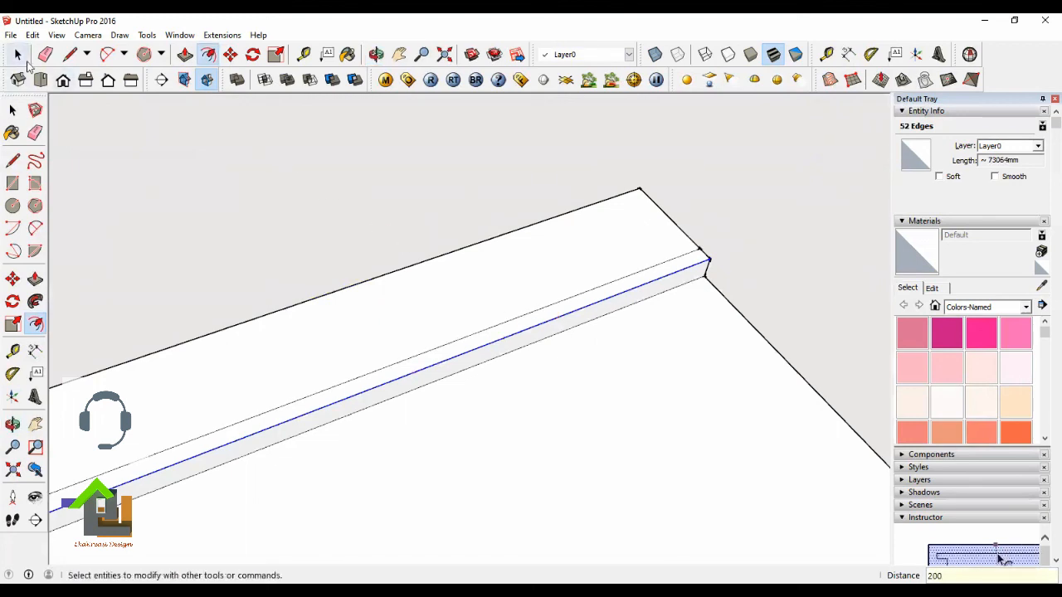
Push the narrow strip face along the inner border down to the road surface and clear the selection.
left_click(585, 303)
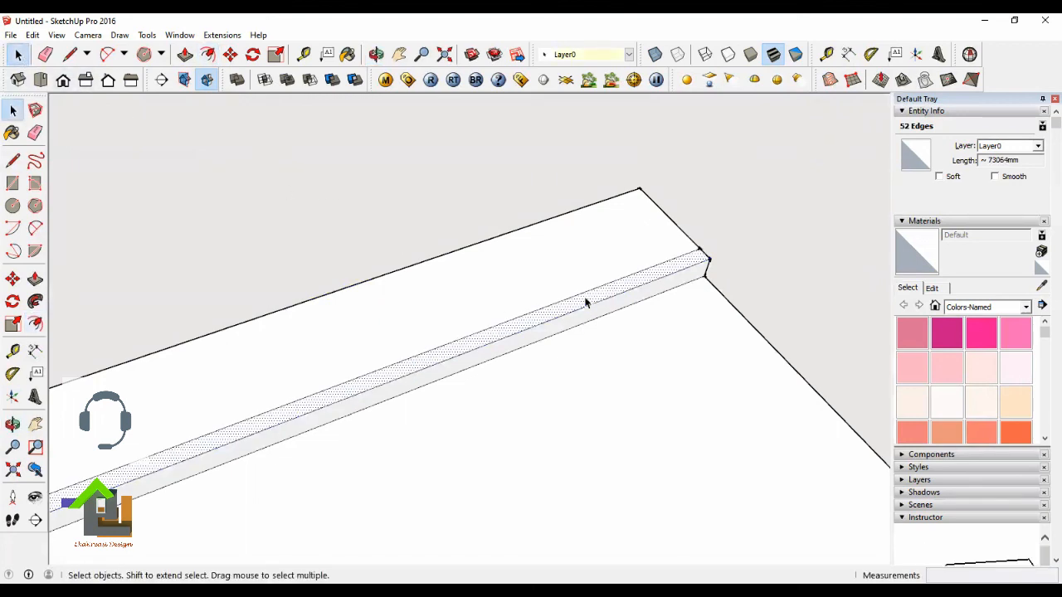
scroll(586, 301, "down", 6)
middle_click_drag(588, 325, 227, 313)
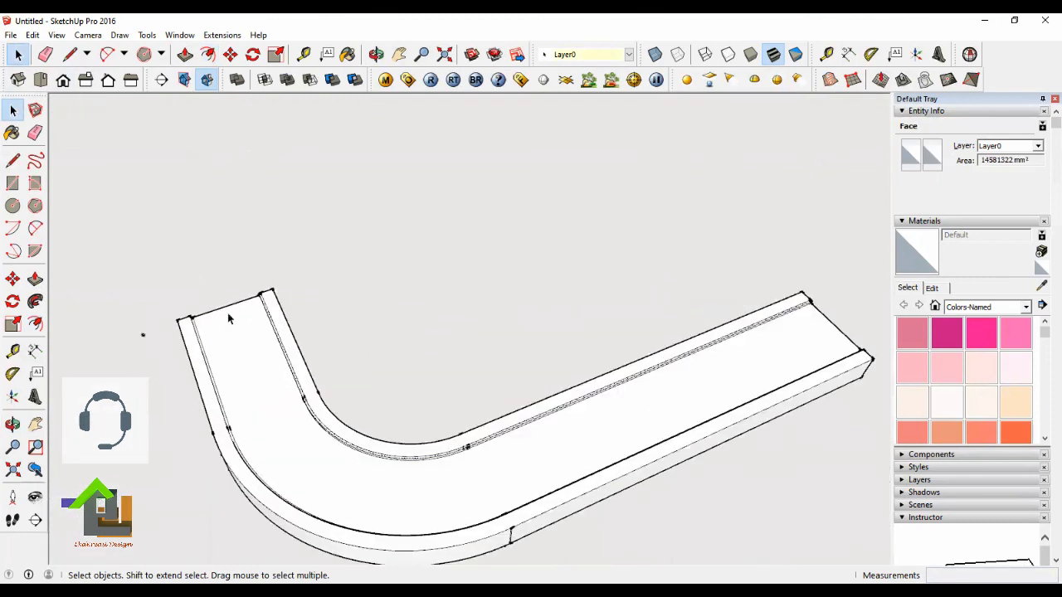
scroll(272, 305, "up", 6)
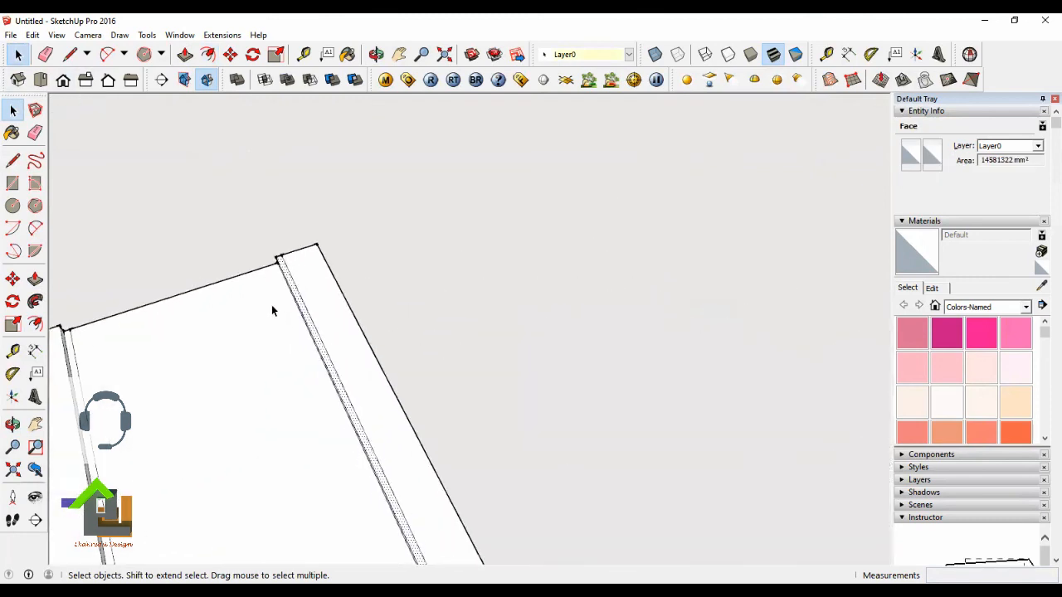
left_click(375, 54)
left_click_drag(419, 327, 309, 274)
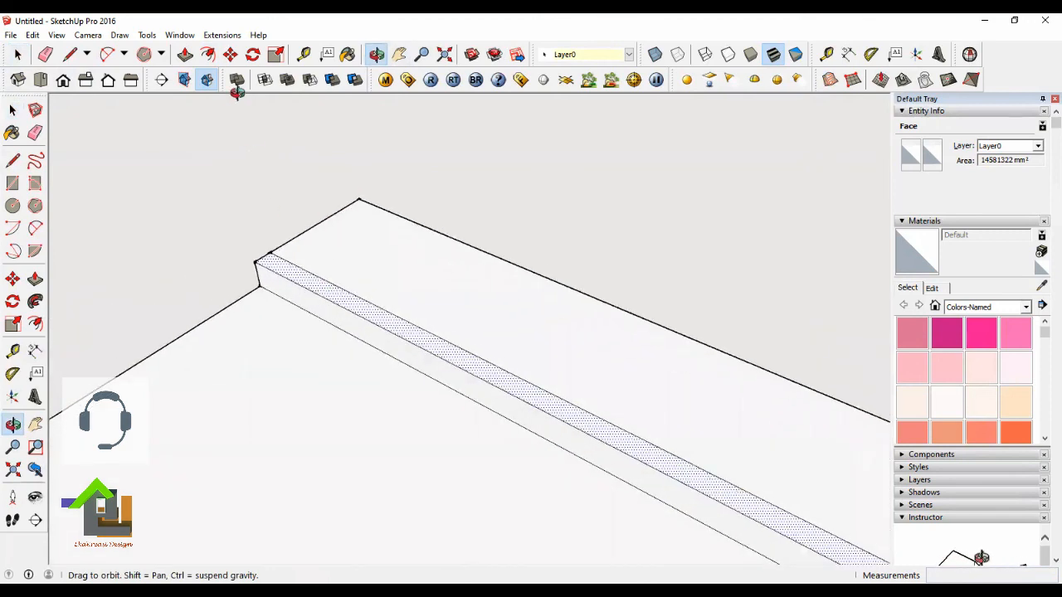
left_click(184, 56)
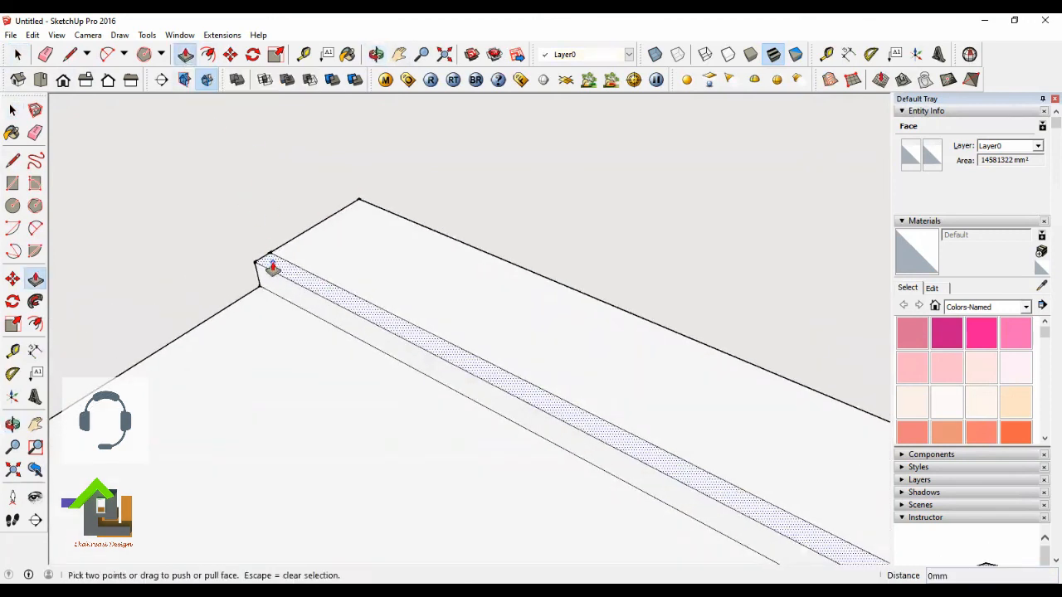
left_click(273, 267)
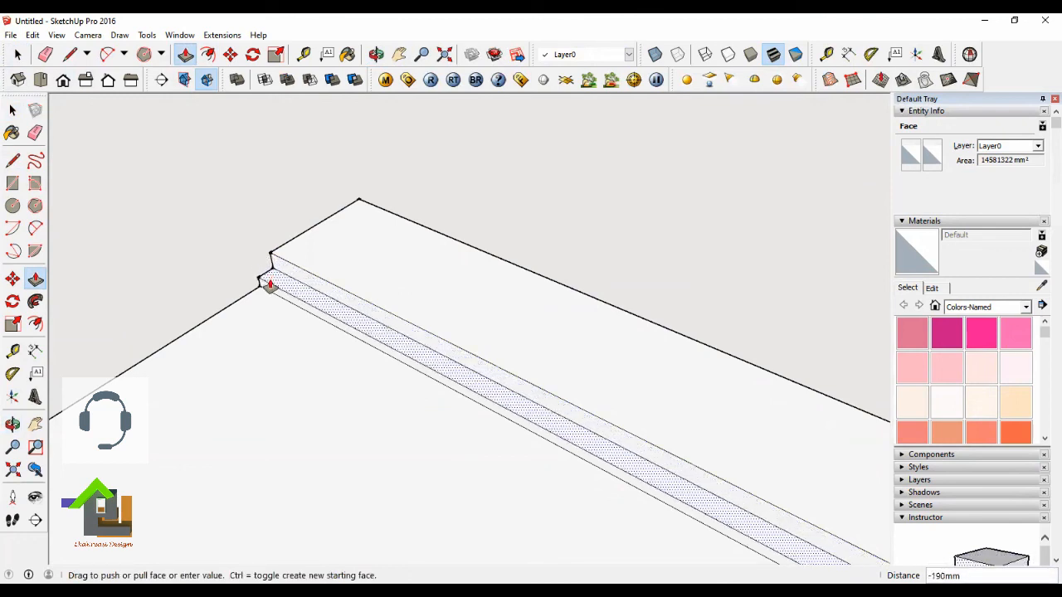
key("Return")
left_click(17, 56)
left_click(13, 57)
scroll(331, 293, "down", 2)
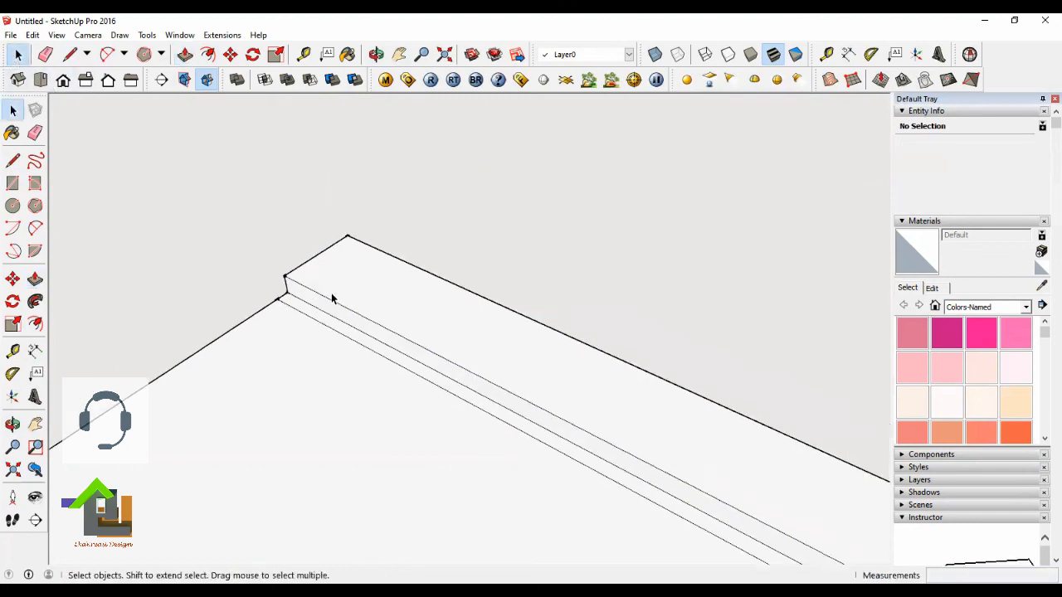
Examine the recesses along both borders over the full length of the road.
left_click(377, 59)
scroll(191, 365, "down", 2)
left_click_drag(190, 365, 587, 377)
left_click_drag(578, 383, 605, 328)
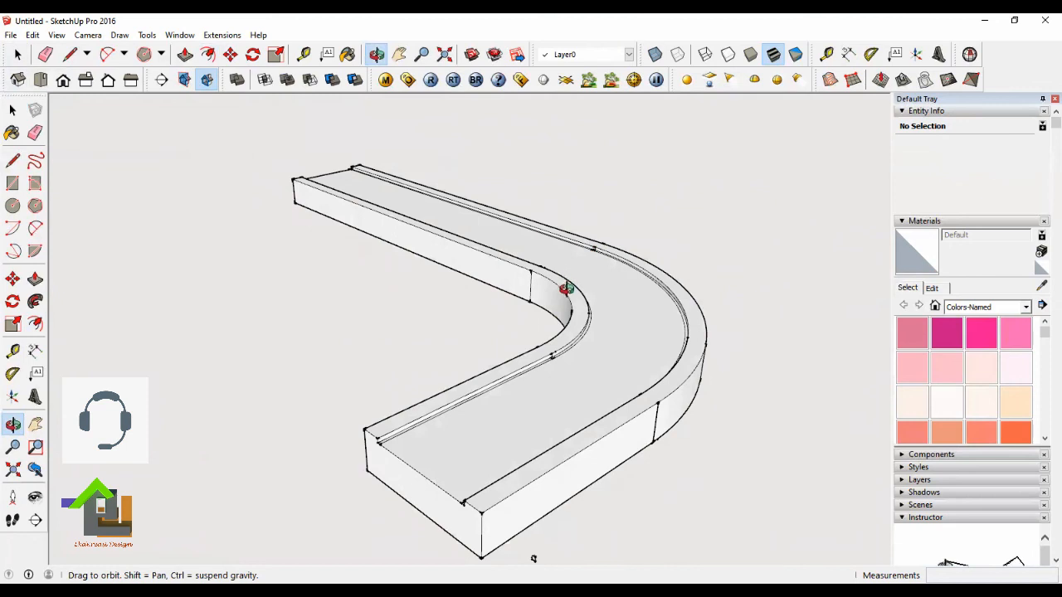
left_click_drag(565, 289, 667, 243)
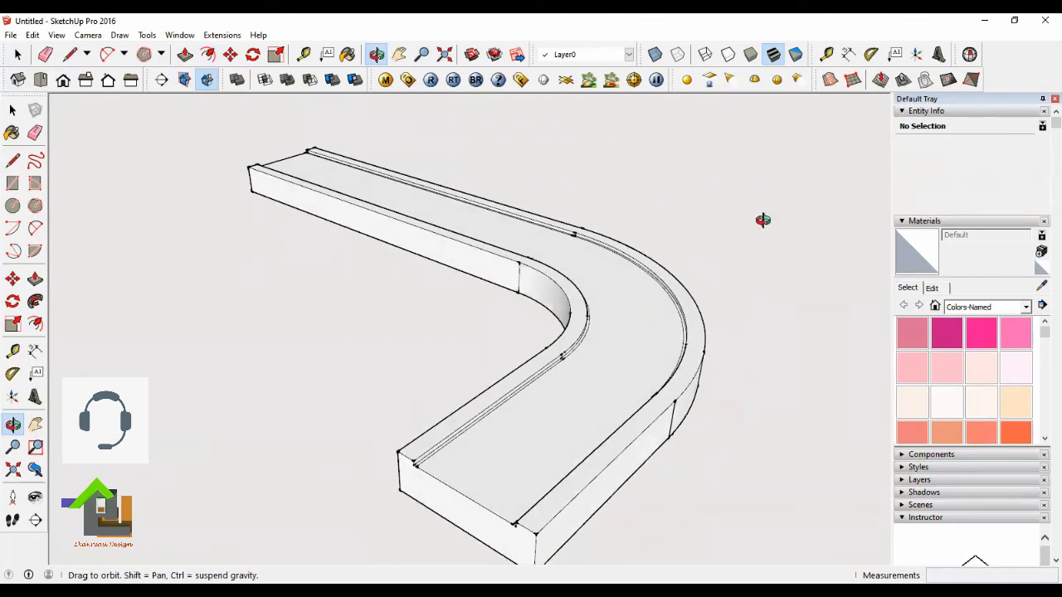